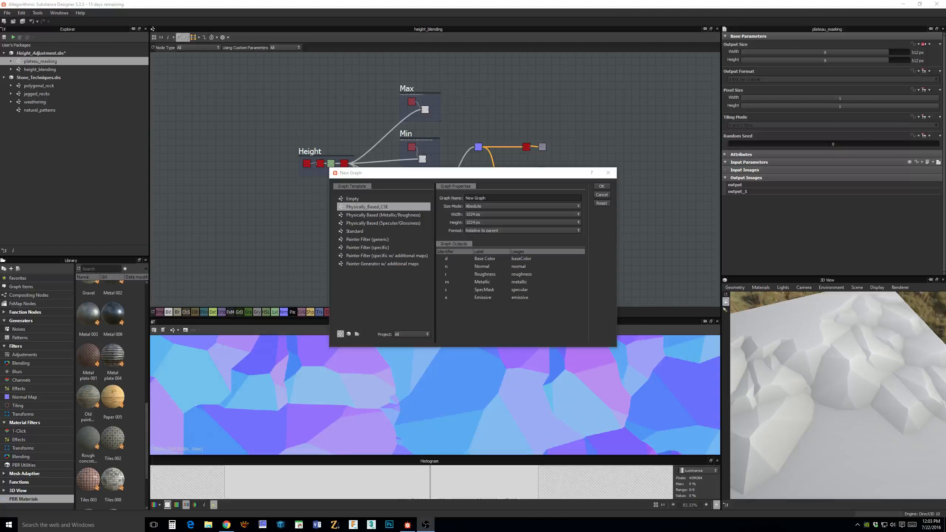
{"action": "left_click_drag", "start_coordinate": [520, 177], "coordinate": [541, 155]}
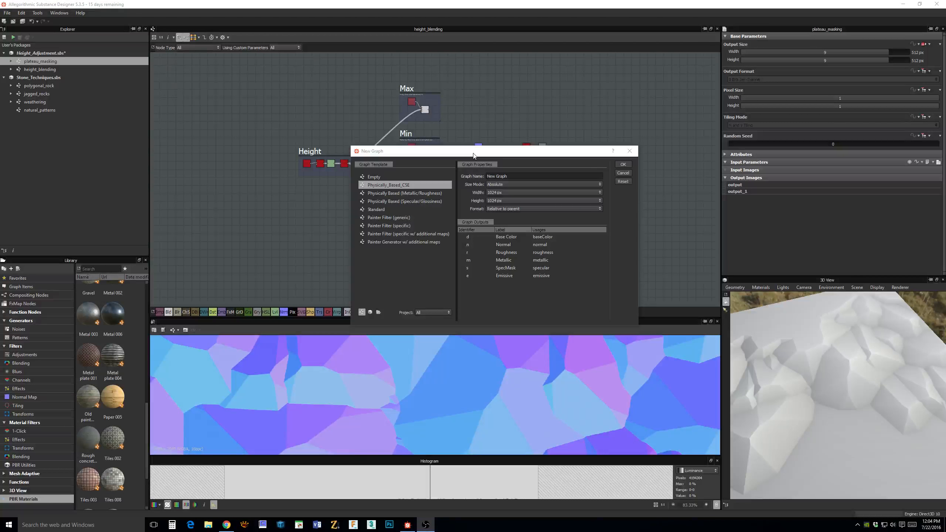
{"action": "left_click_drag", "start_coordinate": [473, 156], "coordinate": [409, 127]}
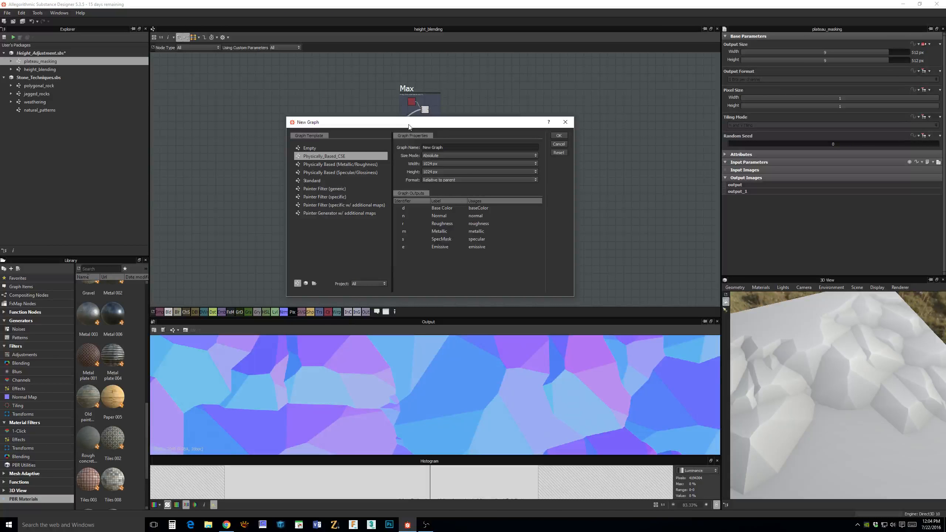
{"action": "mouse_move", "coordinate": [415, 129]}
{"action": "left_mouse_down"}
{"action": "mouse_move", "coordinate": [430, 145]}
{"action": "mouse_move", "coordinate": [422, 131]}
{"action": "left_mouse_up"}
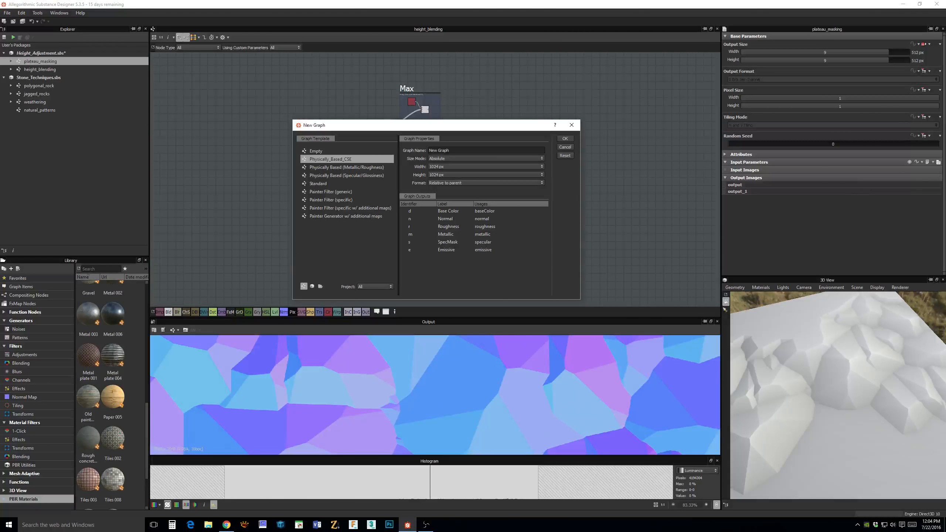
{"action": "key", "text": "alt+Tab"}
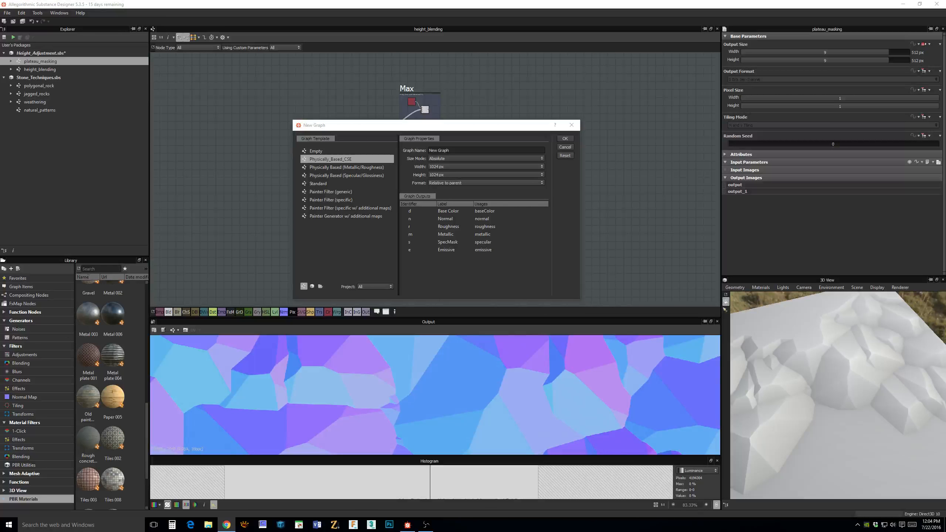
{"action": "key", "text": "alt+Tab"}
{"action": "left_click_drag", "start_coordinate": [447, 129], "coordinate": [437, 123]}
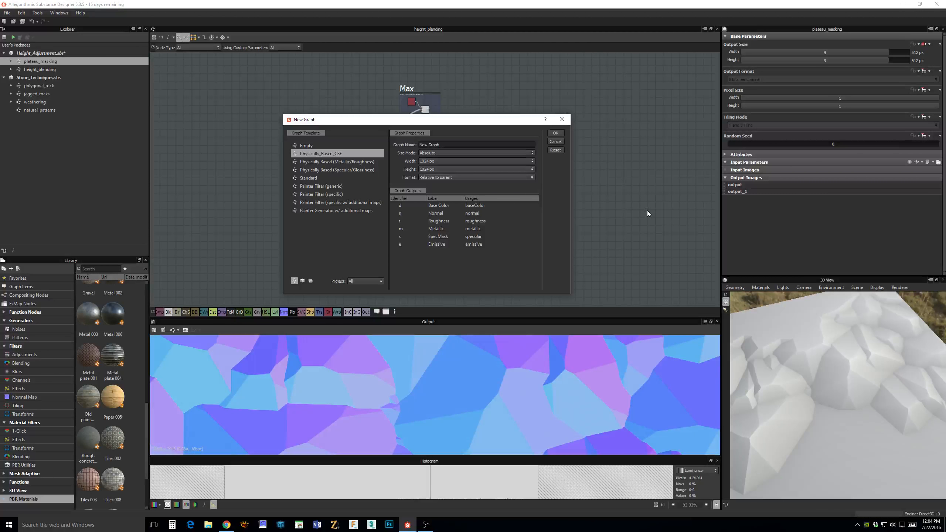
{"action": "left_click_drag", "start_coordinate": [472, 124], "coordinate": [479, 122]}
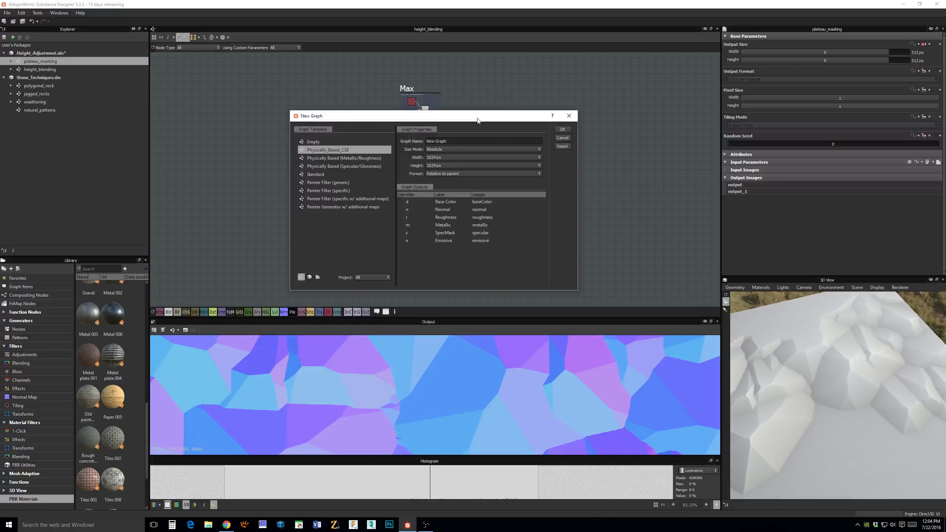
{"action": "left_click_drag", "start_coordinate": [478, 119], "coordinate": [463, 123]}
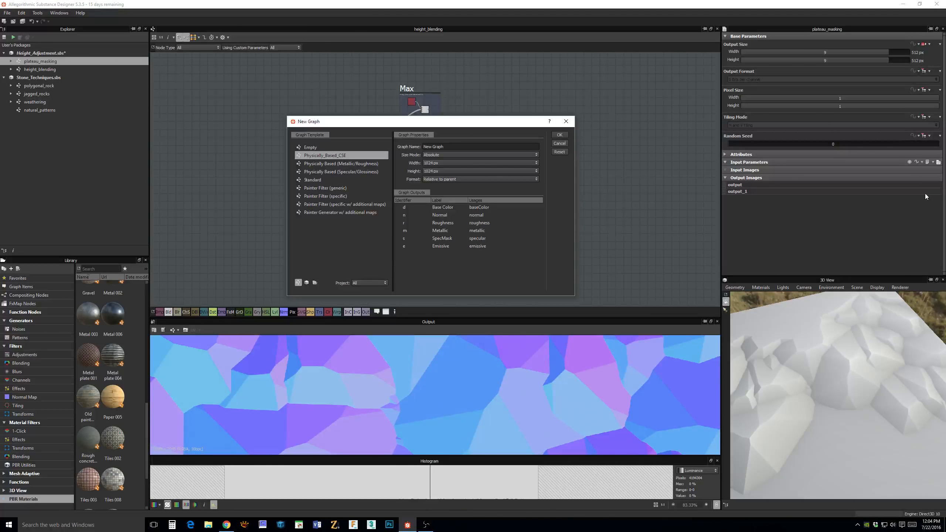
{"action": "left_click_drag", "start_coordinate": [426, 125], "coordinate": [396, 120]}
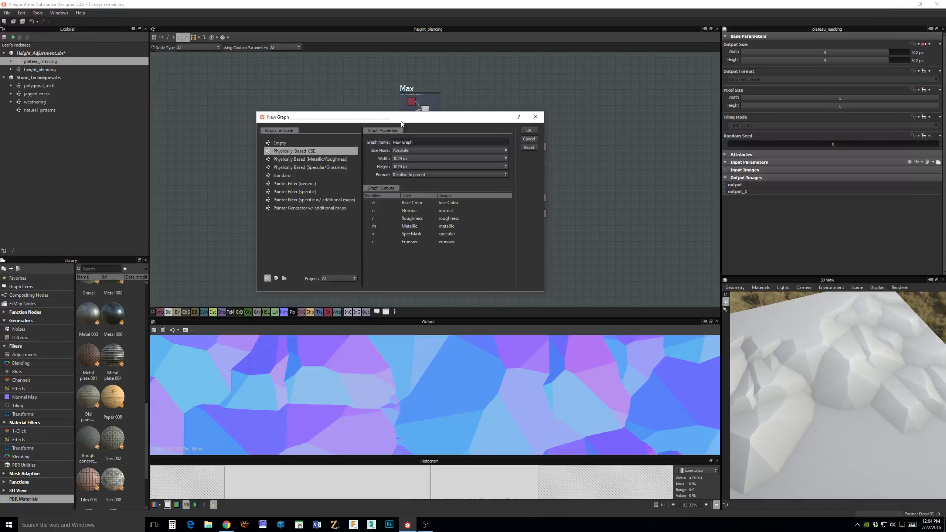
{"action": "left_click_drag", "start_coordinate": [401, 122], "coordinate": [411, 128]}
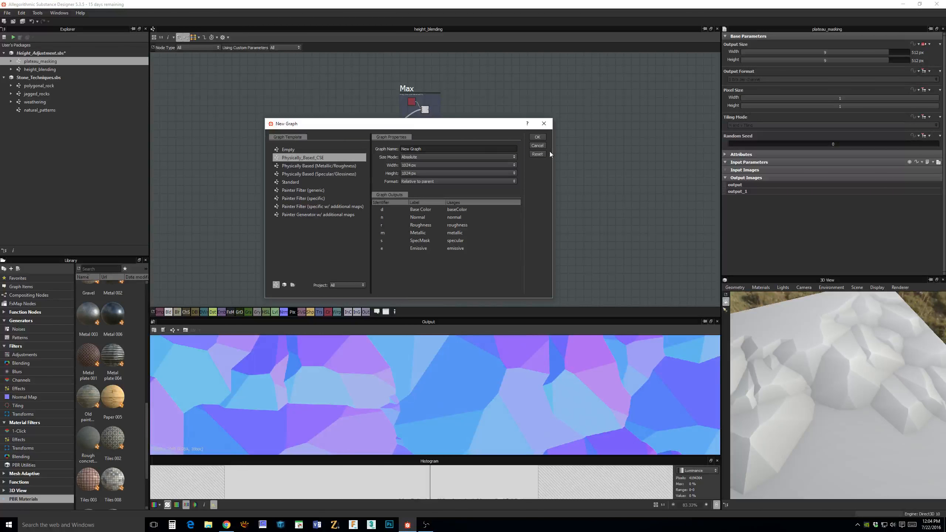
{"action": "left_click", "coordinate": [537, 146]}
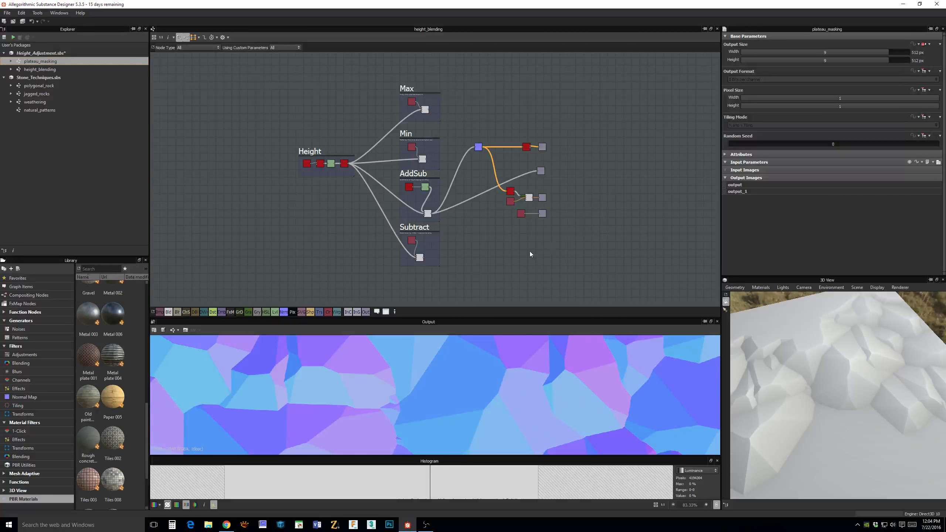
Examine the height_blending graph, following the Height nodes through the Max, Min and AddSub frames to the outputs.
{"action": "scroll", "coordinate": [530, 254], "scroll_direction": "up", "scroll_amount": 3}
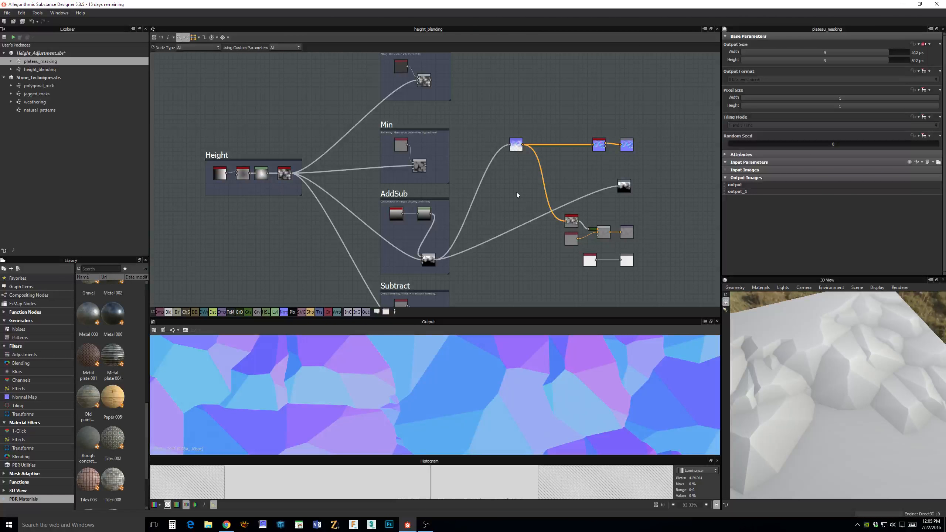
{"action": "middle_click_drag", "start_coordinate": [518, 194], "coordinate": [528, 206]}
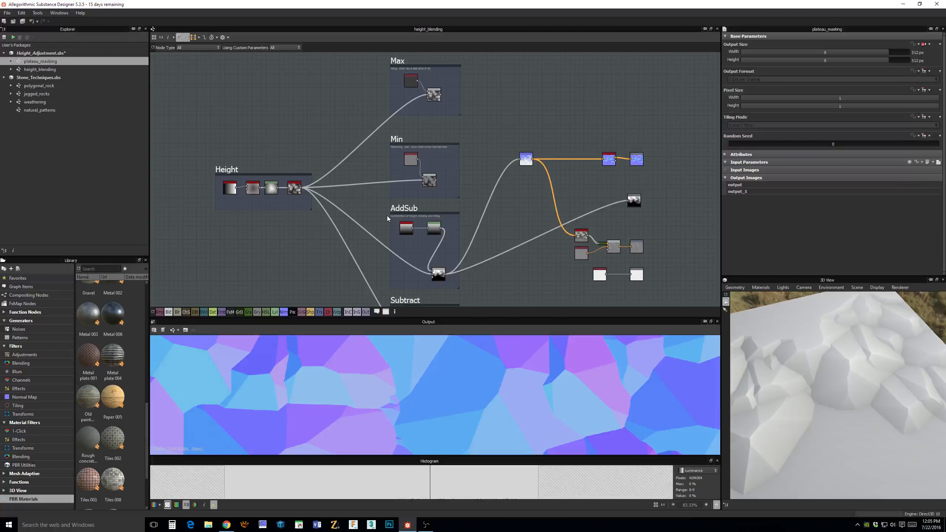
{"action": "scroll", "coordinate": [387, 215], "scroll_direction": "up", "scroll_amount": 2}
{"action": "scroll", "coordinate": [387, 216], "scroll_direction": "down", "scroll_amount": 1}
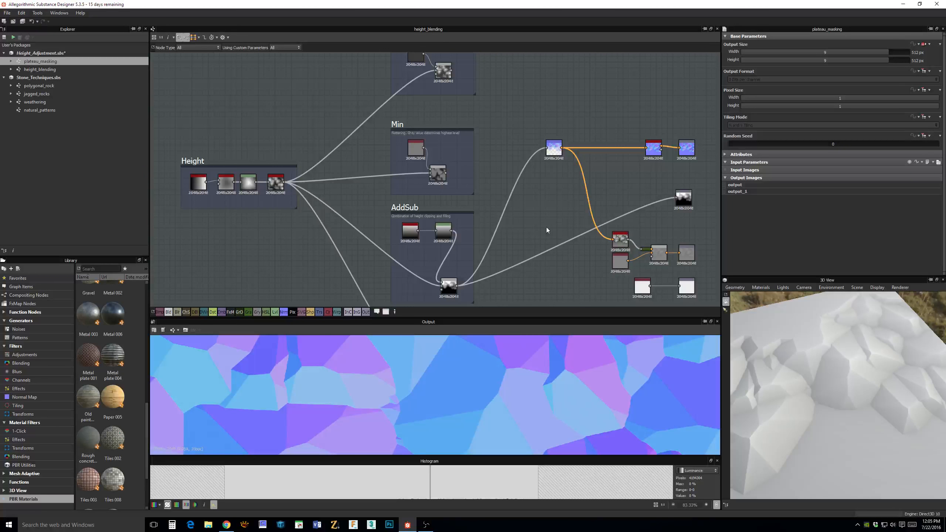
{"action": "scroll", "coordinate": [546, 227], "scroll_direction": "down", "scroll_amount": 1}
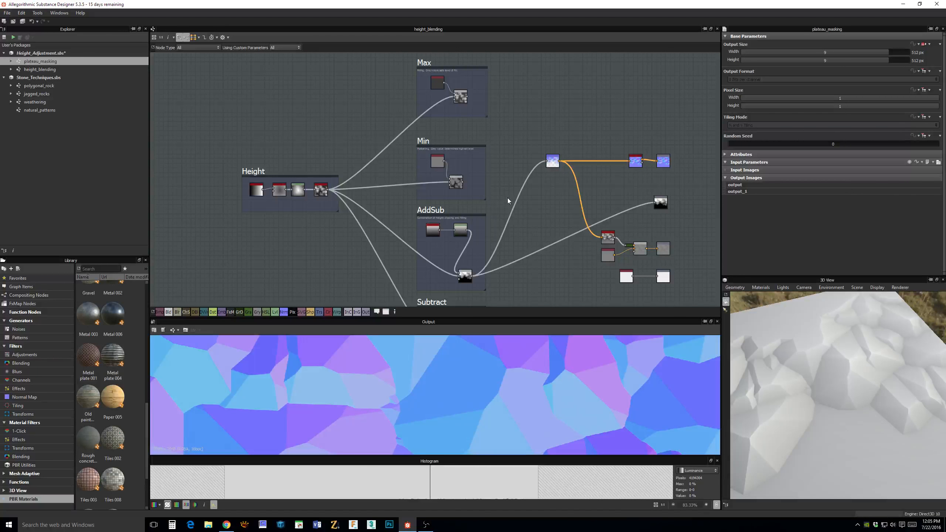
{"action": "middle_click_drag", "start_coordinate": [541, 205], "coordinate": [537, 204]}
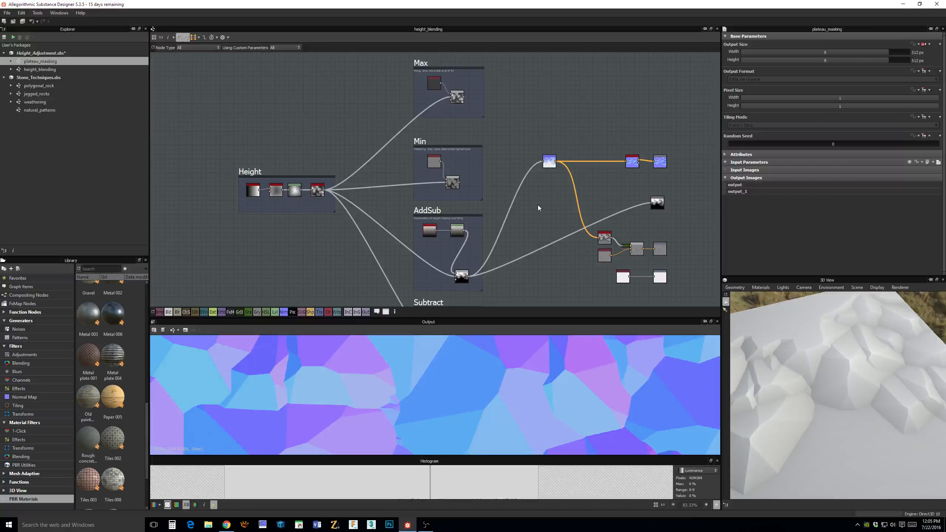
{"action": "scroll", "coordinate": [538, 205], "scroll_direction": "up", "scroll_amount": 1}
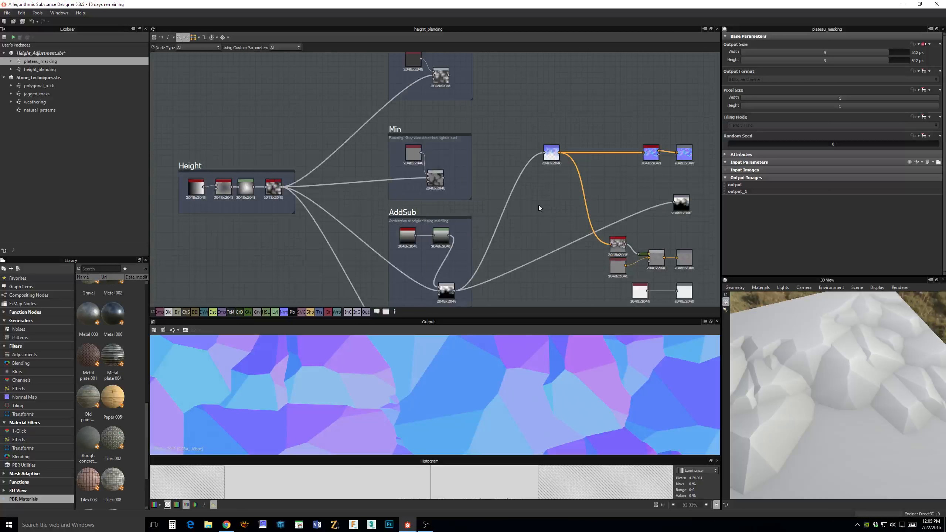
{"action": "middle_click_drag", "start_coordinate": [538, 205], "coordinate": [561, 207]}
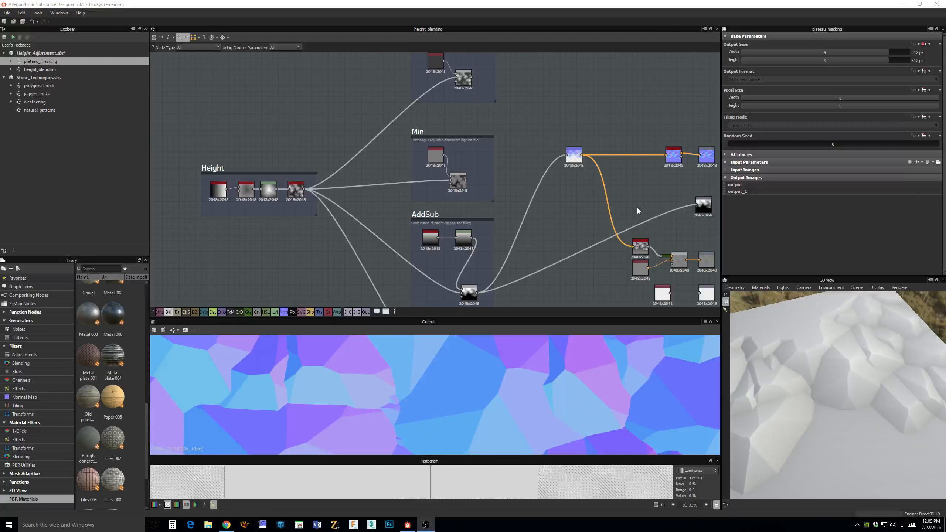
{"action": "middle_click_drag", "start_coordinate": [625, 204], "coordinate": [626, 203]}
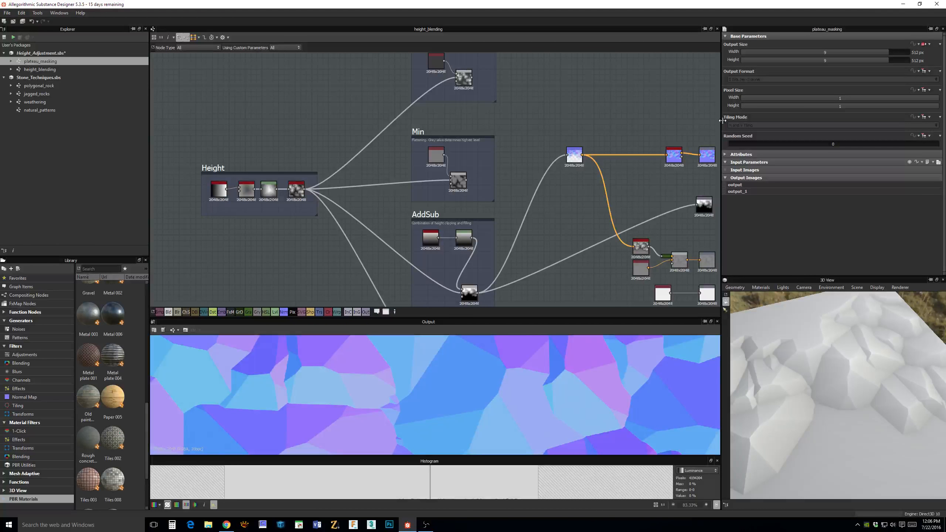
{"action": "scroll", "coordinate": [640, 201], "scroll_direction": "up", "scroll_amount": 1}
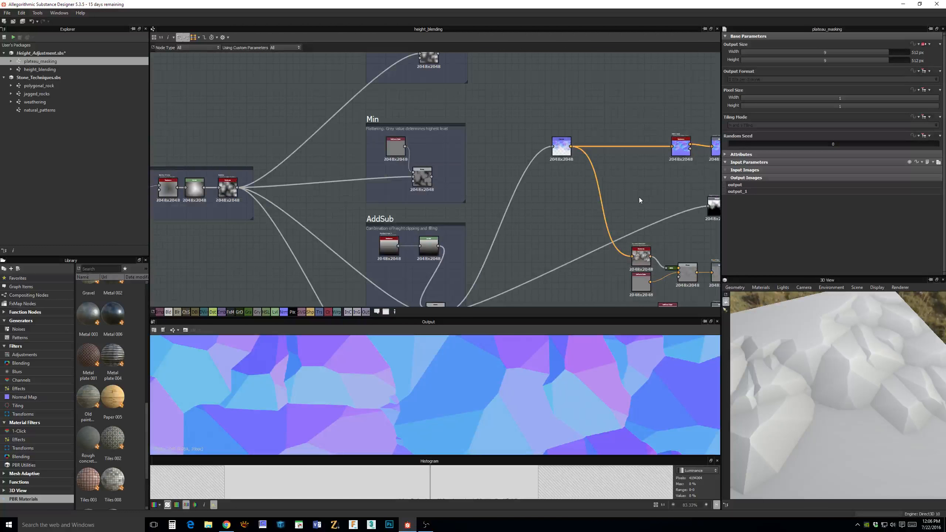
{"action": "scroll", "coordinate": [640, 201], "scroll_direction": "down", "scroll_amount": 1}
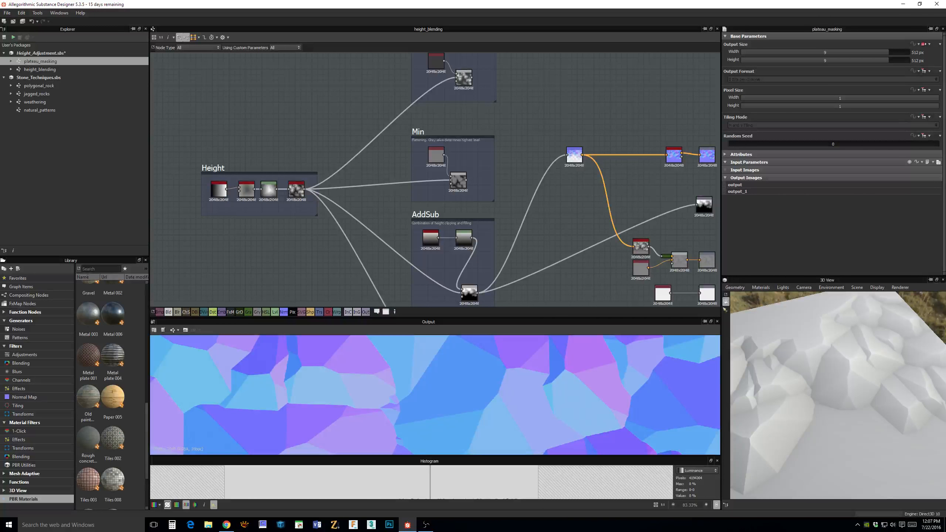
{"action": "middle_click_drag", "start_coordinate": [526, 204], "coordinate": [528, 203]}
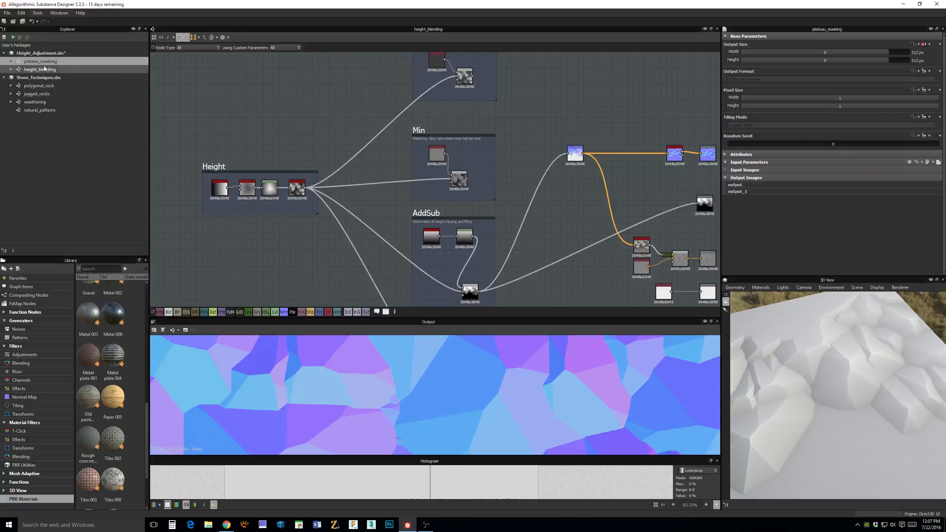
Open the recent package Sand.sbs from the SubstanceShare folder.
{"action": "left_click", "coordinate": [7, 12]}
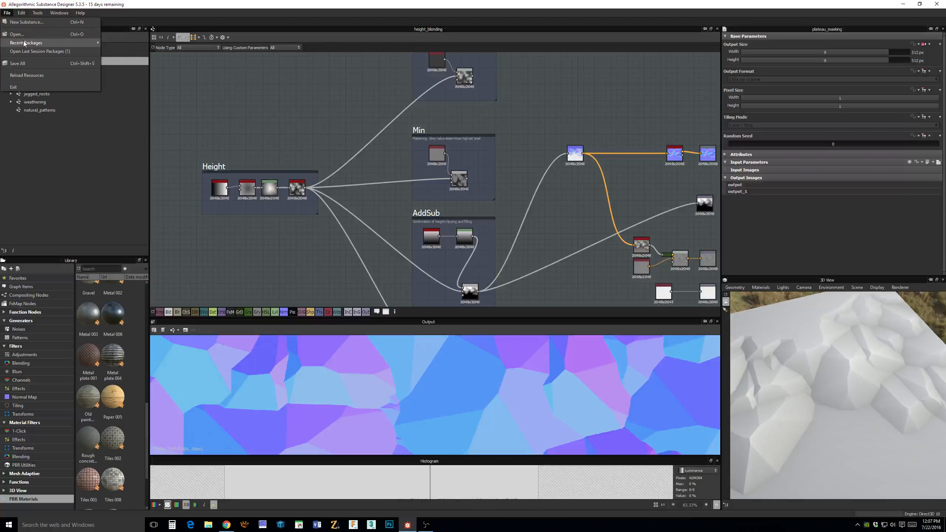
{"action": "mouse_move", "coordinate": [26, 43]}
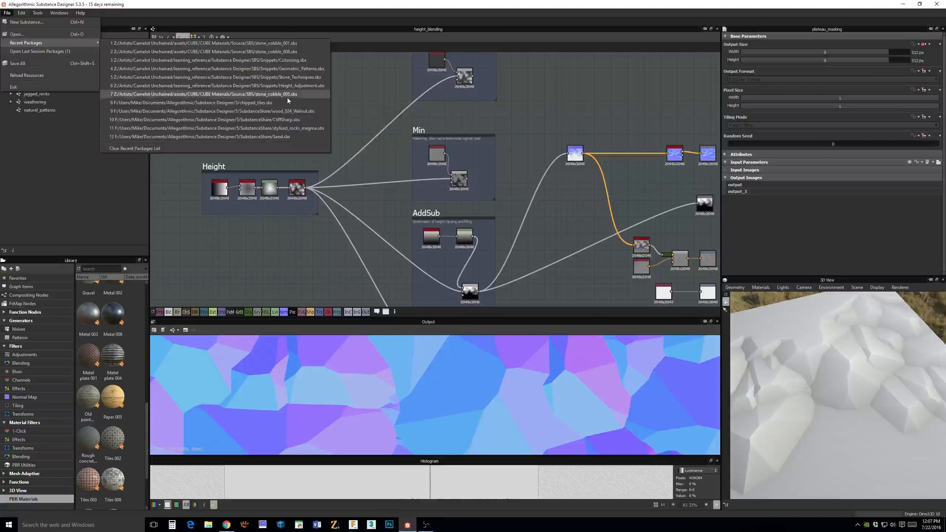
{"action": "left_click", "coordinate": [266, 137]}
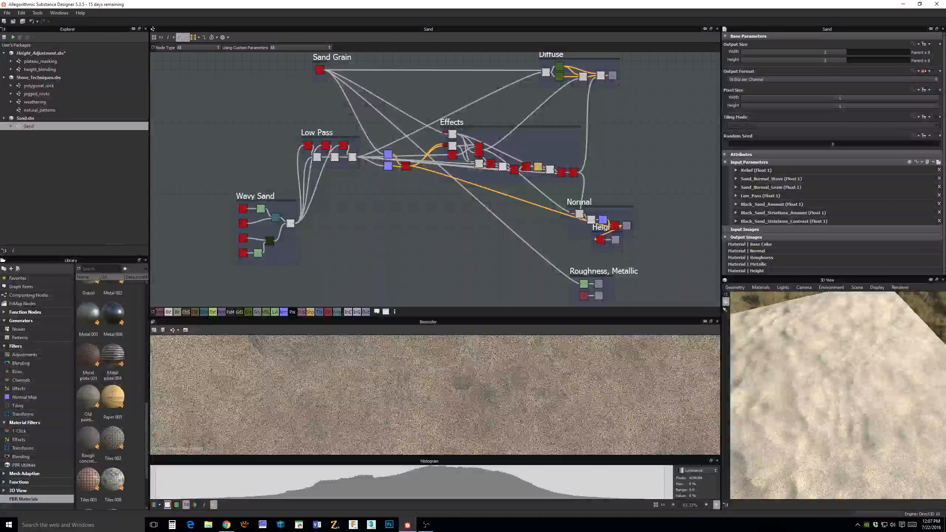
Examine the Sand graph's Effects nodes, its sand surface in the 3D preview, and the overall layout from Wavy Sand to the outputs.
{"action": "scroll", "coordinate": [444, 228], "scroll_direction": "up", "scroll_amount": 3}
{"action": "scroll", "coordinate": [448, 266], "scroll_direction": "up", "scroll_amount": 2}
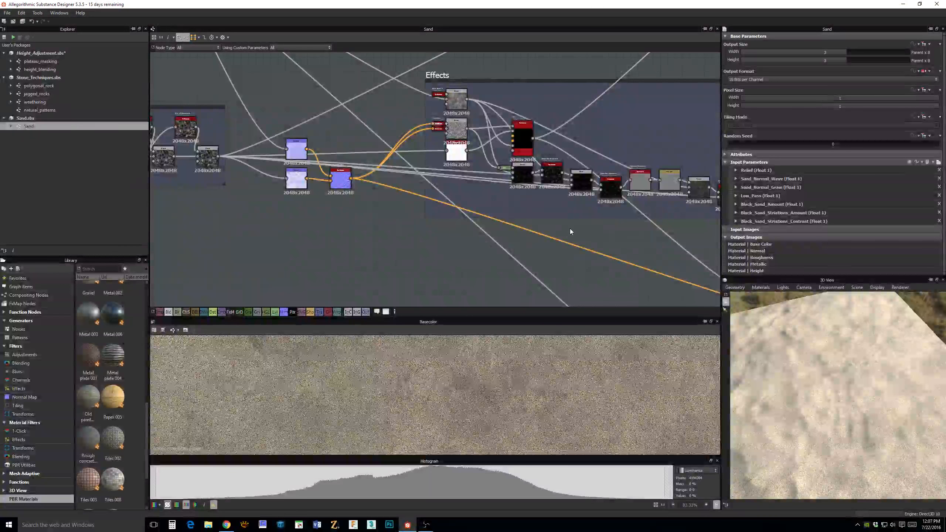
{"action": "middle_click_drag", "start_coordinate": [608, 225], "coordinate": [501, 250]}
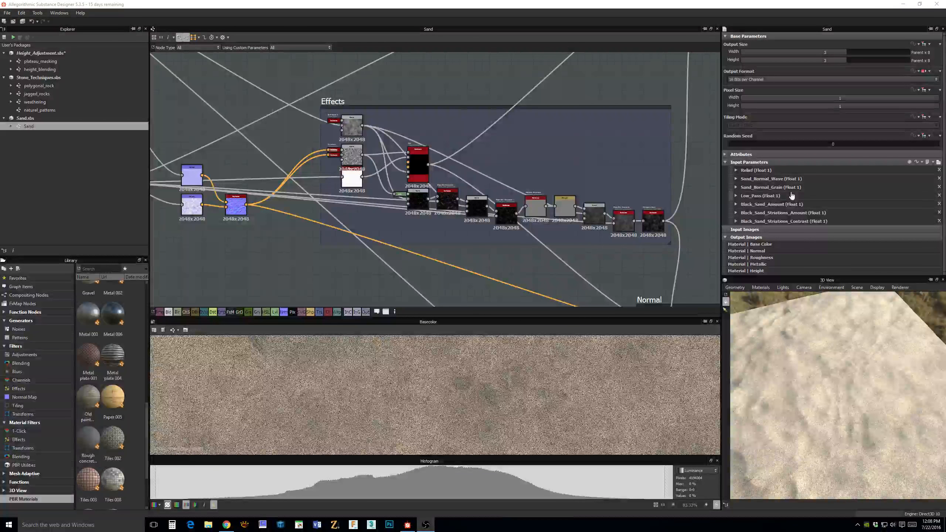
{"action": "scroll", "coordinate": [630, 194], "scroll_direction": "up", "scroll_amount": 1}
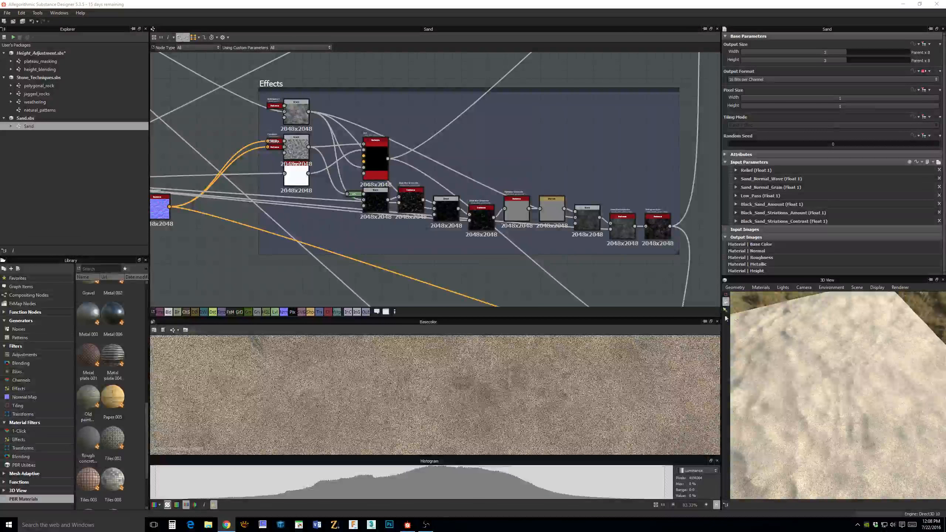
{"action": "middle_click_drag", "start_coordinate": [549, 227], "coordinate": [433, 226]}
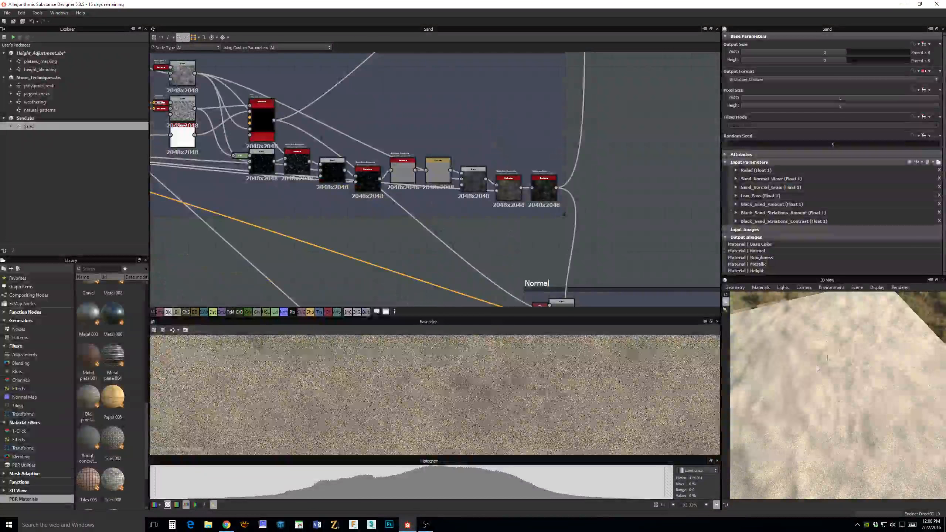
{"action": "scroll", "coordinate": [854, 376], "scroll_direction": "up", "scroll_amount": 3}
{"action": "left_click_drag", "start_coordinate": [854, 376], "coordinate": [859, 331]}
{"action": "middle_click_drag", "start_coordinate": [435, 188], "coordinate": [674, 228]}
{"action": "scroll", "coordinate": [673, 228], "scroll_direction": "down", "scroll_amount": 6}
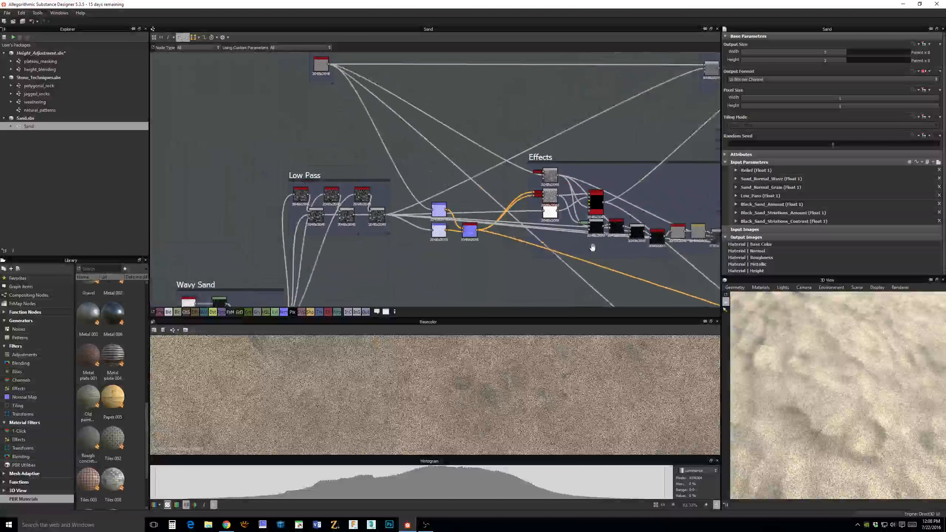
{"action": "scroll", "coordinate": [514, 186], "scroll_direction": "down", "scroll_amount": 4}
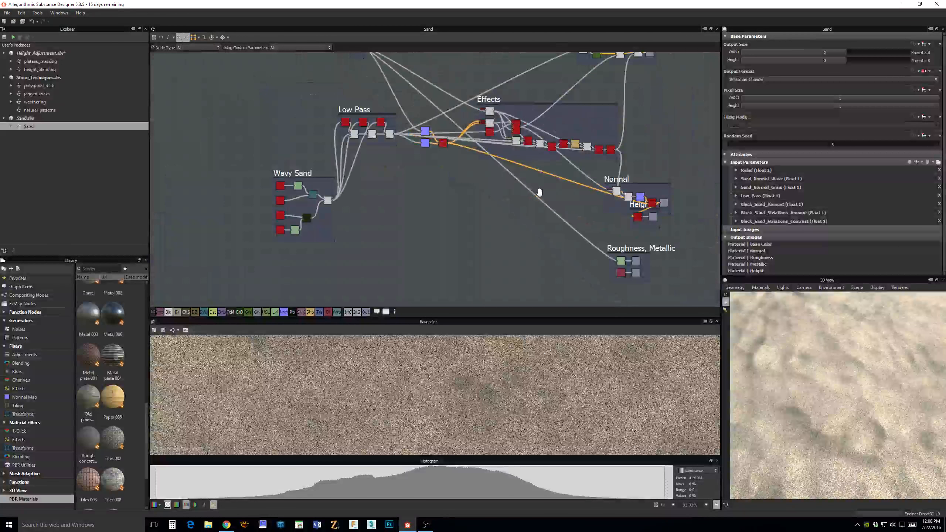
{"action": "middle_click_drag", "start_coordinate": [539, 194], "coordinate": [482, 235]}
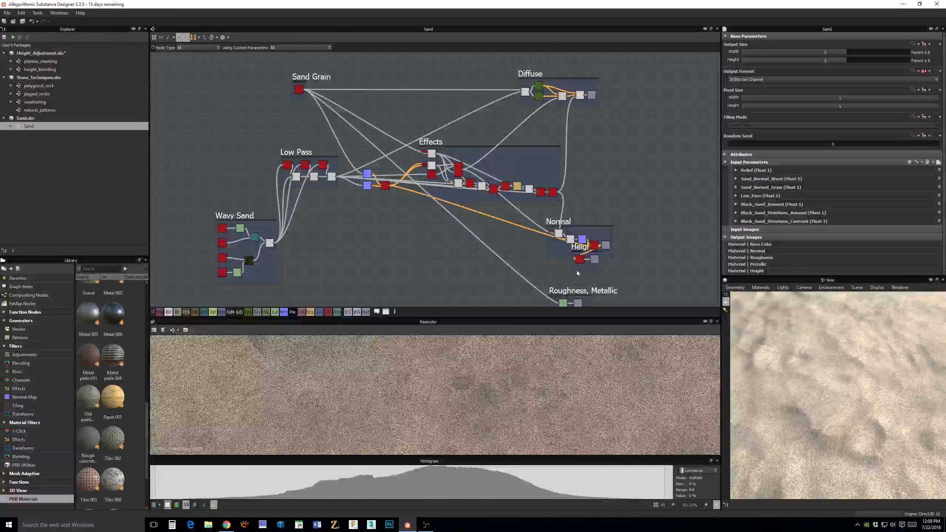
{"action": "middle_click_drag", "start_coordinate": [399, 252], "coordinate": [467, 234]}
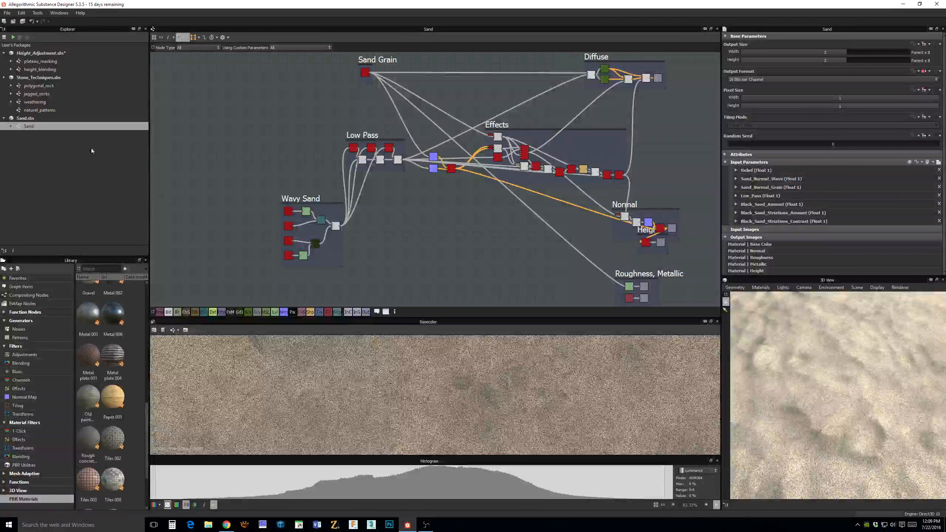
Close the Sand.sbs package.
{"action": "left_click", "coordinate": [35, 119]}
{"action": "right_click", "coordinate": [36, 119]}
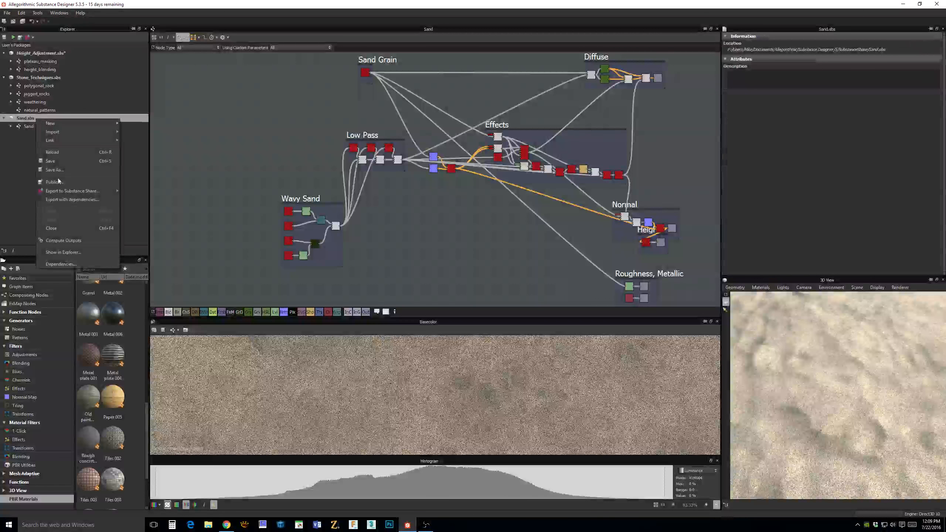
{"action": "left_click", "coordinate": [64, 225]}
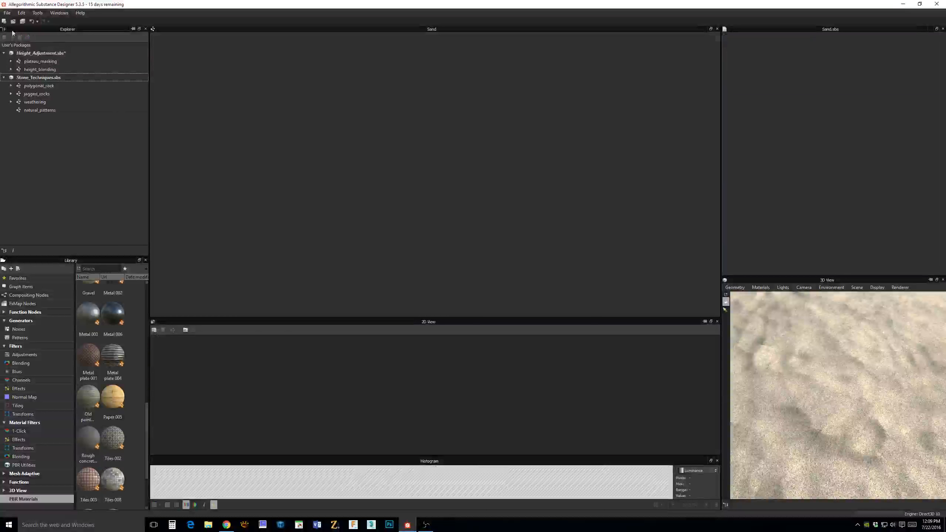
Open the recent package stylized_rocks_magma.sbs from the SubstanceShare folder and view its node graph.
{"action": "left_click", "coordinate": [7, 13]}
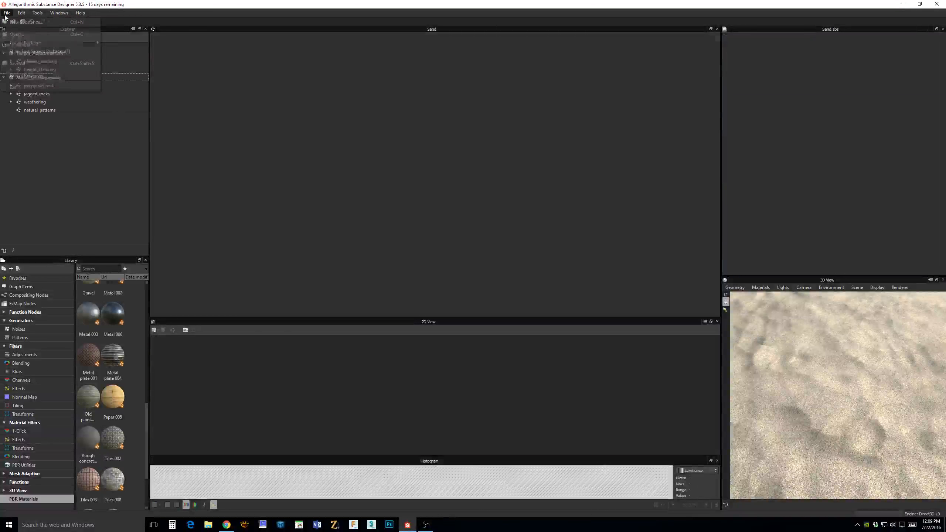
{"action": "mouse_move", "coordinate": [27, 43]}
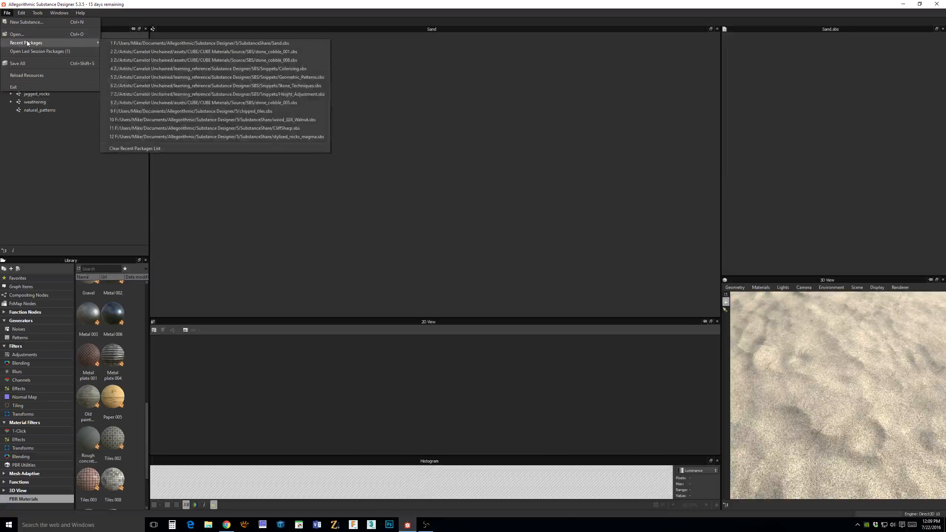
{"action": "left_click", "coordinate": [237, 137]}
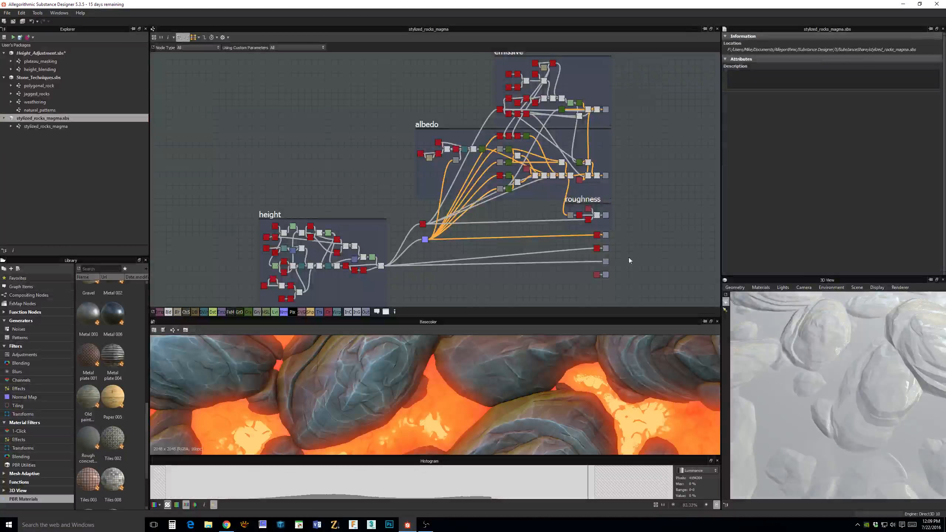
{"action": "middle_click_drag", "start_coordinate": [539, 185], "coordinate": [505, 196]}
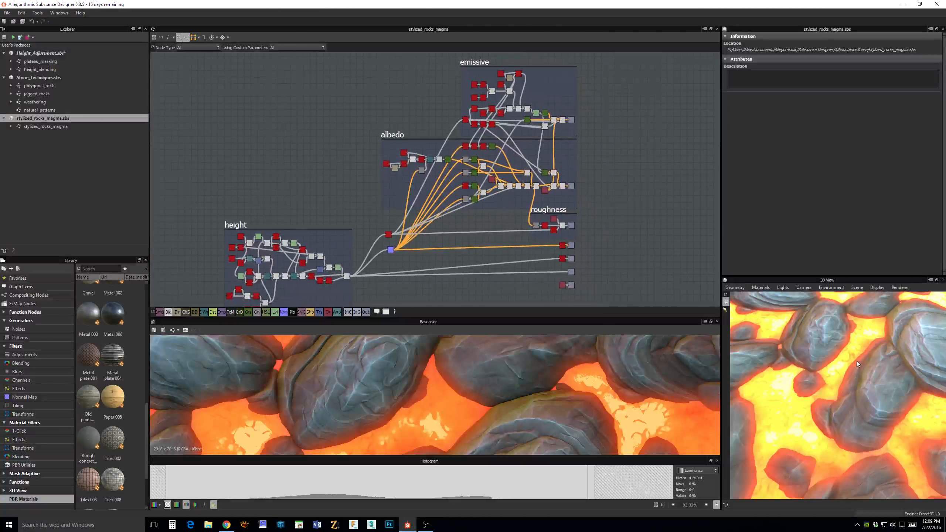
Edit the magma preview's Default material and raise its height Scale to 1.
{"action": "left_click_drag", "start_coordinate": [856, 360], "coordinate": [887, 365]}
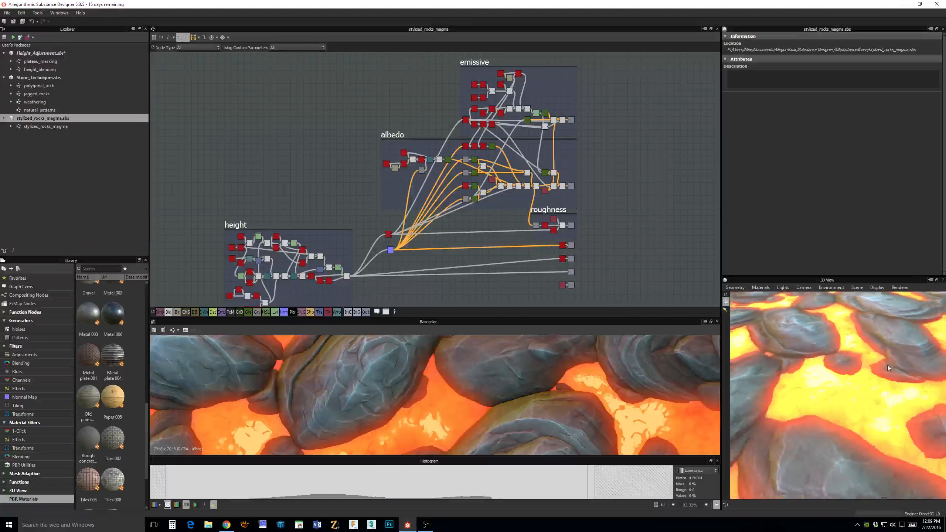
{"action": "left_click", "coordinate": [761, 287]}
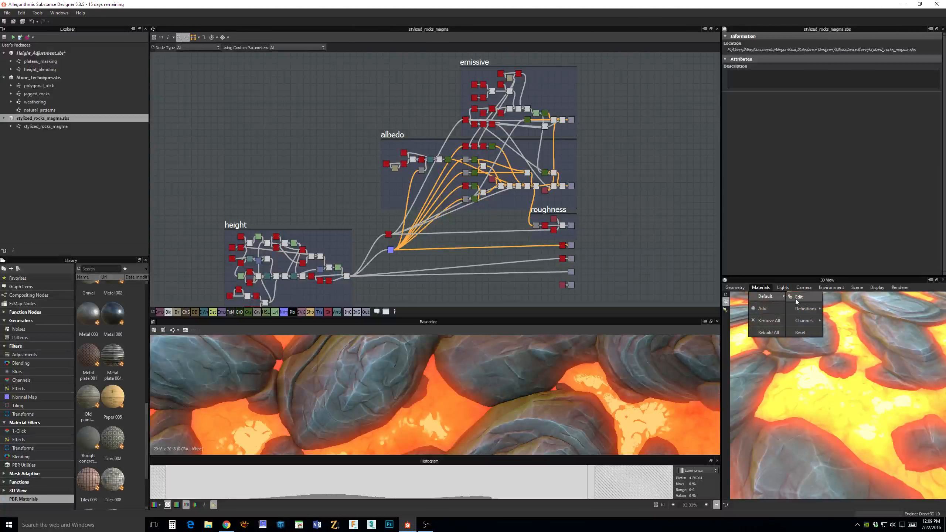
{"action": "left_click", "coordinate": [796, 299]}
{"action": "left_click_drag", "start_coordinate": [745, 67], "coordinate": [937, 69]}
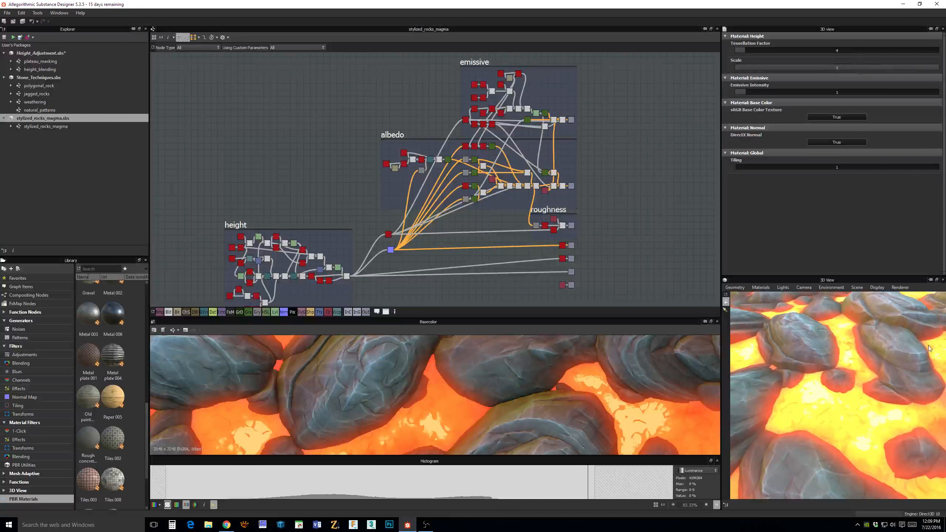
Widen the 3D preview area and examine the magma rocks' displaced surface from several angles.
{"action": "left_click_drag", "start_coordinate": [930, 347], "coordinate": [787, 373]}
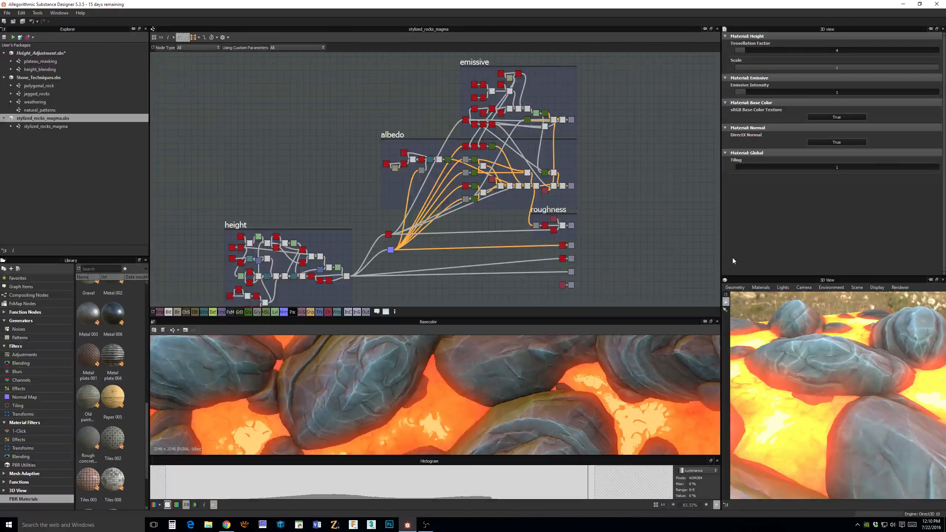
{"action": "left_click_drag", "start_coordinate": [720, 256], "coordinate": [662, 257]}
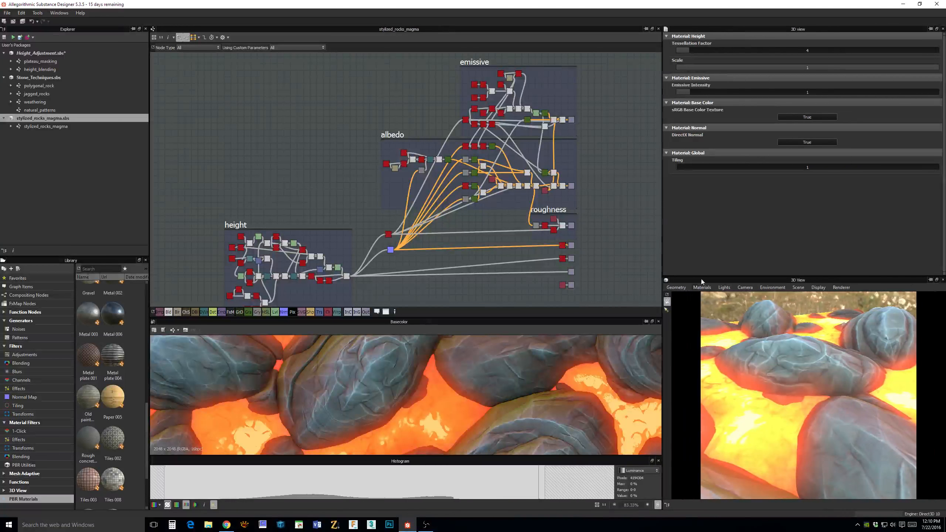
{"action": "left_click_drag", "start_coordinate": [792, 347], "coordinate": [754, 345]}
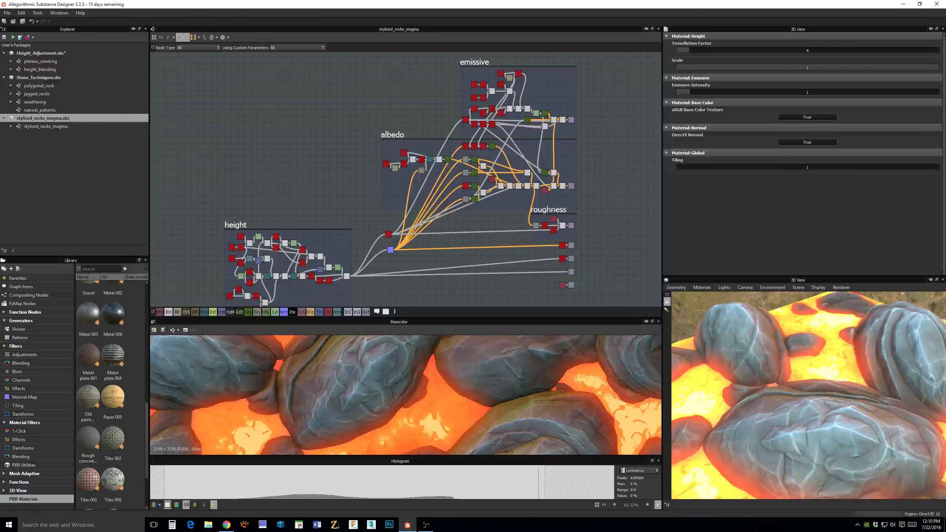
{"action": "mouse_move", "coordinate": [816, 394]}
{"action": "left_mouse_down"}
{"action": "mouse_move", "coordinate": [854, 414]}
{"action": "mouse_move", "coordinate": [874, 401]}
{"action": "mouse_move", "coordinate": [825, 358]}
{"action": "mouse_move", "coordinate": [899, 399]}
{"action": "mouse_move", "coordinate": [865, 400]}
{"action": "mouse_move", "coordinate": [890, 408]}
{"action": "mouse_move", "coordinate": [852, 375]}
{"action": "mouse_move", "coordinate": [845, 379]}
{"action": "mouse_move", "coordinate": [938, 385]}
{"action": "mouse_move", "coordinate": [748, 387]}
{"action": "mouse_move", "coordinate": [804, 382]}
{"action": "left_mouse_up"}
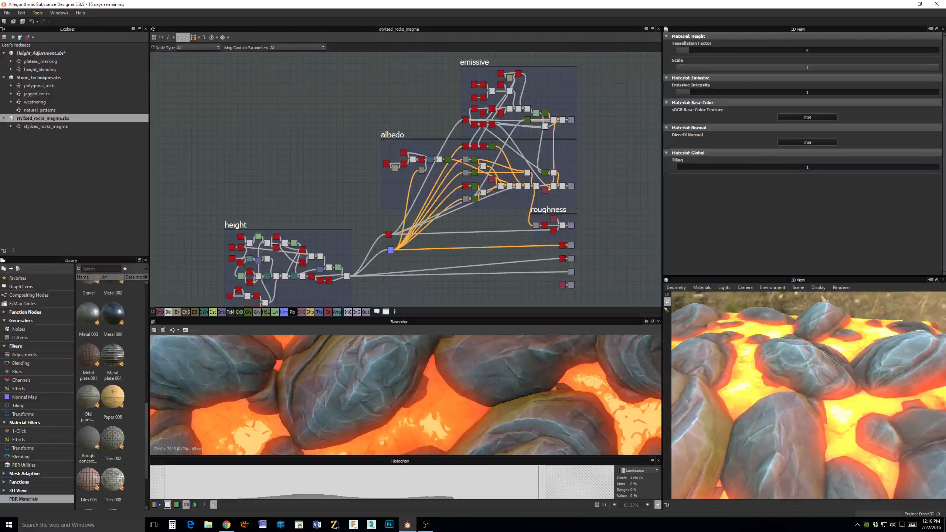
{"action": "left_click_drag", "start_coordinate": [934, 427], "coordinate": [834, 422]}
Close the stylized_rocks_magma.sbs package.
{"action": "right_click", "coordinate": [46, 118]}
{"action": "left_click", "coordinate": [71, 229]}
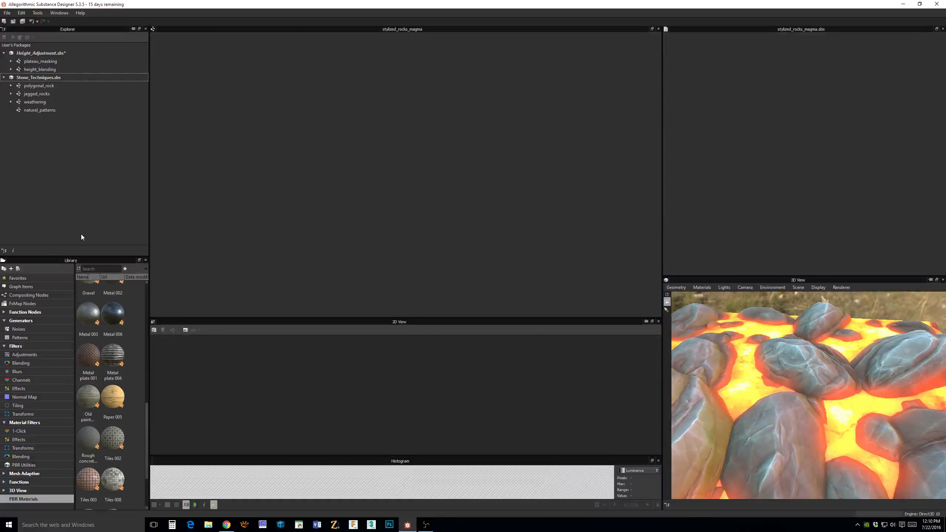
{"action": "left_click", "coordinate": [7, 12]}
{"action": "left_click", "coordinate": [22, 36]}
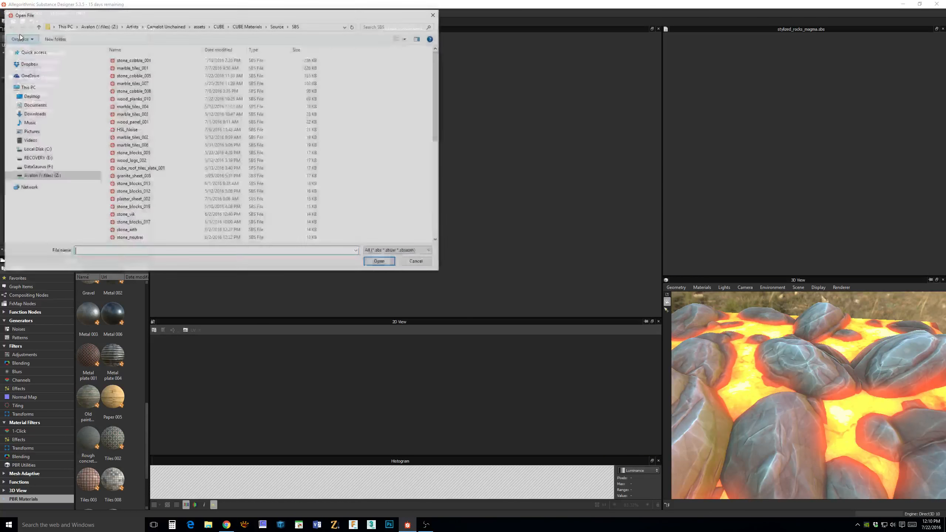
{"action": "left_click", "coordinate": [417, 262]}
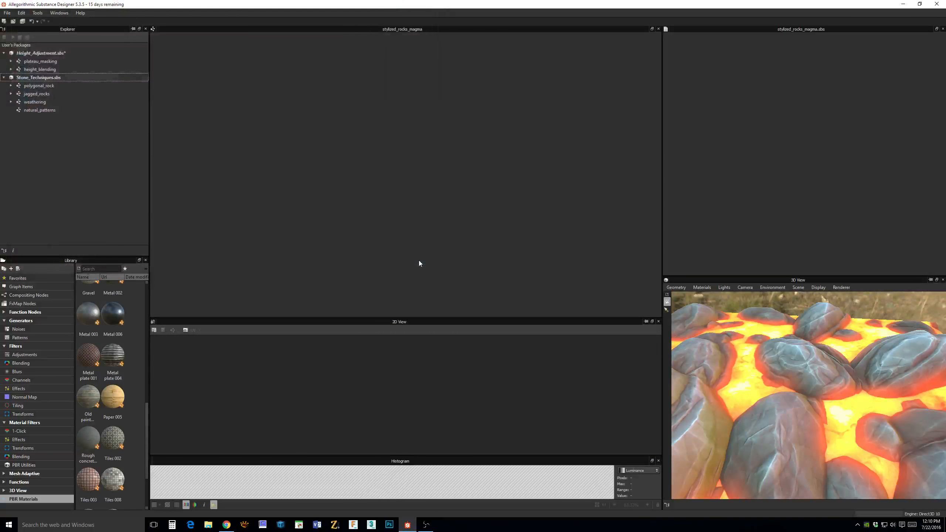
Open the recent package stone_cobble_005.sbs from the CUBE Materials source folder.
{"action": "left_click", "coordinate": [7, 13]}
{"action": "mouse_move", "coordinate": [33, 44]}
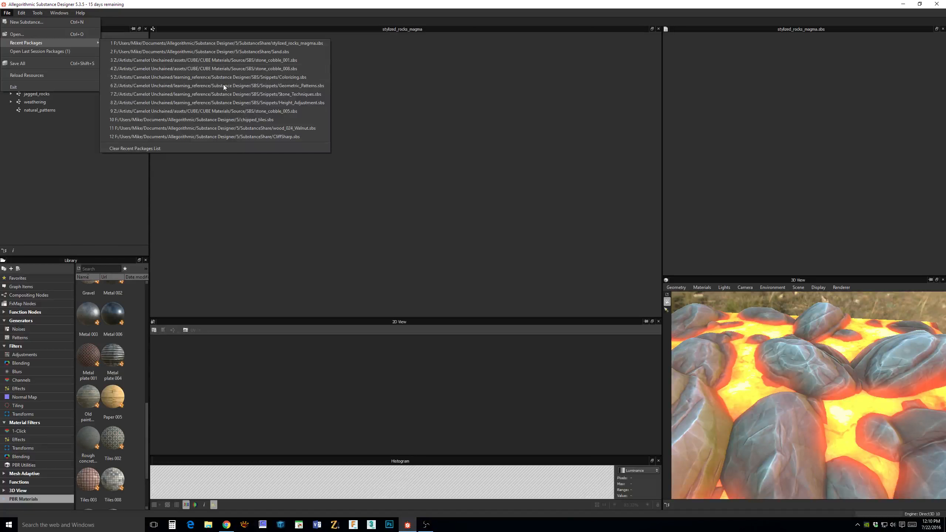
{"action": "left_click", "coordinate": [267, 111]}
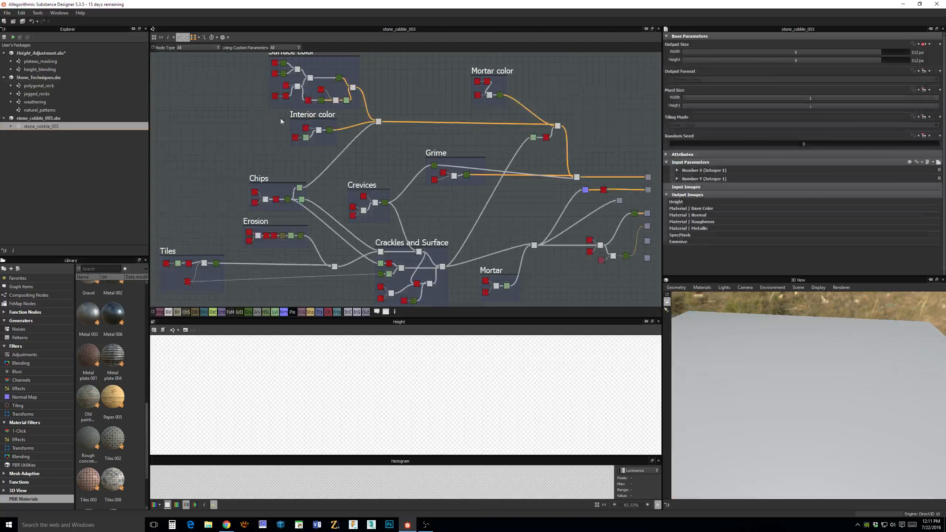
Examine the cobble tiles in the 3D preview and the stone_cobble_005 graph from its Chips and Crackles and Surface frames to the outputs.
{"action": "scroll", "coordinate": [836, 389], "scroll_direction": "down", "scroll_amount": 8}
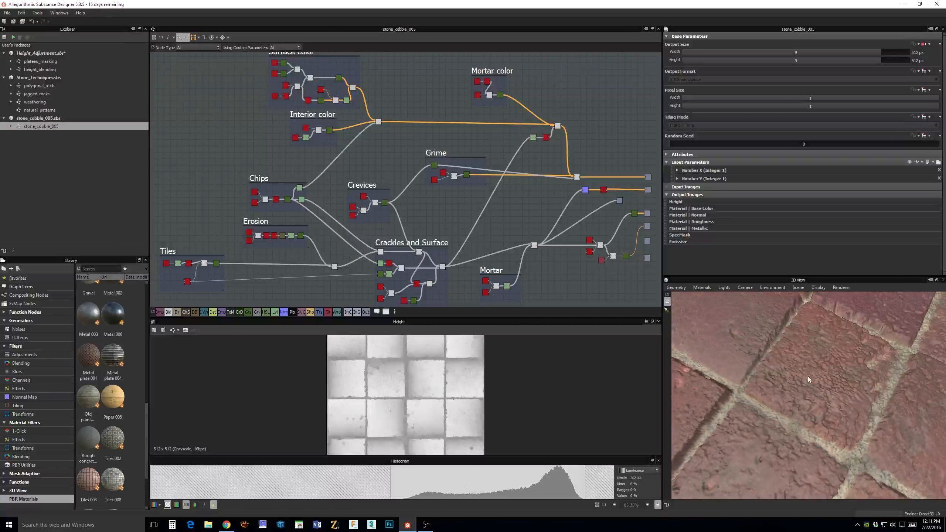
{"action": "left_click_drag", "start_coordinate": [808, 375], "coordinate": [742, 375]}
{"action": "scroll", "coordinate": [808, 390], "scroll_direction": "up", "scroll_amount": 5}
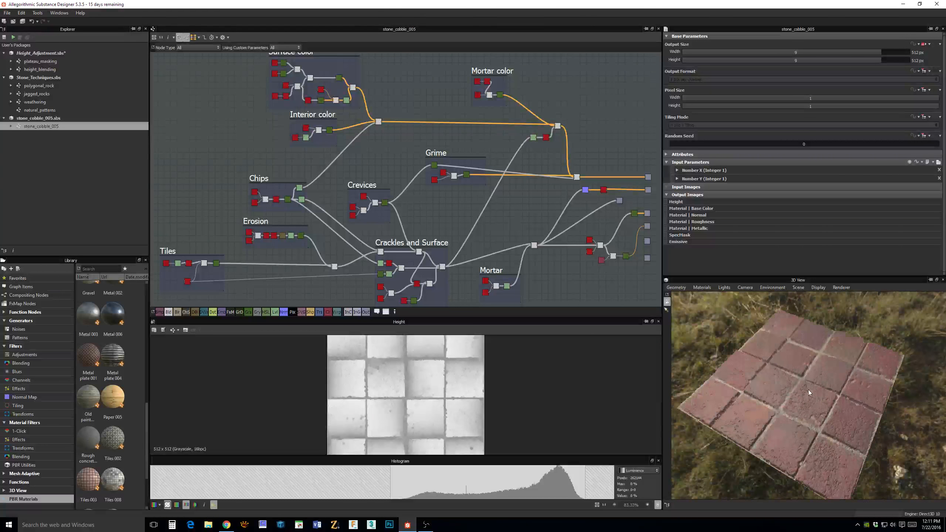
{"action": "left_click_drag", "start_coordinate": [810, 388], "coordinate": [844, 393]}
{"action": "scroll", "coordinate": [844, 392], "scroll_direction": "up", "scroll_amount": 3}
{"action": "middle_click_drag", "start_coordinate": [569, 230], "coordinate": [476, 194]}
{"action": "scroll", "coordinate": [754, 364], "scroll_direction": "down", "scroll_amount": 3}
{"action": "left_click_drag", "start_coordinate": [754, 364], "coordinate": [847, 360]}
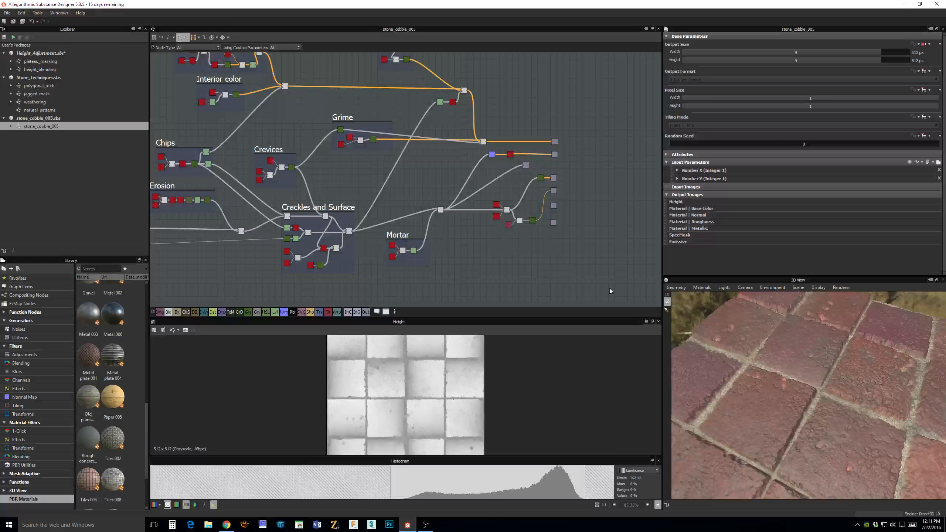
{"action": "middle_click_drag", "start_coordinate": [580, 285], "coordinate": [624, 283]}
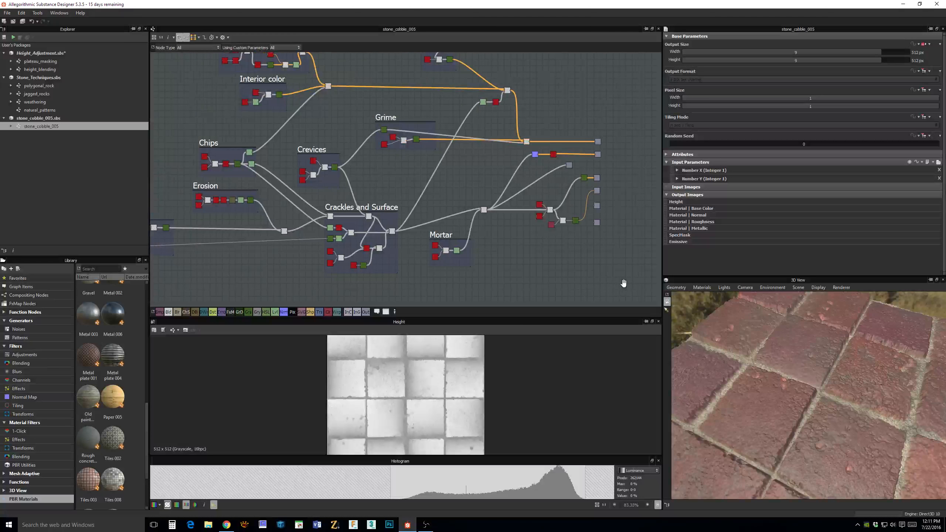
Close the stone_cobble_005.sbs package.
{"action": "left_click", "coordinate": [45, 119]}
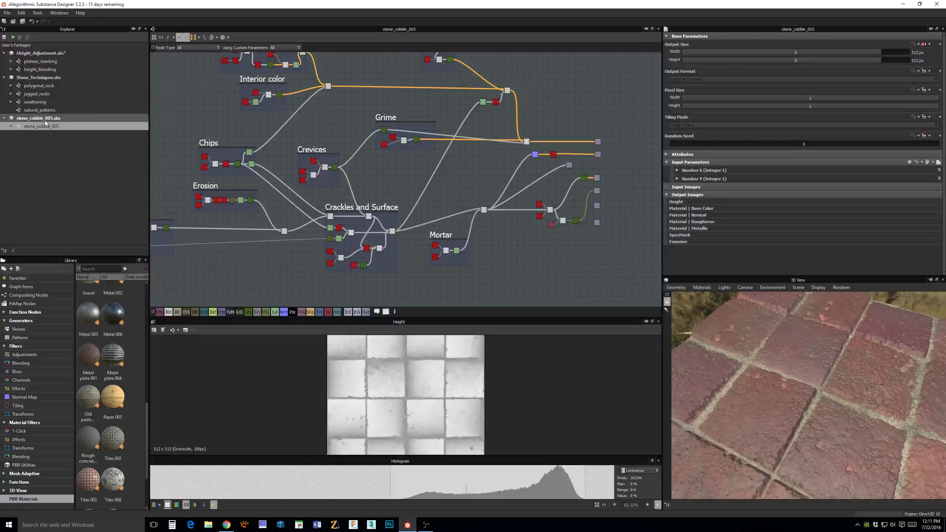
{"action": "right_click", "coordinate": [45, 119]}
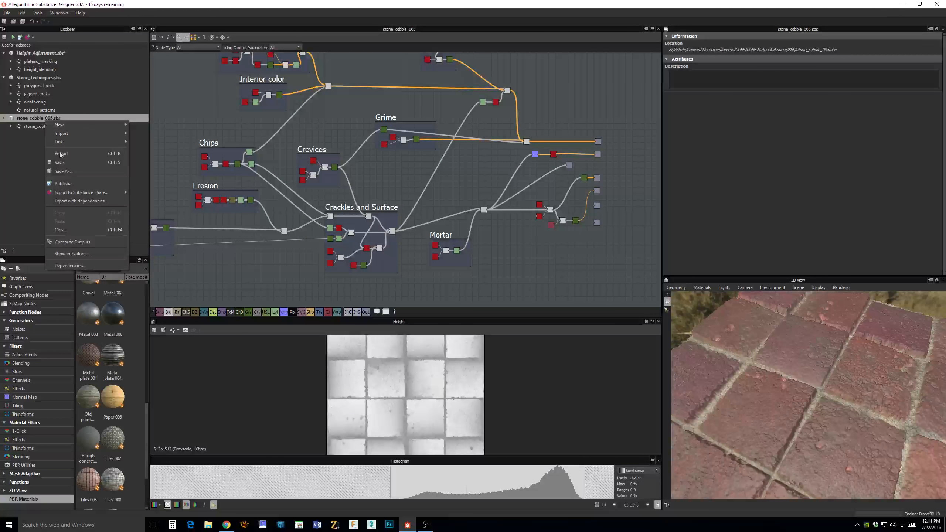
{"action": "left_click", "coordinate": [72, 230]}
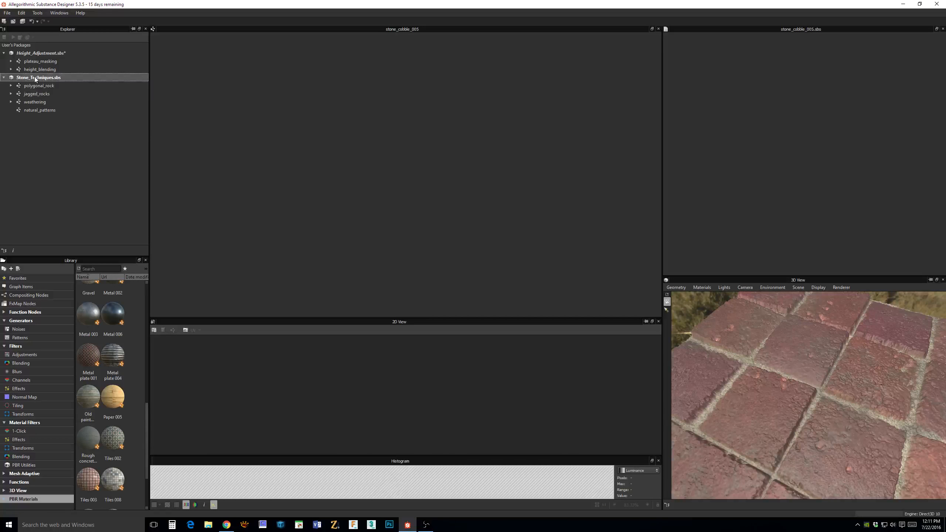
{"action": "left_click", "coordinate": [36, 78]}
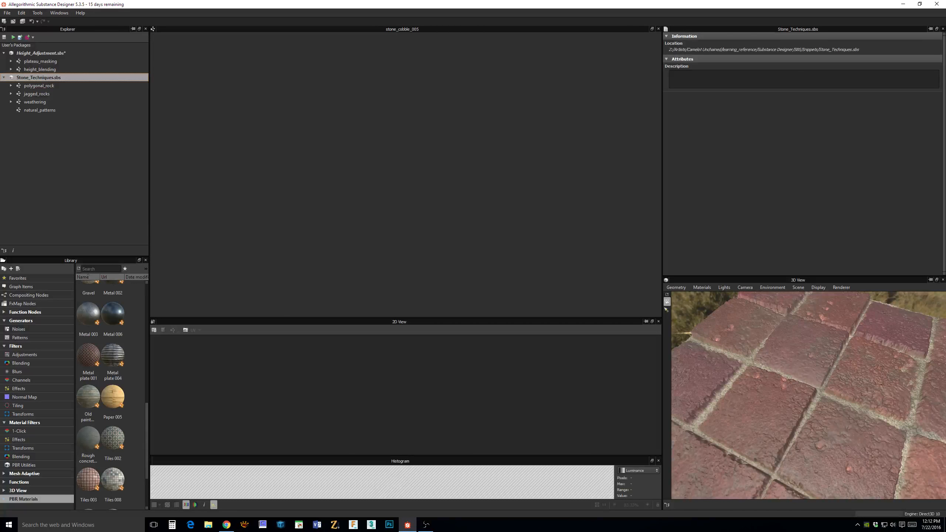
{"action": "key", "text": "alt+Tab"}
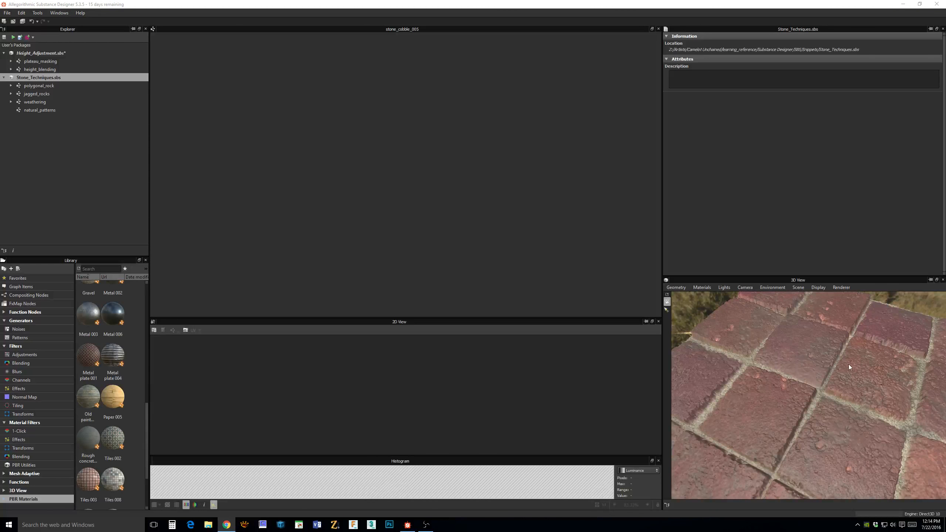
Switch the preview's Default material definition to the Tessellation + Snow variant of physically_cse.
{"action": "left_click_drag", "start_coordinate": [859, 371], "coordinate": [911, 374]}
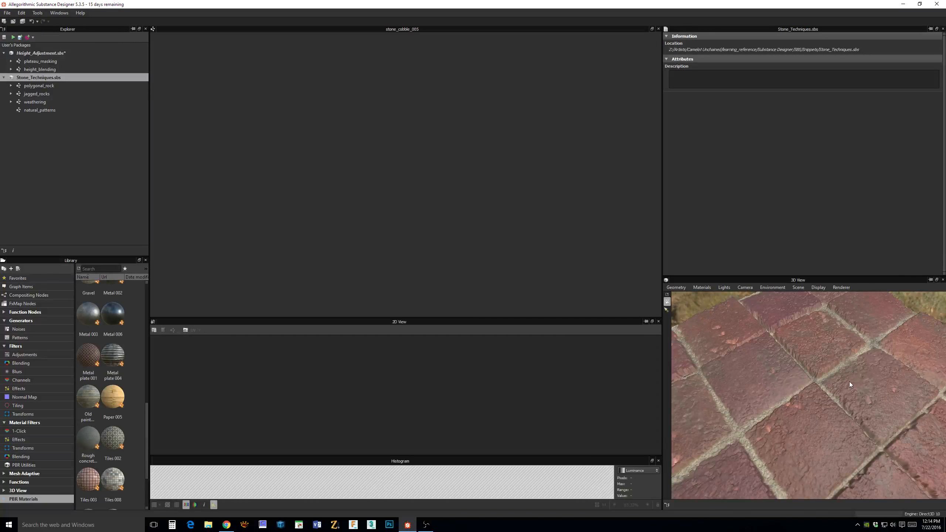
{"action": "scroll", "coordinate": [850, 383], "scroll_direction": "up", "scroll_amount": 3}
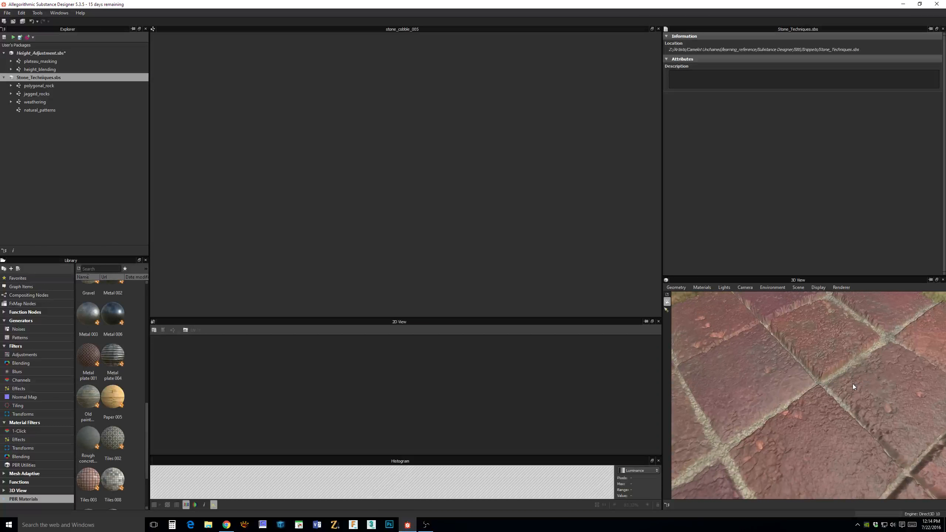
{"action": "left_click_drag", "start_coordinate": [853, 384], "coordinate": [807, 362]}
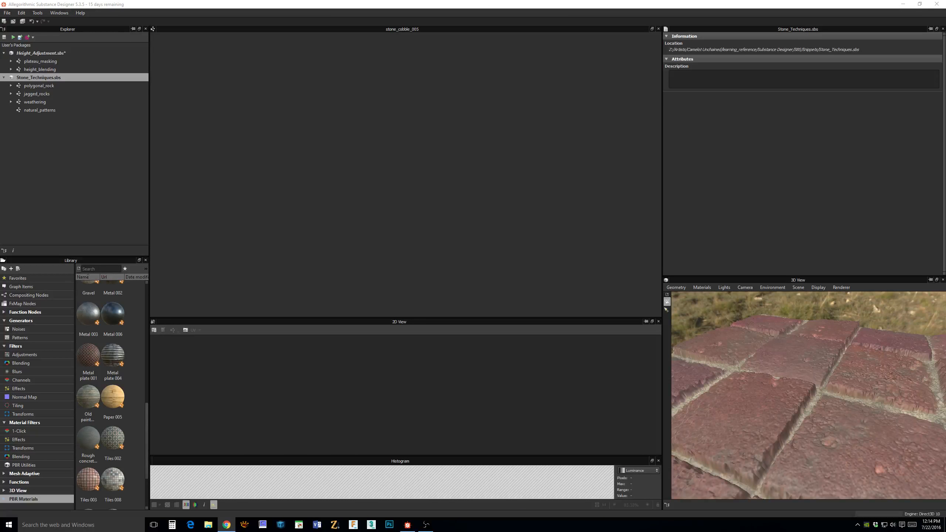
{"action": "left_click", "coordinate": [706, 288]}
{"action": "mouse_move", "coordinate": [709, 297]}
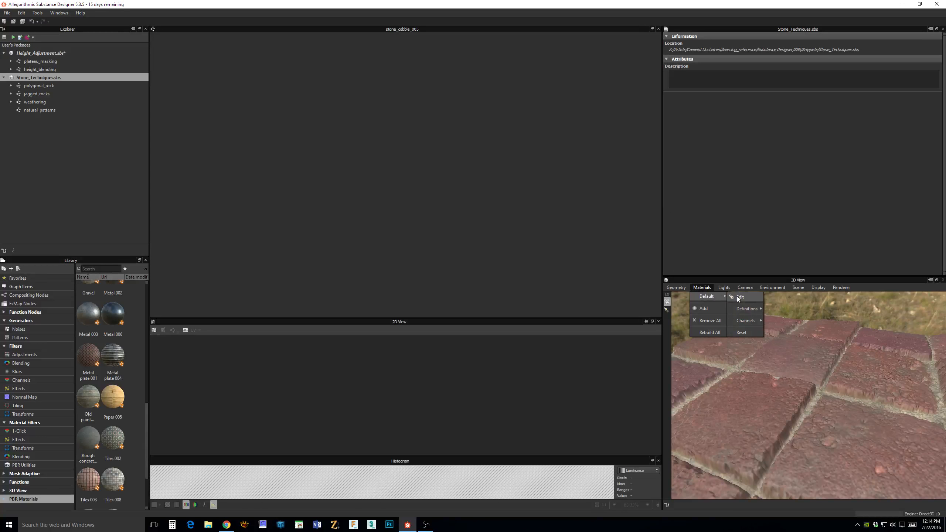
{"action": "mouse_move", "coordinate": [747, 309]}
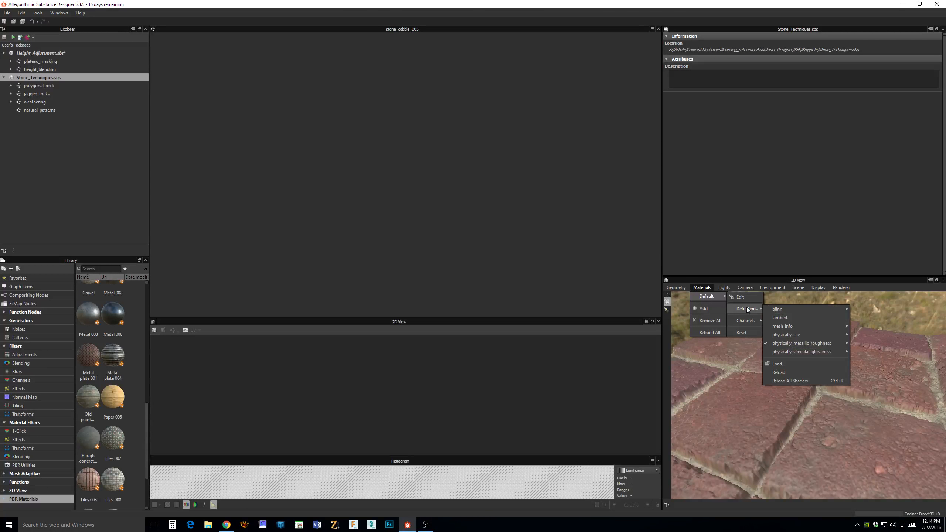
{"action": "mouse_move", "coordinate": [799, 346]}
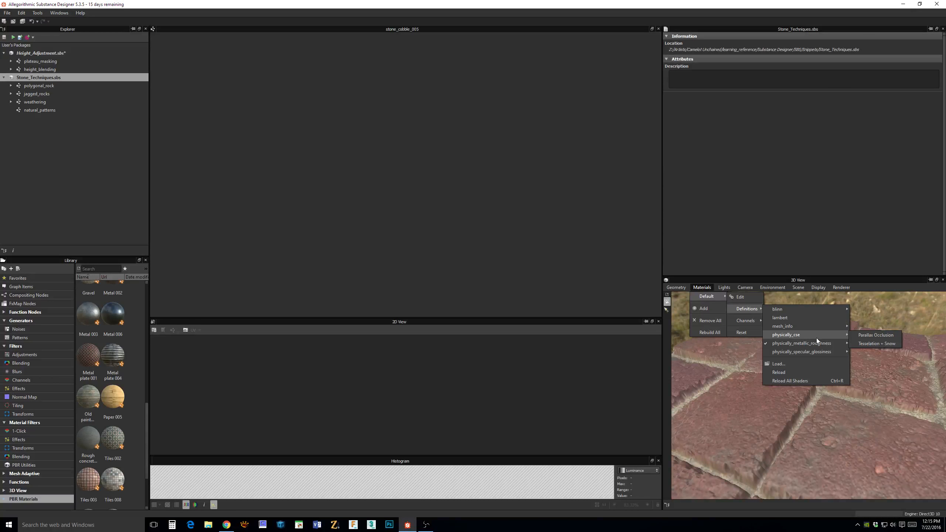
{"action": "left_click", "coordinate": [873, 345]}
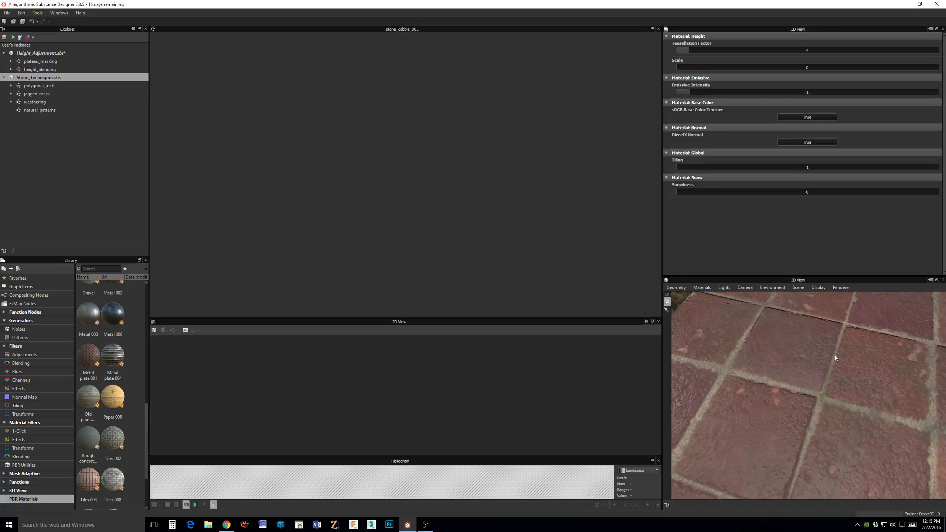
Edit the Default material of the cobble preview and set its height Scale to about 0.5.
{"action": "left_click", "coordinate": [698, 287]}
{"action": "mouse_move", "coordinate": [708, 298]}
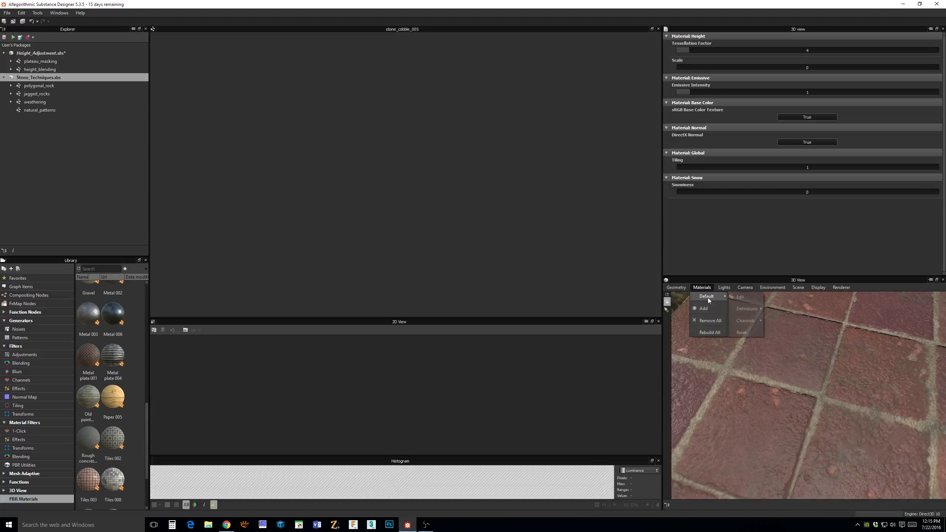
{"action": "left_click", "coordinate": [738, 299]}
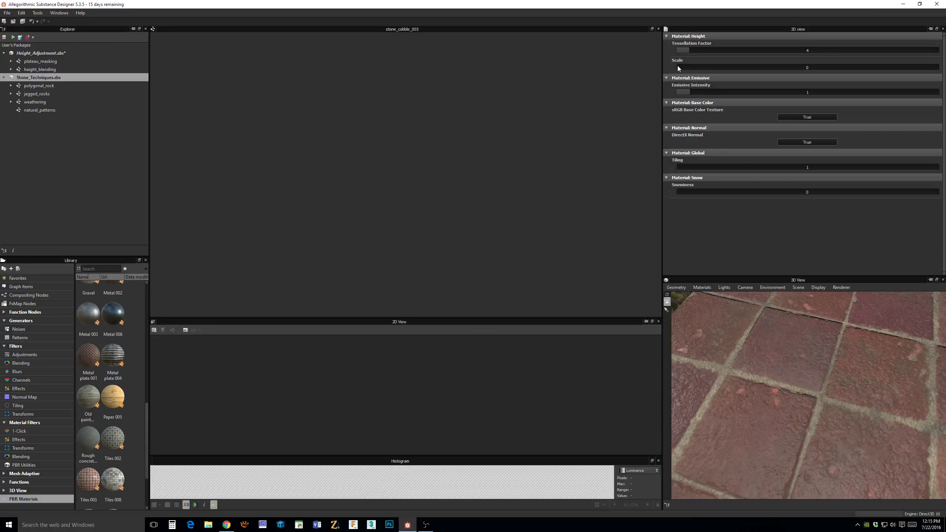
{"action": "left_click_drag", "start_coordinate": [677, 67], "coordinate": [810, 71]}
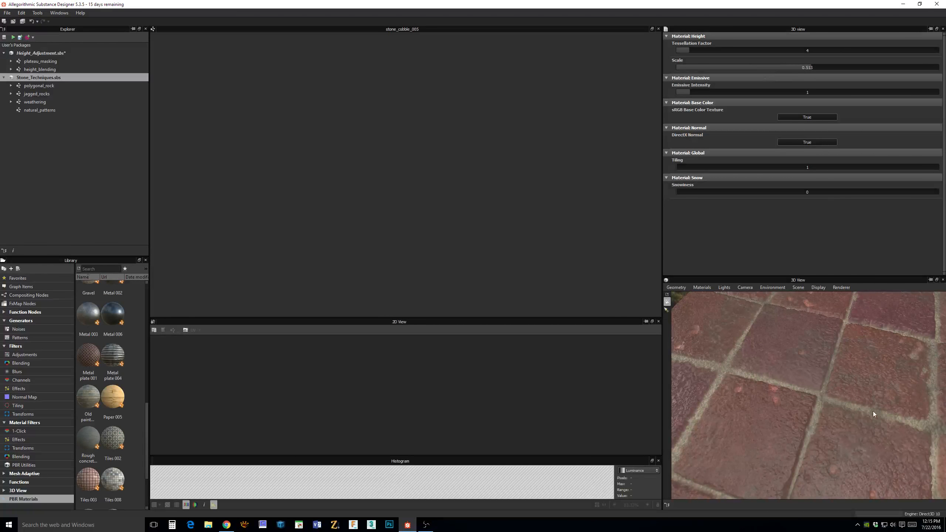
Examine the height displacement of the cobble tiles in the 3D preview from low and high camera angles.
{"action": "left_click_drag", "start_coordinate": [873, 411], "coordinate": [798, 434]}
{"action": "left_click_drag", "start_coordinate": [804, 437], "coordinate": [847, 454]}
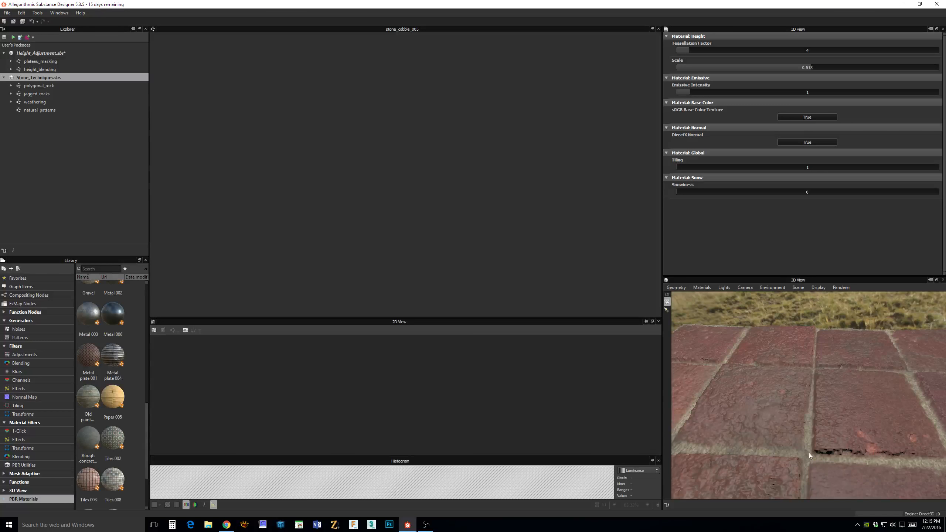
{"action": "left_click_drag", "start_coordinate": [934, 419], "coordinate": [822, 435]}
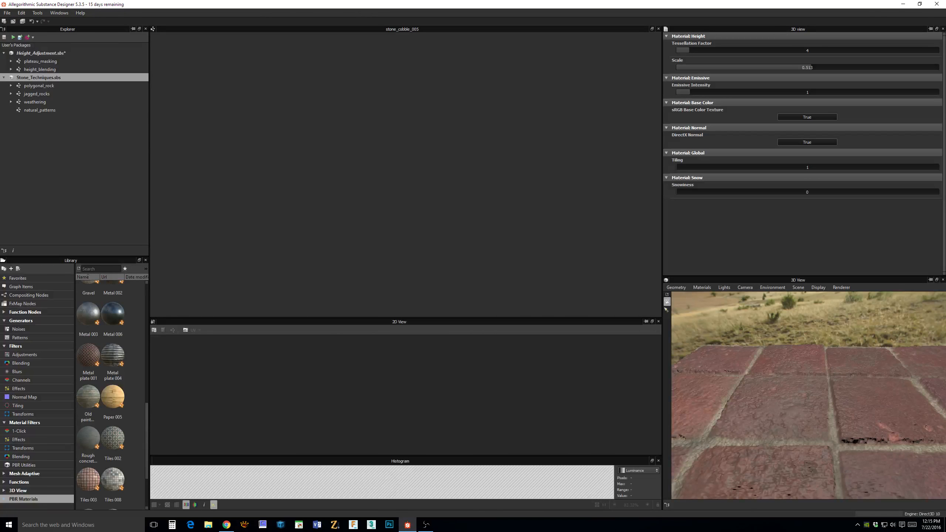
{"action": "left_click_drag", "start_coordinate": [852, 328], "coordinate": [839, 370]}
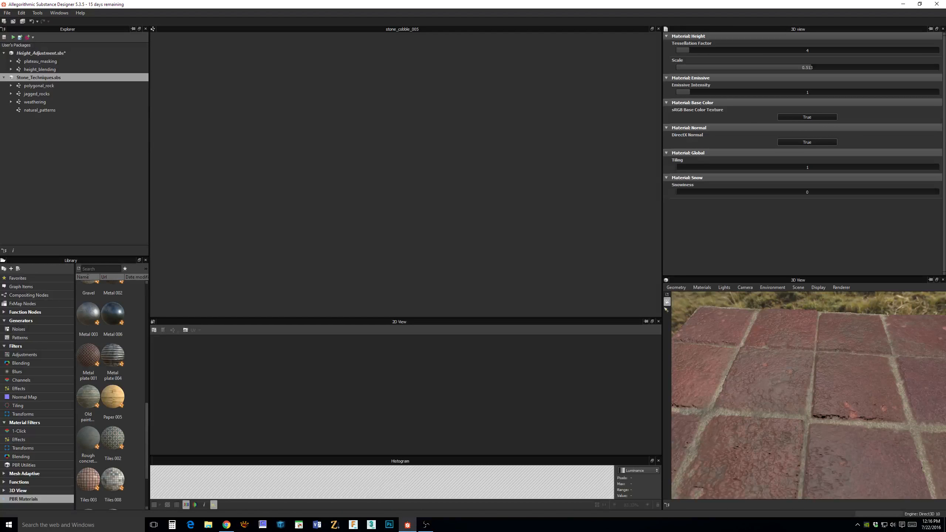
{"action": "key", "text": "alt+Tab"}
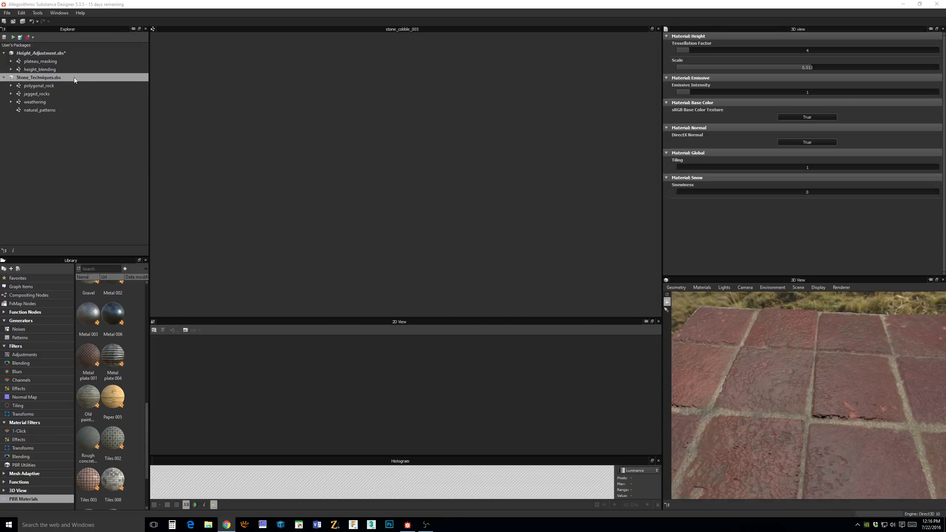
Open the height_blending graph of the Height_Adjustment.sbs package and bring its Height and blend frames into view.
{"action": "left_click", "coordinate": [44, 54]}
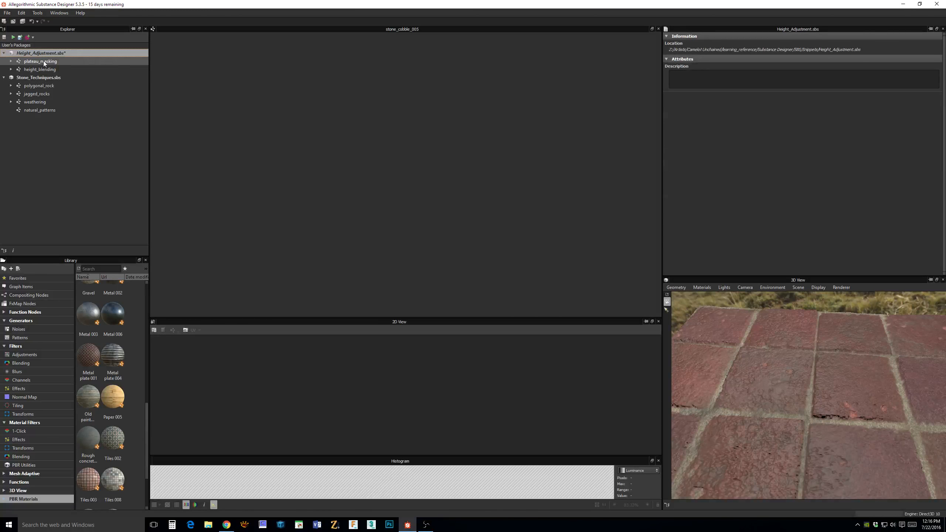
{"action": "double_click", "coordinate": [38, 69]}
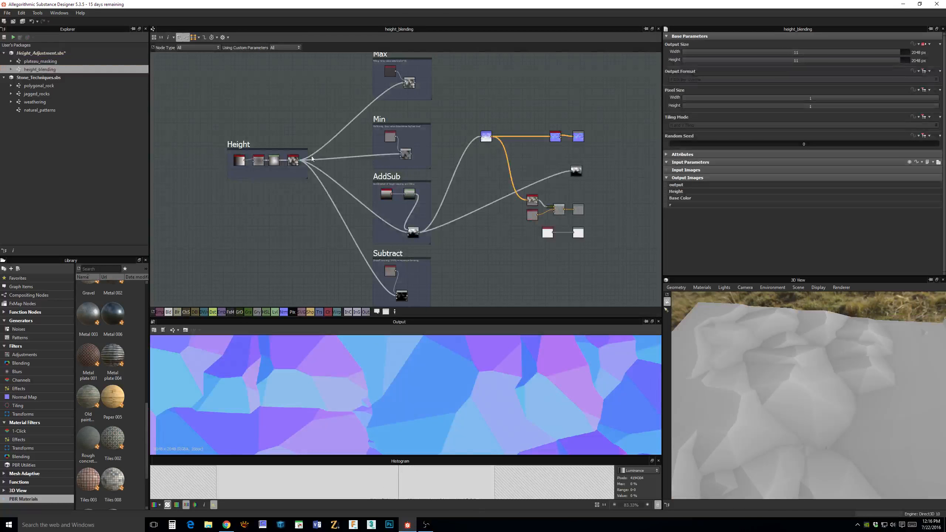
{"action": "scroll", "coordinate": [482, 217], "scroll_direction": "down", "scroll_amount": 2}
{"action": "middle_click_drag", "start_coordinate": [482, 217], "coordinate": [463, 223]}
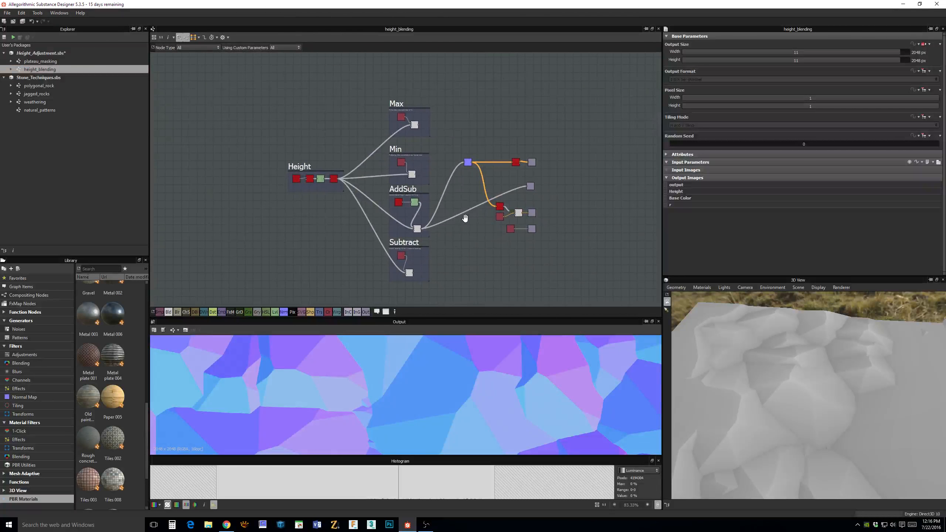
{"action": "scroll", "coordinate": [470, 222], "scroll_direction": "up", "scroll_amount": 1}
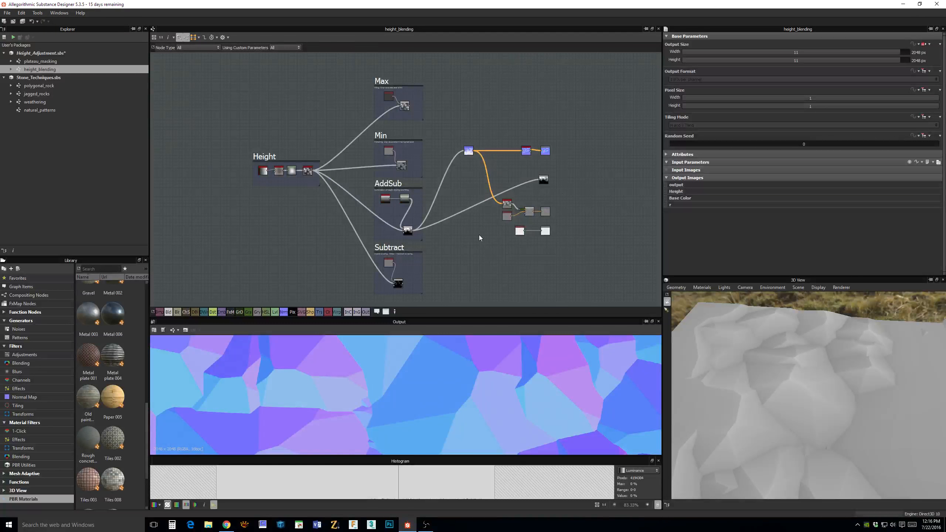
{"action": "scroll", "coordinate": [478, 237], "scroll_direction": "up", "scroll_amount": 2}
{"action": "middle_click_drag", "start_coordinate": [441, 256], "coordinate": [538, 256]}
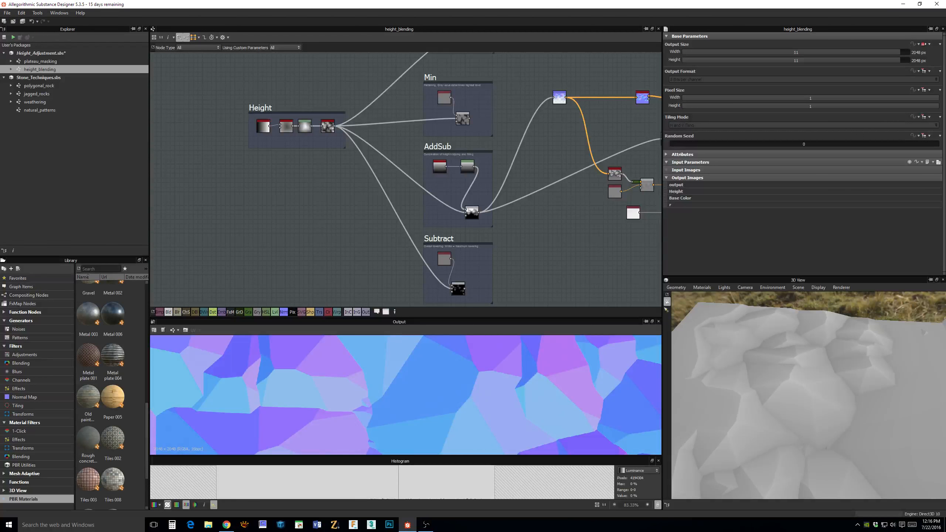
Examine how the Height frame of height_blending feeds the Max, Min, AddSub and Subtract frames and the outputs.
{"action": "key", "text": "alt+Tab"}
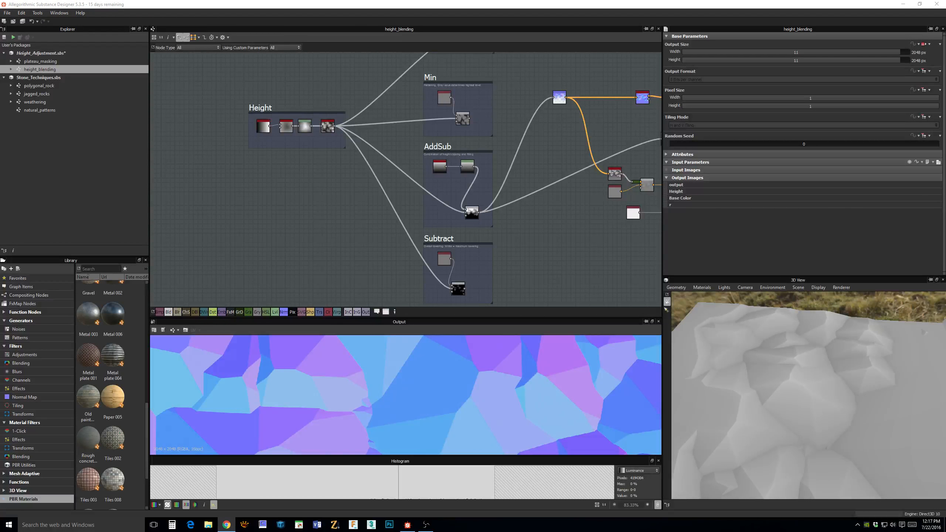
{"action": "scroll", "coordinate": [564, 276], "scroll_direction": "down", "scroll_amount": 3}
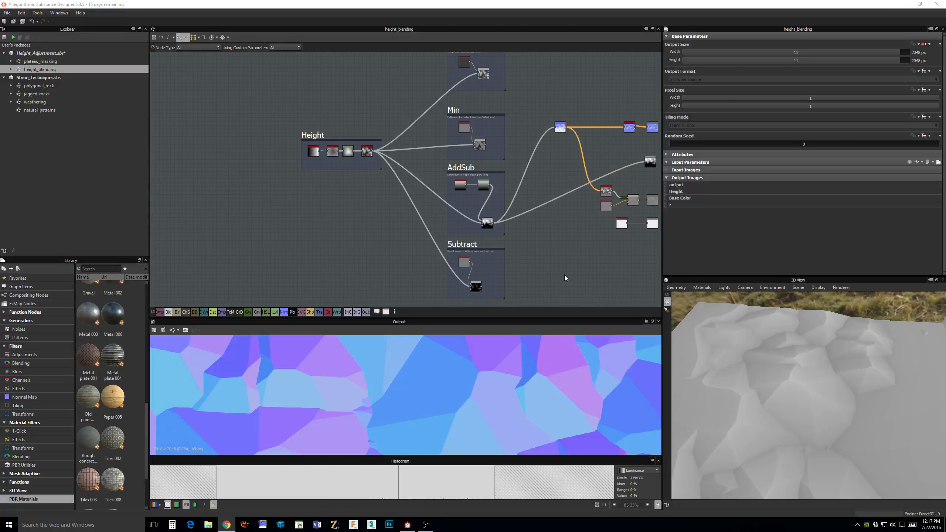
{"action": "middle_click_drag", "start_coordinate": [483, 277], "coordinate": [506, 287]}
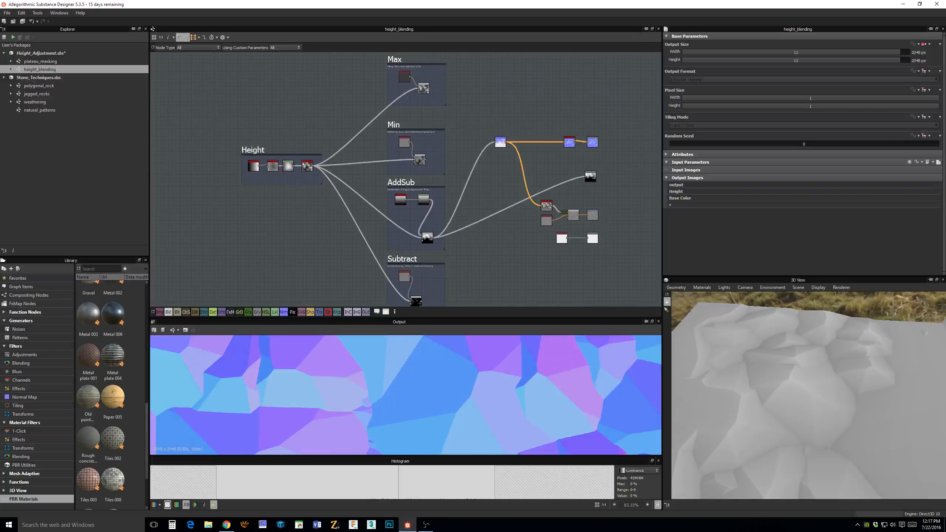
{"action": "key", "text": "alt+Tab"}
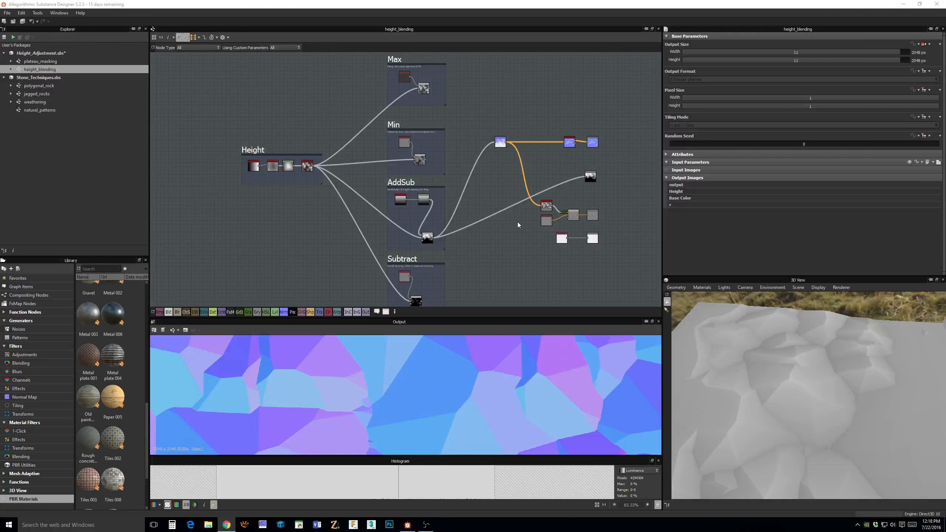
{"action": "middle_click_drag", "start_coordinate": [493, 212], "coordinate": [480, 188]}
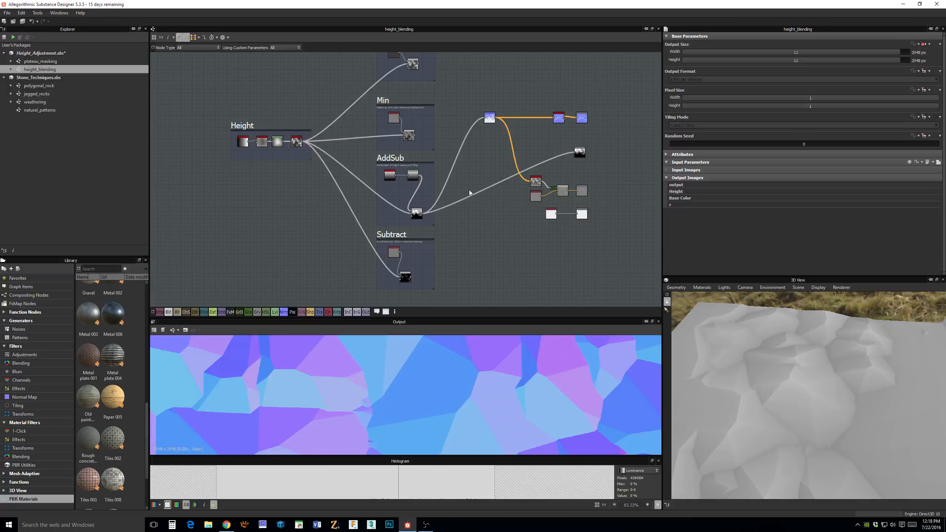
{"action": "scroll", "coordinate": [465, 190], "scroll_direction": "up", "scroll_amount": 2}
{"action": "scroll", "coordinate": [441, 220], "scroll_direction": "up", "scroll_amount": 3}
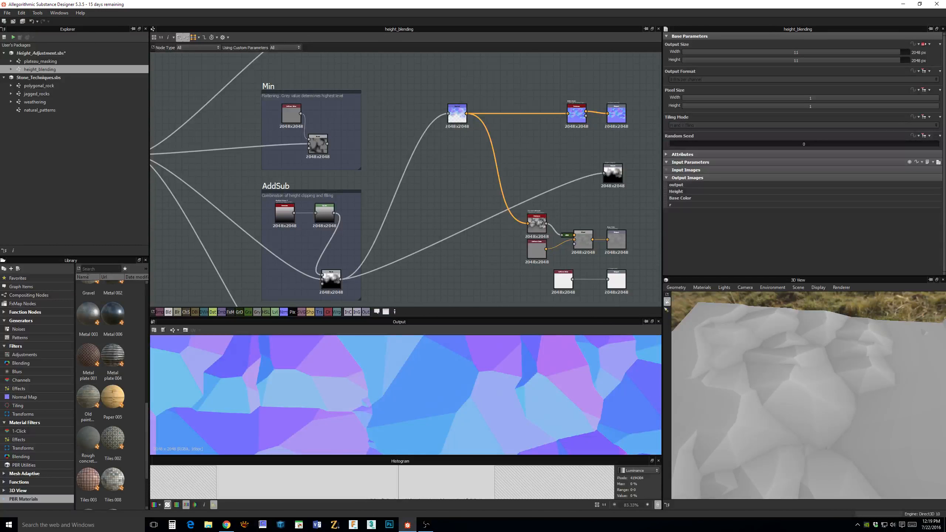
{"action": "middle_click_drag", "start_coordinate": [463, 202], "coordinate": [648, 232]}
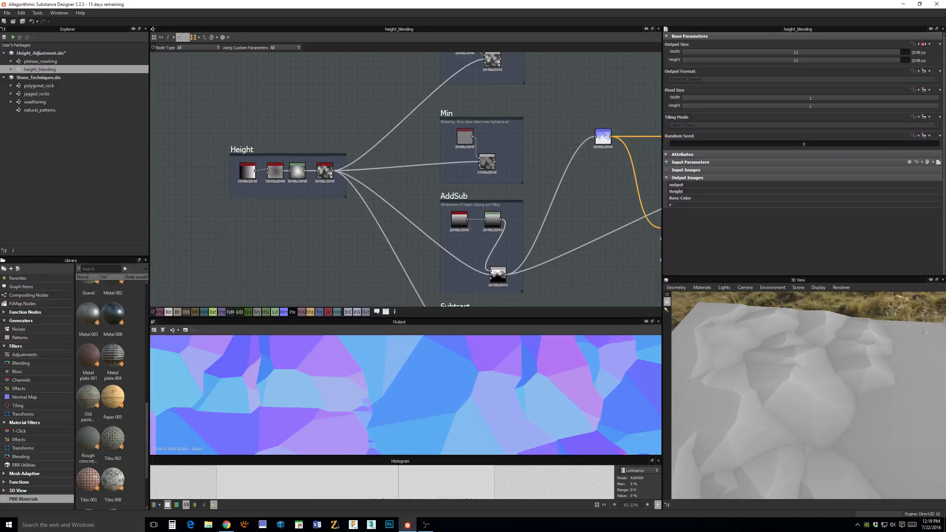
{"action": "middle_click_drag", "start_coordinate": [563, 151], "coordinate": [545, 190]}
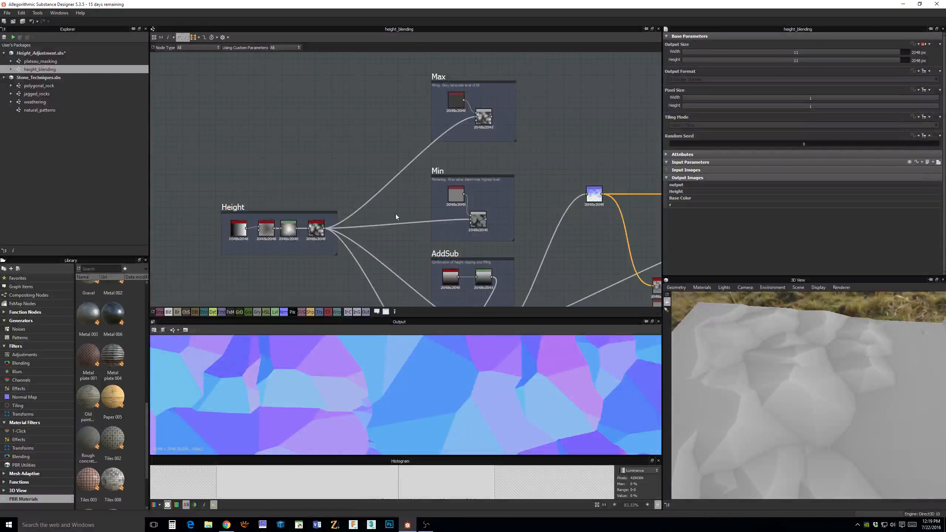
{"action": "middle_click_drag", "start_coordinate": [360, 216], "coordinate": [410, 125]}
{"action": "scroll", "coordinate": [367, 205], "scroll_direction": "up", "scroll_amount": 3}
{"action": "middle_click_drag", "start_coordinate": [367, 205], "coordinate": [437, 183]}
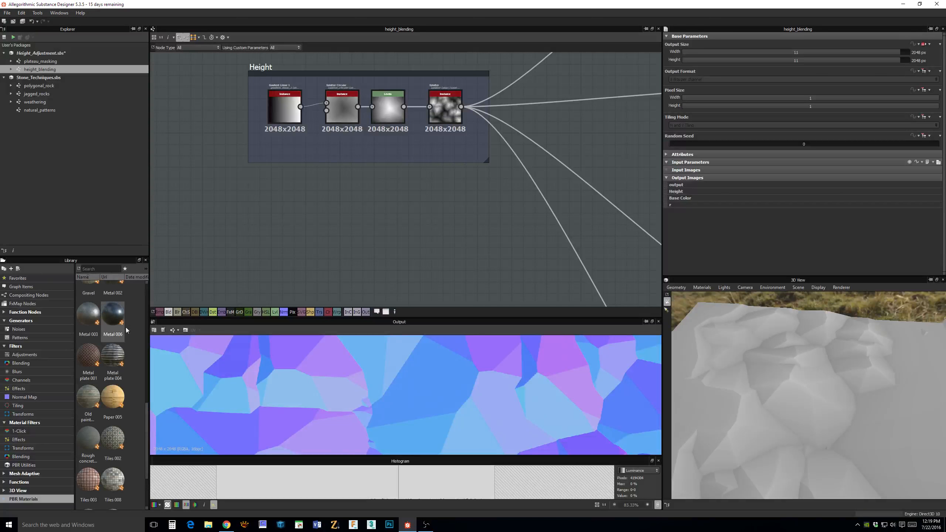
Show the Generators category in the node library.
{"action": "scroll", "coordinate": [112, 336], "scroll_direction": "up", "scroll_amount": 5}
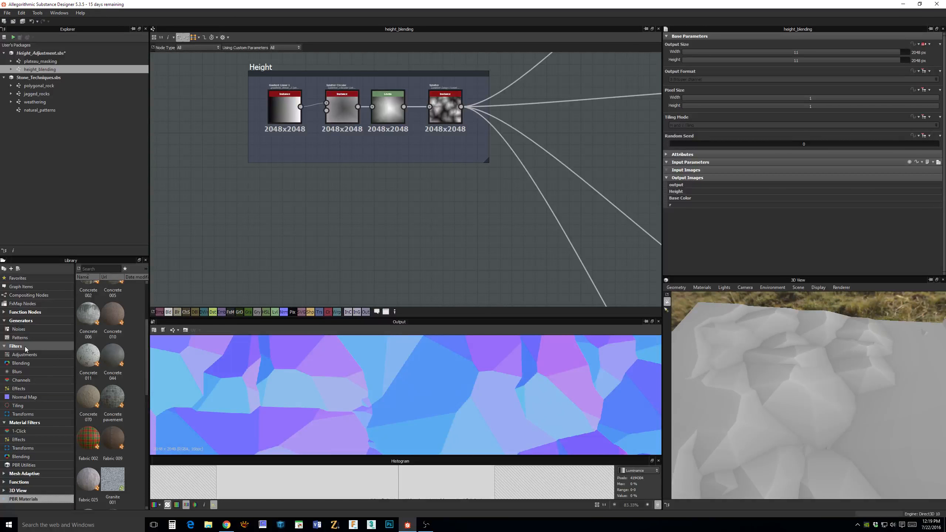
{"action": "left_click", "coordinate": [21, 287]}
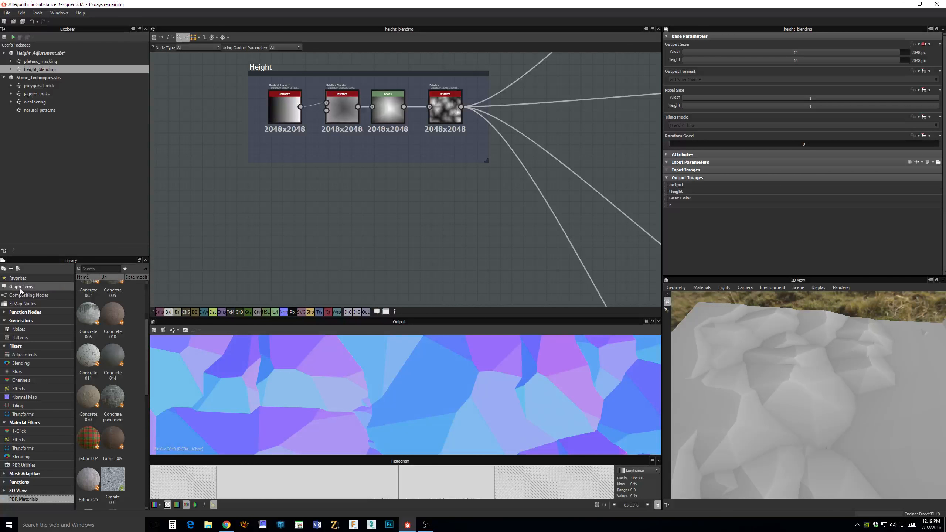
{"action": "left_click", "coordinate": [33, 324]}
{"action": "middle_click_drag", "start_coordinate": [393, 250], "coordinate": [416, 247]}
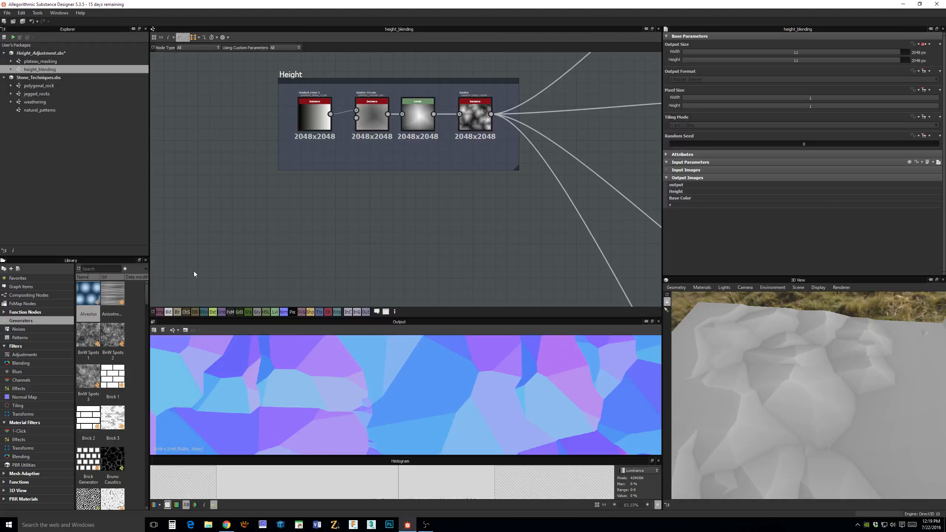
{"action": "key", "text": "space"}
{"action": "type", "text": "t"}
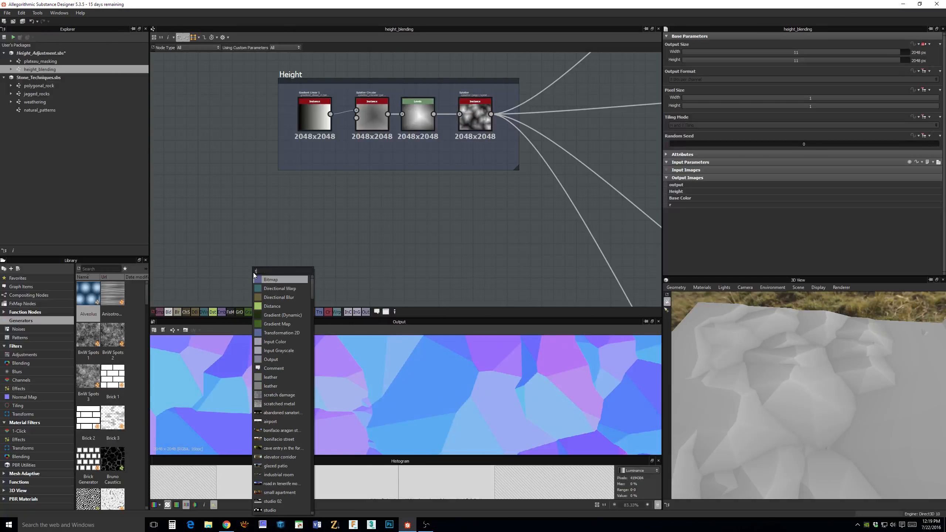
{"action": "scroll", "coordinate": [279, 414], "scroll_direction": "down", "scroll_amount": 10}
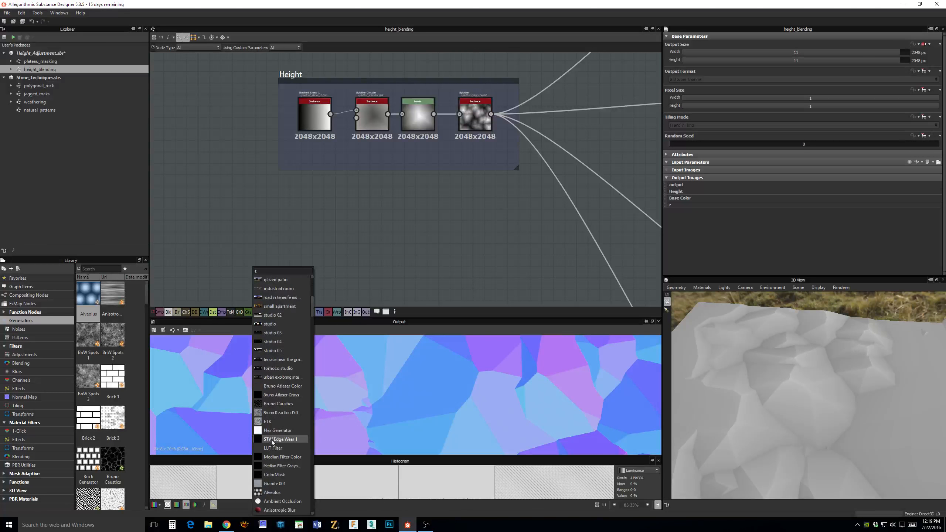
{"action": "scroll", "coordinate": [280, 453], "scroll_direction": "down", "scroll_amount": 15}
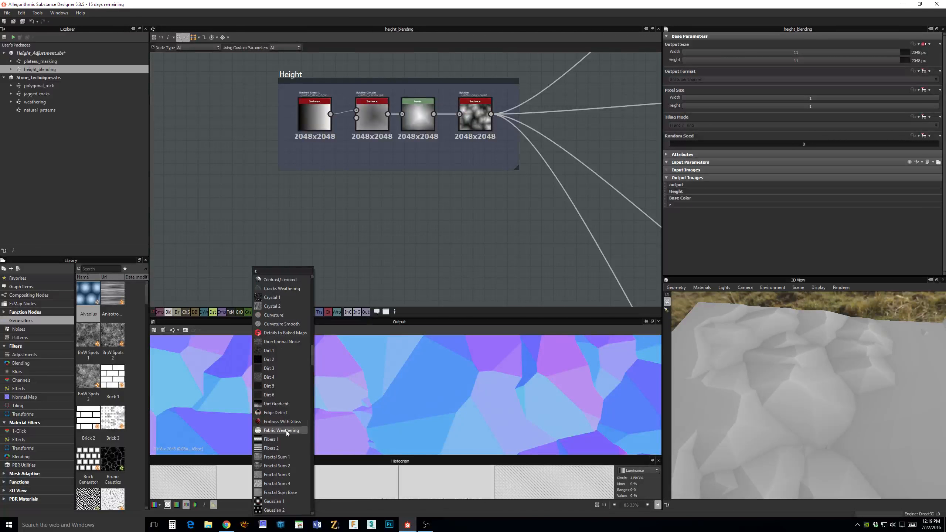
{"action": "scroll", "coordinate": [287, 406], "scroll_direction": "up", "scroll_amount": 20}
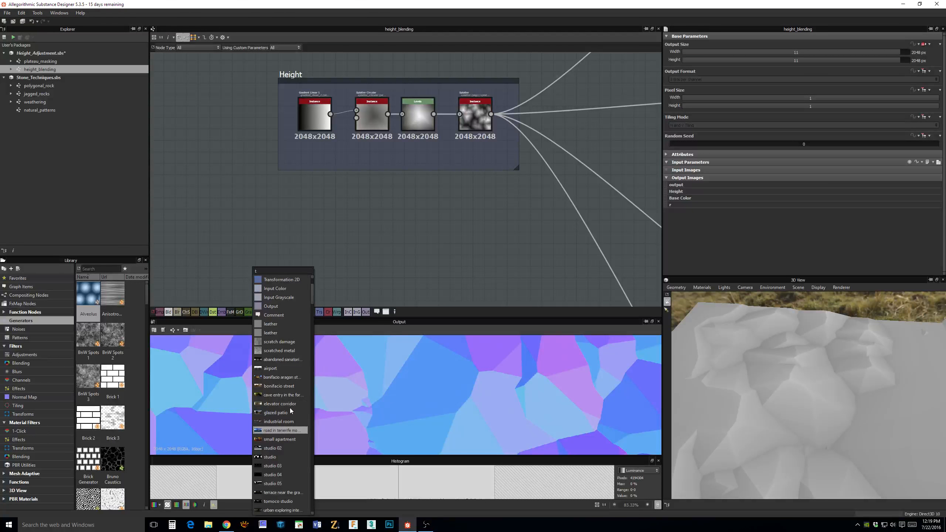
{"action": "left_click", "coordinate": [267, 275]}
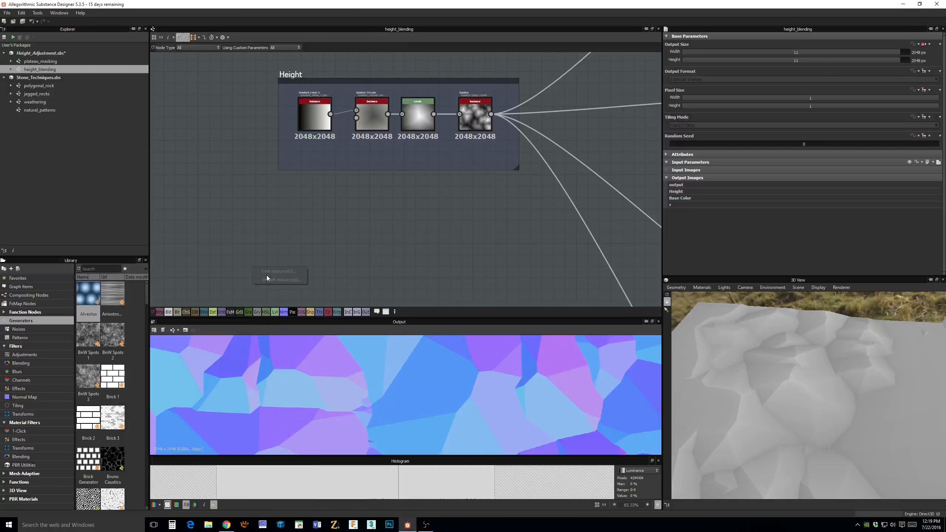
{"action": "left_click", "coordinate": [293, 249]}
Add a Tile Generator node to the height_blending graph and place it in the empty area beside the Height frame.
{"action": "key", "text": "space"}
{"action": "type", "text": "til"}
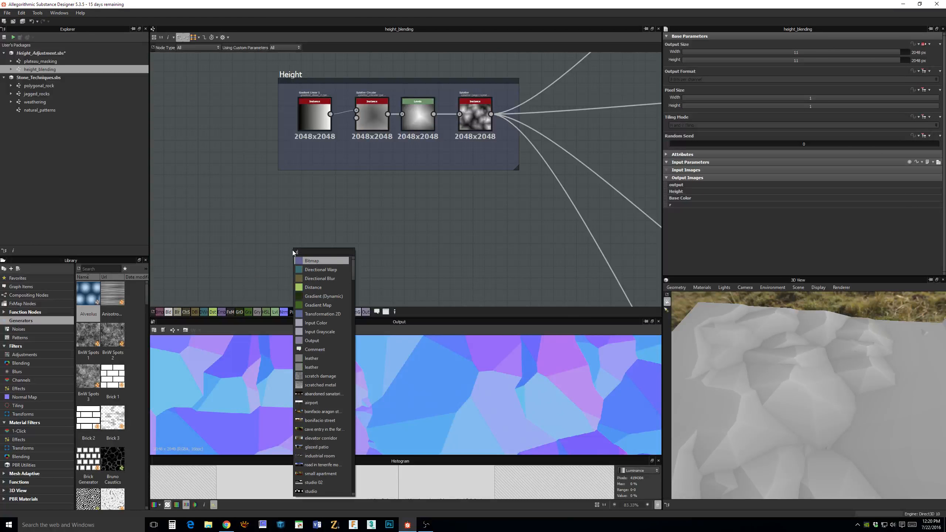
{"action": "type", "text": "e"}
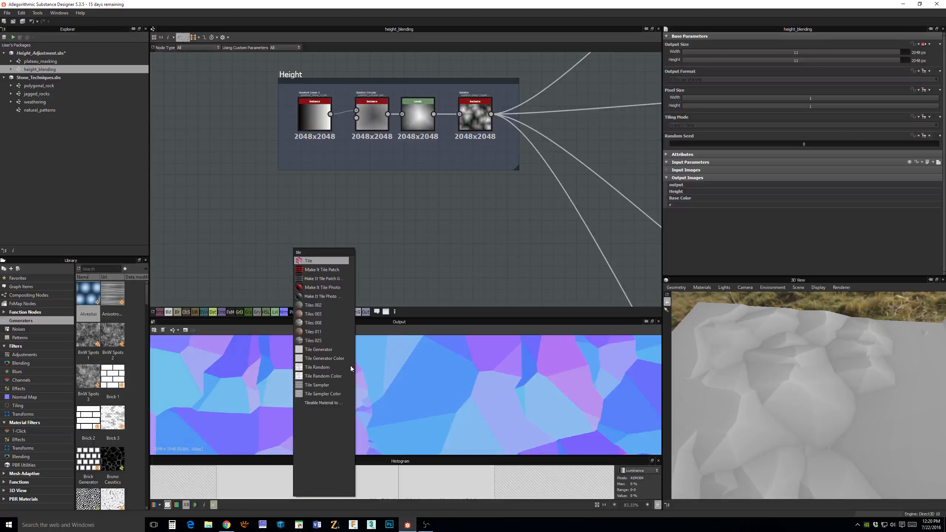
{"action": "left_click", "coordinate": [326, 349]}
{"action": "middle_click_drag", "start_coordinate": [303, 248], "coordinate": [385, 227]}
{"action": "left_click_drag", "start_coordinate": [384, 227], "coordinate": [293, 181]}
{"action": "middle_click_drag", "start_coordinate": [358, 205], "coordinate": [409, 251]}
{"action": "left_click_drag", "start_coordinate": [331, 232], "coordinate": [309, 188]}
{"action": "scroll", "coordinate": [346, 221], "scroll_direction": "up", "scroll_amount": 4}
{"action": "middle_click_drag", "start_coordinate": [346, 220], "coordinate": [432, 250]}
{"action": "scroll", "coordinate": [332, 157], "scroll_direction": "up", "scroll_amount": 1}
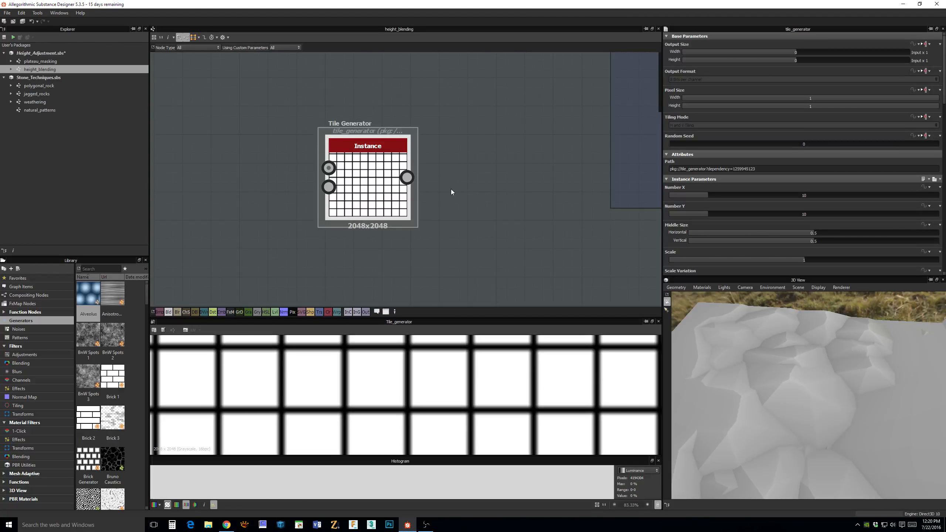
{"action": "left_click_drag", "start_coordinate": [357, 177], "coordinate": [328, 149]}
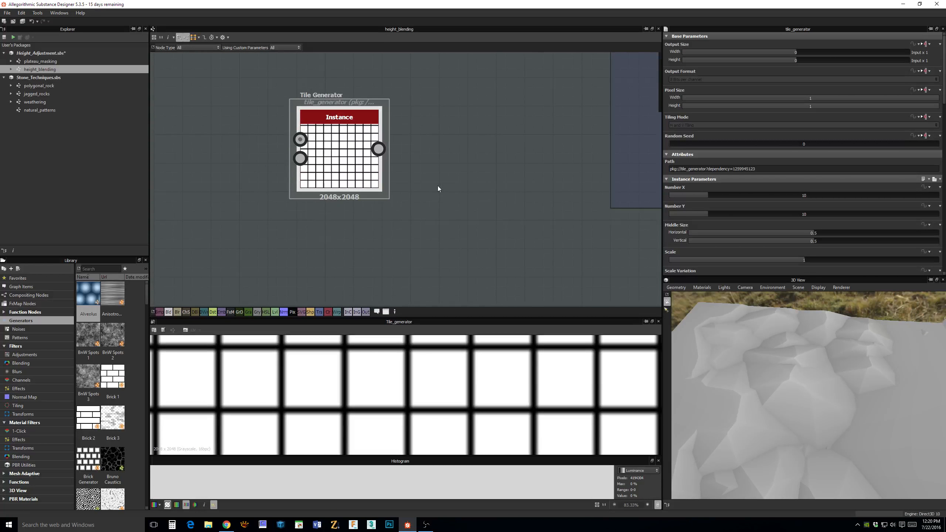
Set the Tile Generator's Number X and Number Y to 4 and show its grid in the 2D preview.
{"action": "scroll", "coordinate": [504, 190], "scroll_direction": "down", "scroll_amount": 1}
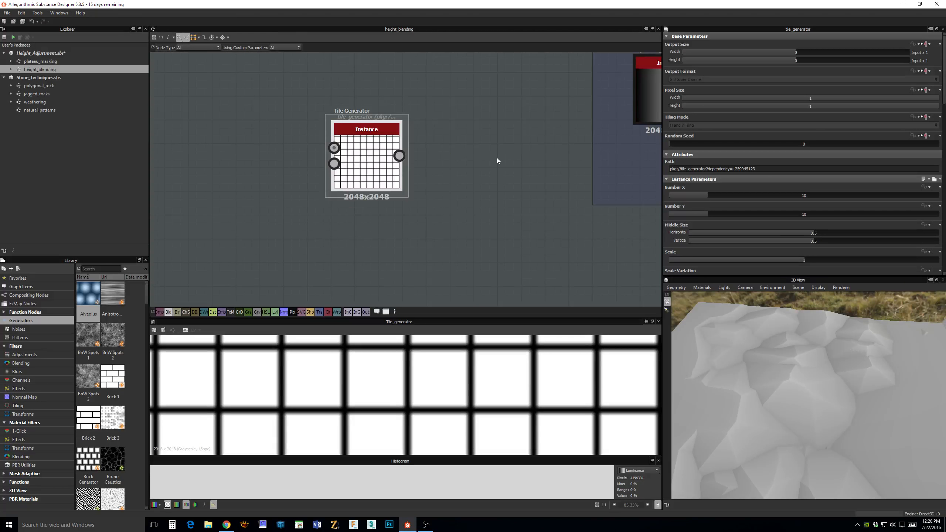
{"action": "middle_click_drag", "start_coordinate": [498, 193], "coordinate": [462, 198]}
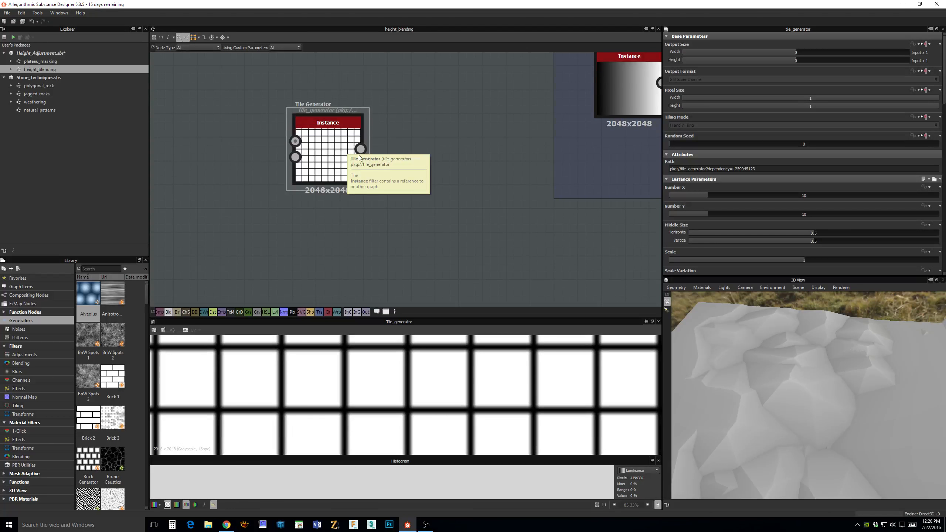
{"action": "mouse_move", "coordinate": [339, 142]}
{"action": "middle_mouse_down"}
{"action": "mouse_move", "coordinate": [336, 182]}
{"action": "mouse_move", "coordinate": [346, 134]}
{"action": "middle_mouse_up"}
{"action": "scroll", "coordinate": [460, 170], "scroll_direction": "up", "scroll_amount": 2}
{"action": "left_click_drag", "start_coordinate": [696, 198], "coordinate": [682, 214]}
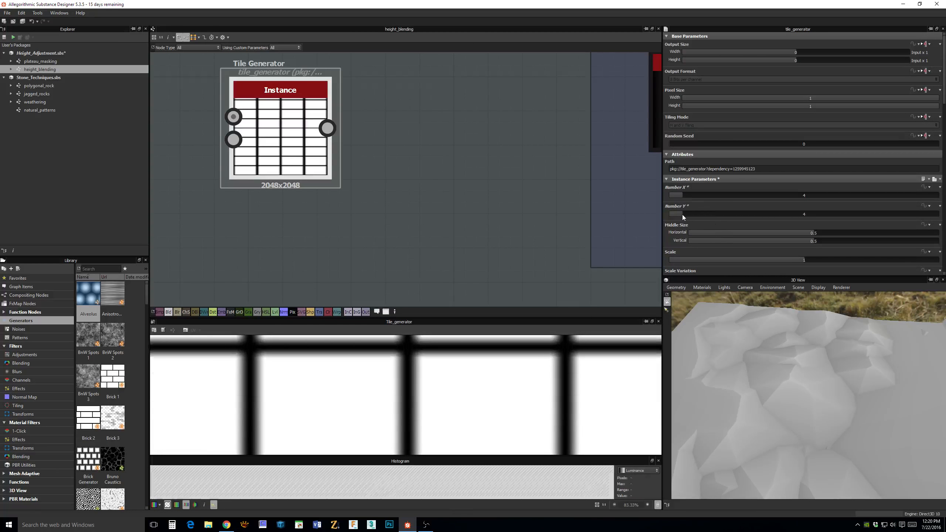
{"action": "left_click_drag", "start_coordinate": [312, 144], "coordinate": [400, 178]}
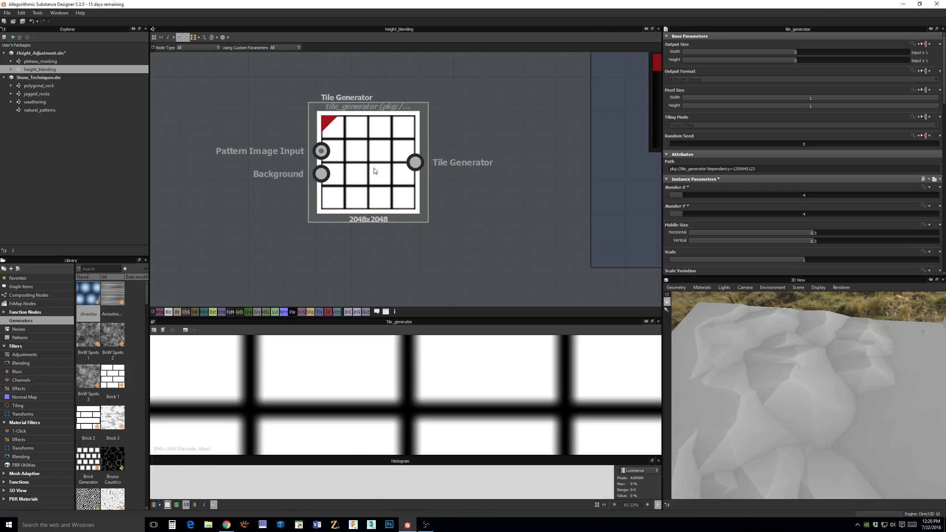
{"action": "scroll", "coordinate": [482, 368], "scroll_direction": "down", "scroll_amount": 3}
{"action": "scroll", "coordinate": [483, 371], "scroll_direction": "down", "scroll_amount": 1}
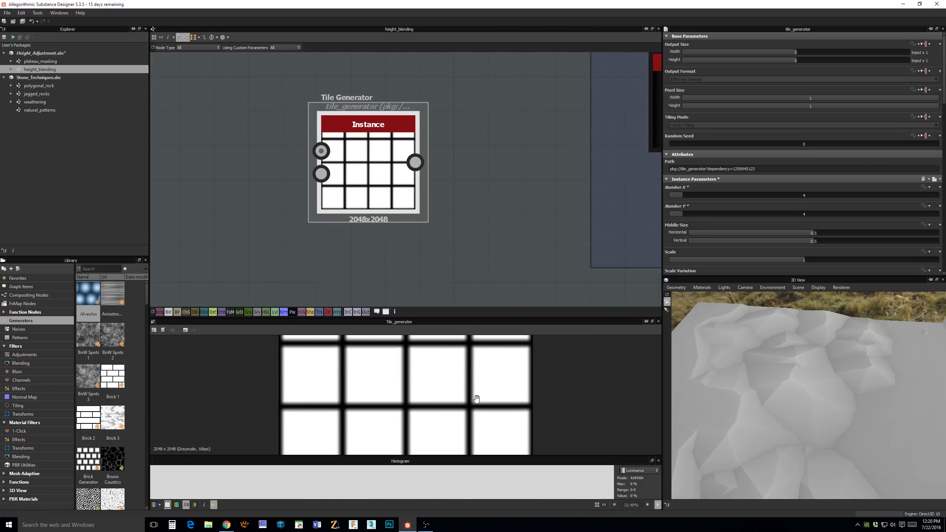
Set the Tile Generator's Number X to 8 and Number Y to 10.
{"action": "left_click_drag", "start_coordinate": [370, 120], "coordinate": [370, 100]}
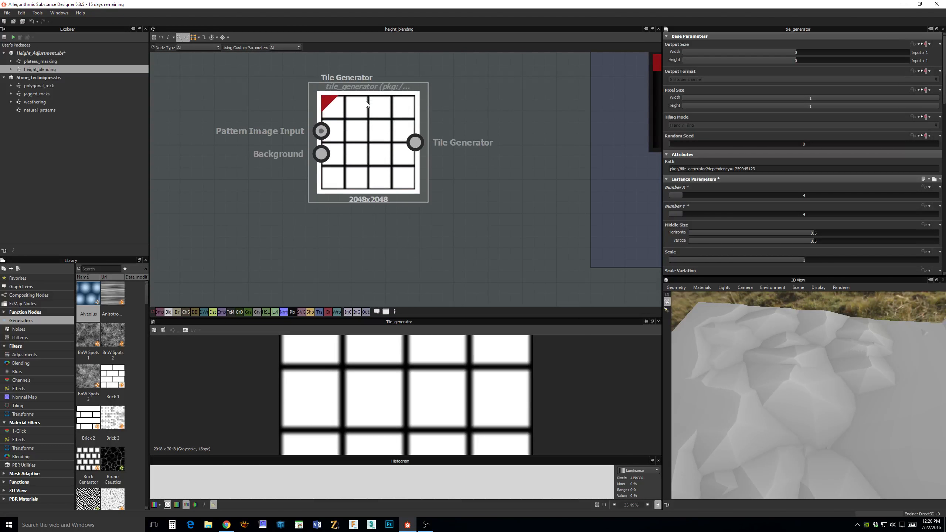
{"action": "scroll", "coordinate": [834, 231], "scroll_direction": "down", "scroll_amount": 3}
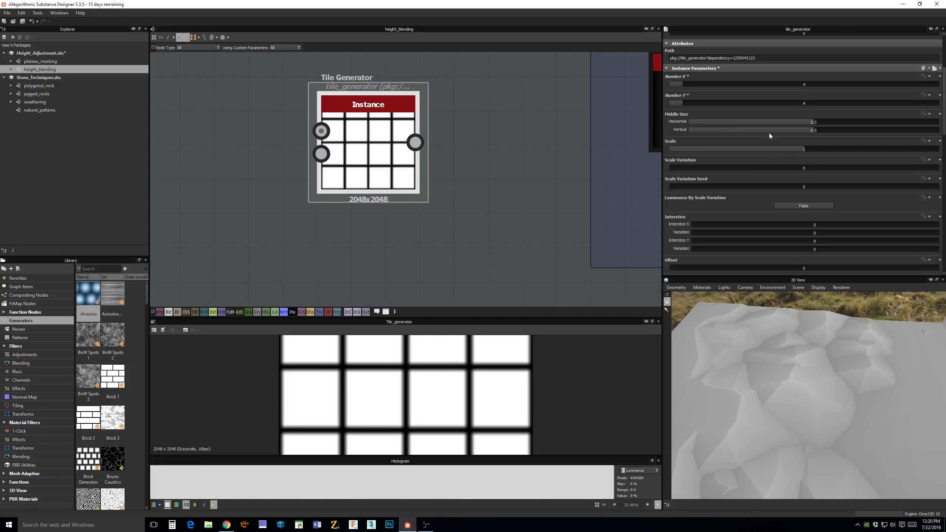
{"action": "scroll", "coordinate": [745, 212], "scroll_direction": "down", "scroll_amount": 2}
{"action": "scroll", "coordinate": [762, 161], "scroll_direction": "up", "scroll_amount": 3}
{"action": "left_click_drag", "start_coordinate": [681, 106], "coordinate": [708, 126]}
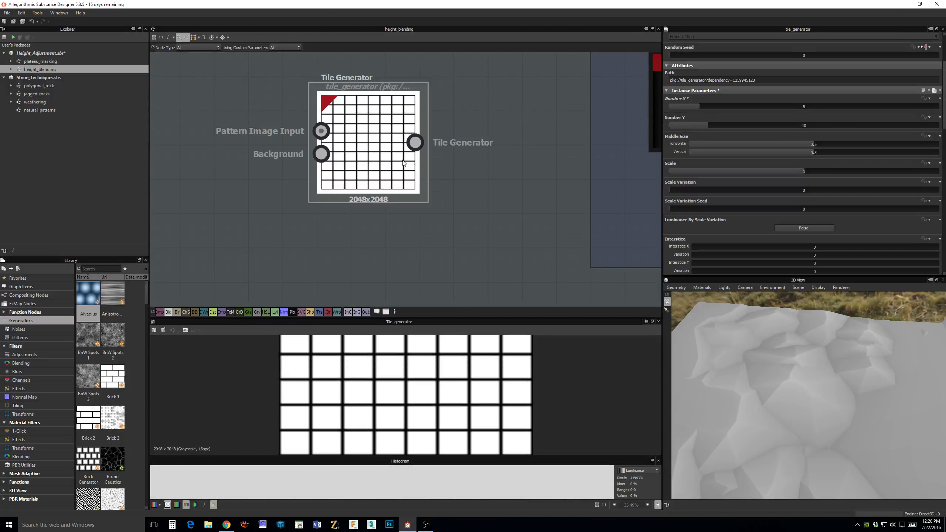
{"action": "scroll", "coordinate": [390, 158], "scroll_direction": "up", "scroll_amount": 2}
{"action": "middle_click_drag", "start_coordinate": [390, 156], "coordinate": [420, 206]}
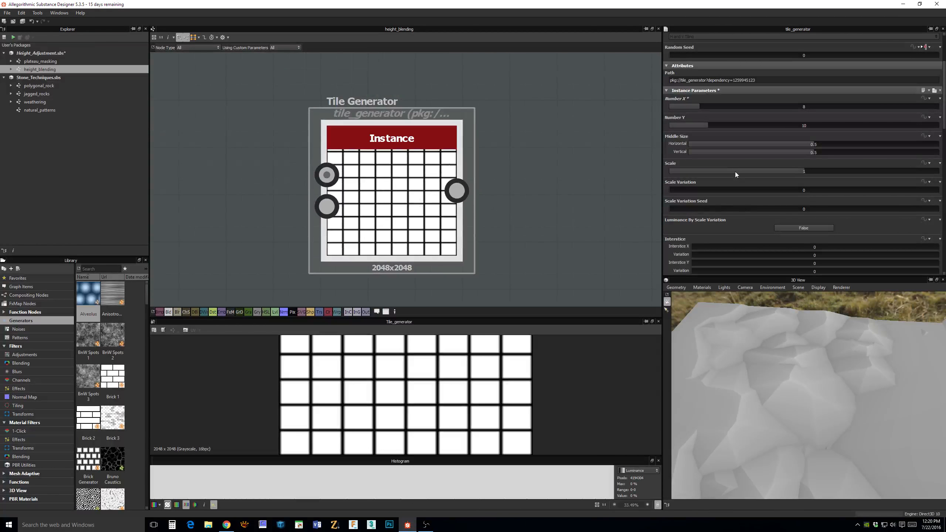
Set the Tile Generator's Scale Variation to 0.1 and Scale Variation Seed to 118, and look through its remaining parameters.
{"action": "scroll", "coordinate": [782, 183], "scroll_direction": "down", "scroll_amount": 2}
{"action": "left_click_drag", "start_coordinate": [684, 145], "coordinate": [701, 167]}
{"action": "mouse_move", "coordinate": [388, 130]}
{"action": "middle_mouse_down"}
{"action": "mouse_move", "coordinate": [388, 167]}
{"action": "mouse_move", "coordinate": [392, 116]}
{"action": "middle_mouse_up"}
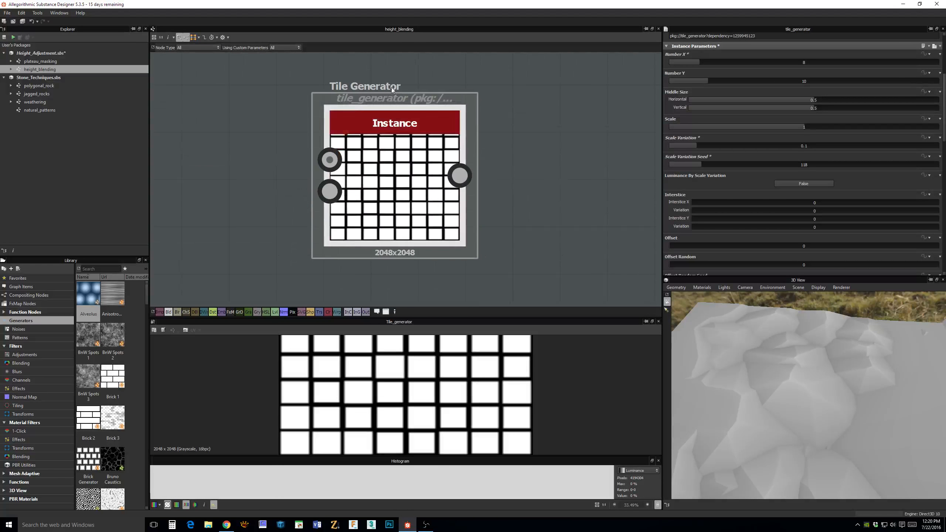
{"action": "scroll", "coordinate": [753, 235], "scroll_direction": "down", "scroll_amount": 3}
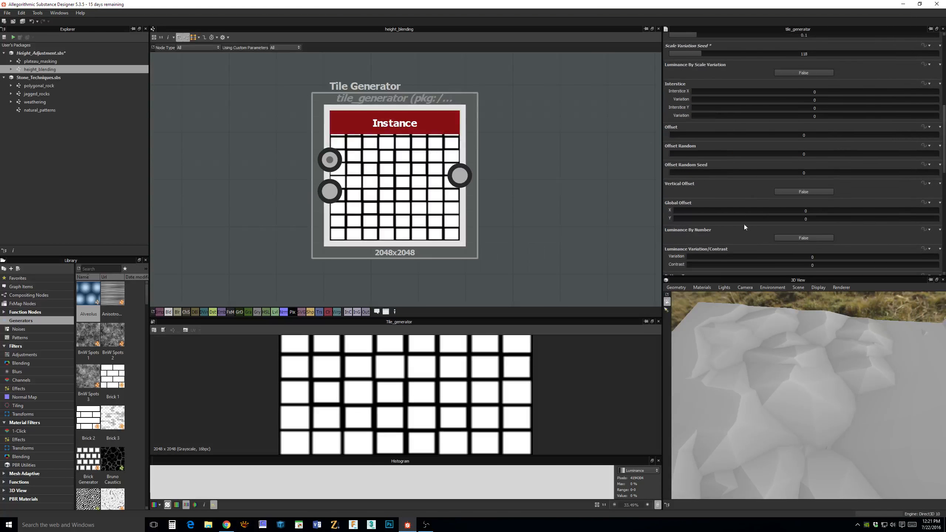
{"action": "mouse_move", "coordinate": [678, 137]}
{"action": "left_mouse_down"}
{"action": "mouse_move", "coordinate": [730, 136]}
{"action": "mouse_move", "coordinate": [665, 138]}
{"action": "left_mouse_up"}
{"action": "scroll", "coordinate": [692, 192], "scroll_direction": "down", "scroll_amount": 10}
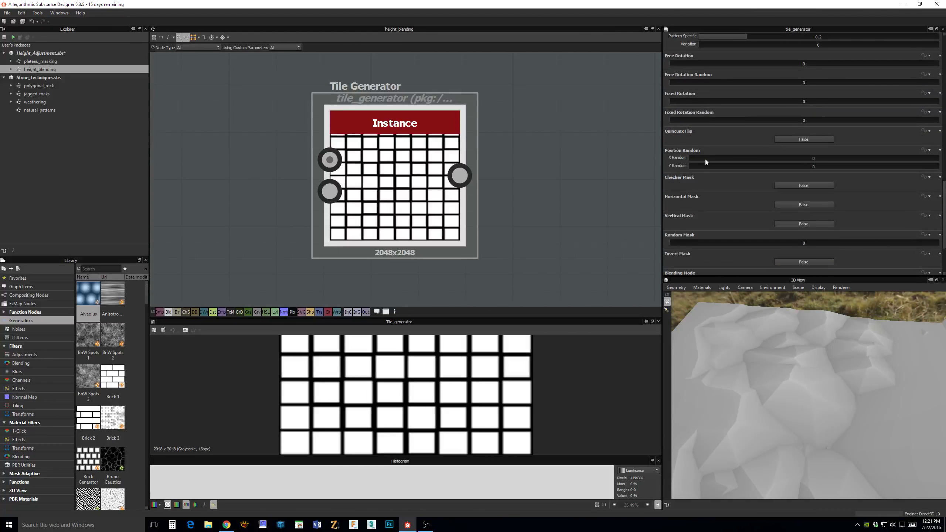
{"action": "scroll", "coordinate": [705, 159], "scroll_direction": "up", "scroll_amount": 3}
{"action": "scroll", "coordinate": [553, 177], "scroll_direction": "down", "scroll_amount": 4}
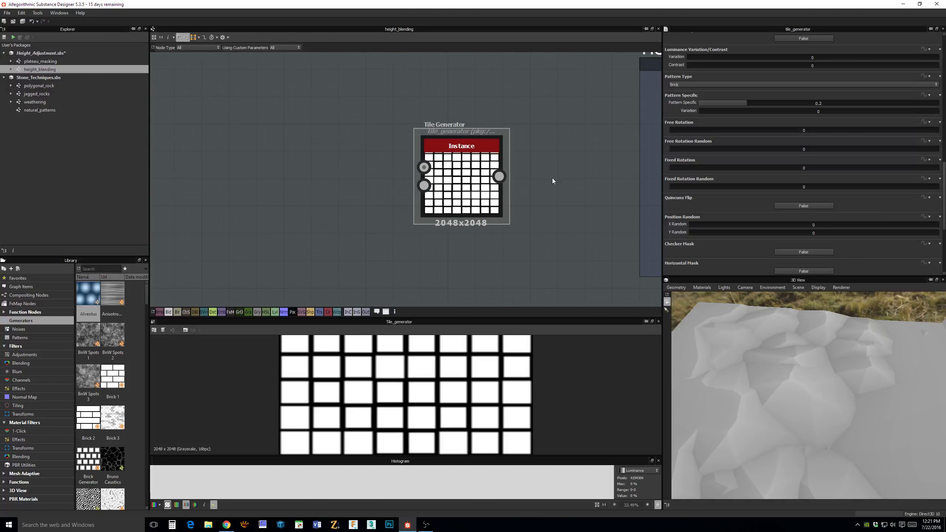
Move the Tile Generator node into the empty area just below the Height frame.
{"action": "left_click_drag", "start_coordinate": [412, 152], "coordinate": [329, 152]}
{"action": "key", "text": "space"}
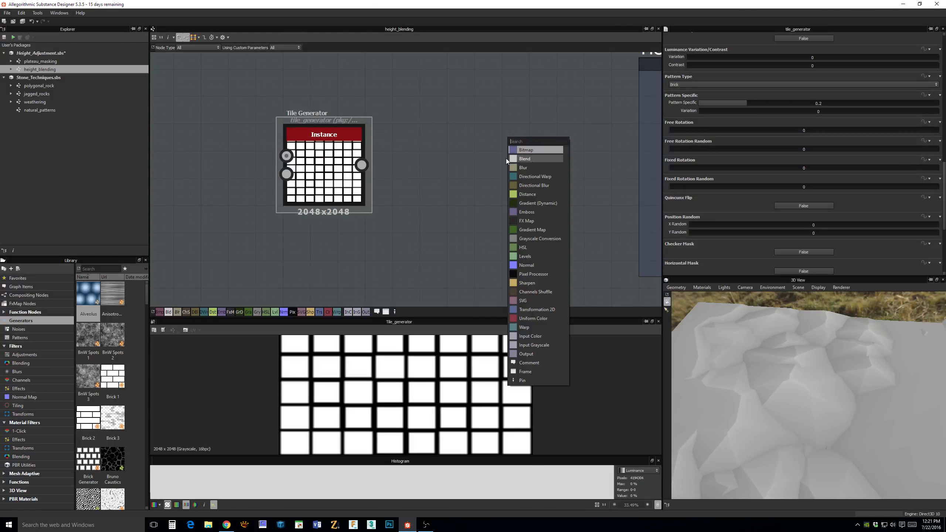
{"action": "scroll", "coordinate": [480, 175], "scroll_direction": "down", "scroll_amount": 2}
{"action": "middle_click_drag", "start_coordinate": [482, 176], "coordinate": [452, 230]}
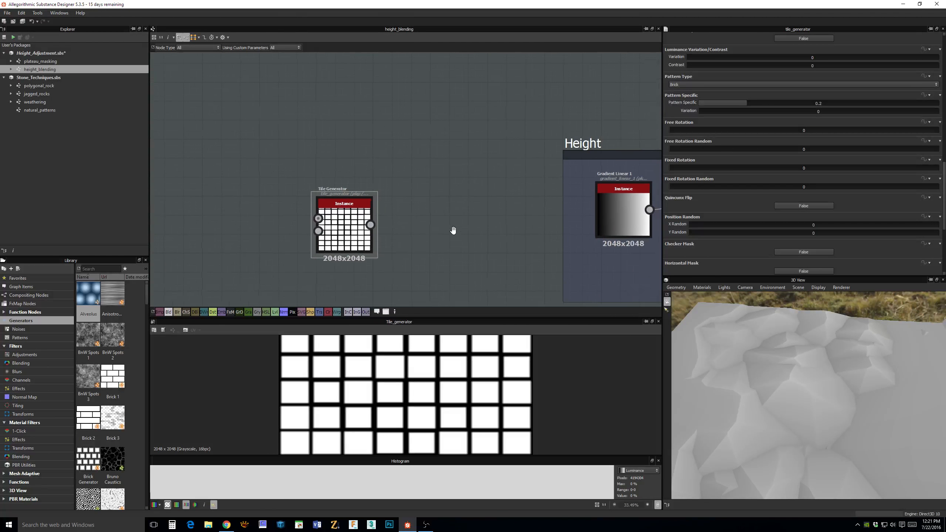
{"action": "left_click_drag", "start_coordinate": [367, 218], "coordinate": [423, 144]}
{"action": "middle_click_drag", "start_coordinate": [500, 152], "coordinate": [380, 120]}
{"action": "left_click_drag", "start_coordinate": [294, 114], "coordinate": [360, 210]}
{"action": "middle_click_drag", "start_coordinate": [361, 211], "coordinate": [349, 109]}
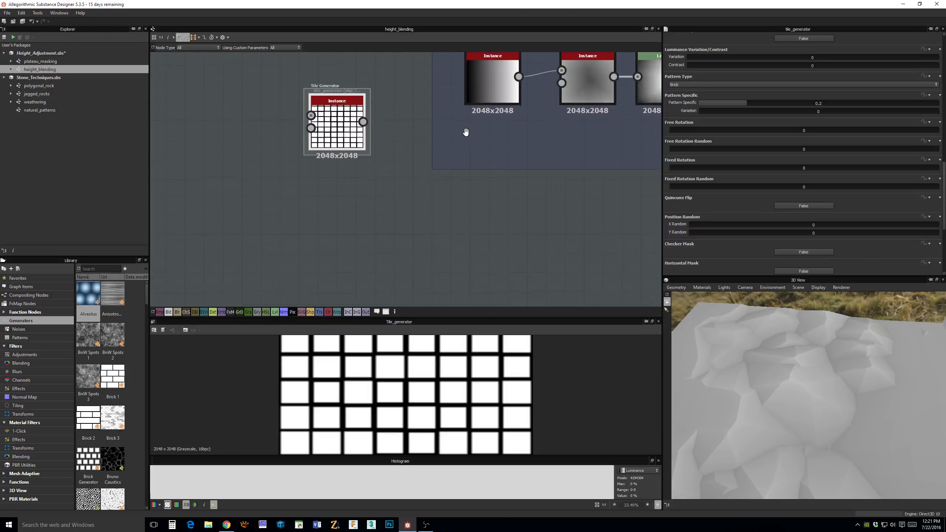
{"action": "left_click_drag", "start_coordinate": [330, 139], "coordinate": [415, 245]}
{"action": "scroll", "coordinate": [579, 227], "scroll_direction": "down", "scroll_amount": 1}
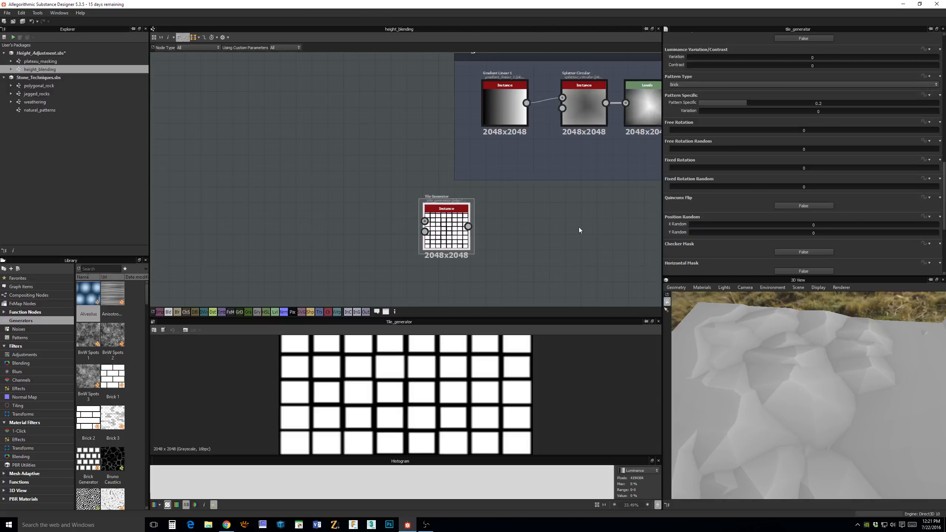
{"action": "middle_click_drag", "start_coordinate": [579, 227], "coordinate": [442, 231]}
{"action": "middle_click_drag", "start_coordinate": [528, 232], "coordinate": [503, 233]}
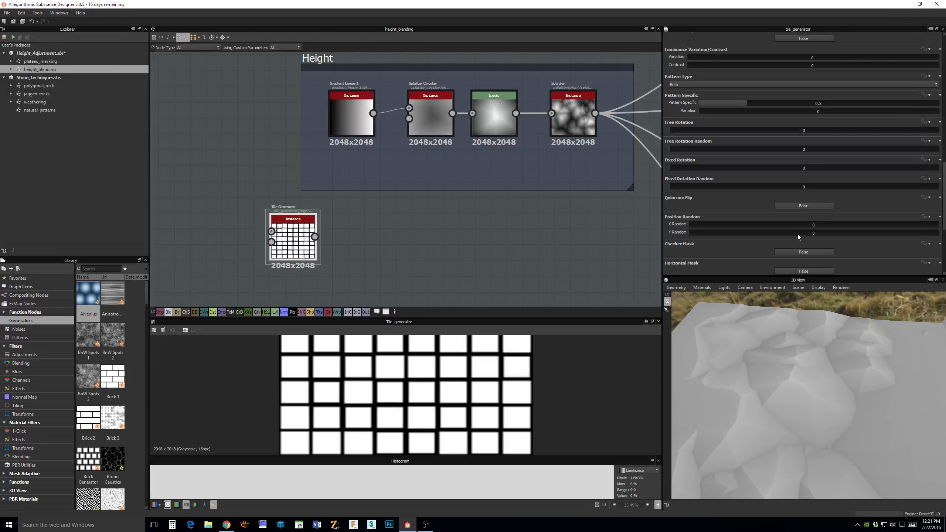
Add a Blur HQ Grayscale node beside the Tile Generator and connect the Tile Generator output to its input.
{"action": "scroll", "coordinate": [466, 233], "scroll_direction": "down", "scroll_amount": 3}
{"action": "middle_click_drag", "start_coordinate": [461, 236], "coordinate": [299, 314]}
{"action": "scroll", "coordinate": [313, 304], "scroll_direction": "down", "scroll_amount": 2}
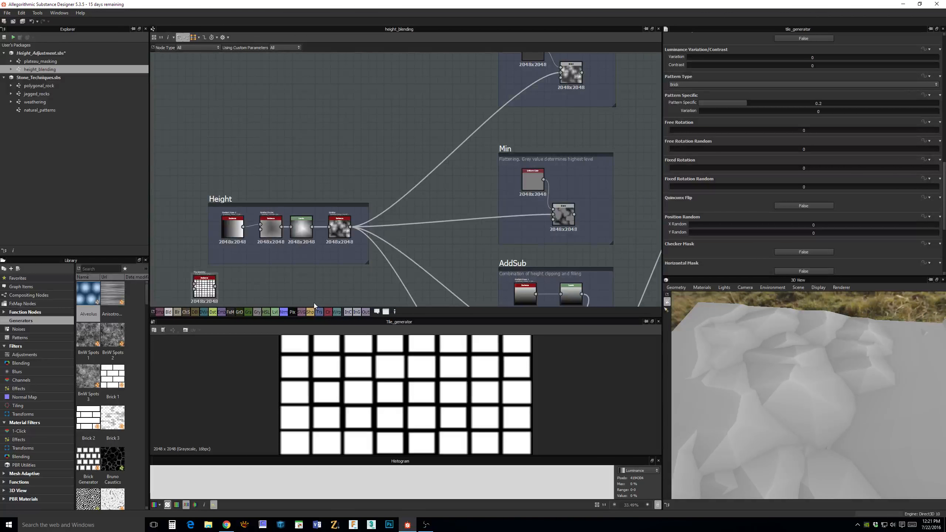
{"action": "middle_click_drag", "start_coordinate": [318, 278], "coordinate": [435, 226]}
{"action": "scroll", "coordinate": [368, 241], "scroll_direction": "up", "scroll_amount": 3}
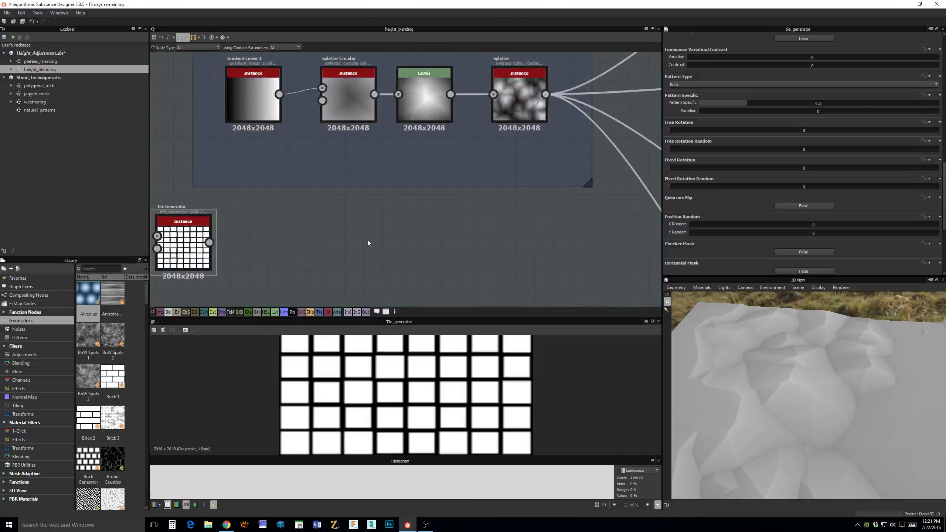
{"action": "middle_click_drag", "start_coordinate": [368, 240], "coordinate": [522, 213]}
{"action": "key", "text": "space"}
{"action": "type", "text": "bl"}
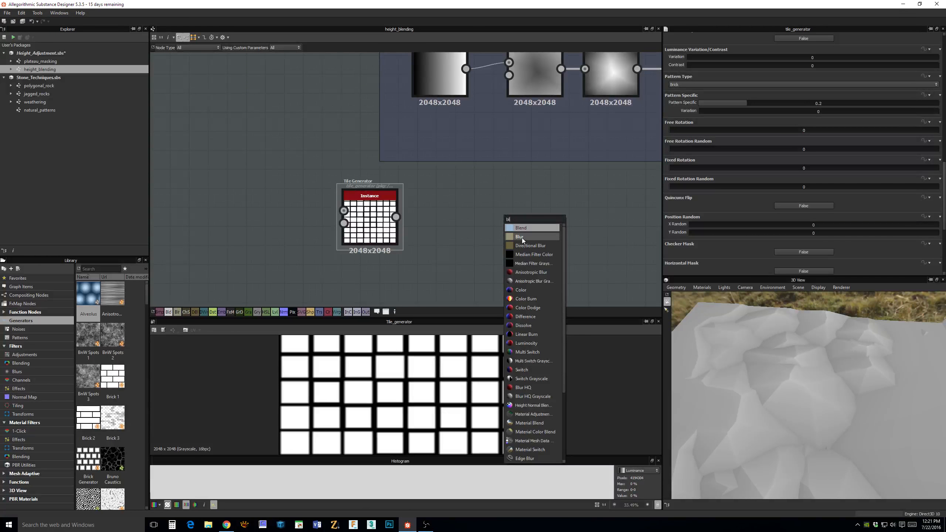
{"action": "type", "text": "r"}
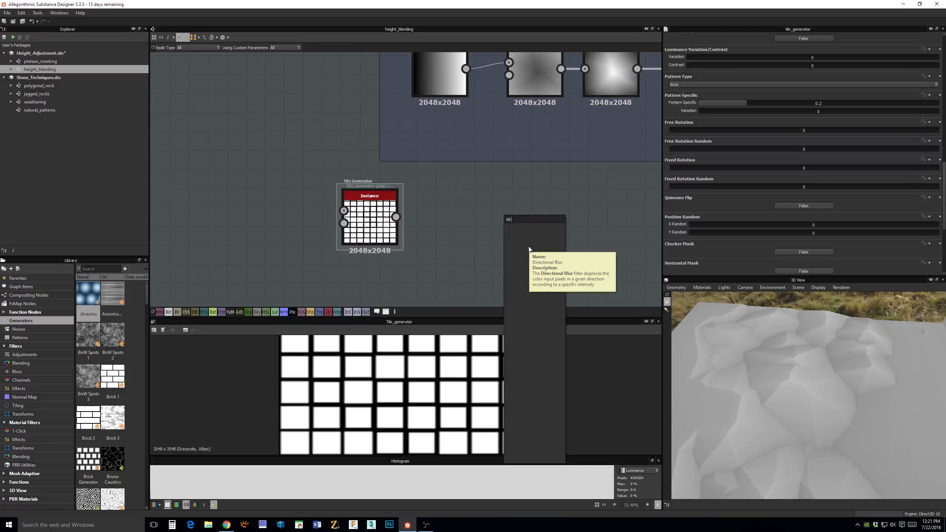
{"action": "key", "text": "BackSpace"}
{"action": "type", "text": "ur"}
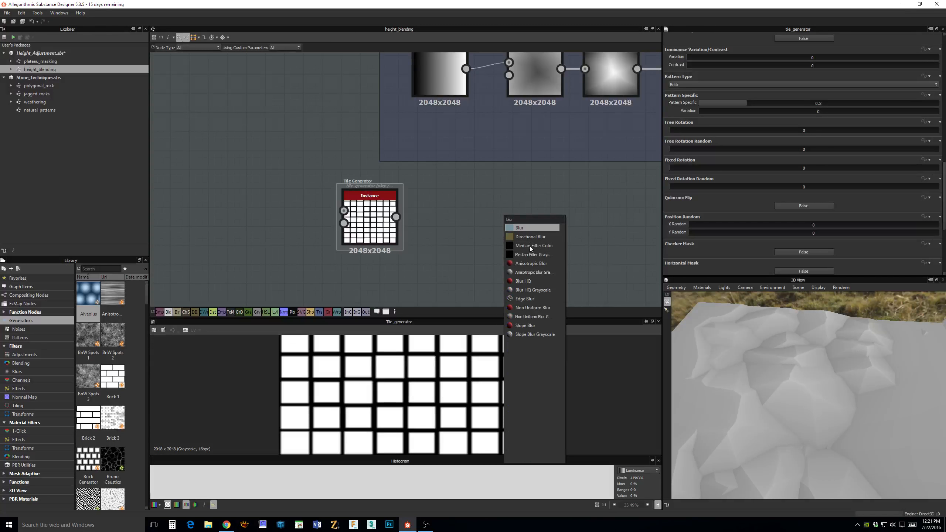
{"action": "left_click", "coordinate": [529, 291]}
{"action": "left_click_drag", "start_coordinate": [395, 217], "coordinate": [477, 223]}
Set the Blur HQ Grayscale intensity to about 3.4 and move the node closer to the Tile Generator.
{"action": "left_click", "coordinate": [380, 222]}
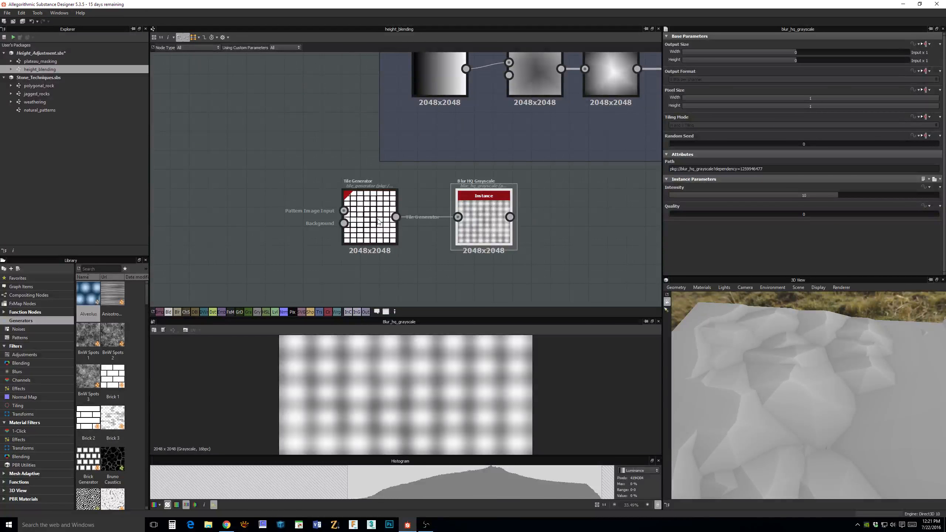
{"action": "scroll", "coordinate": [480, 228], "scroll_direction": "up", "scroll_amount": 2}
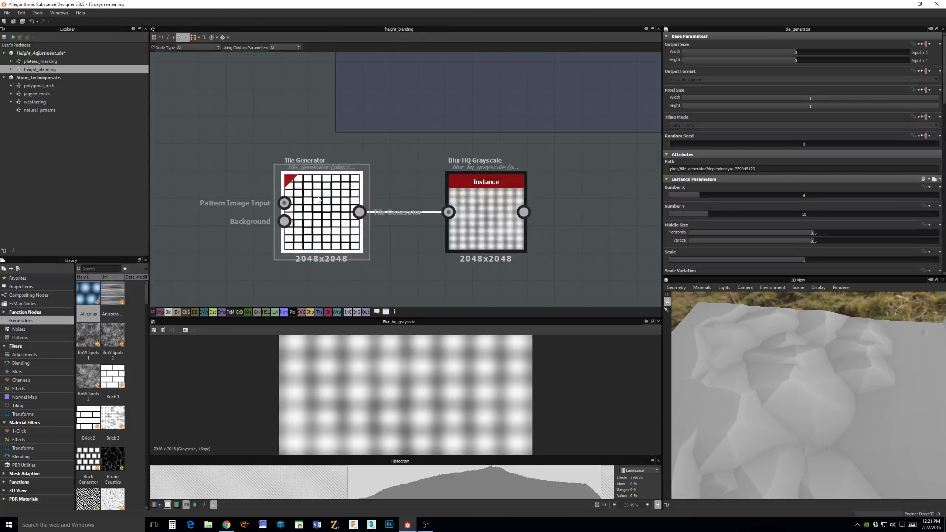
{"action": "left_click", "coordinate": [492, 202]}
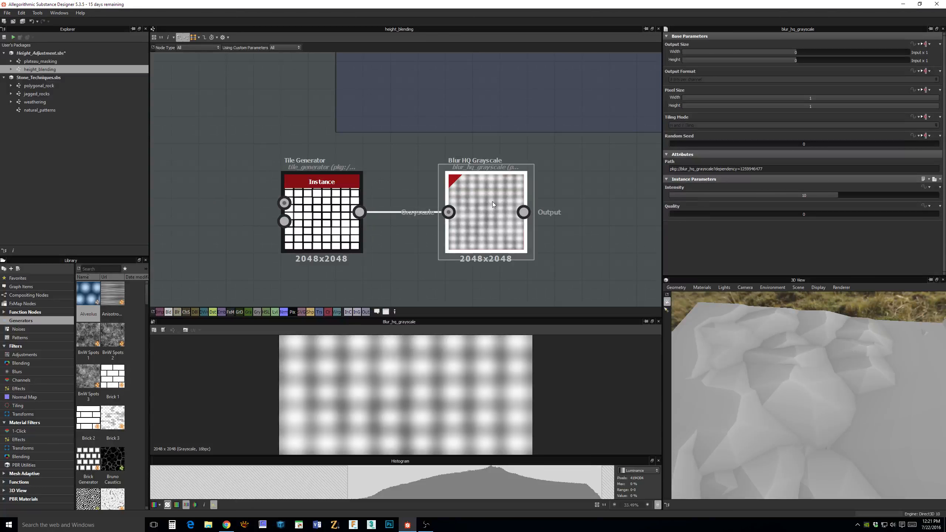
{"action": "scroll", "coordinate": [500, 212], "scroll_direction": "up", "scroll_amount": 3}
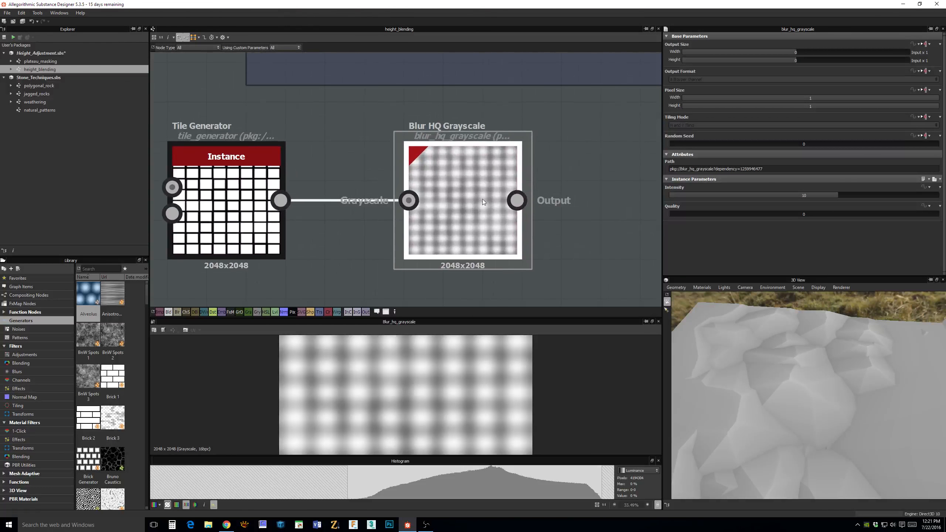
{"action": "left_click_drag", "start_coordinate": [769, 196], "coordinate": [727, 198]}
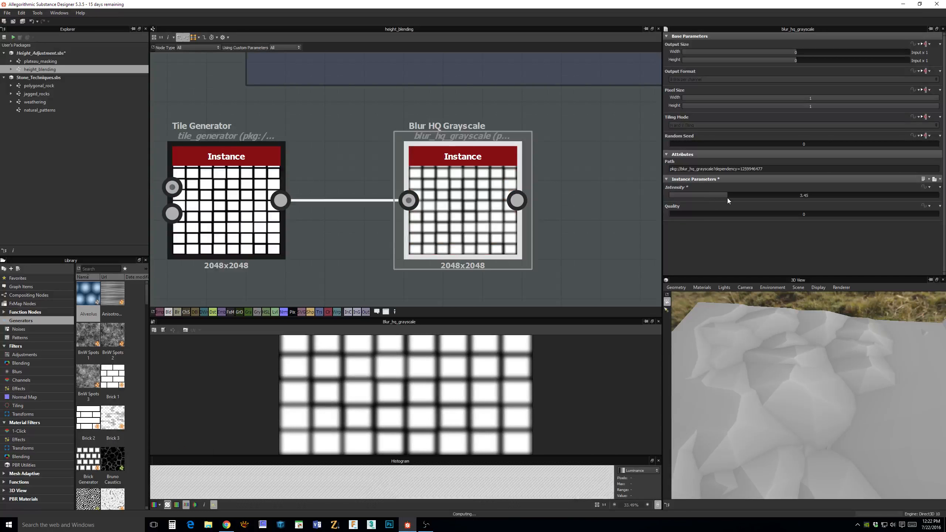
{"action": "middle_click_drag", "start_coordinate": [534, 209], "coordinate": [532, 190]}
{"action": "scroll", "coordinate": [532, 190], "scroll_direction": "down", "scroll_amount": 1}
{"action": "left_click_drag", "start_coordinate": [453, 186], "coordinate": [421, 203]}
Add a Levels node after Blur HQ Grayscale, feed the blurred tiles into it and place it in line with the chain.
{"action": "middle_click_drag", "start_coordinate": [557, 204], "coordinate": [462, 204]}
{"action": "scroll", "coordinate": [502, 205], "scroll_direction": "down", "scroll_amount": 1}
{"action": "left_click", "coordinate": [502, 194]}
{"action": "key", "text": "space"}
{"action": "type", "text": "levels"}
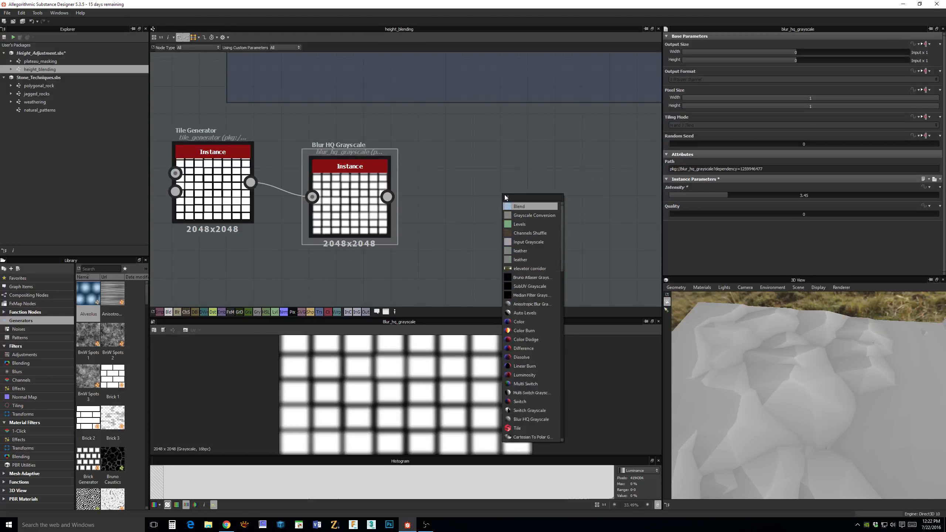
{"action": "key", "text": "Return"}
{"action": "left_click_drag", "start_coordinate": [387, 197], "coordinate": [476, 182]}
{"action": "left_click_drag", "start_coordinate": [537, 195], "coordinate": [526, 222]}
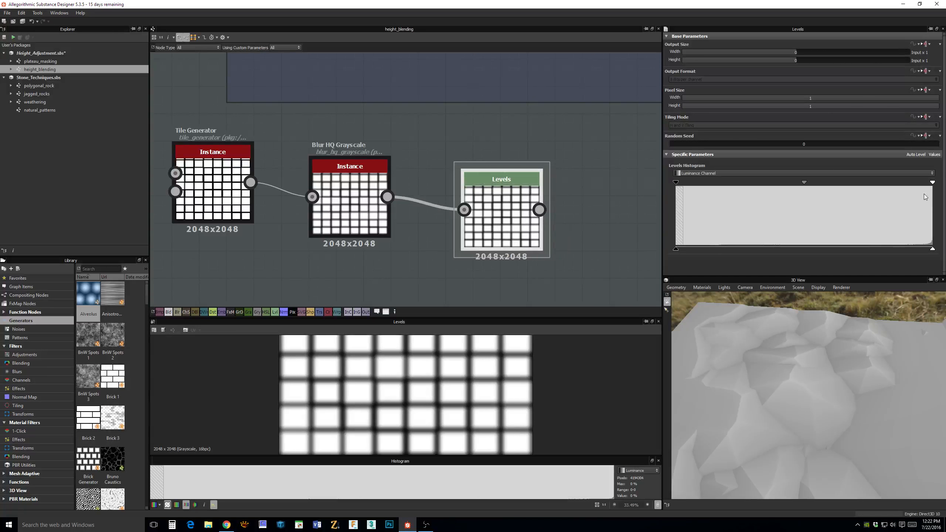
{"action": "left_click_drag", "start_coordinate": [503, 223], "coordinate": [487, 196]}
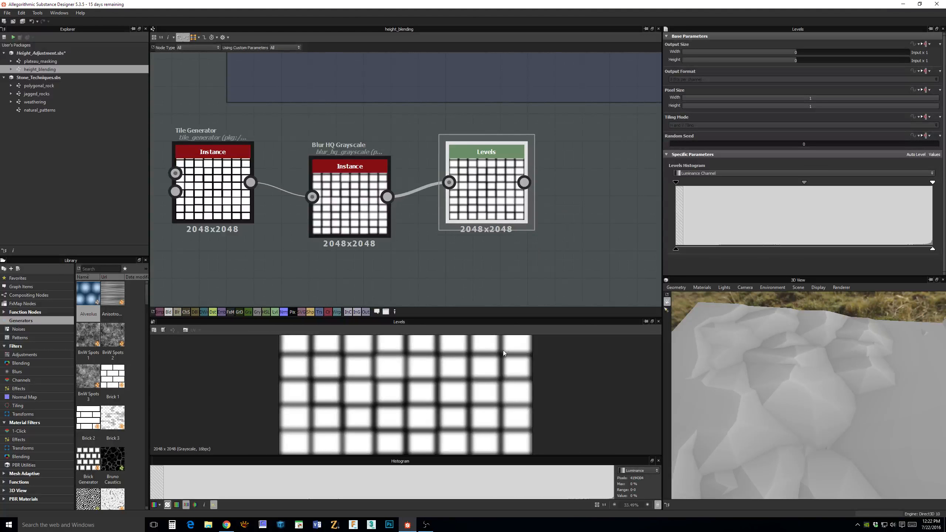
Tighten the Levels input range by lowering the white point to just past mid-range and raising the black point slightly.
{"action": "scroll", "coordinate": [503, 351], "scroll_direction": "up", "scroll_amount": 2}
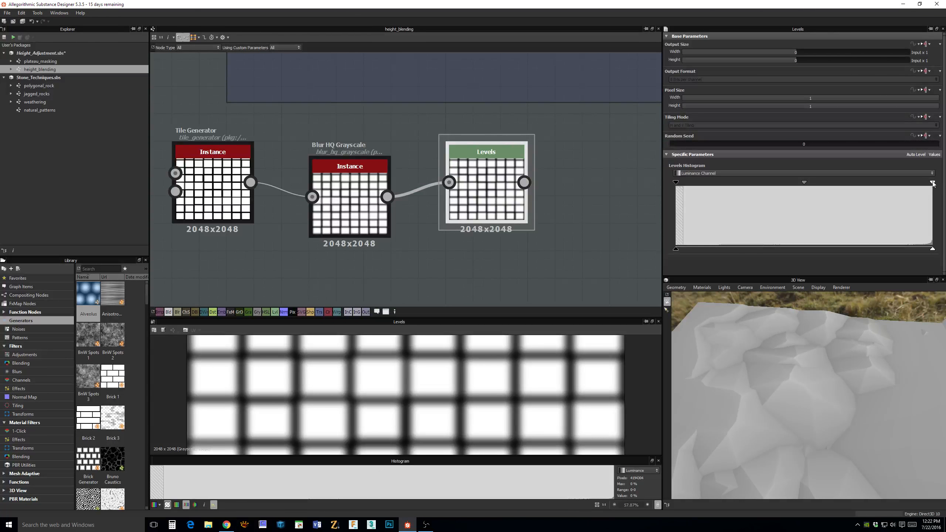
{"action": "left_click_drag", "start_coordinate": [933, 182], "coordinate": [858, 190]}
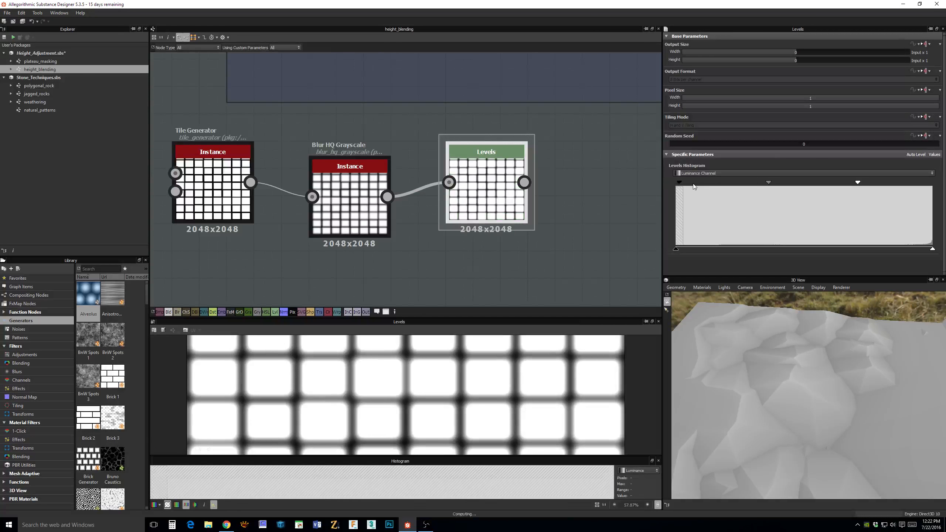
{"action": "left_click_drag", "start_coordinate": [676, 182], "coordinate": [717, 184]}
{"action": "left_click_drag", "start_coordinate": [780, 183], "coordinate": [775, 184]}
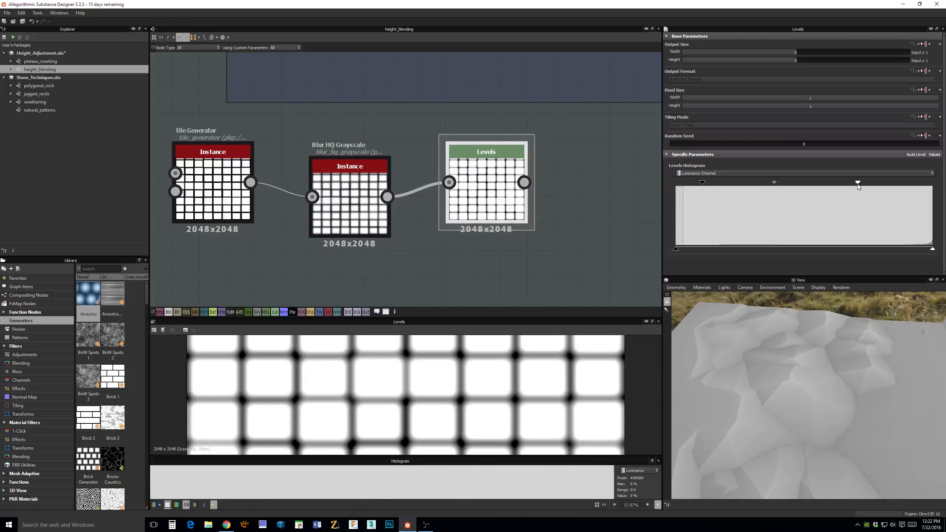
{"action": "left_click_drag", "start_coordinate": [858, 183], "coordinate": [815, 186]}
Add a Perlin Noise Zoom node and place it below the Levels node.
{"action": "scroll", "coordinate": [592, 249], "scroll_direction": "down", "scroll_amount": 3}
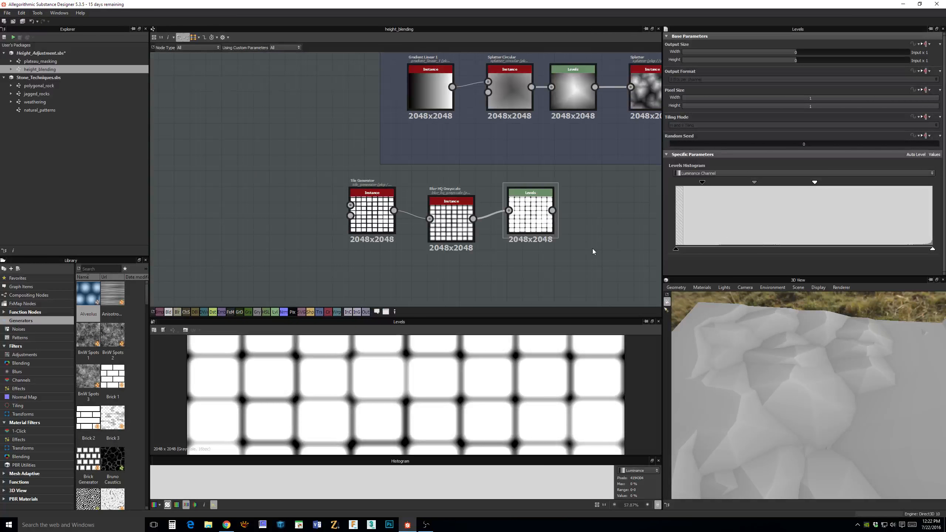
{"action": "middle_click_drag", "start_coordinate": [592, 248], "coordinate": [572, 211]}
{"action": "key", "text": "space"}
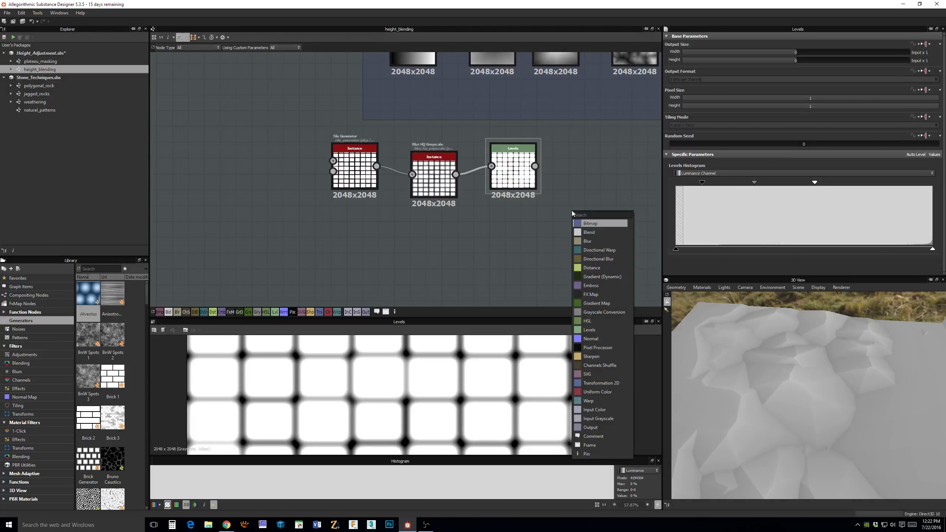
{"action": "type", "text": "per"}
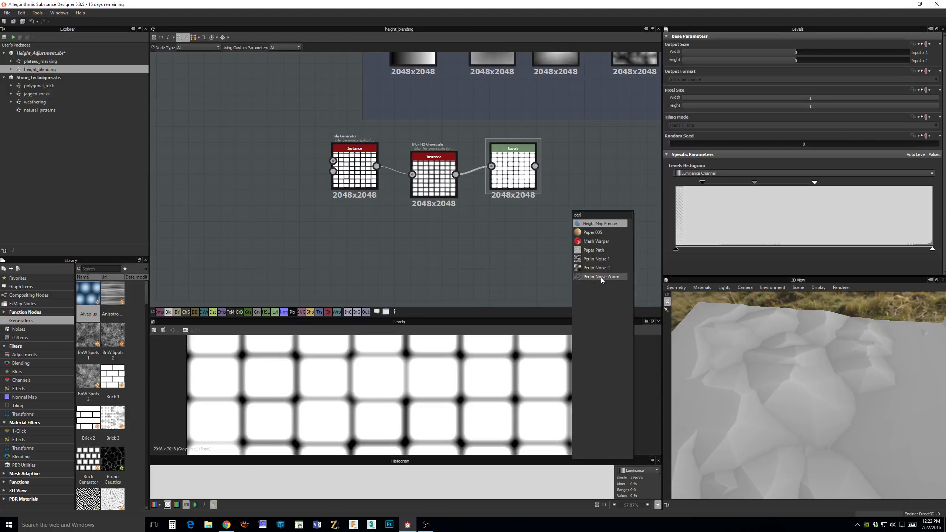
{"action": "left_click", "coordinate": [601, 278]}
{"action": "left_click_drag", "start_coordinate": [571, 214], "coordinate": [481, 244]}
{"action": "scroll", "coordinate": [539, 245], "scroll_direction": "up", "scroll_amount": 2}
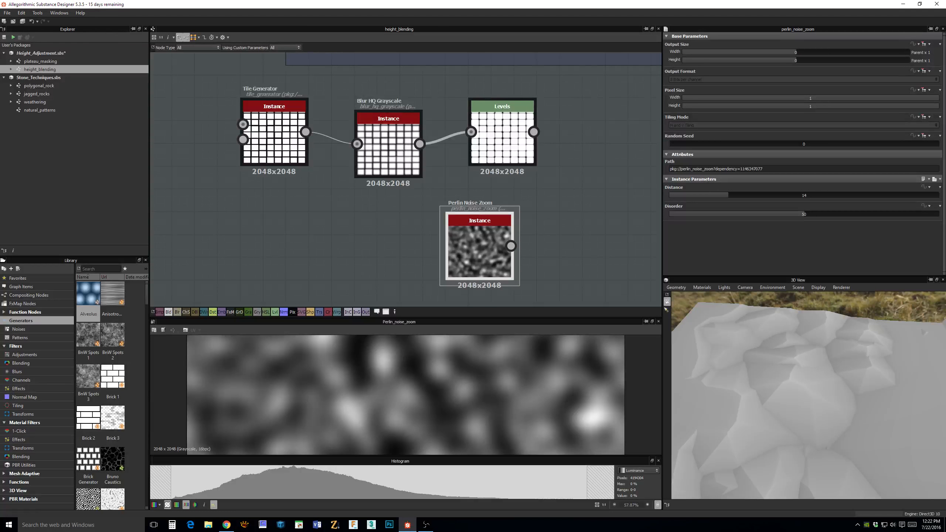
{"action": "scroll", "coordinate": [594, 250], "scroll_direction": "down", "scroll_amount": 2}
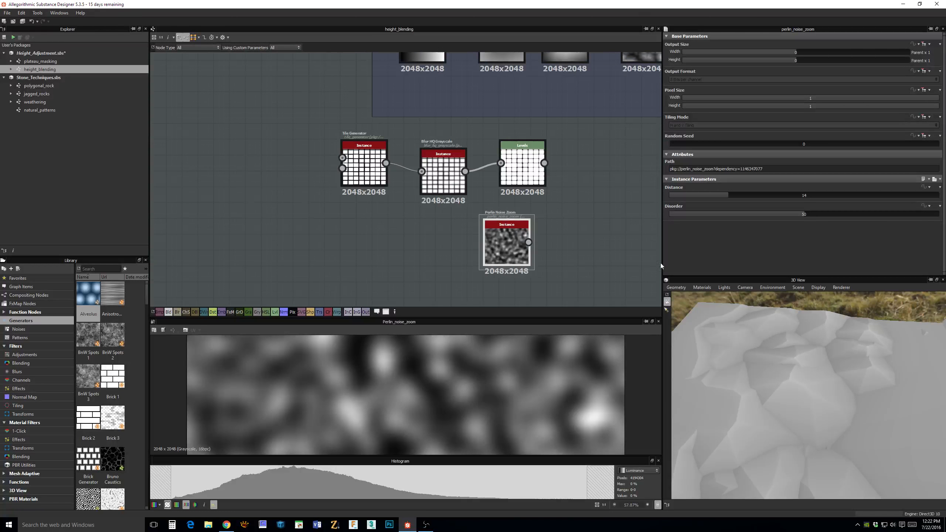
{"action": "middle_click_drag", "start_coordinate": [590, 173], "coordinate": [549, 211]}
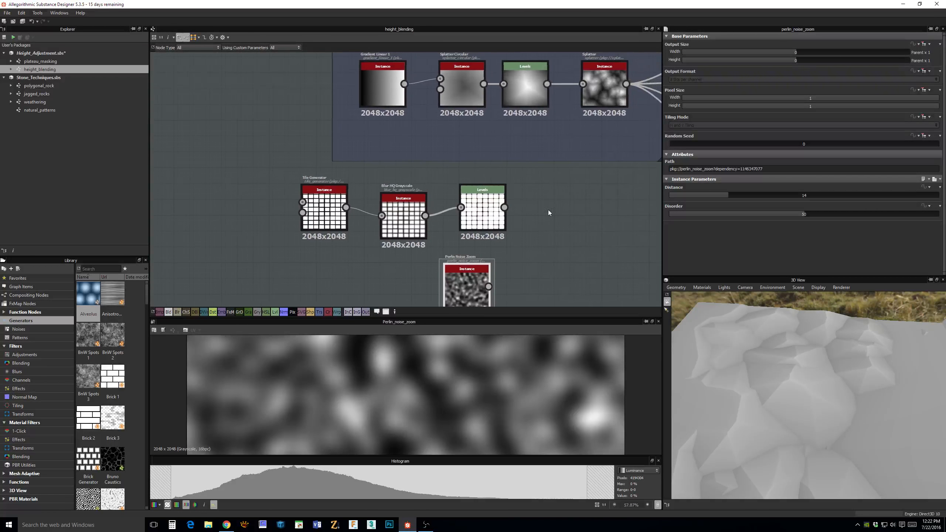
Delete the example Tile Generator, Blur HQ Grayscale, Levels and Perlin Noise Zoom nodes below the Height frame.
{"action": "left_click_drag", "start_coordinate": [576, 189], "coordinate": [300, 294]}
{"action": "scroll", "coordinate": [577, 215], "scroll_direction": "down", "scroll_amount": 3}
{"action": "middle_click_drag", "start_coordinate": [488, 224], "coordinate": [507, 231]}
{"action": "left_click_drag", "start_coordinate": [504, 216], "coordinate": [254, 285]}
{"action": "key", "text": "Delete"}
Look over the Height frame and the Max, Min and AddSub blending frames it feeds.
{"action": "middle_click_drag", "start_coordinate": [496, 256], "coordinate": [410, 266]}
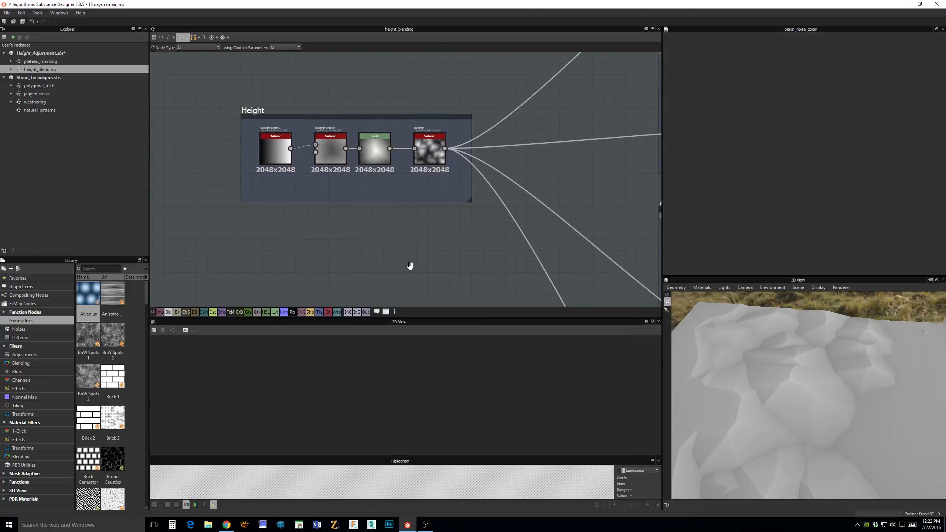
{"action": "scroll", "coordinate": [411, 267], "scroll_direction": "down", "scroll_amount": 1}
{"action": "scroll", "coordinate": [410, 267], "scroll_direction": "down", "scroll_amount": 2}
{"action": "middle_click_drag", "start_coordinate": [539, 237], "coordinate": [384, 253]}
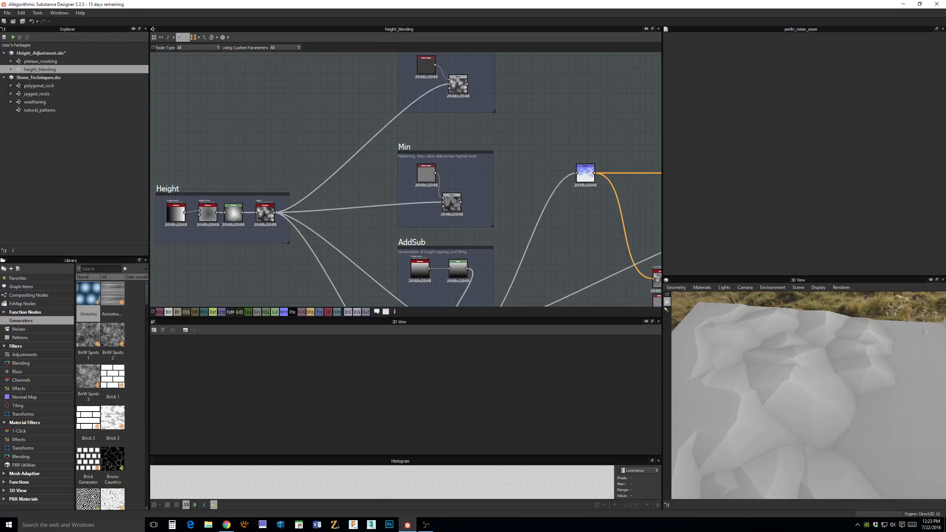
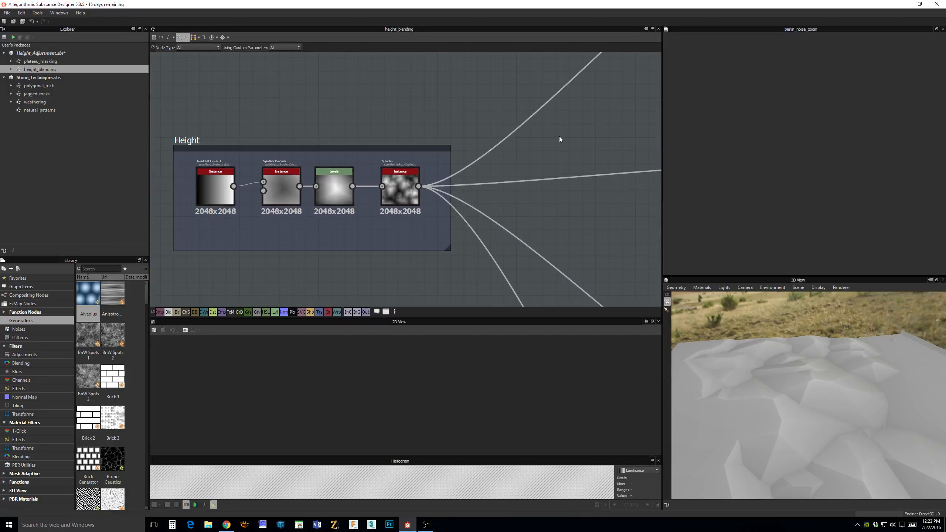
{"action": "middle_click_drag", "start_coordinate": [573, 140], "coordinate": [327, 204]}
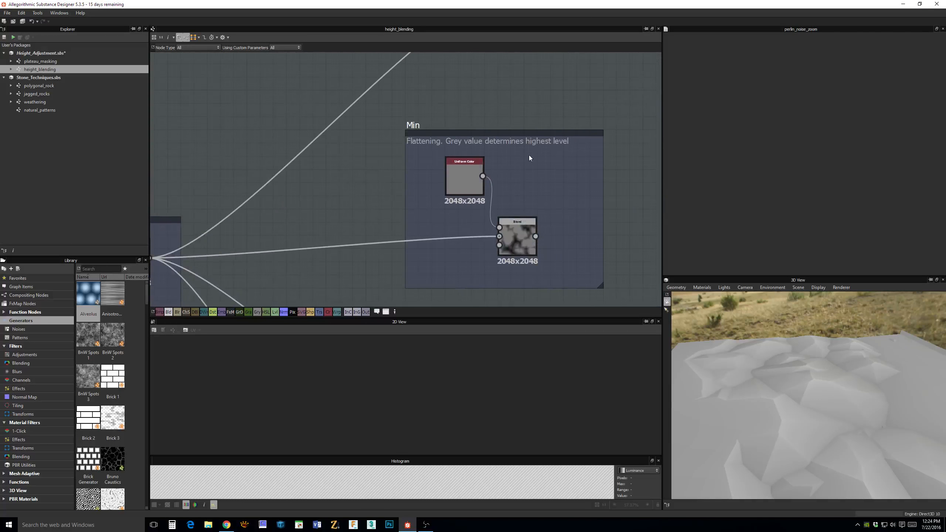
{"action": "middle_click_drag", "start_coordinate": [529, 155], "coordinate": [499, 184]}
{"action": "scroll", "coordinate": [498, 179], "scroll_direction": "down", "scroll_amount": 2}
{"action": "middle_click_drag", "start_coordinate": [425, 160], "coordinate": [664, 92]}
{"action": "scroll", "coordinate": [484, 159], "scroll_direction": "up", "scroll_amount": 3}
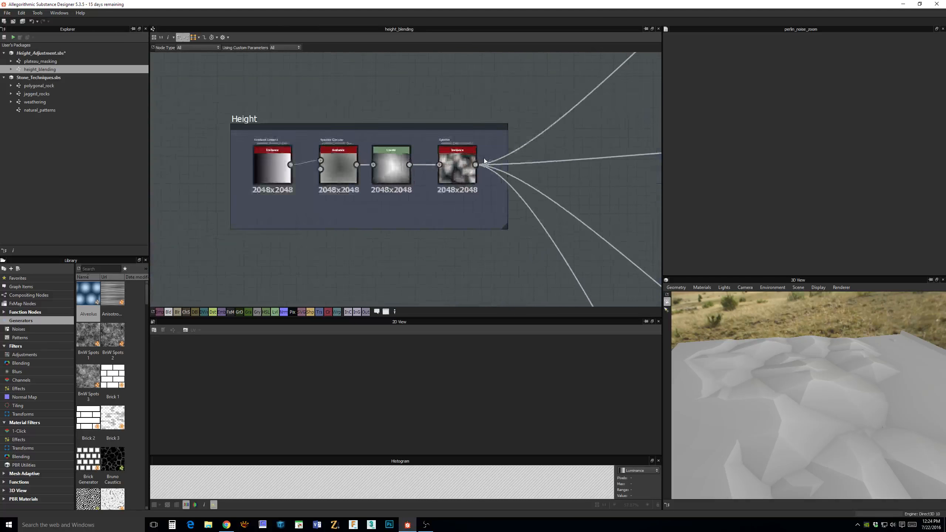
Inspect the Height frame's chain: preview Gradient Linear 1 and check the Splatter Circular, Levels and Splatter nodes.
{"action": "middle_click_drag", "start_coordinate": [380, 151], "coordinate": [428, 101]}
{"action": "scroll", "coordinate": [528, 68], "scroll_direction": "up", "scroll_amount": 1}
{"action": "scroll", "coordinate": [467, 140], "scroll_direction": "up", "scroll_amount": 1}
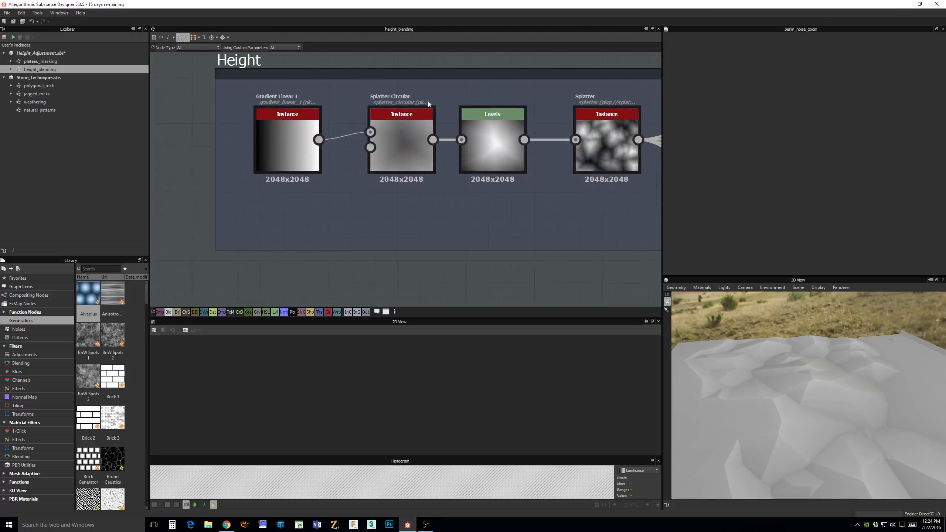
{"action": "double_click", "coordinate": [291, 137]}
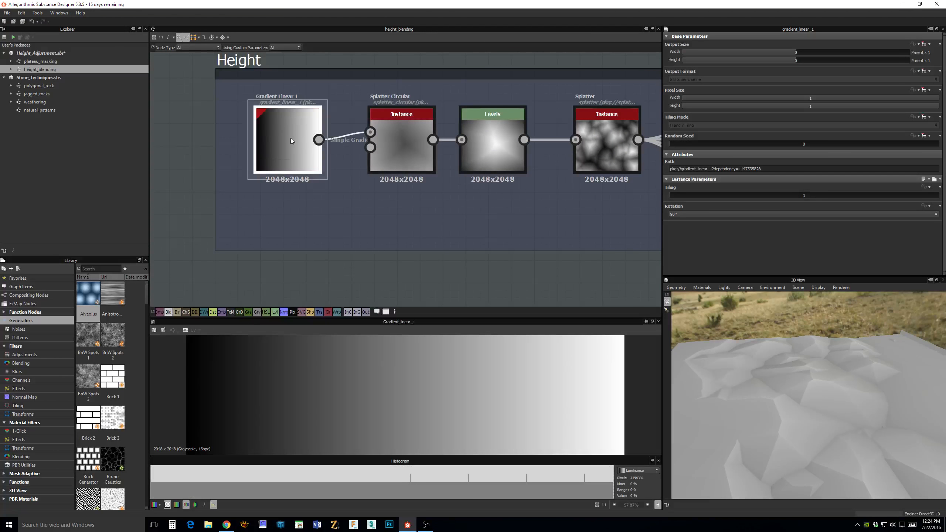
{"action": "left_click", "coordinate": [414, 142]}
{"action": "left_click", "coordinate": [508, 131]}
{"action": "scroll", "coordinate": [510, 134], "scroll_direction": "down", "scroll_amount": 1}
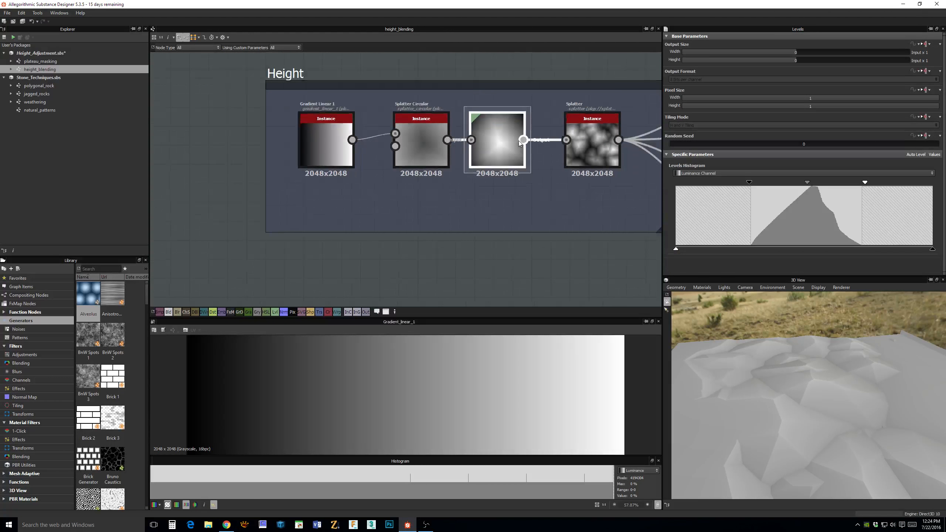
{"action": "middle_click_drag", "start_coordinate": [507, 137], "coordinate": [378, 142]}
{"action": "left_click", "coordinate": [451, 138]}
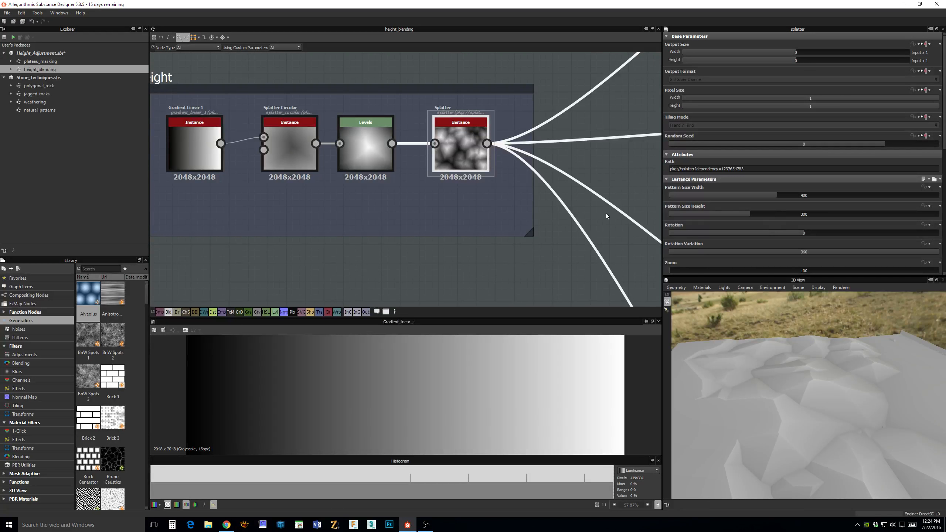
{"action": "left_click", "coordinate": [371, 139]}
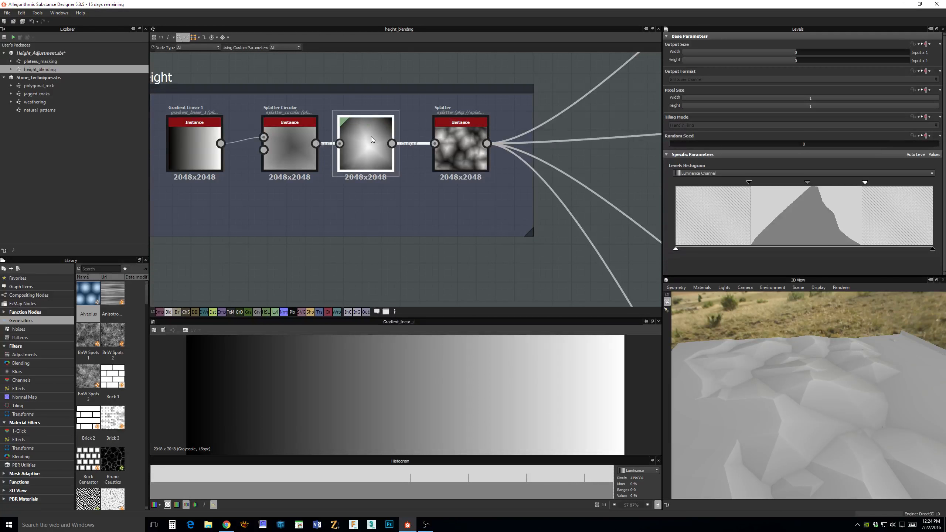
{"action": "left_click", "coordinate": [463, 157]}
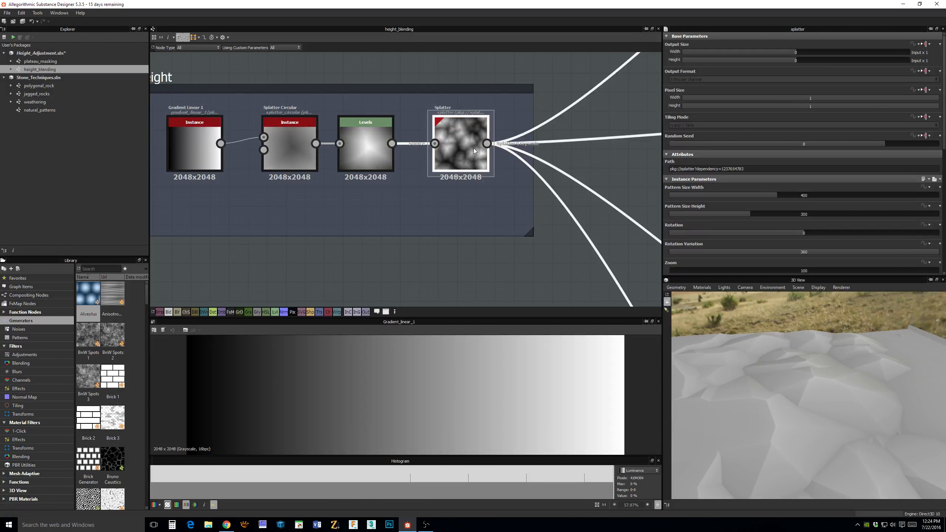
Review the Splatter node's instance parameters, from pattern size and rotation to grid number, size variation and luminance variation.
{"action": "middle_click_drag", "start_coordinate": [606, 157], "coordinate": [535, 139]}
{"action": "scroll", "coordinate": [754, 223], "scroll_direction": "down", "scroll_amount": 10}
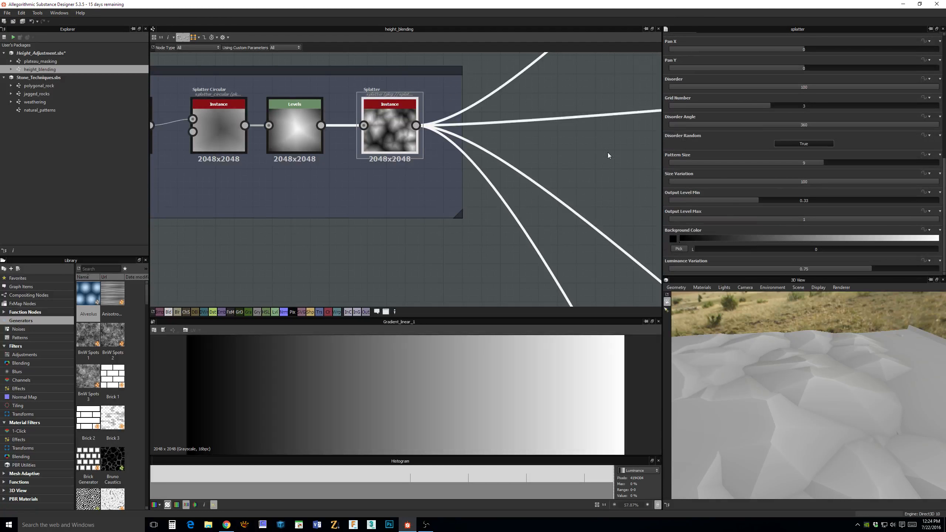
{"action": "scroll", "coordinate": [758, 195], "scroll_direction": "up", "scroll_amount": 3}
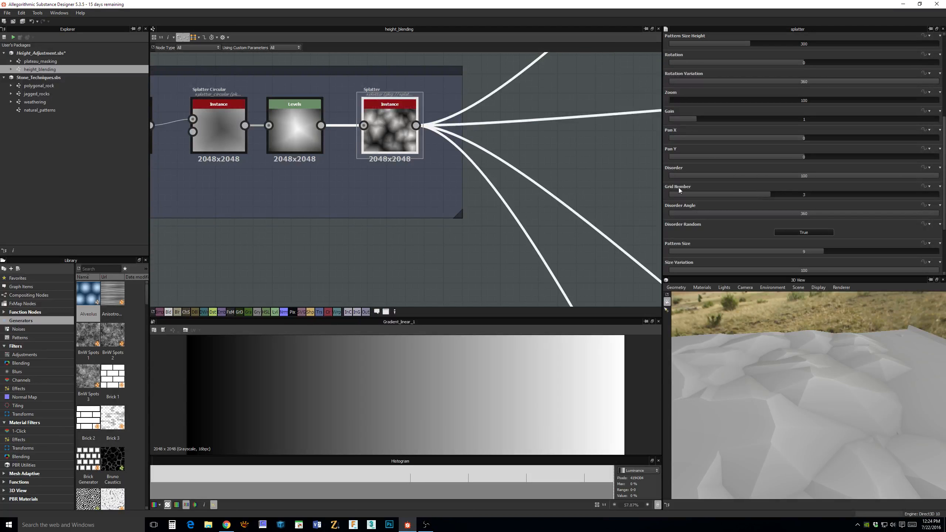
{"action": "scroll", "coordinate": [716, 213], "scroll_direction": "down", "scroll_amount": 2}
{"action": "scroll", "coordinate": [758, 225], "scroll_direction": "up", "scroll_amount": 1}
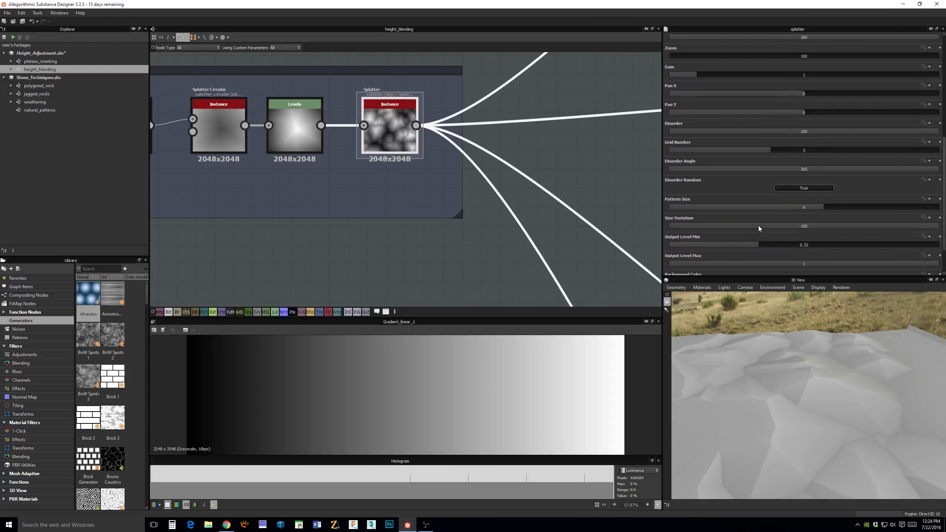
{"action": "scroll", "coordinate": [751, 212], "scroll_direction": "up", "scroll_amount": 3}
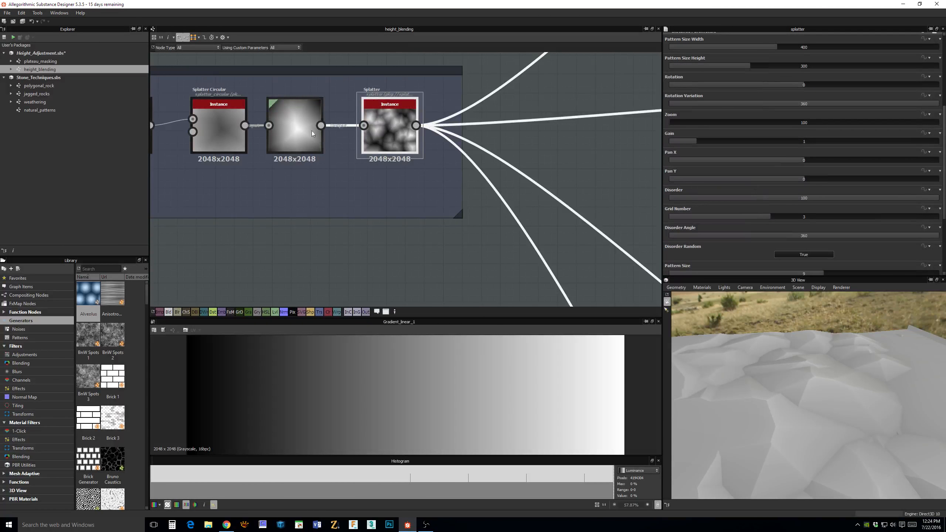
{"action": "scroll", "coordinate": [729, 227], "scroll_direction": "down", "scroll_amount": 5}
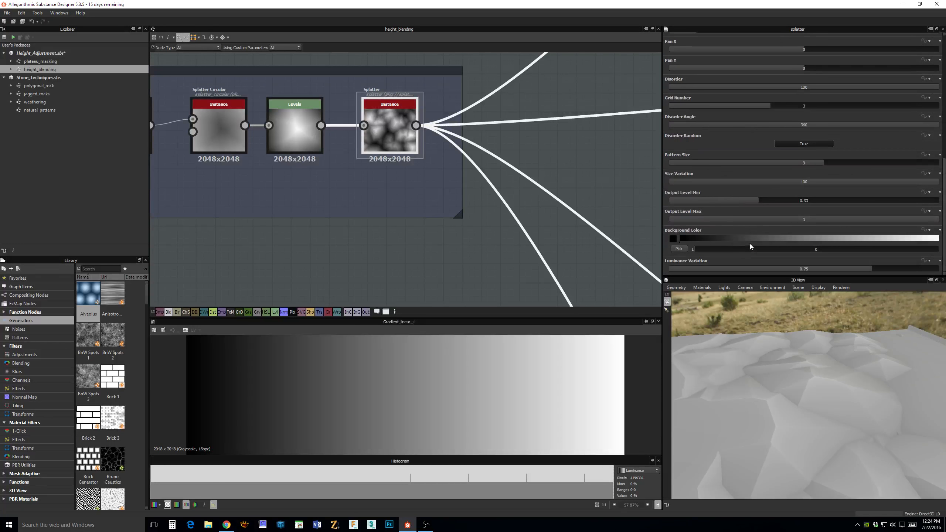
{"action": "scroll", "coordinate": [744, 194], "scroll_direction": "up", "scroll_amount": 5}
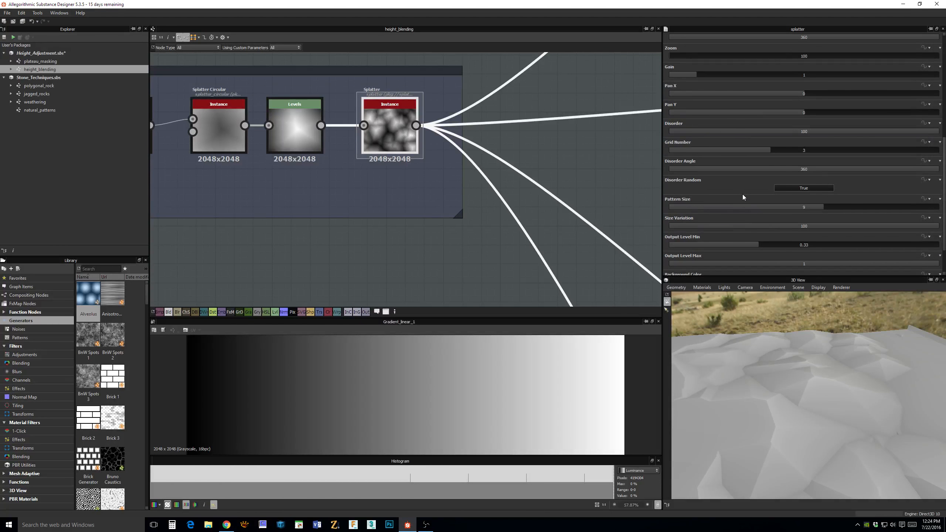
{"action": "scroll", "coordinate": [742, 196], "scroll_direction": "up", "scroll_amount": 6}
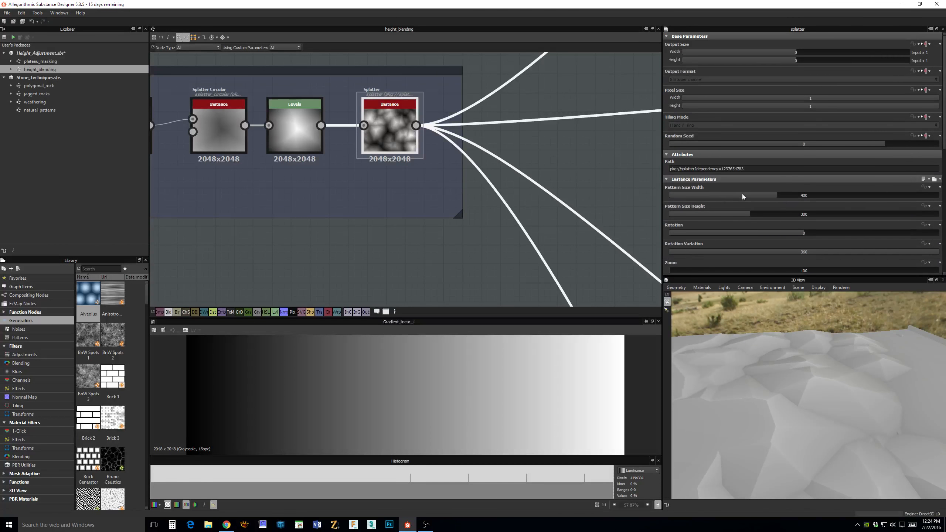
Nudge the Splatter node slightly away from Levels and collapse its Instance Parameters section.
{"action": "left_click_drag", "start_coordinate": [381, 127], "coordinate": [387, 124]}
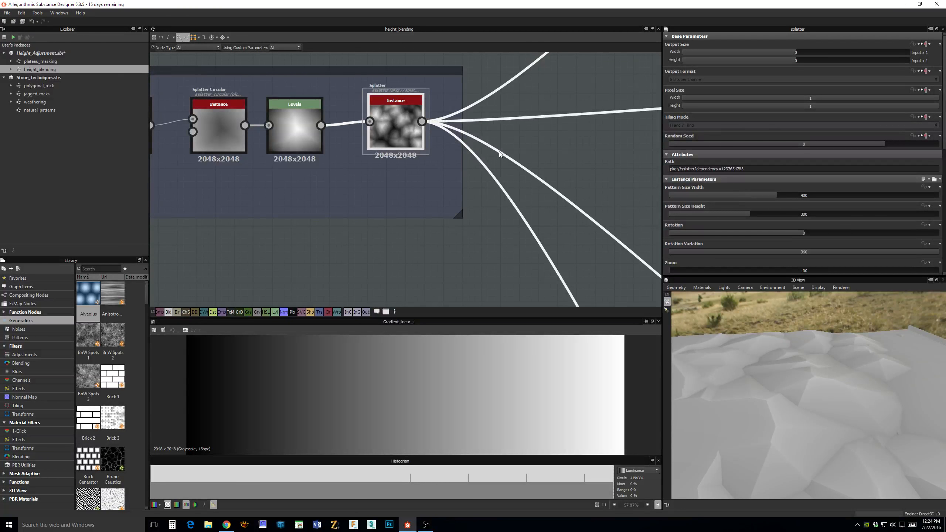
{"action": "scroll", "coordinate": [742, 223], "scroll_direction": "down", "scroll_amount": 2}
{"action": "scroll", "coordinate": [748, 227], "scroll_direction": "down", "scroll_amount": 9}
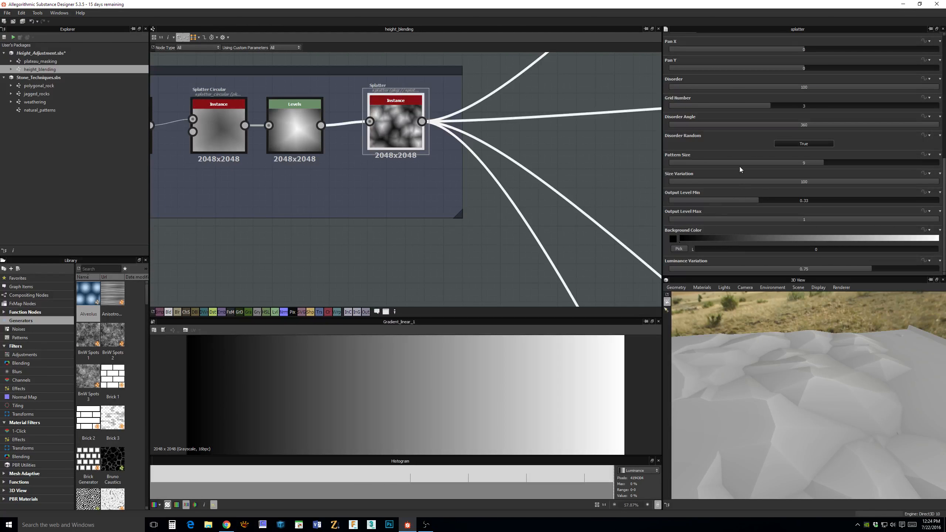
{"action": "scroll", "coordinate": [737, 162], "scroll_direction": "up", "scroll_amount": 2}
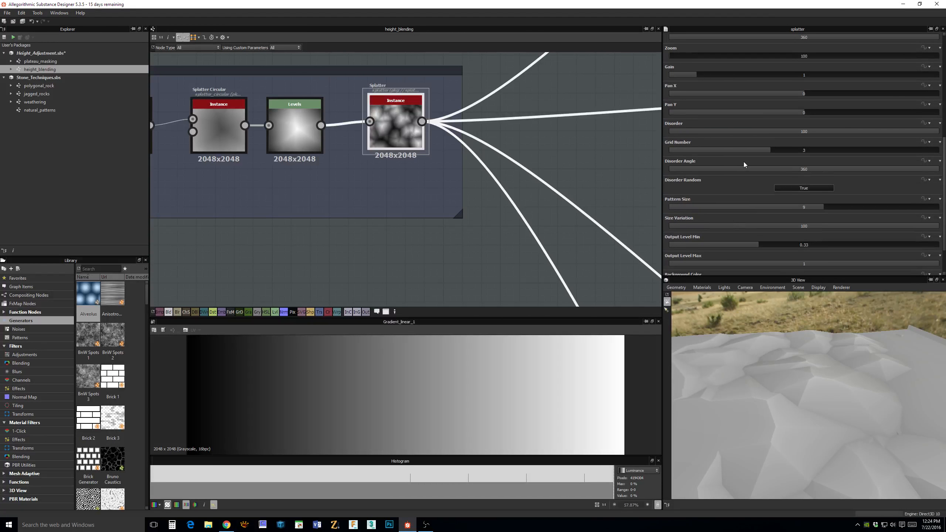
{"action": "scroll", "coordinate": [777, 161], "scroll_direction": "up", "scroll_amount": 6}
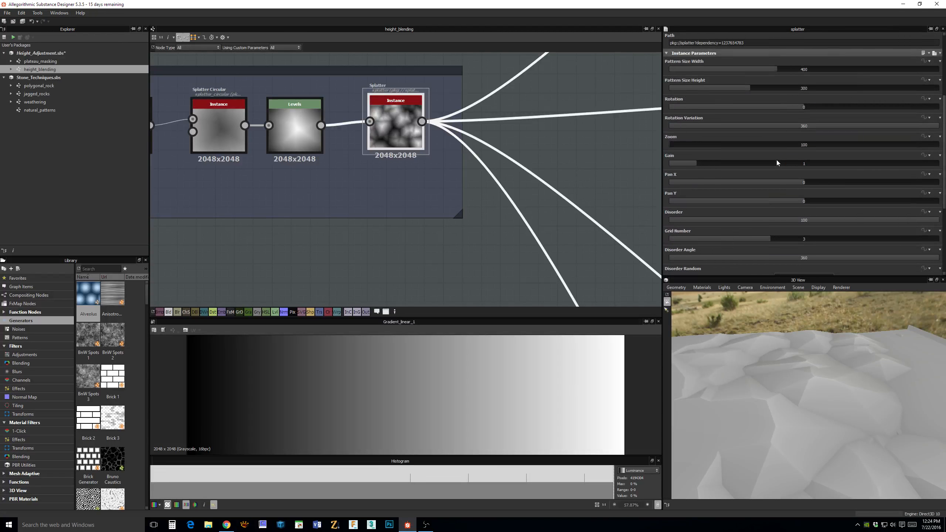
{"action": "scroll", "coordinate": [776, 161], "scroll_direction": "up", "scroll_amount": 3}
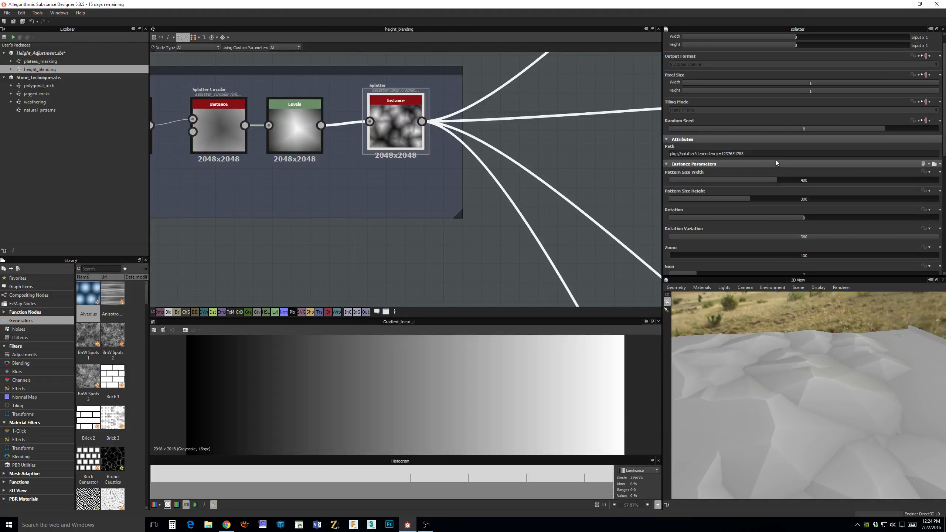
{"action": "scroll", "coordinate": [776, 160], "scroll_direction": "up", "scroll_amount": 1}
{"action": "left_click", "coordinate": [797, 180]}
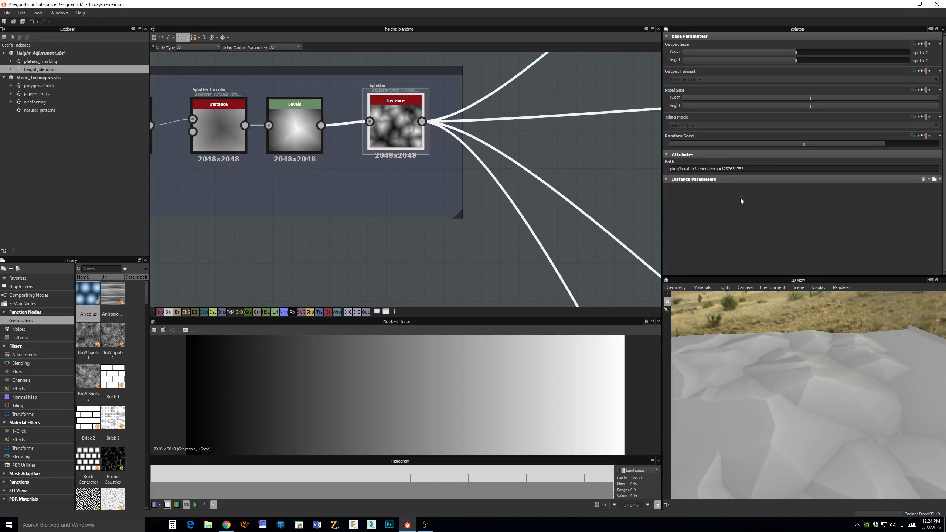
Preview the output of the Blend node in the Max frame.
{"action": "scroll", "coordinate": [565, 162], "scroll_direction": "down", "scroll_amount": 2}
{"action": "middle_click_drag", "start_coordinate": [561, 162], "coordinate": [464, 180]}
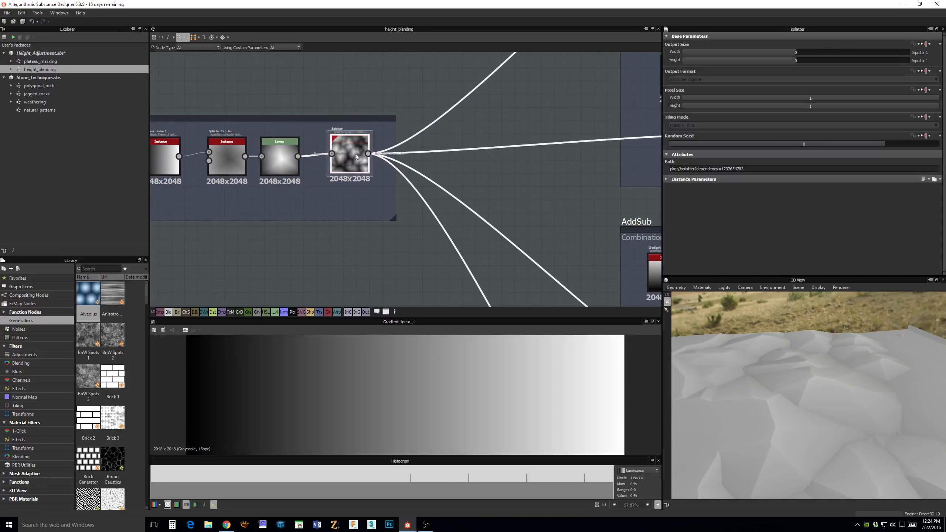
{"action": "middle_click_drag", "start_coordinate": [556, 192], "coordinate": [469, 194]}
{"action": "scroll", "coordinate": [431, 197], "scroll_direction": "down", "scroll_amount": 2}
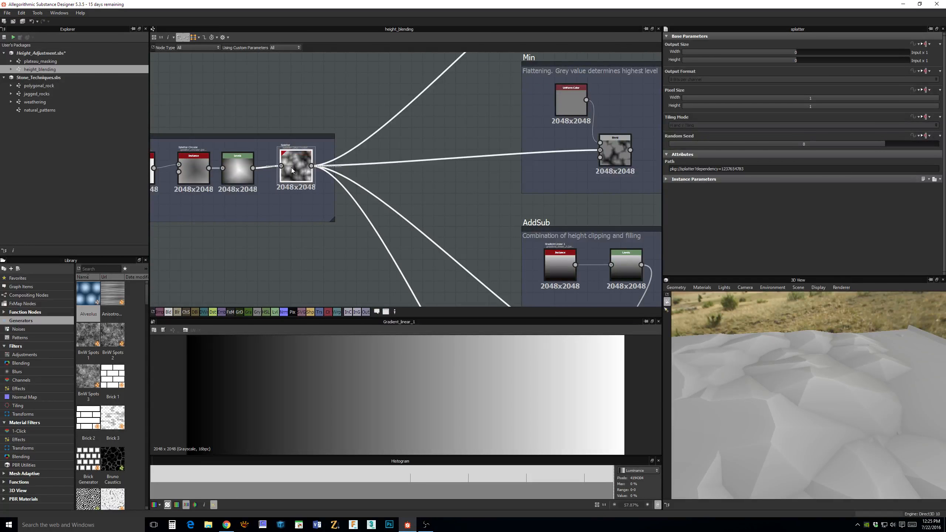
{"action": "mouse_move", "coordinate": [549, 167]}
{"action": "middle_mouse_down"}
{"action": "mouse_move", "coordinate": [478, 170]}
{"action": "mouse_move", "coordinate": [480, 205]}
{"action": "mouse_move", "coordinate": [452, 177]}
{"action": "mouse_move", "coordinate": [499, 183]}
{"action": "mouse_move", "coordinate": [494, 225]}
{"action": "middle_mouse_up"}
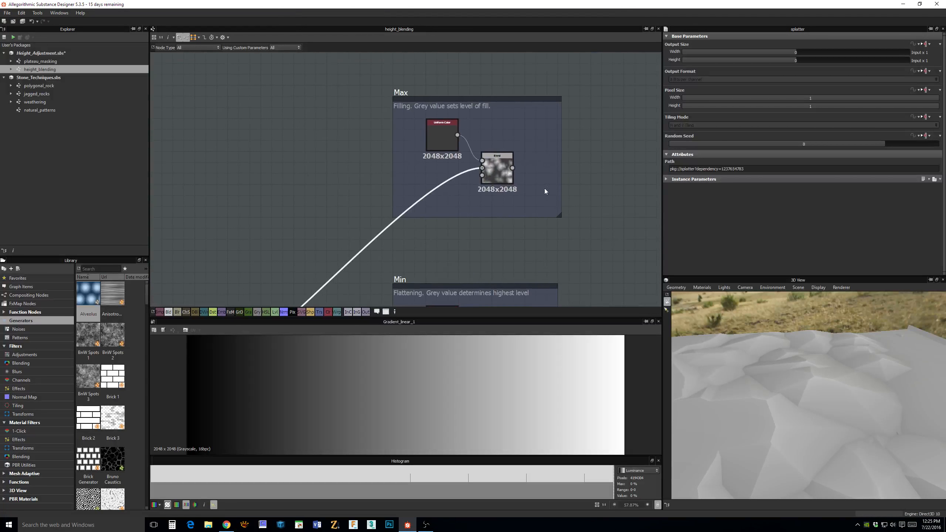
{"action": "left_click", "coordinate": [497, 170]}
{"action": "scroll", "coordinate": [601, 179], "scroll_direction": "down", "scroll_amount": 2}
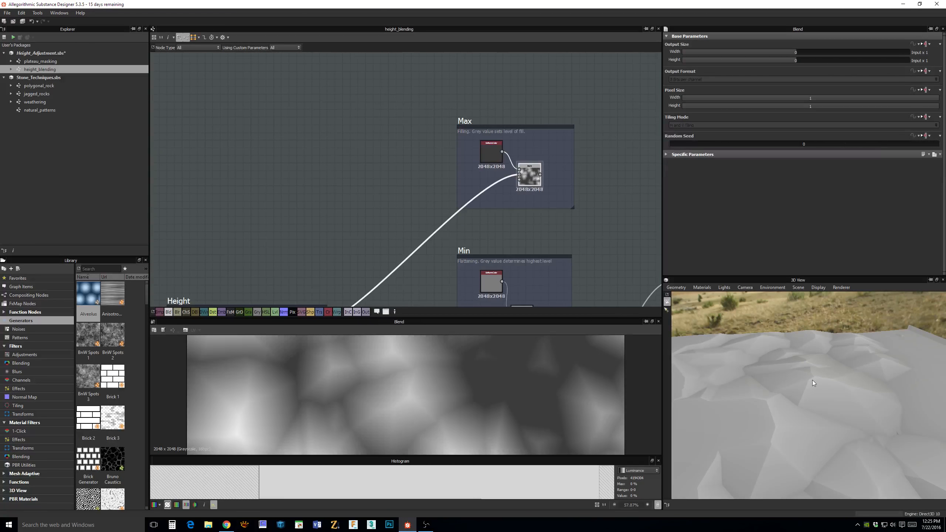
Open the 3D preview material's parameters and set its height Scale to 1.
{"action": "left_click_drag", "start_coordinate": [813, 380], "coordinate": [777, 371]}
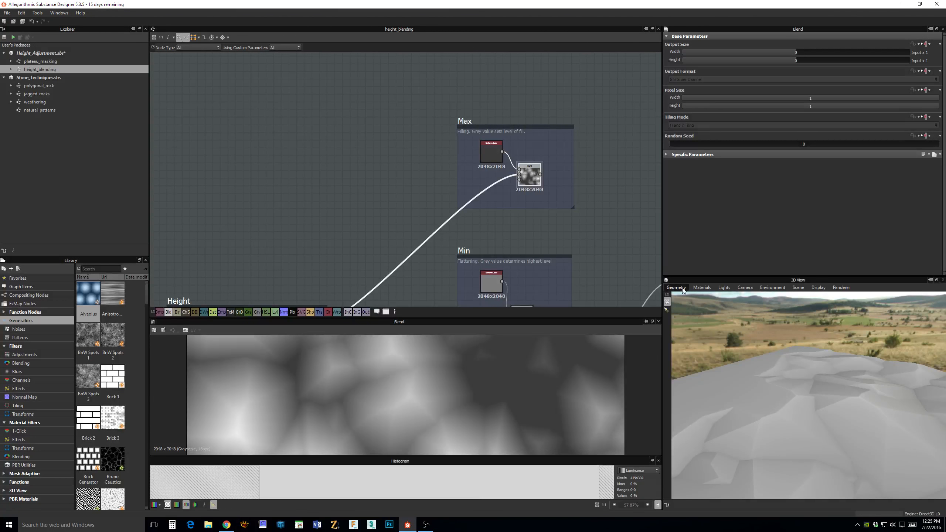
{"action": "left_click", "coordinate": [703, 287]}
{"action": "mouse_move", "coordinate": [707, 296]}
{"action": "left_click", "coordinate": [751, 296]}
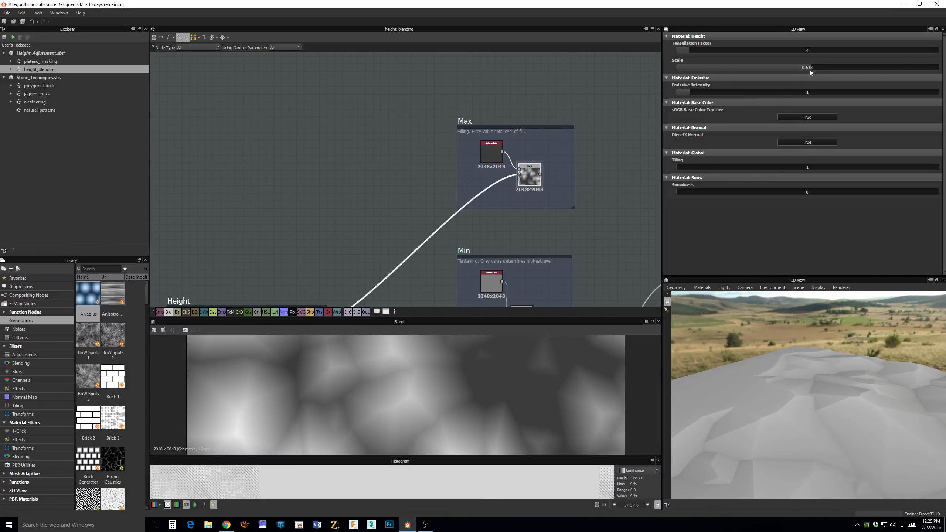
{"action": "type", "text": "1"}
{"action": "key", "text": "Return"}
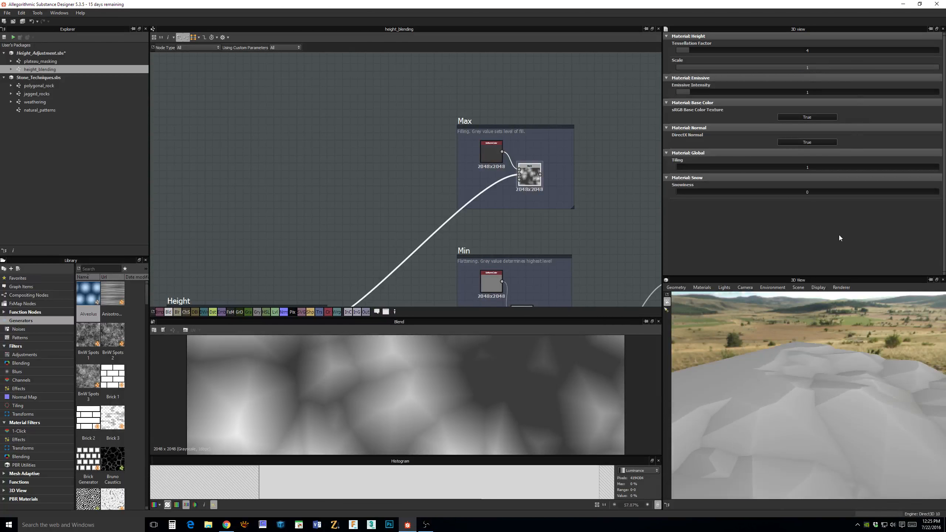
Set the material's height Scale to 12 and orbit the 3D preview to examine the displaced surface.
{"action": "left_click_drag", "start_coordinate": [837, 374], "coordinate": [834, 271]}
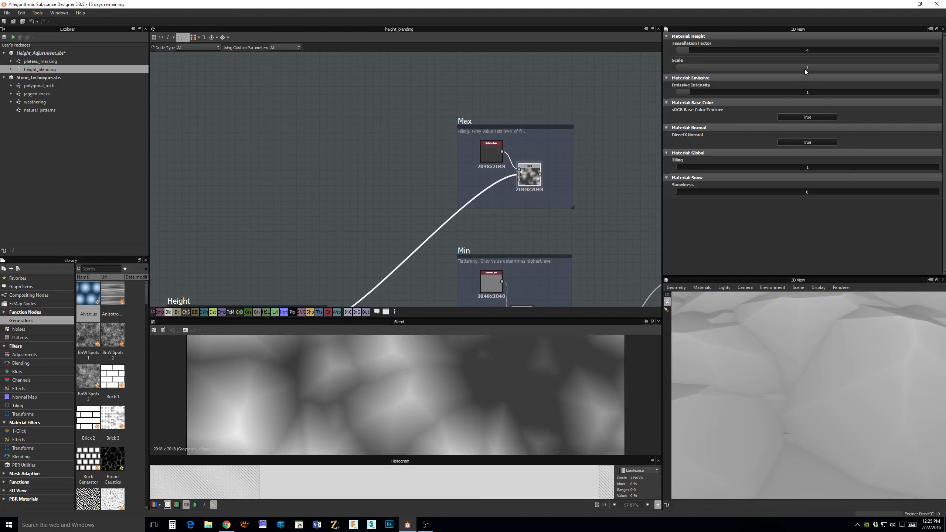
{"action": "type", "text": "12"}
{"action": "key", "text": "Return"}
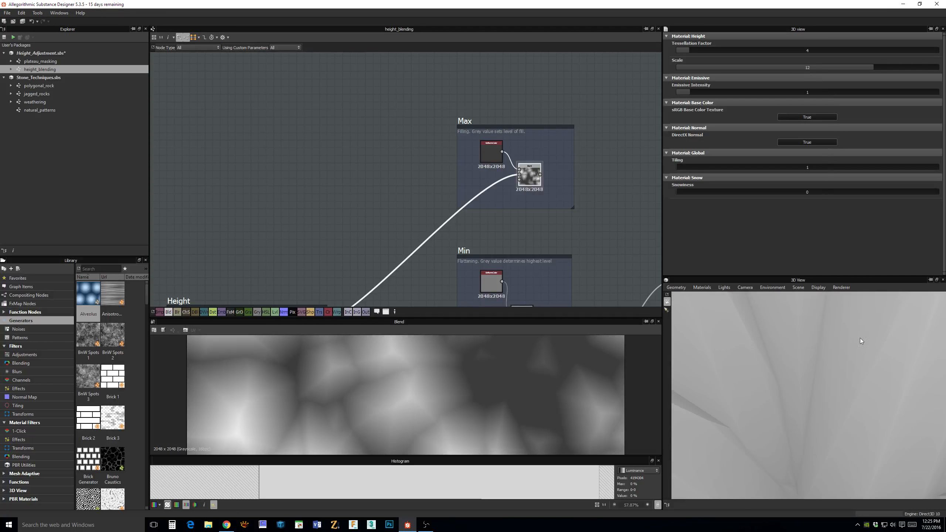
{"action": "left_click_drag", "start_coordinate": [839, 365], "coordinate": [788, 381]}
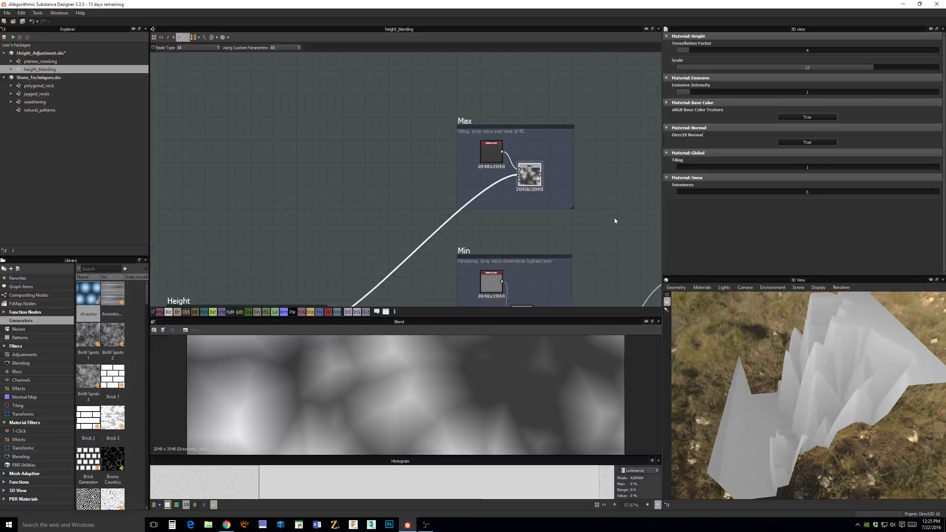
{"action": "middle_click_drag", "start_coordinate": [602, 183], "coordinate": [623, 158]}
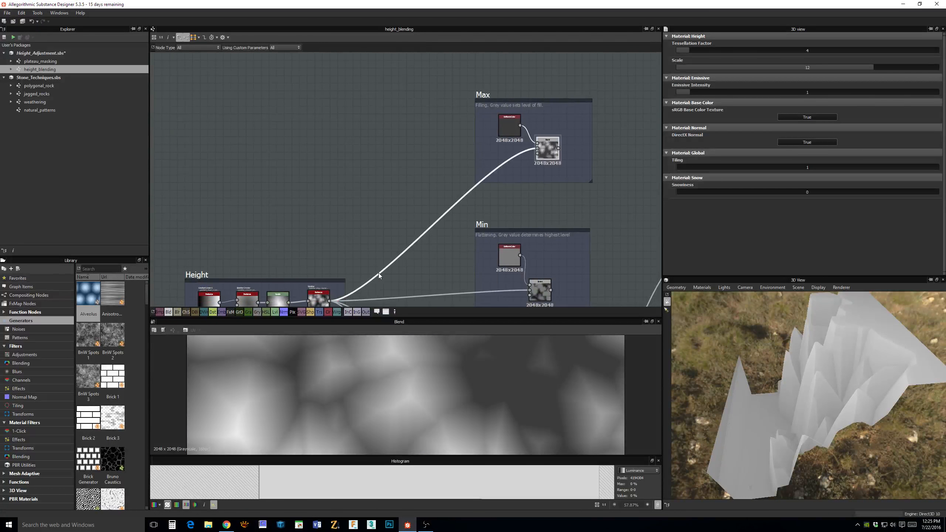
Examine the Max frame in the graph and its displaced surface in the 3D preview from several angles.
{"action": "middle_click_drag", "start_coordinate": [379, 272], "coordinate": [341, 207]}
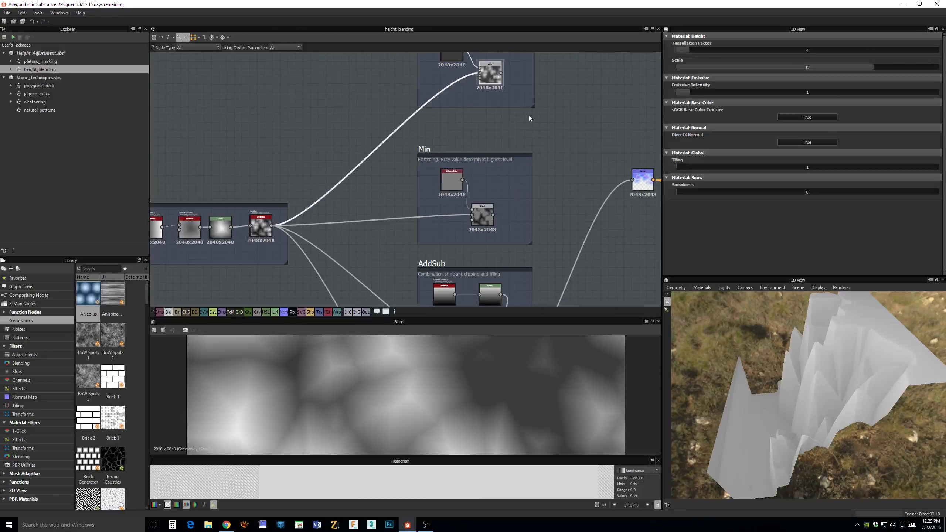
{"action": "middle_click_drag", "start_coordinate": [529, 118], "coordinate": [600, 223]}
{"action": "scroll", "coordinate": [600, 223], "scroll_direction": "up", "scroll_amount": 2}
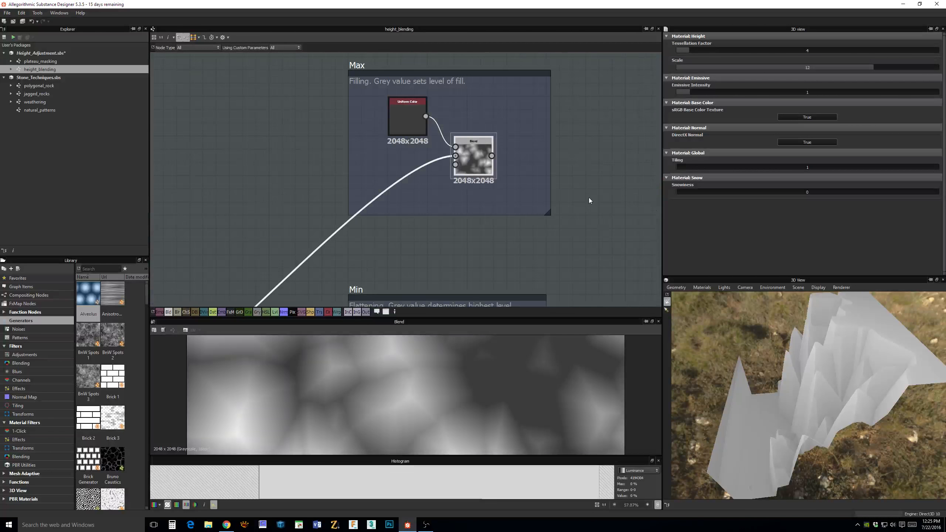
{"action": "left_click_drag", "start_coordinate": [839, 373], "coordinate": [864, 344]}
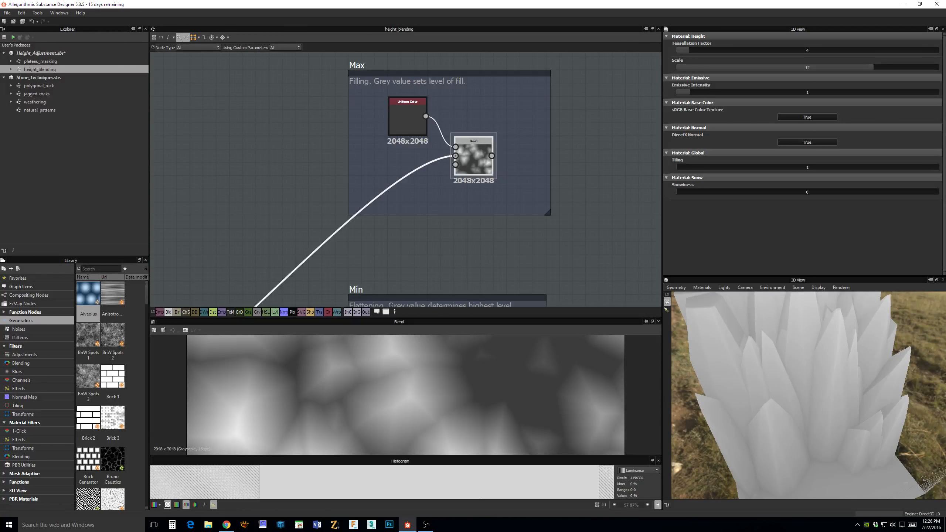
{"action": "left_click_drag", "start_coordinate": [814, 375], "coordinate": [850, 398]}
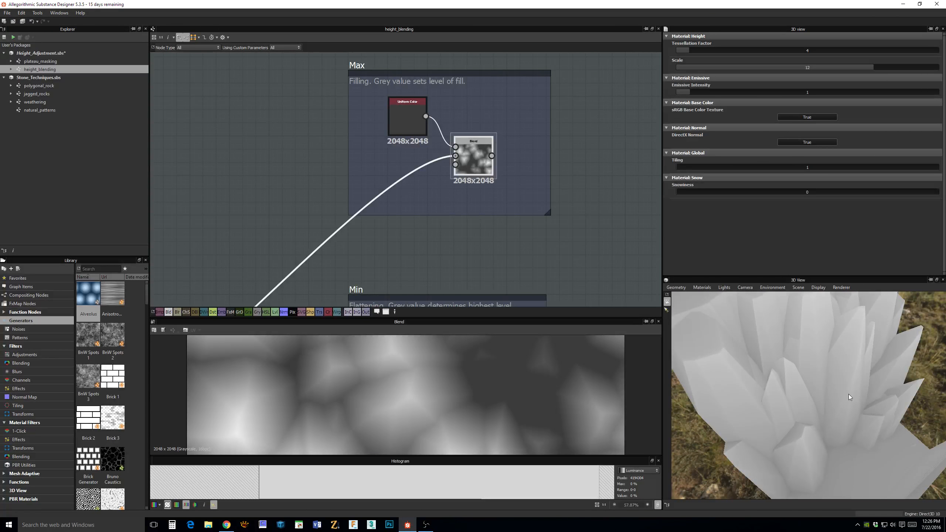
{"action": "left_click_drag", "start_coordinate": [848, 395], "coordinate": [847, 413]}
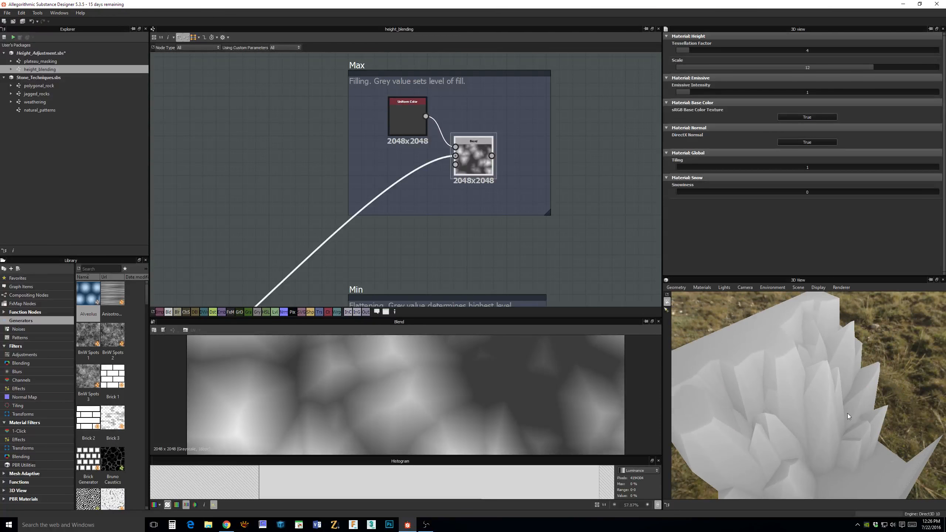
{"action": "left_click_drag", "start_coordinate": [833, 351], "coordinate": [785, 376]}
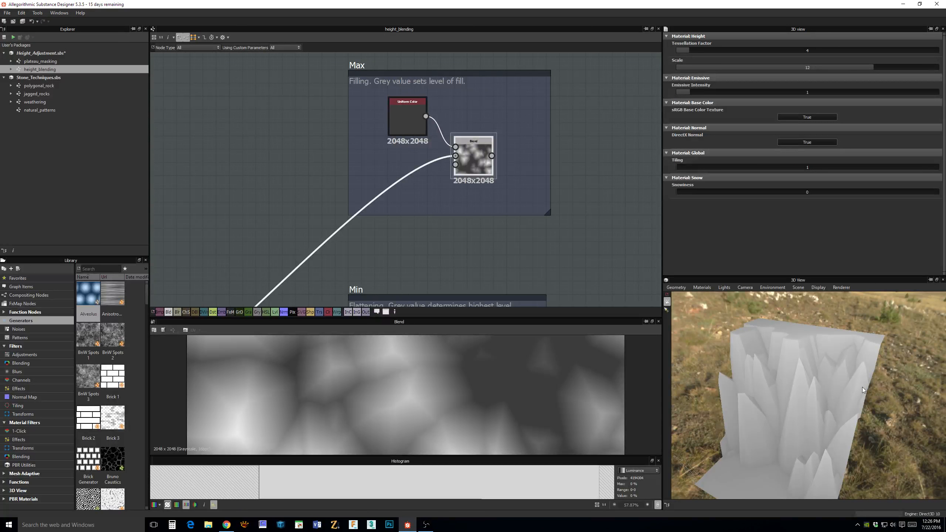
{"action": "left_click_drag", "start_coordinate": [861, 387], "coordinate": [834, 388]}
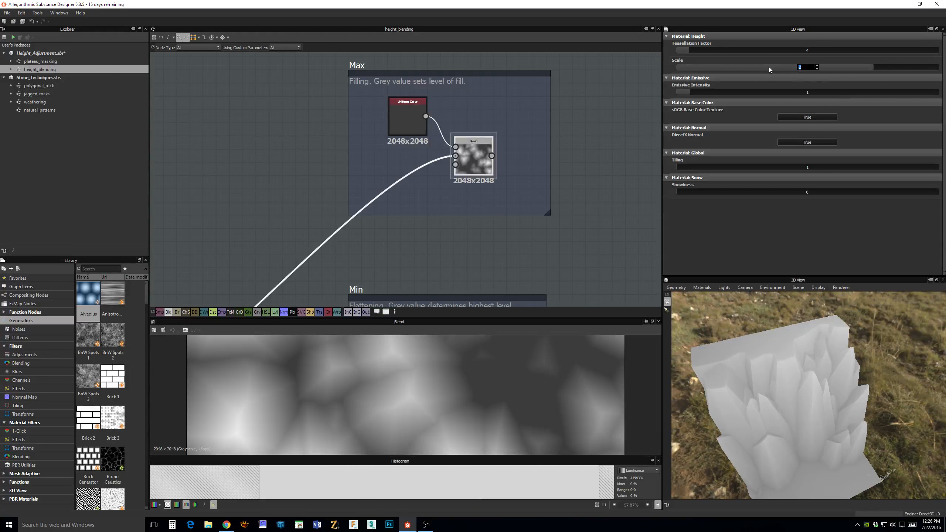
Set the 3D preview material's height Scale to 1 and examine the filled surface up close.
{"action": "key", "text": "Return"}
{"action": "middle_click_drag", "start_coordinate": [791, 409], "coordinate": [784, 374]}
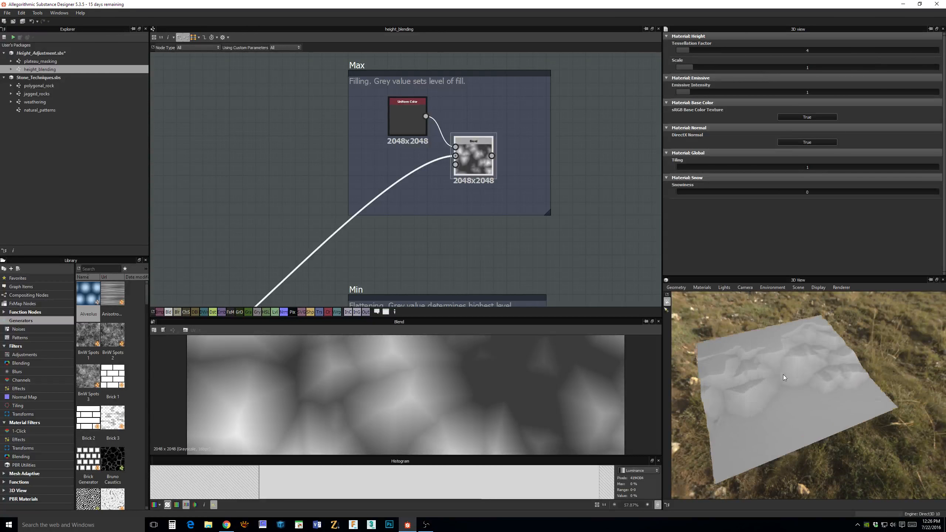
{"action": "scroll", "coordinate": [783, 374], "scroll_direction": "up", "scroll_amount": 4}
{"action": "scroll", "coordinate": [611, 231], "scroll_direction": "down", "scroll_amount": 3}
{"action": "middle_click_drag", "start_coordinate": [593, 203], "coordinate": [570, 186]}
{"action": "scroll", "coordinate": [593, 152], "scroll_direction": "up", "scroll_amount": 3}
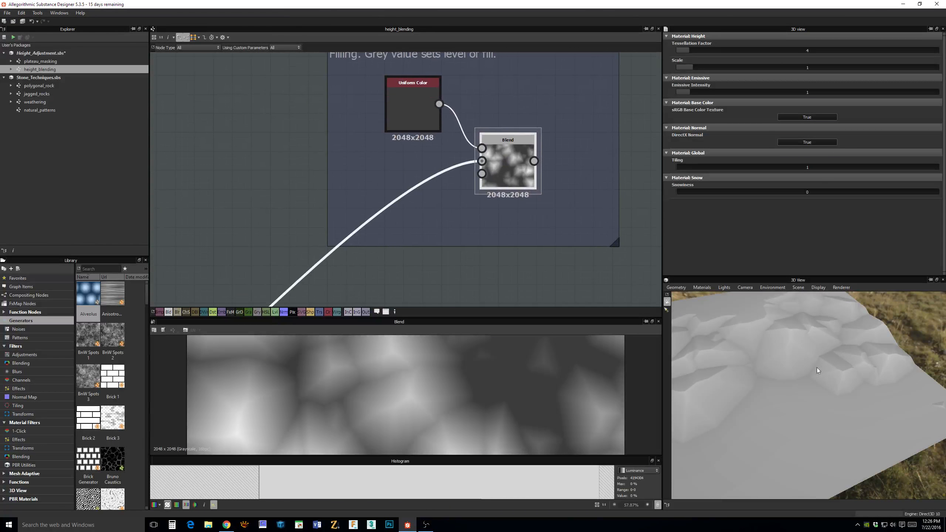
{"action": "mouse_move", "coordinate": [816, 368]}
{"action": "left_mouse_down"}
{"action": "mouse_move", "coordinate": [846, 384]}
{"action": "mouse_move", "coordinate": [827, 369]}
{"action": "left_mouse_up"}
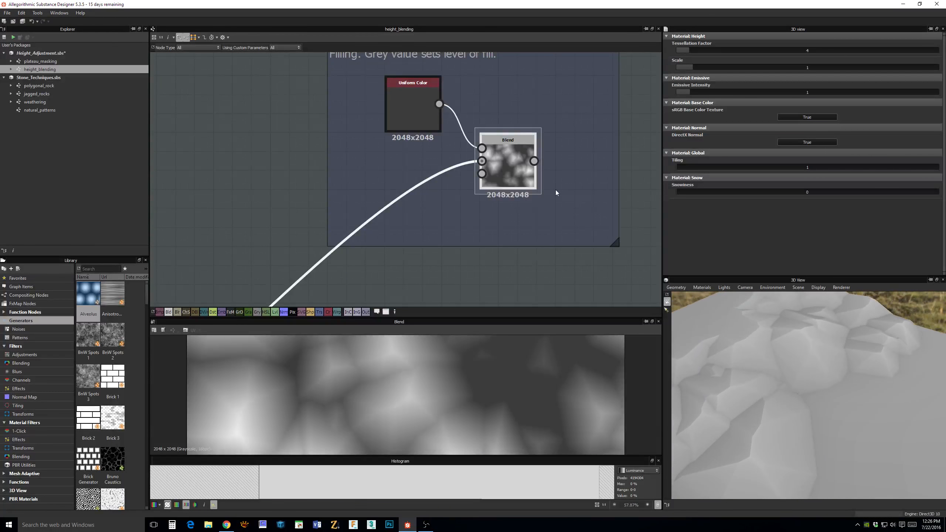
Examine the Uniform Color and Blend nodes in the Max frame and how they are connected.
{"action": "left_click", "coordinate": [514, 167]}
{"action": "middle_click_drag", "start_coordinate": [550, 213], "coordinate": [560, 228]}
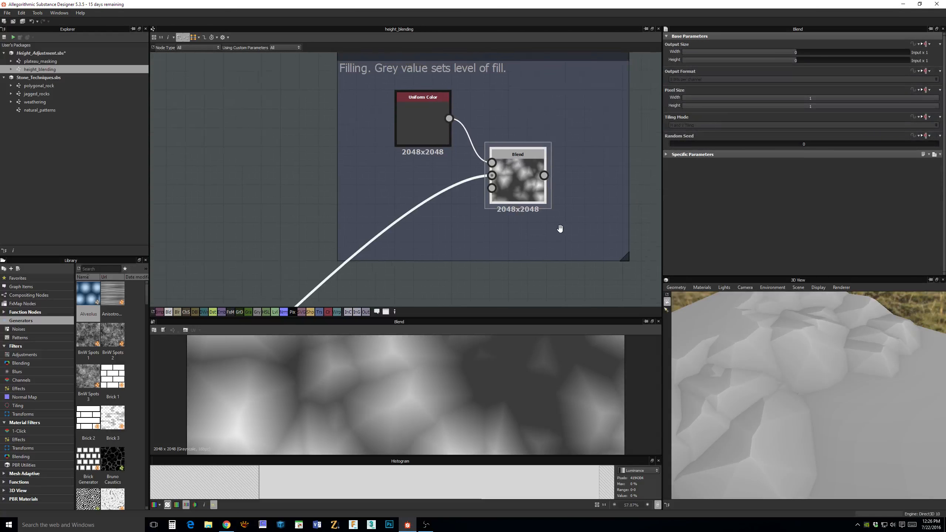
{"action": "scroll", "coordinate": [476, 255], "scroll_direction": "down", "scroll_amount": 3}
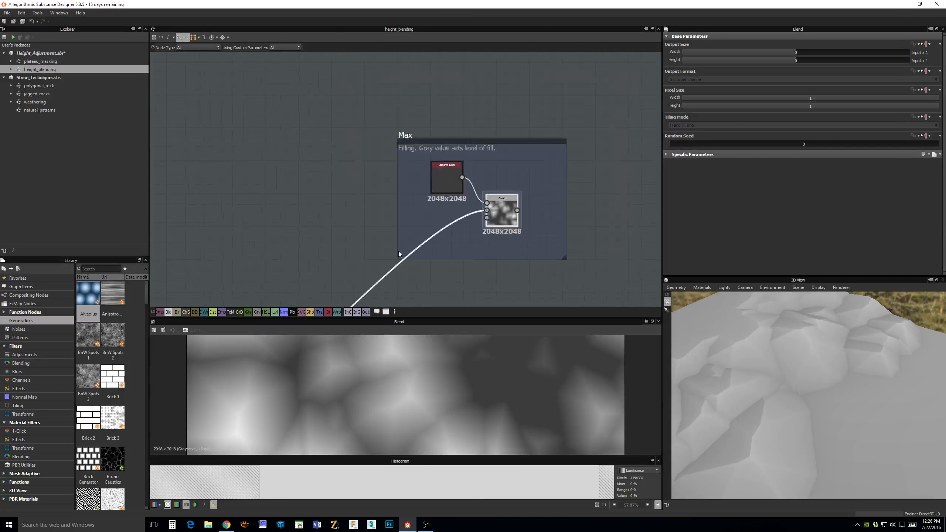
{"action": "middle_click_drag", "start_coordinate": [398, 252], "coordinate": [514, 67]}
{"action": "middle_click_drag", "start_coordinate": [559, 89], "coordinate": [452, 235]}
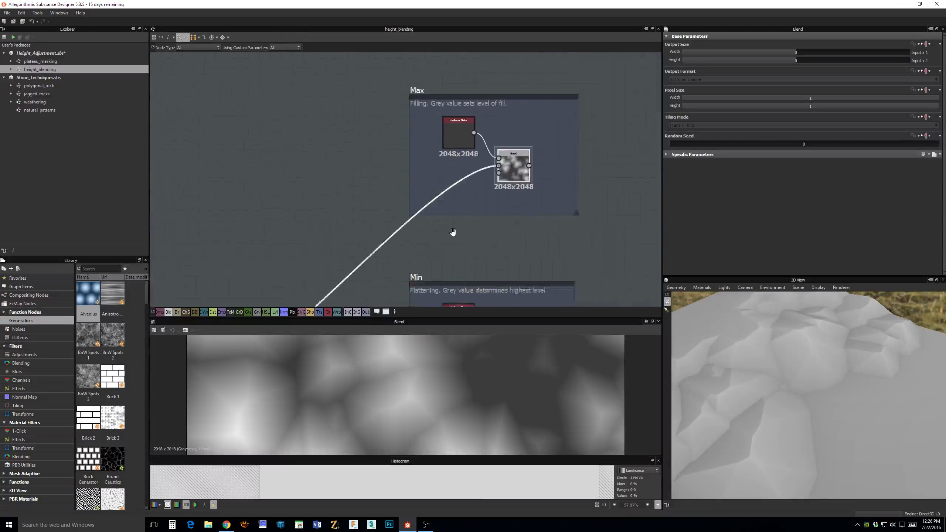
{"action": "middle_click_drag", "start_coordinate": [494, 202], "coordinate": [452, 138]}
{"action": "scroll", "coordinate": [490, 212], "scroll_direction": "up", "scroll_amount": 1}
{"action": "left_click", "coordinate": [446, 136]}
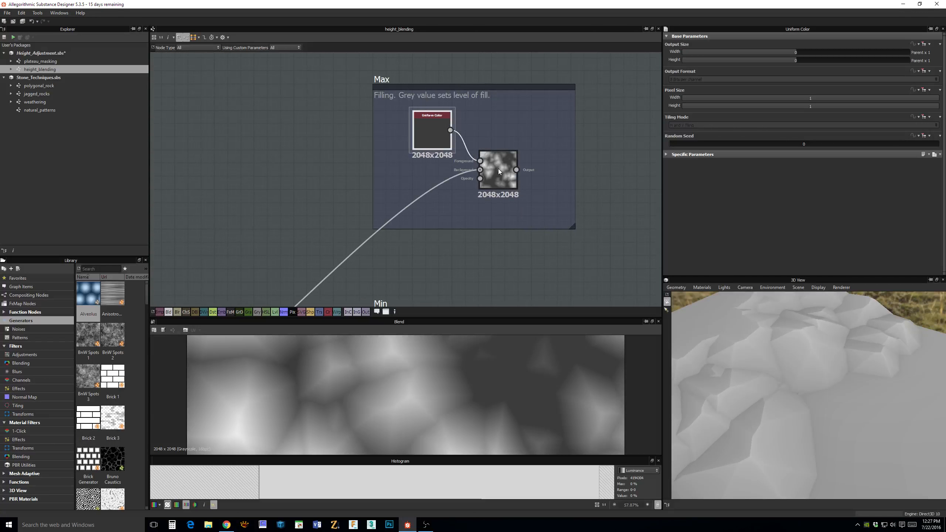
{"action": "left_click", "coordinate": [498, 170]}
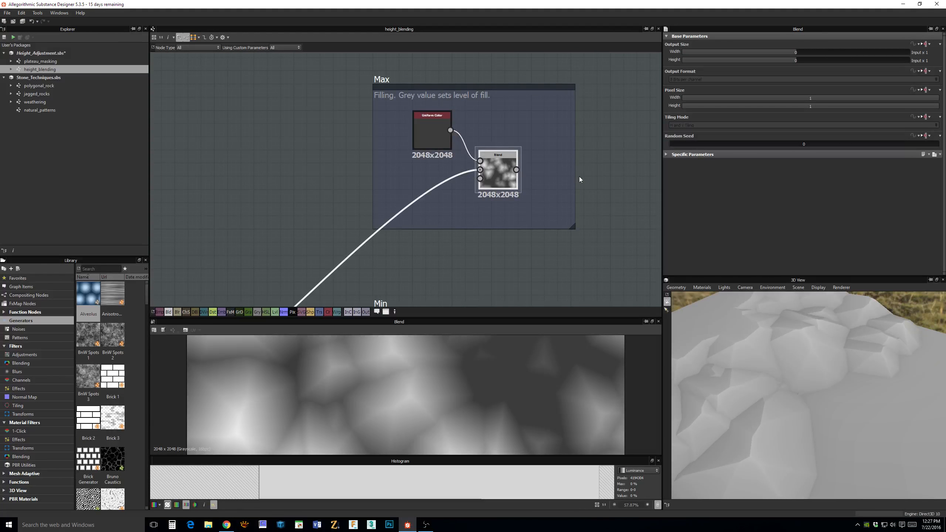
{"action": "middle_click_drag", "start_coordinate": [579, 176], "coordinate": [608, 200]}
{"action": "left_click", "coordinate": [453, 137]}
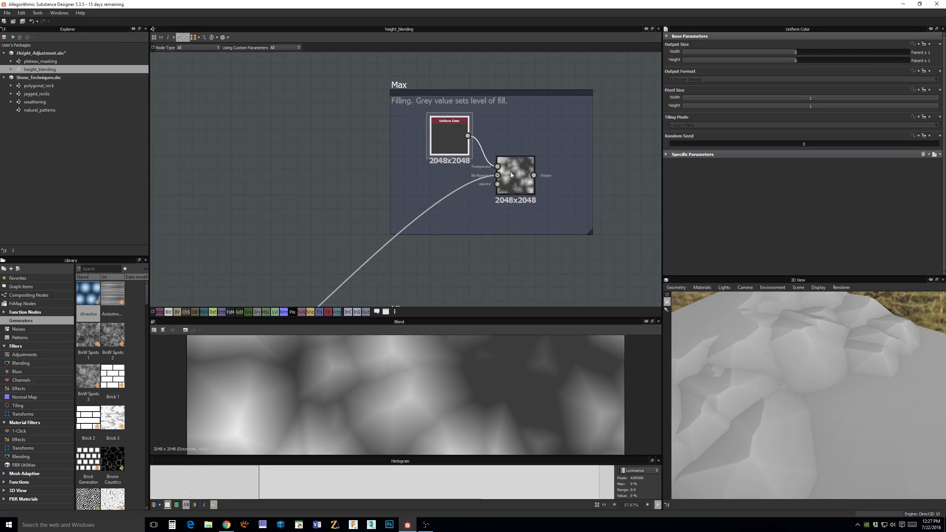
Preview the Max frame's Uniform Color node, expand its Specific Parameters and set its grayscale output color to 136.
{"action": "scroll", "coordinate": [500, 171], "scroll_direction": "up", "scroll_amount": 3}
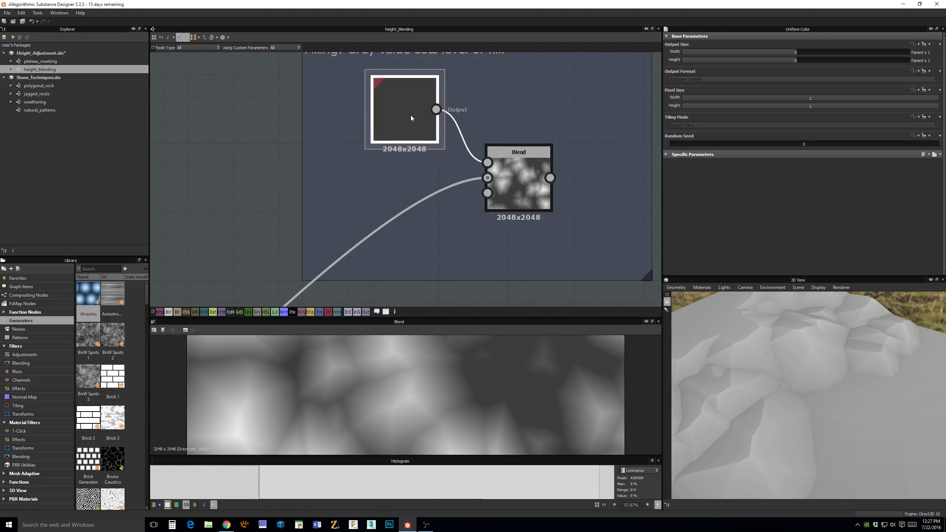
{"action": "double_click", "coordinate": [393, 105]}
{"action": "left_click", "coordinate": [673, 156]}
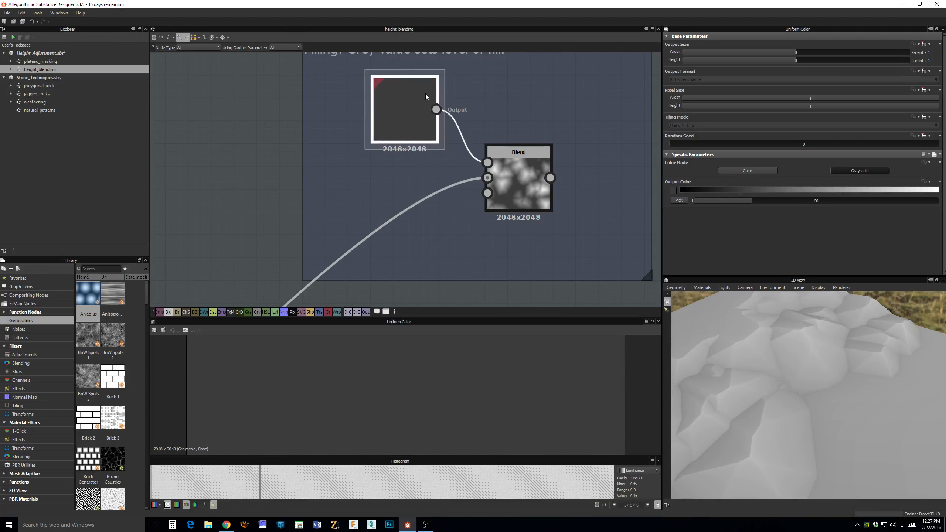
{"action": "left_click_drag", "start_coordinate": [741, 202], "coordinate": [825, 200]}
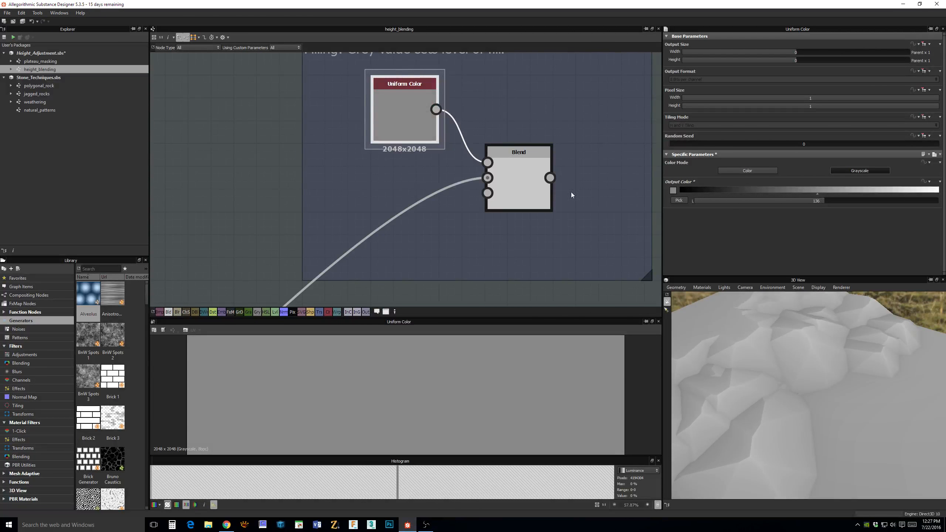
Connect the Max frame's Blend output to the Normal node and examine the raised fill level in the 3D preview.
{"action": "scroll", "coordinate": [543, 182], "scroll_direction": "down", "scroll_amount": 5}
{"action": "middle_click_drag", "start_coordinate": [546, 180], "coordinate": [409, 128]}
{"action": "mouse_move", "coordinate": [488, 148]}
{"action": "middle_mouse_down"}
{"action": "mouse_move", "coordinate": [413, 106]}
{"action": "mouse_move", "coordinate": [418, 92]}
{"action": "middle_mouse_up"}
{"action": "left_click_drag", "start_coordinate": [345, 73], "coordinate": [503, 202]}
{"action": "scroll", "coordinate": [536, 261], "scroll_direction": "down", "scroll_amount": 2}
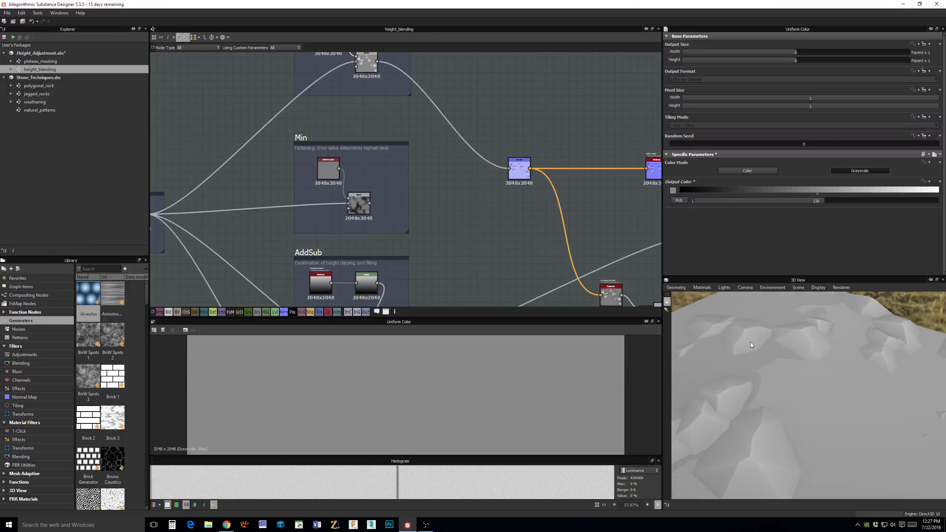
{"action": "mouse_move", "coordinate": [750, 342]}
{"action": "left_mouse_down"}
{"action": "mouse_move", "coordinate": [792, 360]}
{"action": "mouse_move", "coordinate": [805, 394]}
{"action": "mouse_move", "coordinate": [740, 338]}
{"action": "left_mouse_up"}
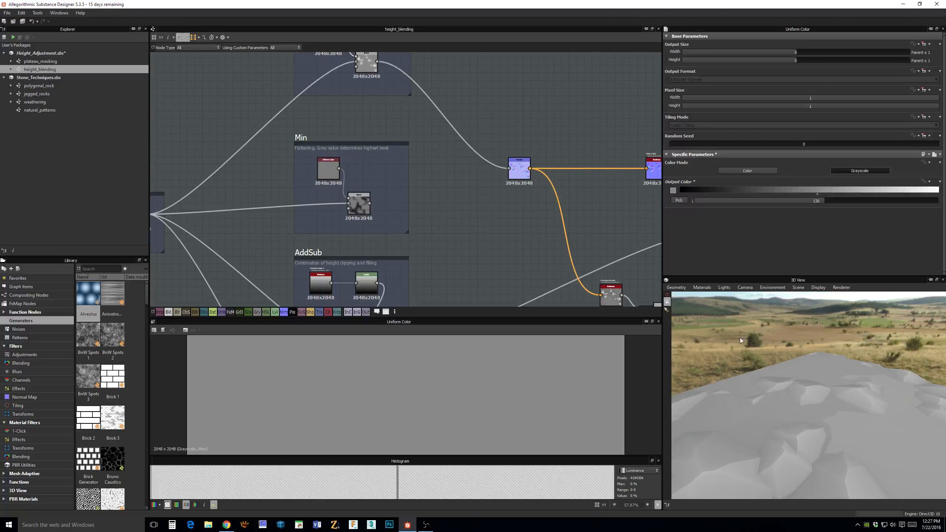
Set the Max frame's Uniform Color output to 96, inspect the surface in 3D, and darken the grey further.
{"action": "middle_click_drag", "start_coordinate": [371, 75], "coordinate": [430, 146]}
{"action": "left_click", "coordinate": [387, 110]}
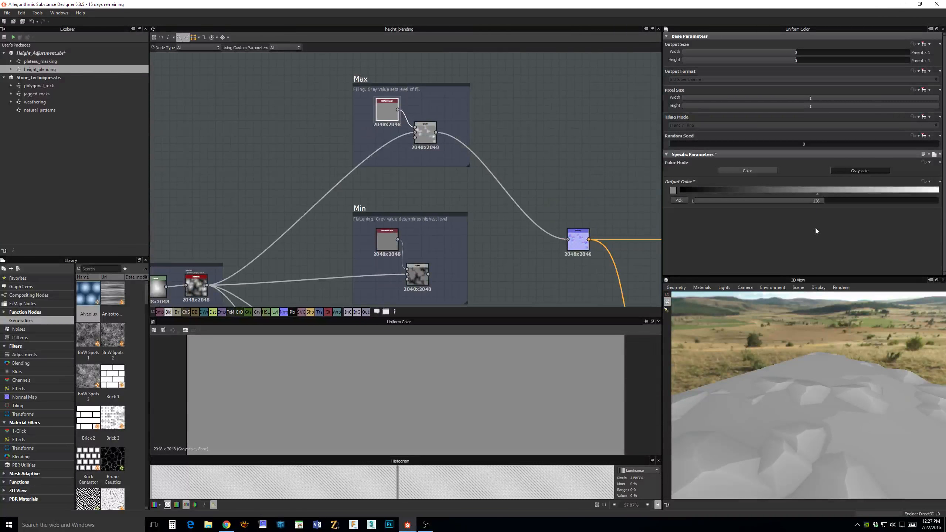
{"action": "left_click_drag", "start_coordinate": [817, 206], "coordinate": [786, 212]}
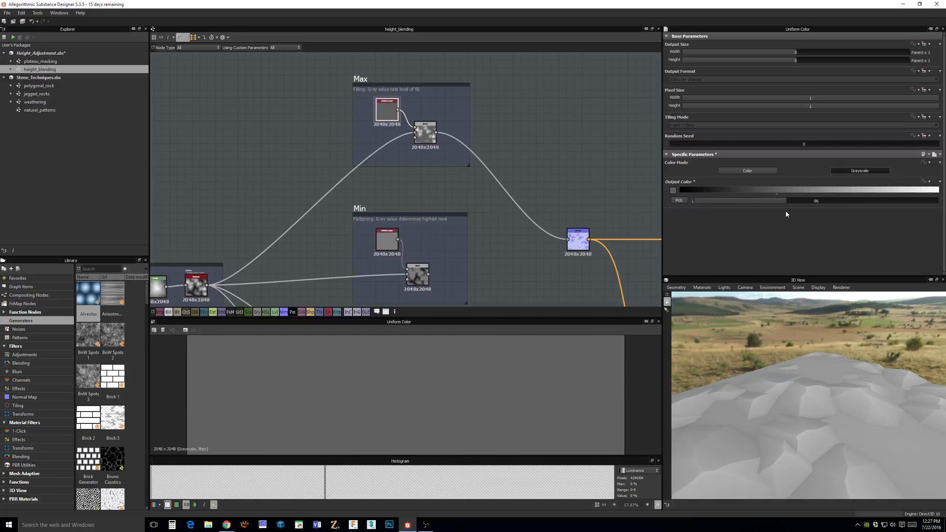
{"action": "left_click_drag", "start_coordinate": [858, 366], "coordinate": [856, 403]}
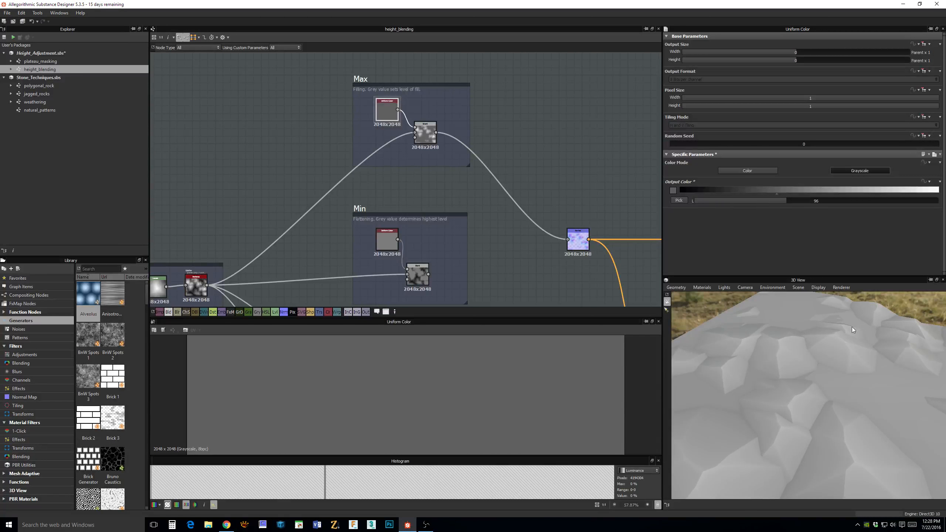
{"action": "left_click_drag", "start_coordinate": [853, 330], "coordinate": [885, 371]}
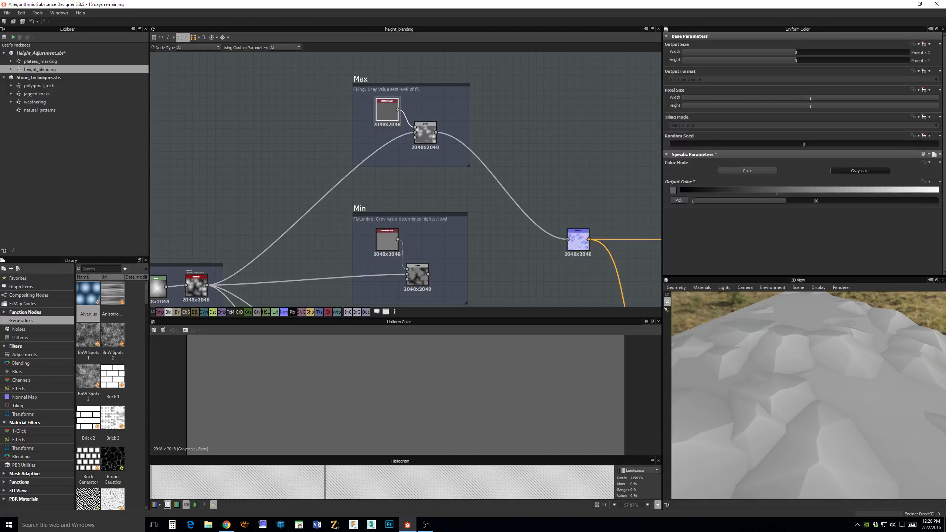
{"action": "left_click_drag", "start_coordinate": [896, 320], "coordinate": [793, 328]}
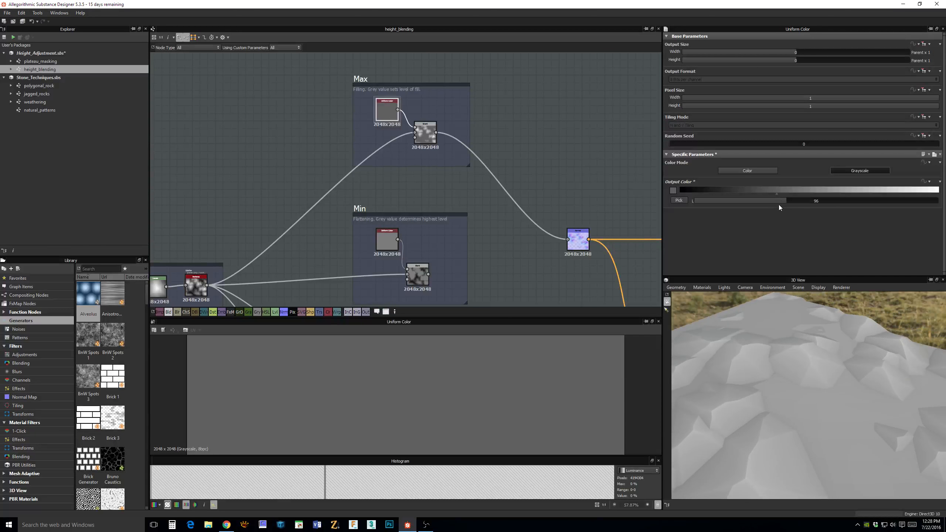
{"action": "left_click_drag", "start_coordinate": [754, 202], "coordinate": [740, 201]}
Connect the Min frame's Blend output to the Normal node in place of the Max blend.
{"action": "middle_click_drag", "start_coordinate": [460, 290], "coordinate": [454, 238]}
{"action": "left_click_drag", "start_coordinate": [422, 222], "coordinate": [570, 190]}
{"action": "left_click", "coordinate": [570, 190]}
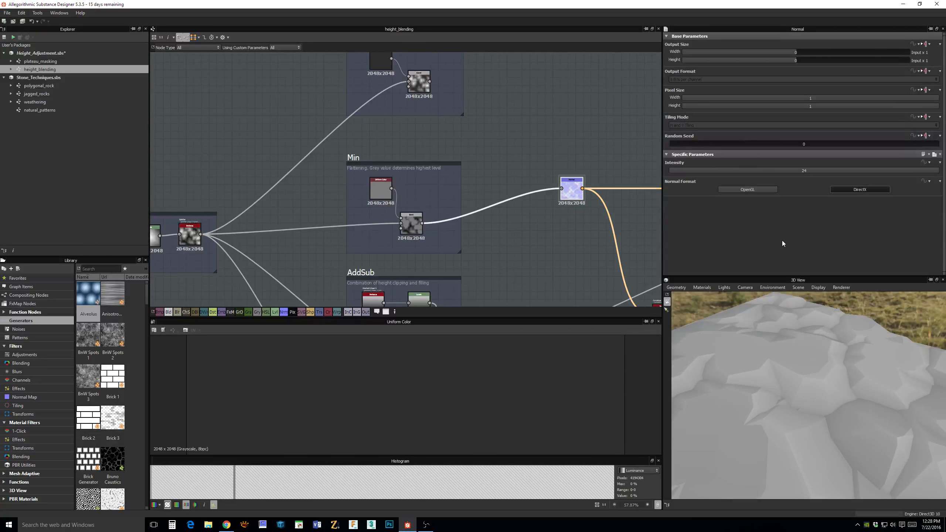
Set the output color of the Min frame's Uniform Color node to 255.
{"action": "left_click", "coordinate": [380, 189]}
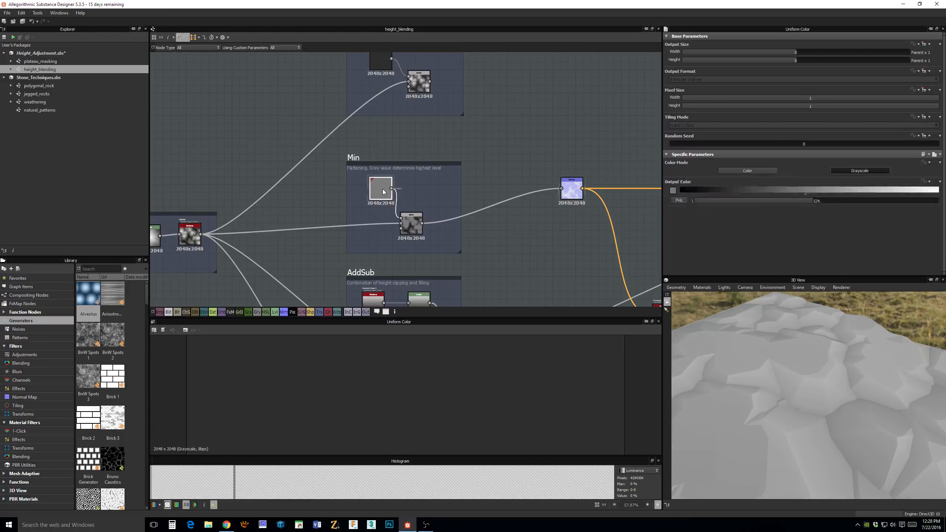
{"action": "left_click_drag", "start_coordinate": [809, 203], "coordinate": [944, 204]}
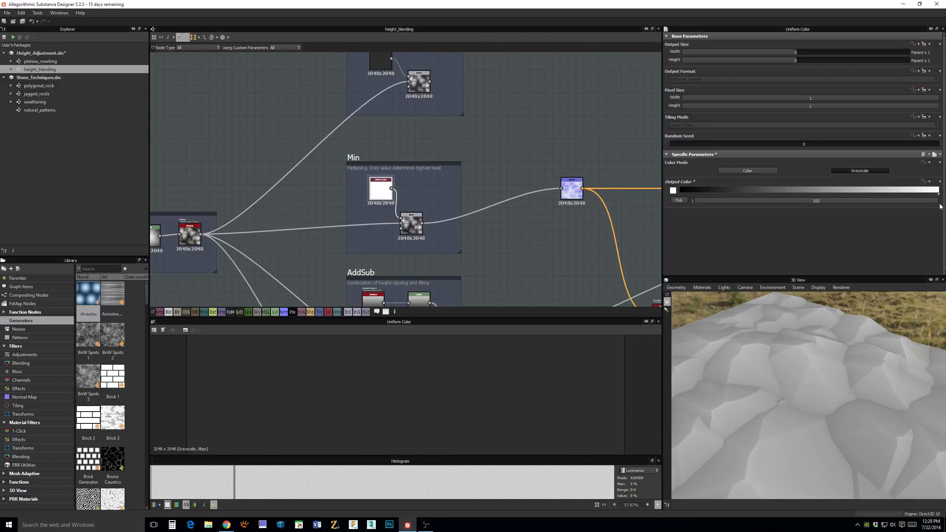
{"action": "mouse_move", "coordinate": [940, 207]}
{"action": "left_mouse_down"}
{"action": "mouse_move", "coordinate": [744, 219]}
{"action": "mouse_move", "coordinate": [940, 218]}
{"action": "left_mouse_up"}
Look over the Min, AddSub and Subtract frames and the output nodes in the graph.
{"action": "scroll", "coordinate": [539, 268], "scroll_direction": "down", "scroll_amount": 2}
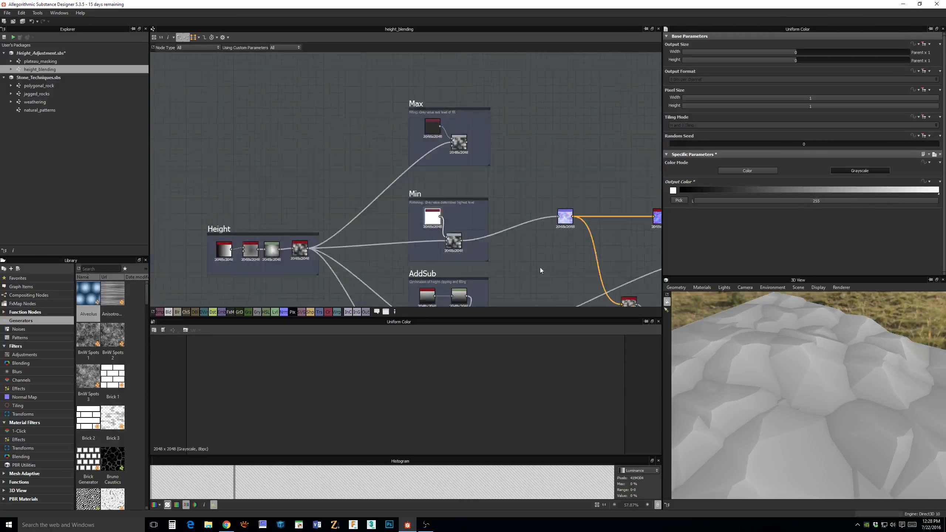
{"action": "middle_click_drag", "start_coordinate": [540, 268], "coordinate": [453, 63]}
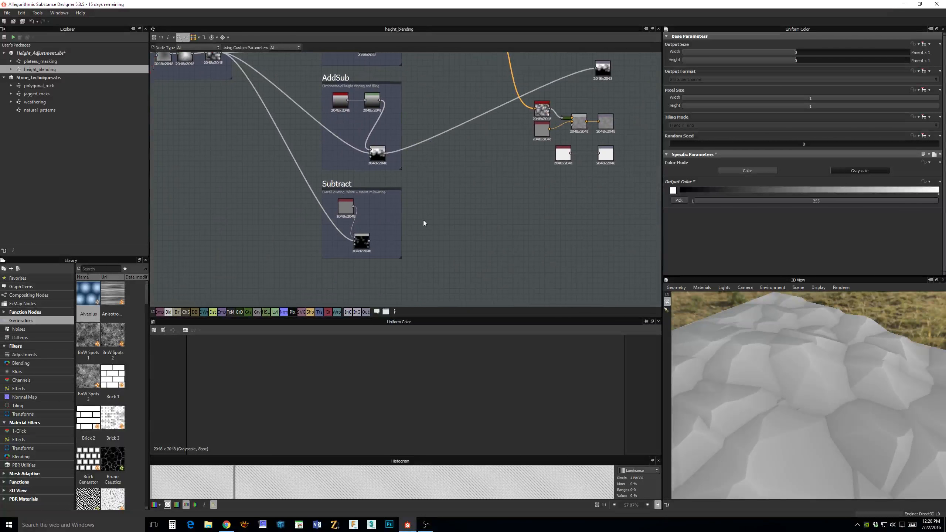
{"action": "middle_click_drag", "start_coordinate": [425, 221], "coordinate": [608, 297]}
{"action": "middle_click_drag", "start_coordinate": [531, 303], "coordinate": [374, 319]}
{"action": "middle_click_drag", "start_coordinate": [530, 261], "coordinate": [536, 279]}
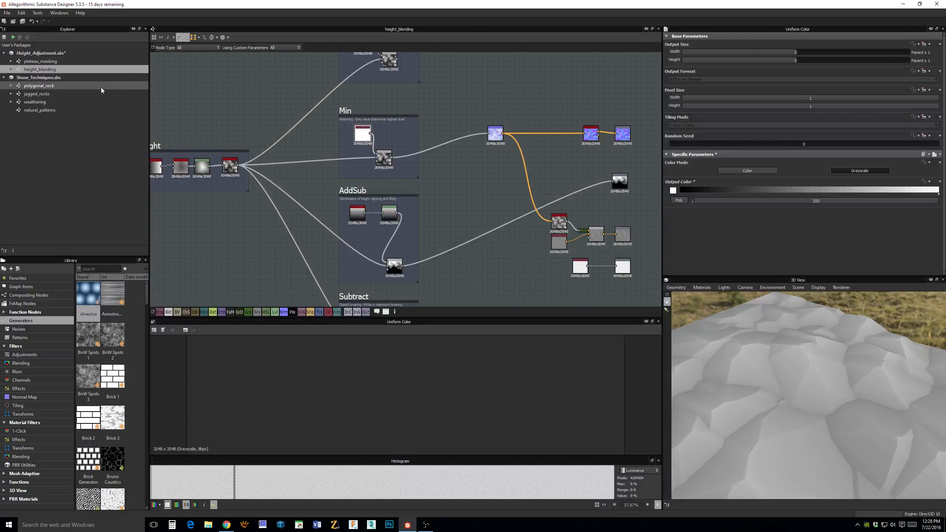
Open the plateau_masking graph and examine its masked plateau surface up close in the 3D preview.
{"action": "double_click", "coordinate": [49, 61]}
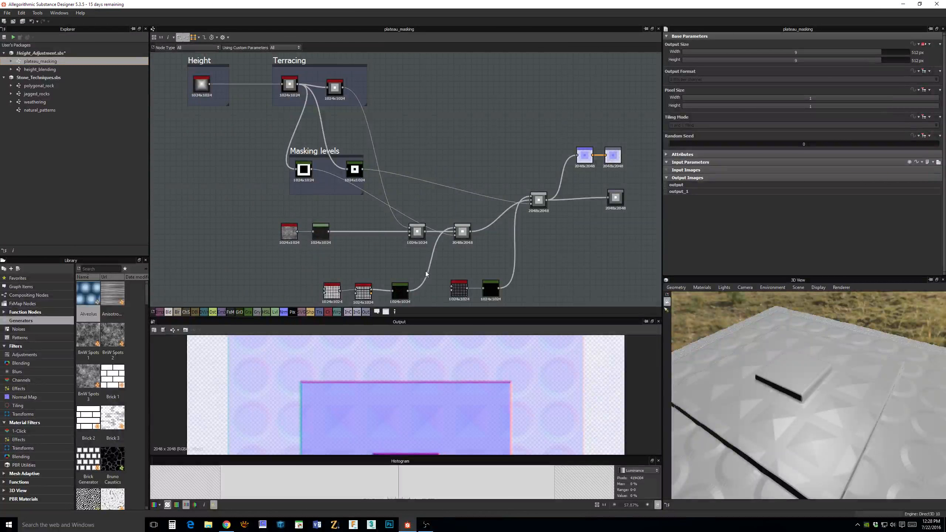
{"action": "middle_click_drag", "start_coordinate": [454, 149], "coordinate": [433, 199]}
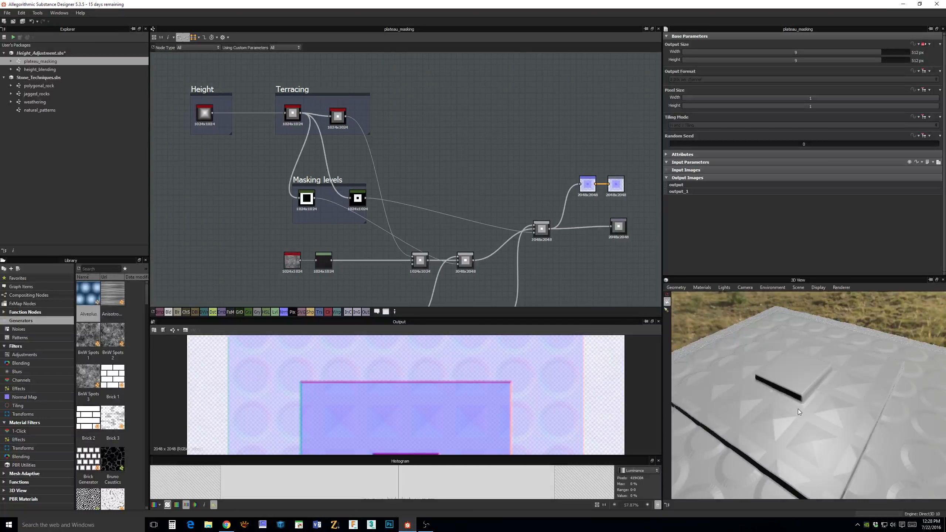
{"action": "left_click_drag", "start_coordinate": [798, 409], "coordinate": [778, 415]}
{"action": "scroll", "coordinate": [856, 402], "scroll_direction": "up", "scroll_amount": 3}
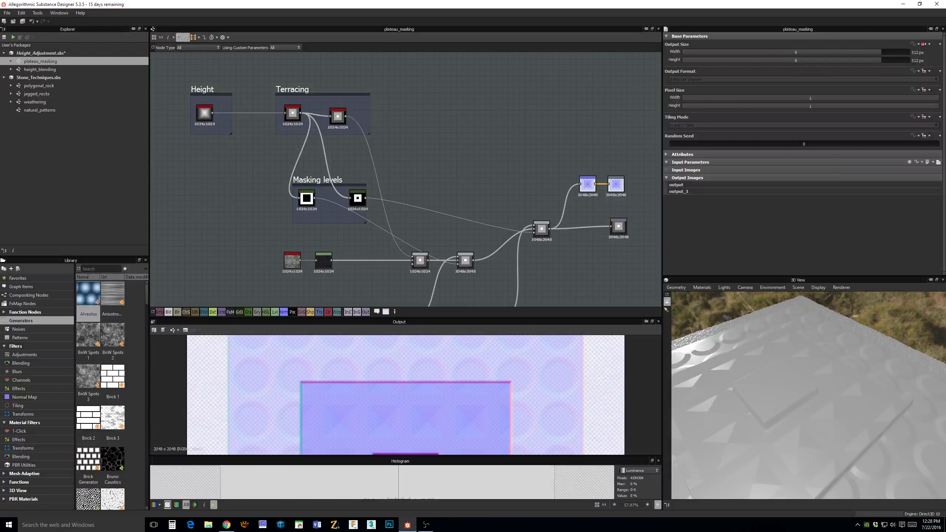
Examine the Height frame's pyramid Shape node in the 2D view.
{"action": "middle_click_drag", "start_coordinate": [420, 167], "coordinate": [586, 208]}
{"action": "scroll", "coordinate": [504, 200], "scroll_direction": "up", "scroll_amount": 1}
{"action": "scroll", "coordinate": [499, 204], "scroll_direction": "up", "scroll_amount": 2}
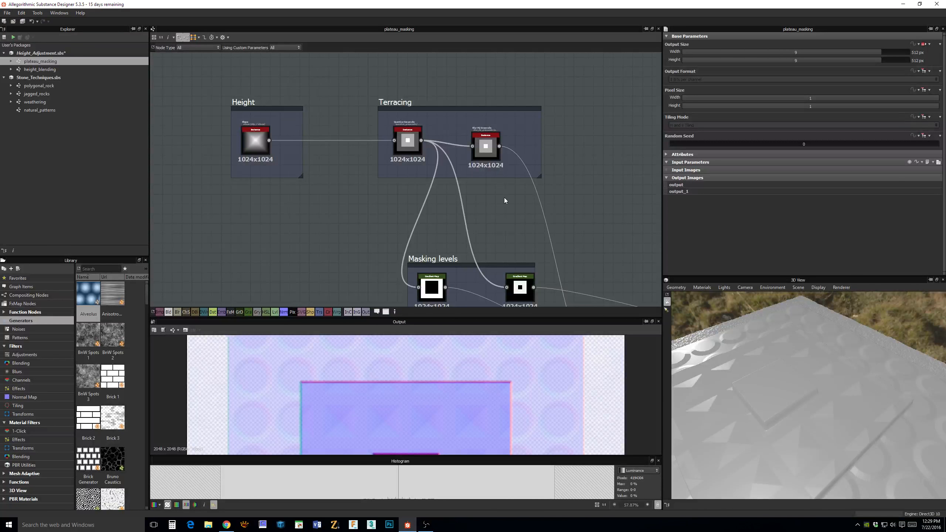
{"action": "mouse_move", "coordinate": [505, 200]}
{"action": "middle_mouse_down"}
{"action": "mouse_move", "coordinate": [444, 152]}
{"action": "mouse_move", "coordinate": [460, 201]}
{"action": "mouse_move", "coordinate": [501, 204]}
{"action": "middle_mouse_up"}
{"action": "double_click", "coordinate": [252, 140]}
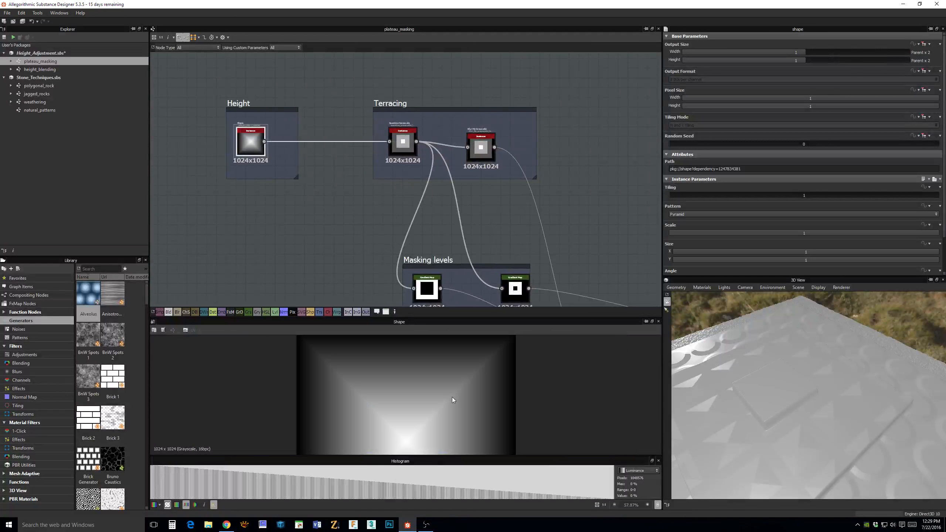
{"action": "scroll", "coordinate": [470, 414], "scroll_direction": "down", "scroll_amount": 4}
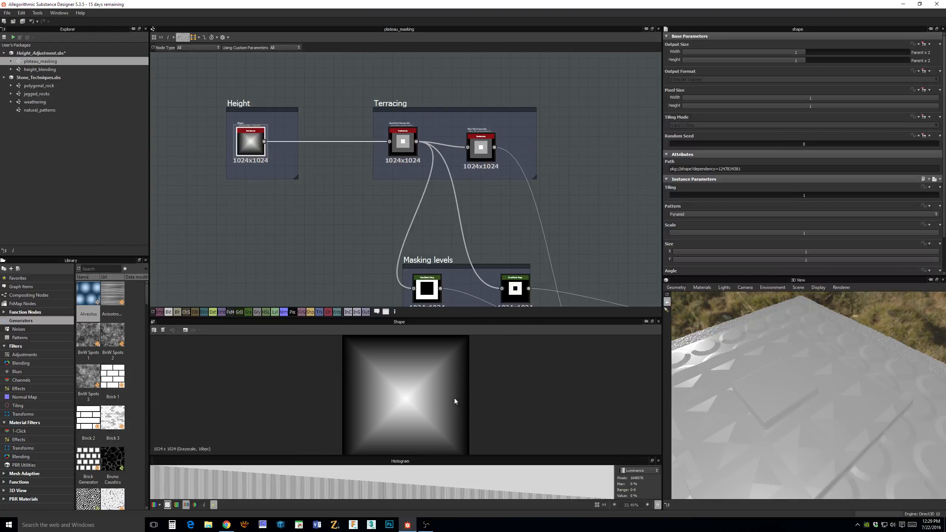
{"action": "scroll", "coordinate": [454, 398], "scroll_direction": "up", "scroll_amount": 2}
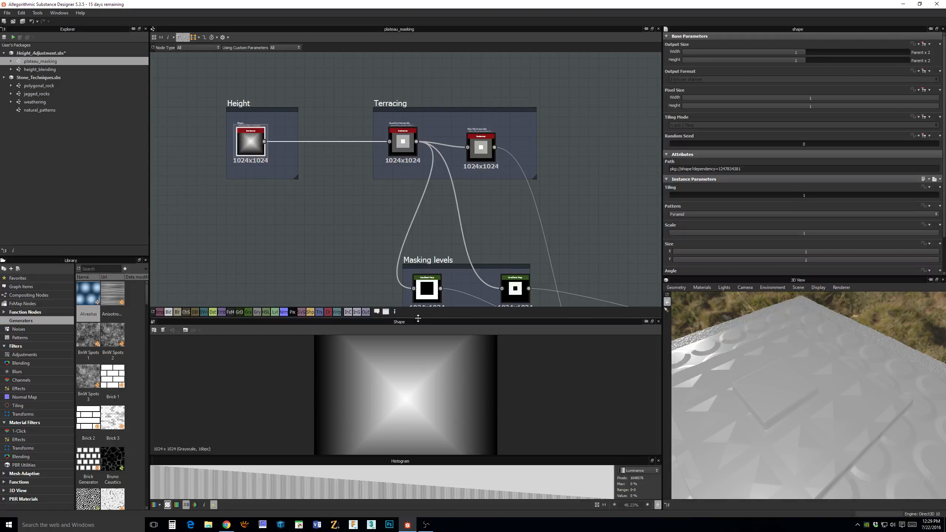
{"action": "middle_click_drag", "start_coordinate": [424, 187], "coordinate": [420, 215]}
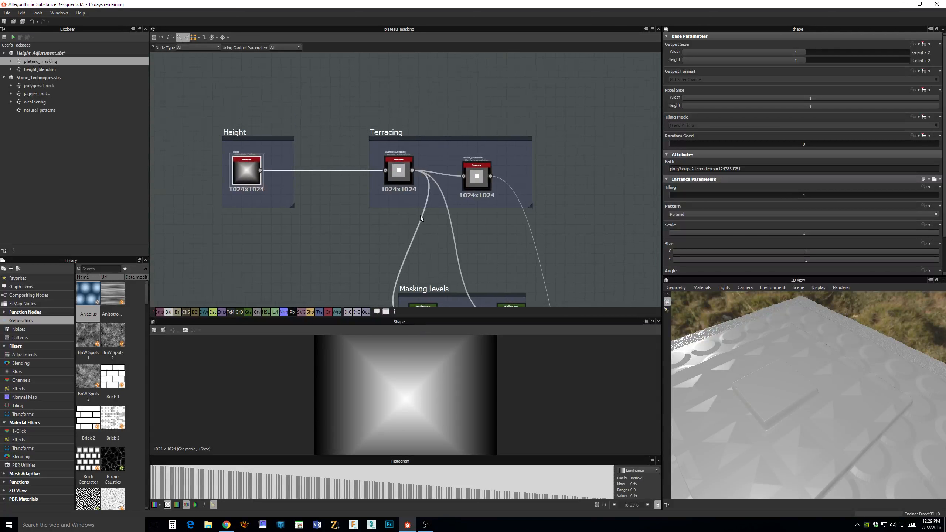
Display the Terracing frame's Quantize Grayscale node in the 2D view and inspect it up close in the graph.
{"action": "double_click", "coordinate": [398, 171]}
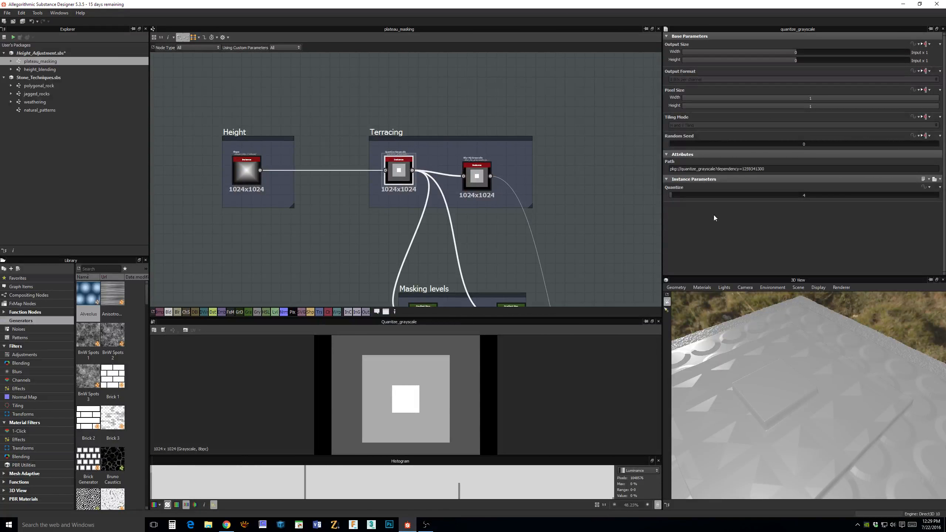
{"action": "middle_click_drag", "start_coordinate": [465, 216], "coordinate": [465, 292]}
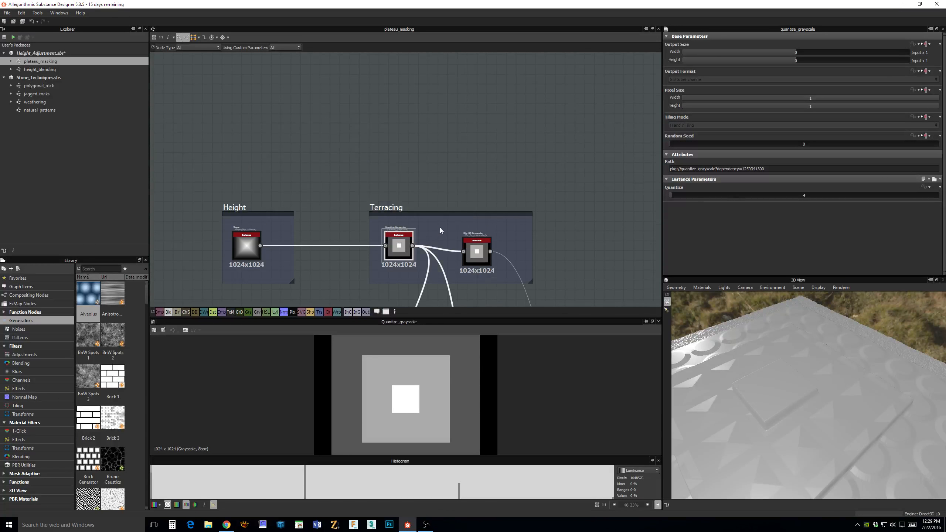
{"action": "middle_click_drag", "start_coordinate": [437, 254], "coordinate": [442, 170]}
{"action": "scroll", "coordinate": [442, 170], "scroll_direction": "up", "scroll_amount": 7}
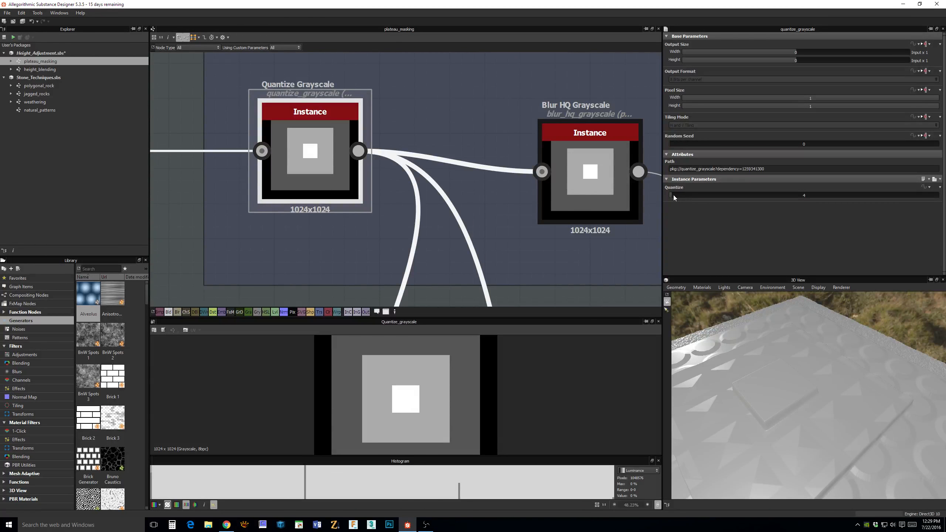
Try a Quantize value of 18 on the Quantize Grayscale node and set it back to 4.
{"action": "left_click_drag", "start_coordinate": [674, 196], "coordinate": [687, 195]}
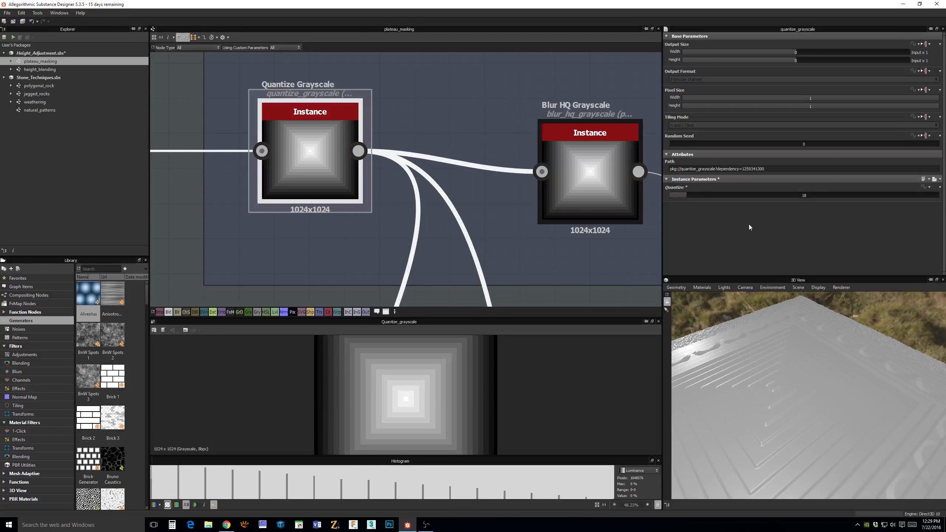
{"action": "scroll", "coordinate": [328, 189], "scroll_direction": "up", "scroll_amount": 2}
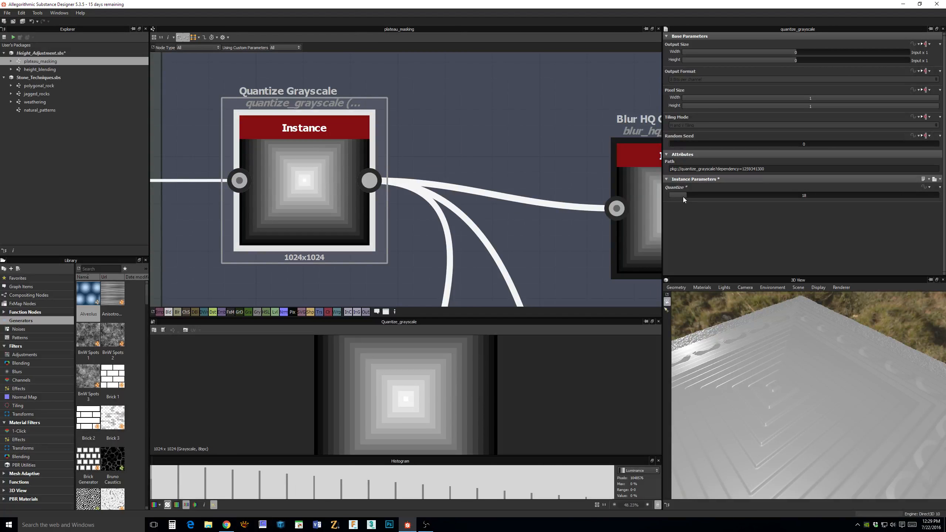
{"action": "left_click_drag", "start_coordinate": [683, 197], "coordinate": [672, 200]}
{"action": "scroll", "coordinate": [558, 249], "scroll_direction": "down", "scroll_amount": 3}
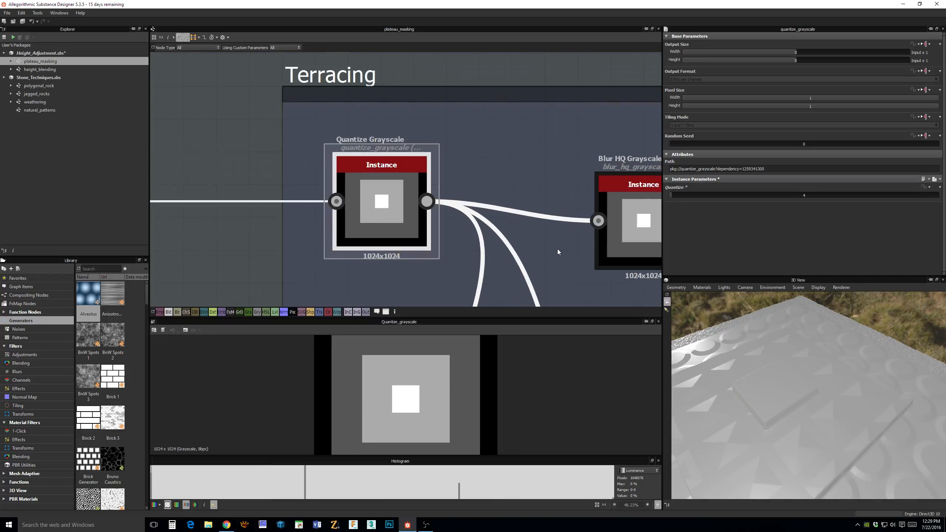
Move the Blur HQ Grayscale node slightly so it lines up level with the Quantize Grayscale node.
{"action": "middle_click_drag", "start_coordinate": [557, 249], "coordinate": [499, 94]}
{"action": "scroll", "coordinate": [537, 179], "scroll_direction": "down", "scroll_amount": 3}
{"action": "middle_click_drag", "start_coordinate": [549, 190], "coordinate": [545, 112]}
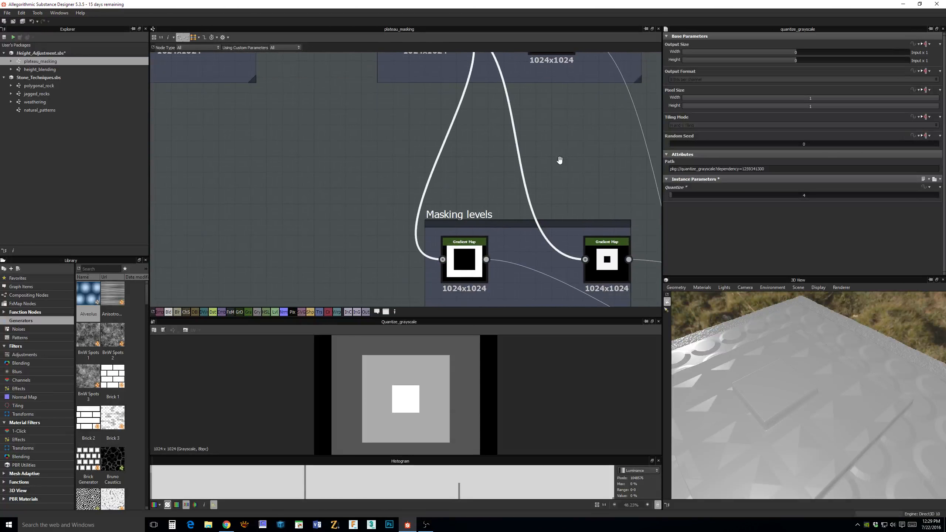
{"action": "middle_click_drag", "start_coordinate": [559, 158], "coordinate": [535, 255]}
{"action": "left_click_drag", "start_coordinate": [535, 114], "coordinate": [543, 105]}
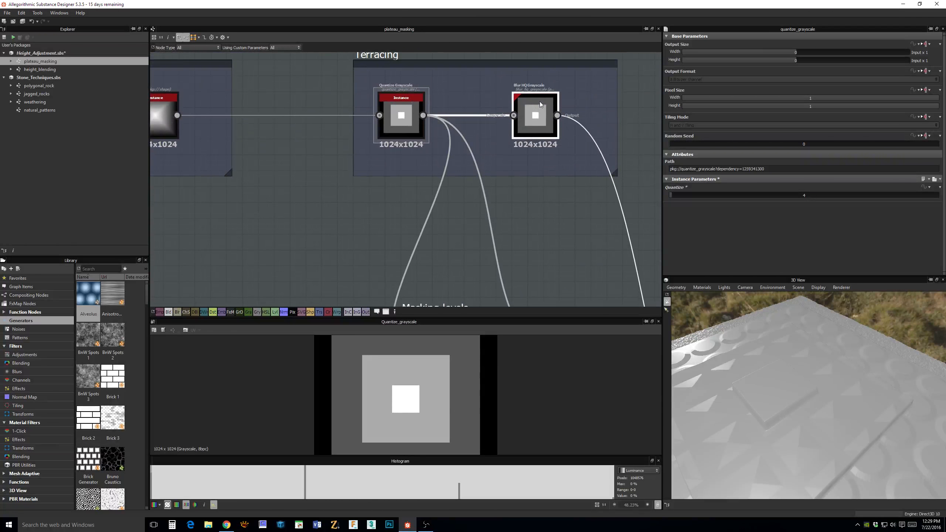
Display the first Gradient Map of the Masking levels frame in the 2D view and inspect its gradient.
{"action": "middle_click_drag", "start_coordinate": [557, 203], "coordinate": [559, 136]}
{"action": "left_click", "coordinate": [456, 283]}
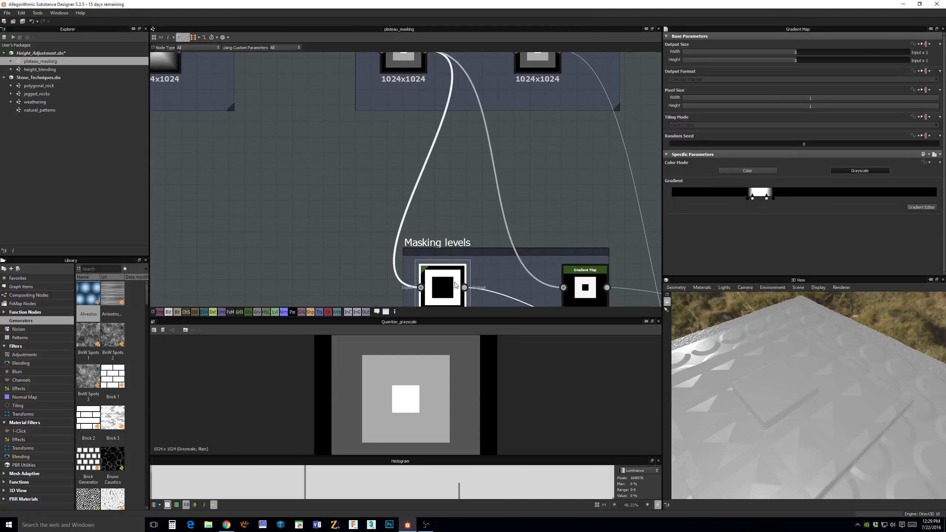
{"action": "scroll", "coordinate": [559, 217], "scroll_direction": "down", "scroll_amount": 2}
{"action": "middle_click_drag", "start_coordinate": [489, 251], "coordinate": [500, 213]}
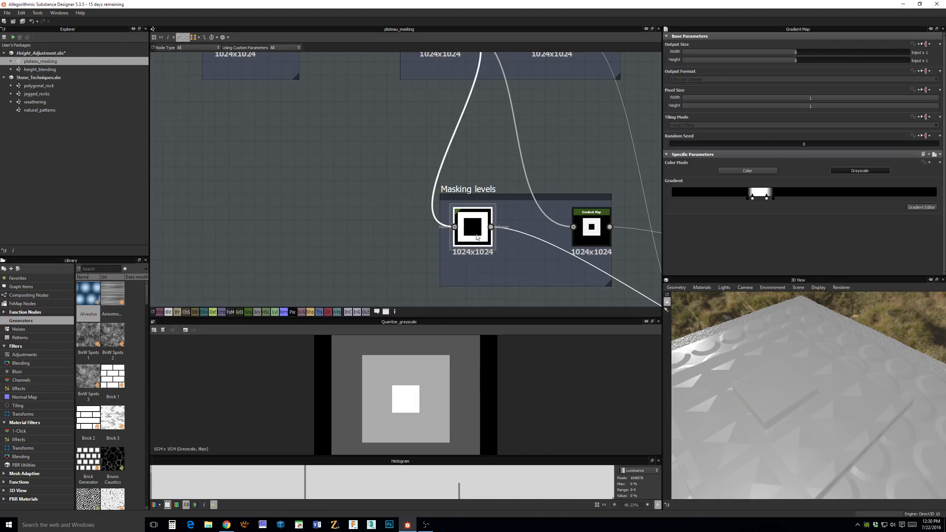
{"action": "double_click", "coordinate": [472, 226]}
{"action": "middle_click_drag", "start_coordinate": [459, 133], "coordinate": [465, 186]}
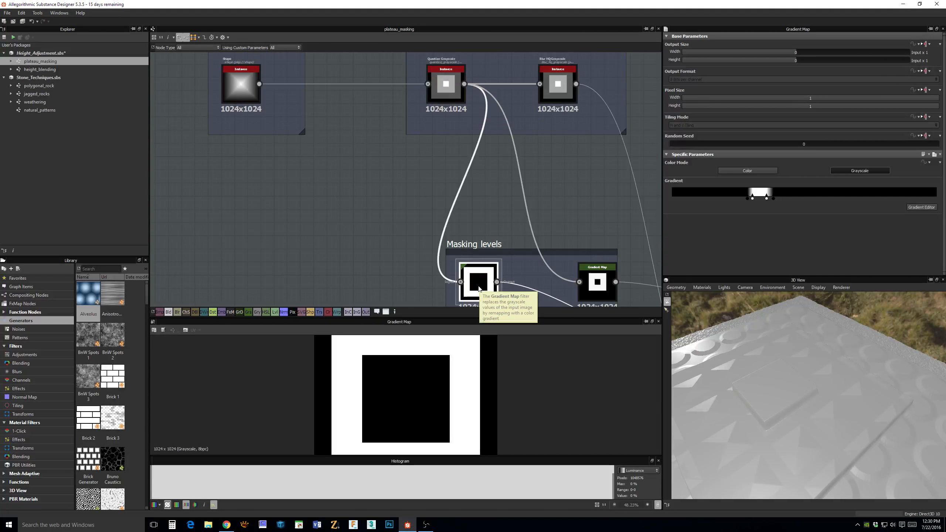
Follow the mask connections to the final Blend node before the outputs and inspect its result and parameters.
{"action": "middle_click_drag", "start_coordinate": [624, 228], "coordinate": [448, 138]}
{"action": "scroll", "coordinate": [541, 190], "scroll_direction": "down", "scroll_amount": 3}
{"action": "middle_click_drag", "start_coordinate": [540, 193], "coordinate": [460, 131]}
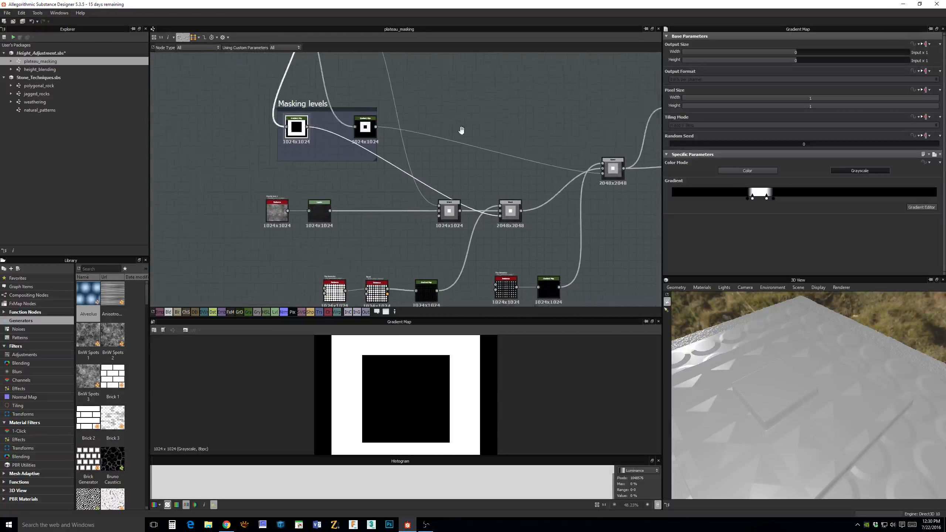
{"action": "middle_click_drag", "start_coordinate": [493, 206], "coordinate": [472, 165]}
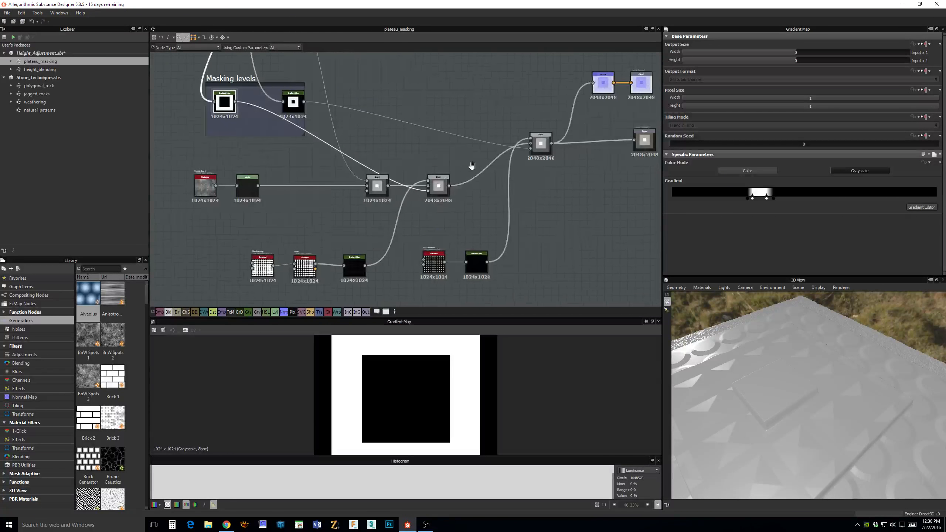
{"action": "left_click", "coordinate": [544, 150]}
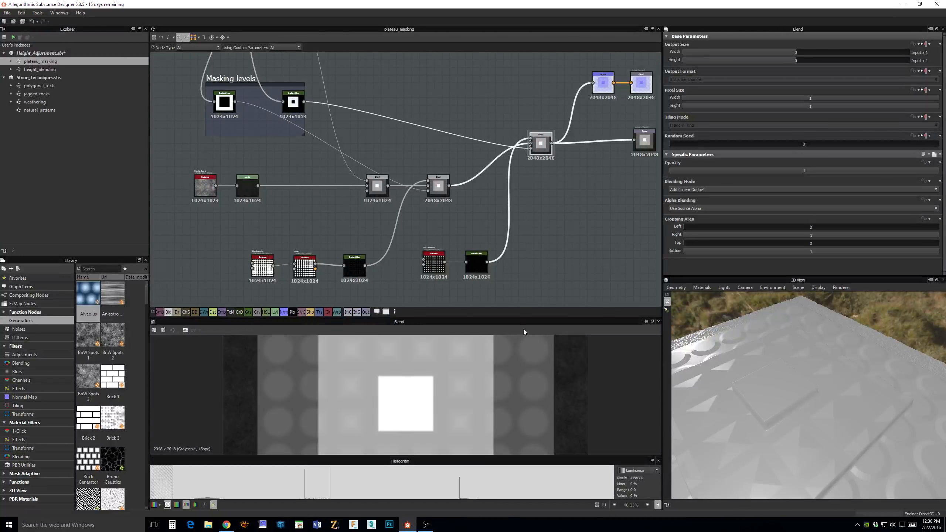
Inspect the Fractal Sum 1 node and the Levels node that darkens it.
{"action": "middle_click_drag", "start_coordinate": [266, 223], "coordinate": [313, 209]}
{"action": "scroll", "coordinate": [350, 211], "scroll_direction": "up", "scroll_amount": 2}
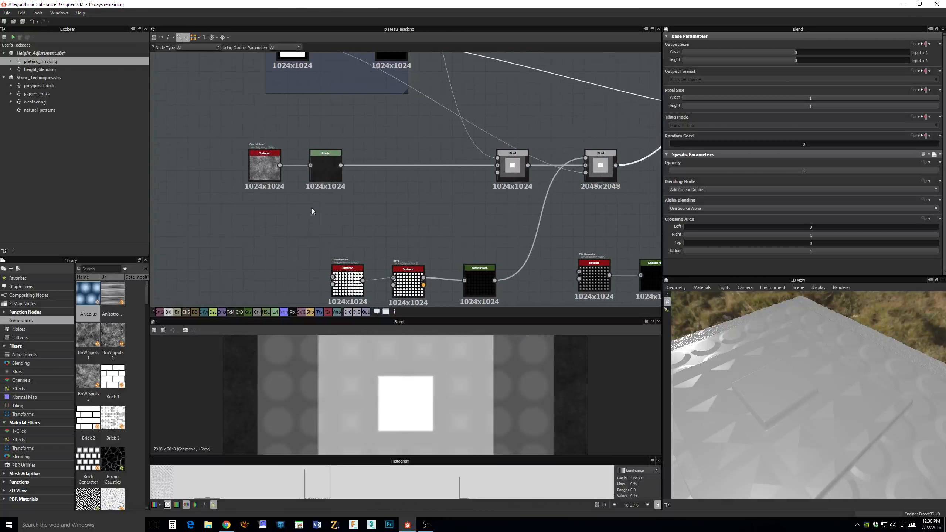
{"action": "scroll", "coordinate": [263, 170], "scroll_direction": "up", "scroll_amount": 5}
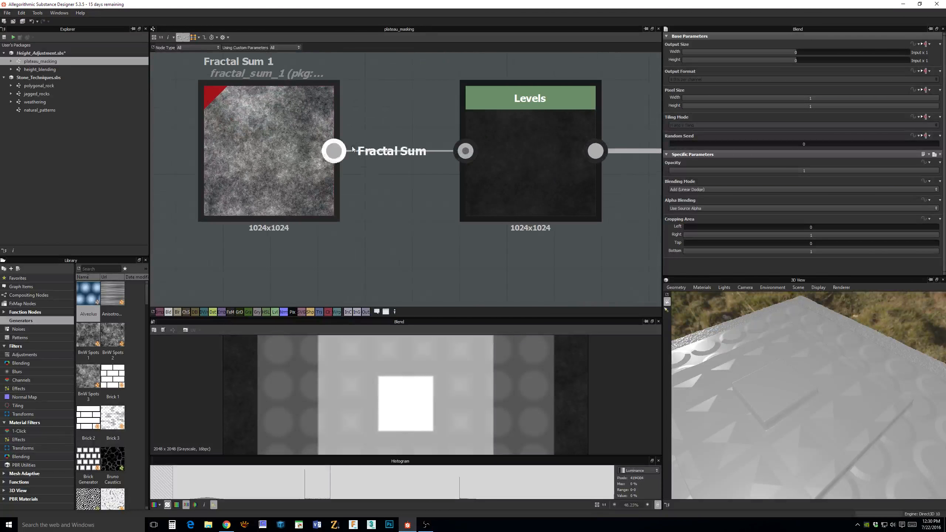
{"action": "left_click", "coordinate": [488, 158]}
{"action": "left_click", "coordinate": [288, 124]}
{"action": "left_click", "coordinate": [556, 165]}
{"action": "scroll", "coordinate": [579, 176], "scroll_direction": "down", "scroll_amount": 2}
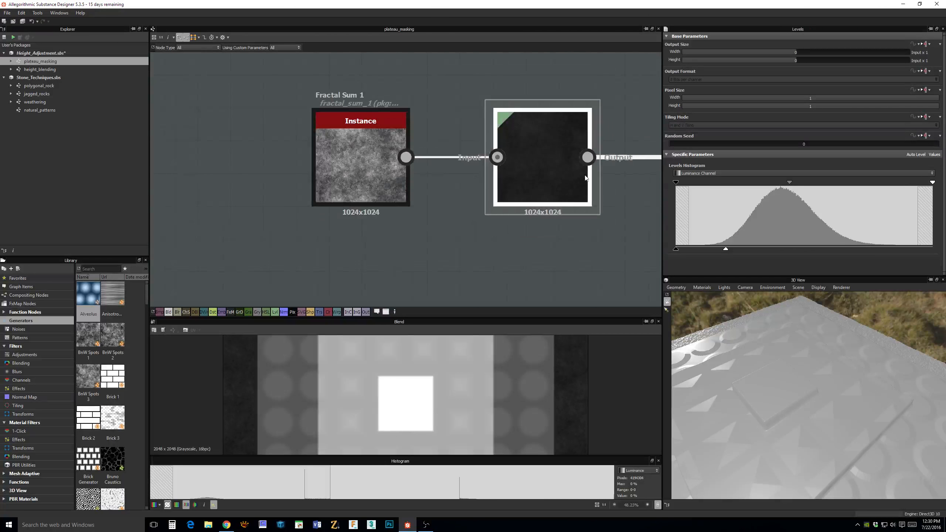
Trace the Levels output through the chained Blend nodes to the final Blend and check its inputs.
{"action": "middle_click_drag", "start_coordinate": [587, 177], "coordinate": [329, 175]}
{"action": "scroll", "coordinate": [329, 176], "scroll_direction": "down", "scroll_amount": 2}
{"action": "middle_click_drag", "start_coordinate": [474, 162], "coordinate": [300, 207]}
{"action": "middle_click_drag", "start_coordinate": [409, 197], "coordinate": [290, 208]}
{"action": "scroll", "coordinate": [290, 207], "scroll_direction": "down", "scroll_amount": 2}
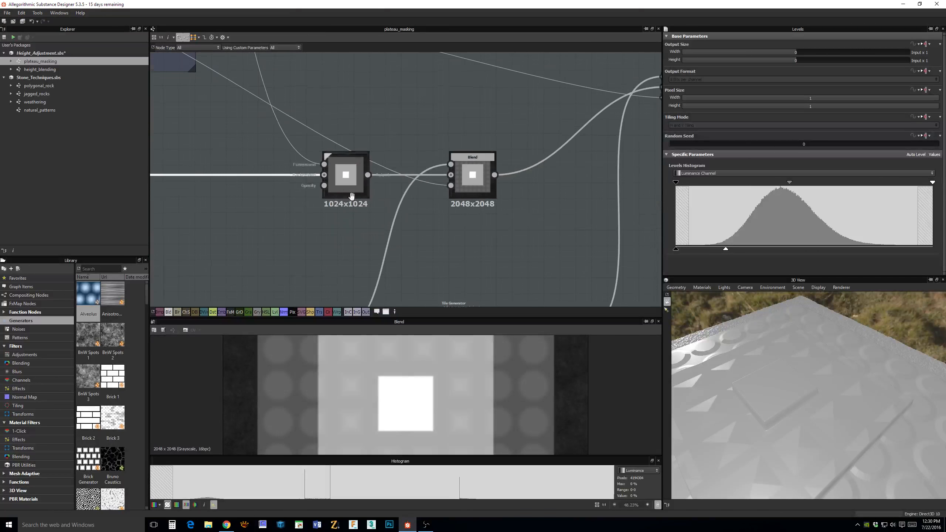
{"action": "middle_click_drag", "start_coordinate": [353, 195], "coordinate": [439, 284]}
{"action": "middle_click_drag", "start_coordinate": [490, 257], "coordinate": [301, 210]}
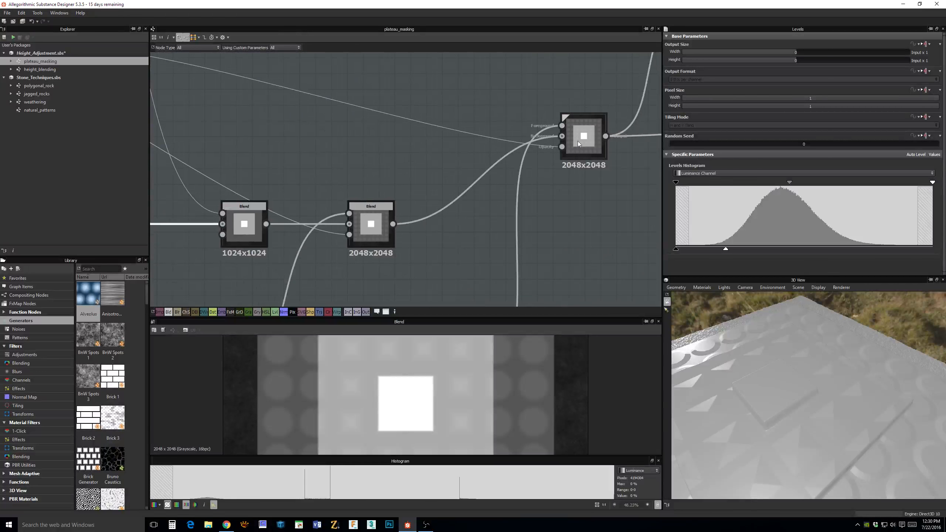
{"action": "left_click", "coordinate": [592, 123]}
{"action": "scroll", "coordinate": [652, 259], "scroll_direction": "down", "scroll_amount": 2}
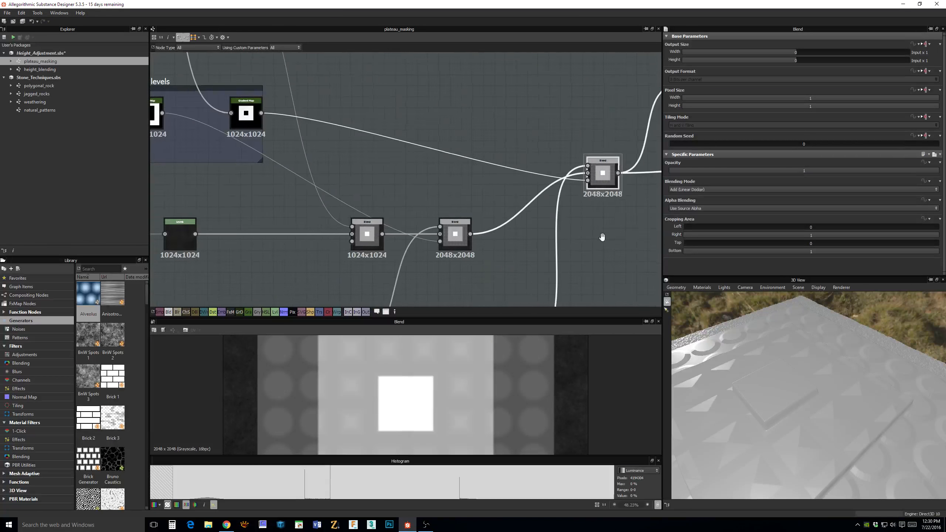
{"action": "middle_click_drag", "start_coordinate": [602, 237], "coordinate": [244, 255]}
{"action": "scroll", "coordinate": [539, 207], "scroll_direction": "down", "scroll_amount": 2}
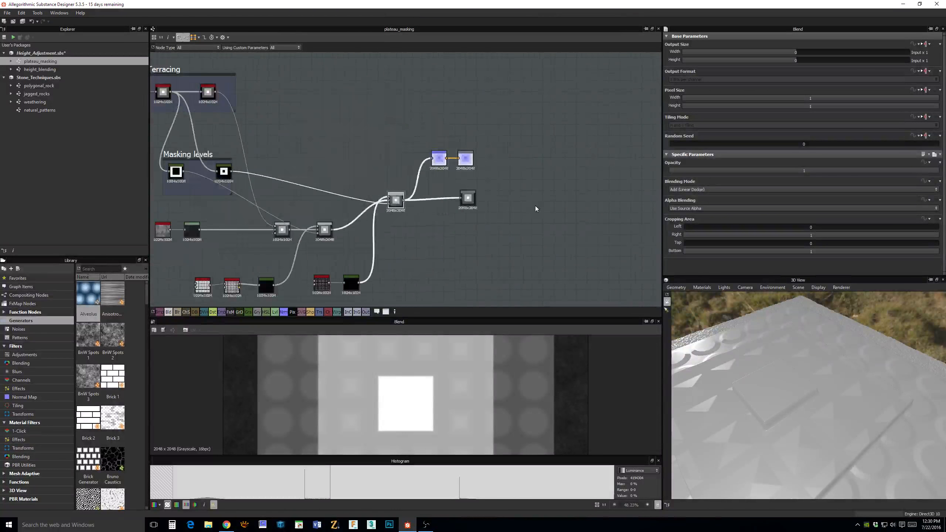
Display the normal output node in the 2D view and orbit the 3D preview around the plateau.
{"action": "middle_click_drag", "start_coordinate": [539, 207], "coordinate": [549, 166]}
{"action": "left_click", "coordinate": [487, 119]}
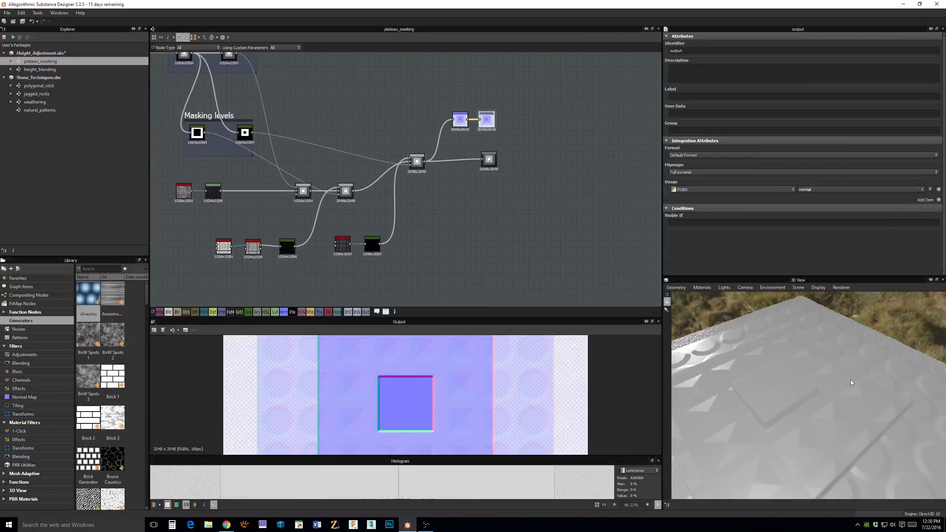
{"action": "mouse_move", "coordinate": [850, 380]}
{"action": "left_mouse_down"}
{"action": "mouse_move", "coordinate": [790, 369]}
{"action": "mouse_move", "coordinate": [729, 377]}
{"action": "mouse_move", "coordinate": [780, 391]}
{"action": "mouse_move", "coordinate": [863, 392]}
{"action": "left_mouse_up"}
Switch the default 3D material to physically_metallic_roughness with Tessellation and set its height Scale to about 0.893.
{"action": "left_click", "coordinate": [703, 288]}
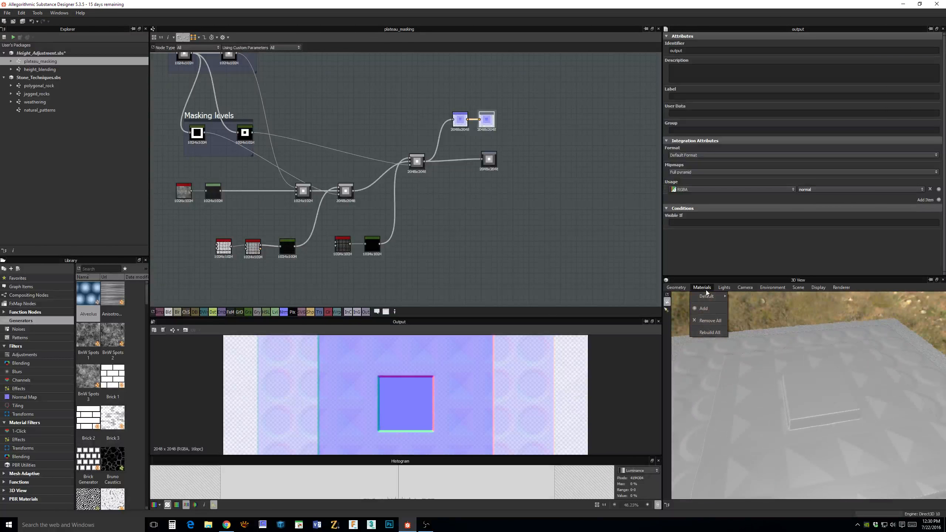
{"action": "mouse_move", "coordinate": [708, 297]}
{"action": "mouse_move", "coordinate": [747, 310]}
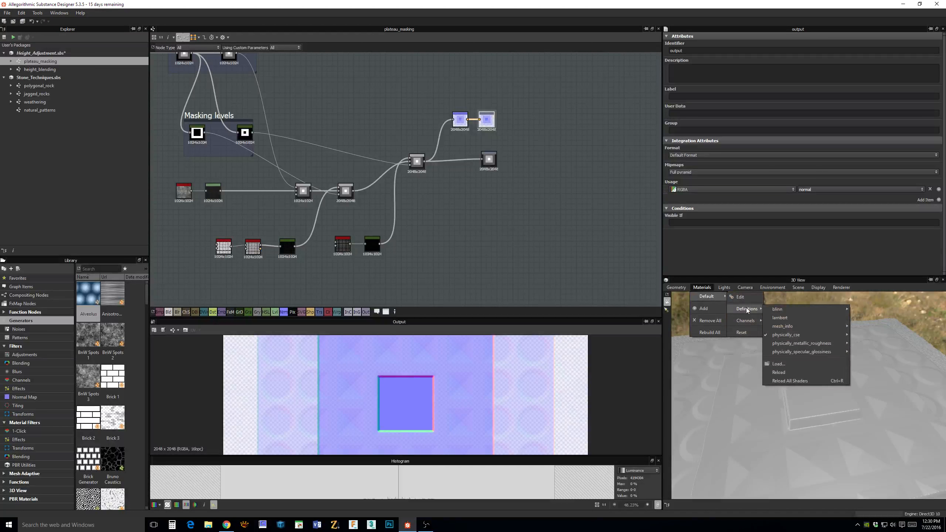
{"action": "mouse_move", "coordinate": [785, 344]}
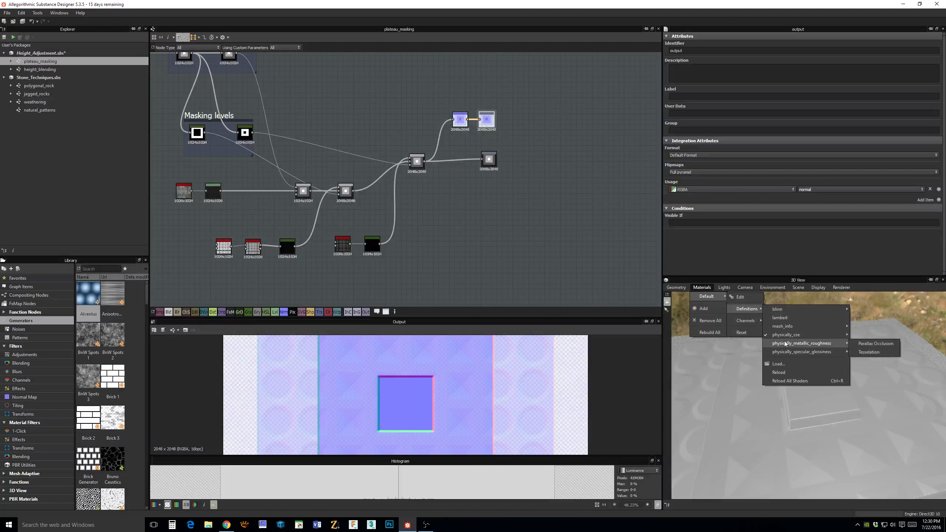
{"action": "left_click", "coordinate": [863, 352]}
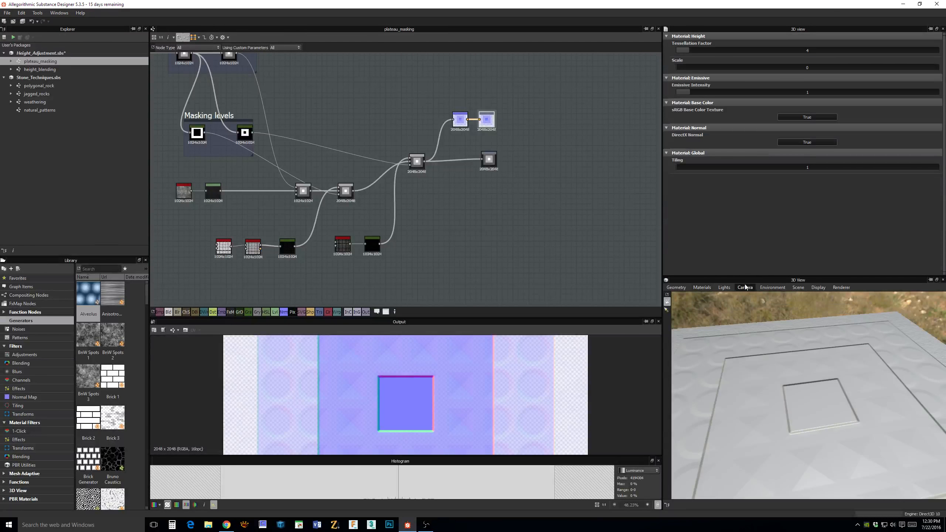
{"action": "left_click_drag", "start_coordinate": [682, 70], "coordinate": [917, 70]}
Examine the displaced plateau levels in the 3D preview from above, from a distance and from a low side angle.
{"action": "left_click_drag", "start_coordinate": [779, 411], "coordinate": [856, 420]}
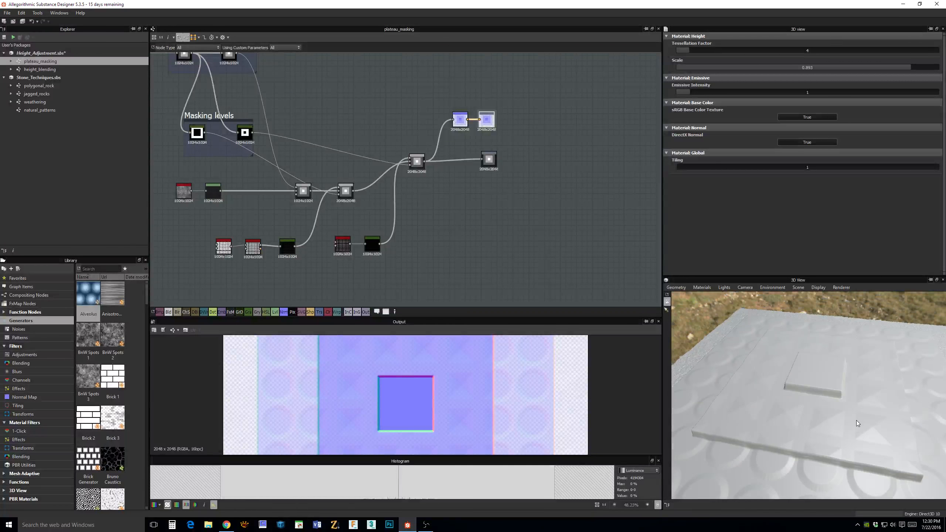
{"action": "scroll", "coordinate": [853, 414], "scroll_direction": "down", "scroll_amount": 1}
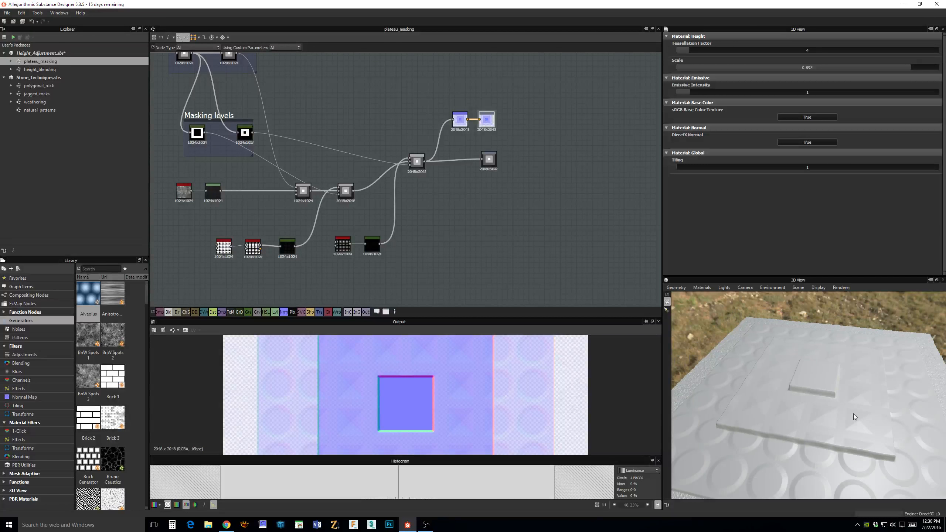
{"action": "scroll", "coordinate": [854, 414], "scroll_direction": "down", "scroll_amount": 1}
{"action": "left_click_drag", "start_coordinate": [857, 414], "coordinate": [789, 375]}
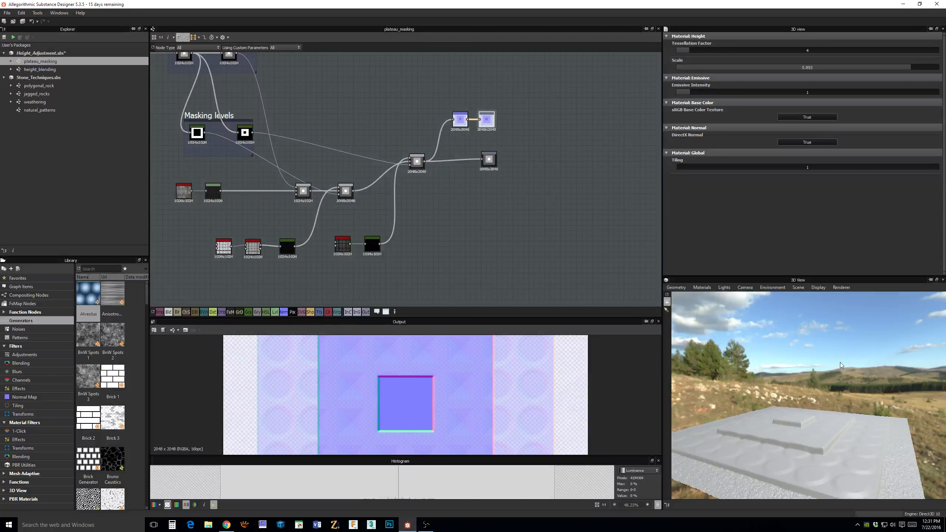
{"action": "left_click_drag", "start_coordinate": [839, 363], "coordinate": [795, 352]}
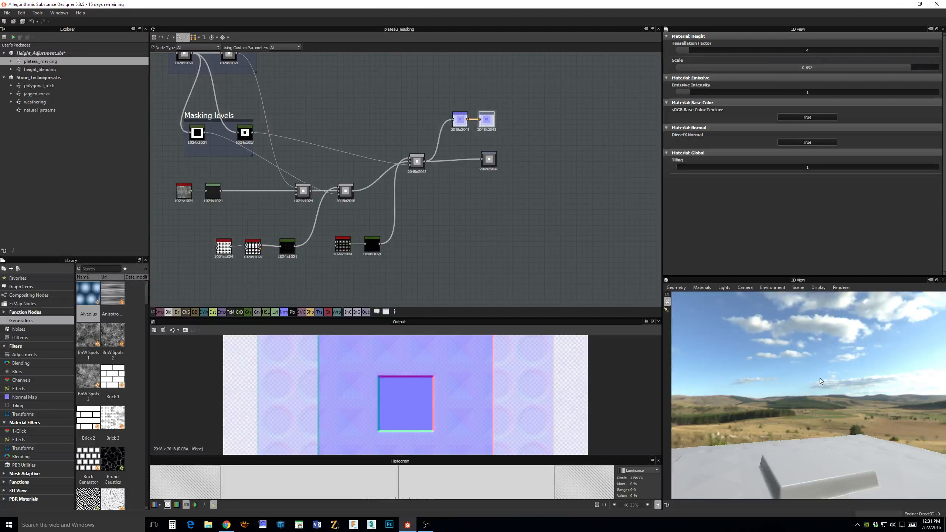
Orbit the 3D preview to look down on the plateau's central square and the patterned terraces around it.
{"action": "left_click_drag", "start_coordinate": [820, 378], "coordinate": [762, 414]}
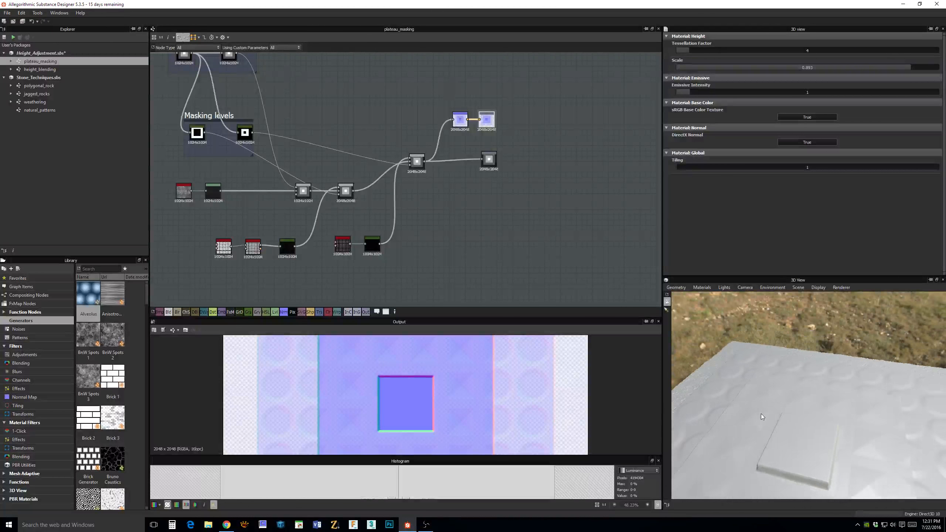
{"action": "left_click_drag", "start_coordinate": [868, 325], "coordinate": [833, 432]}
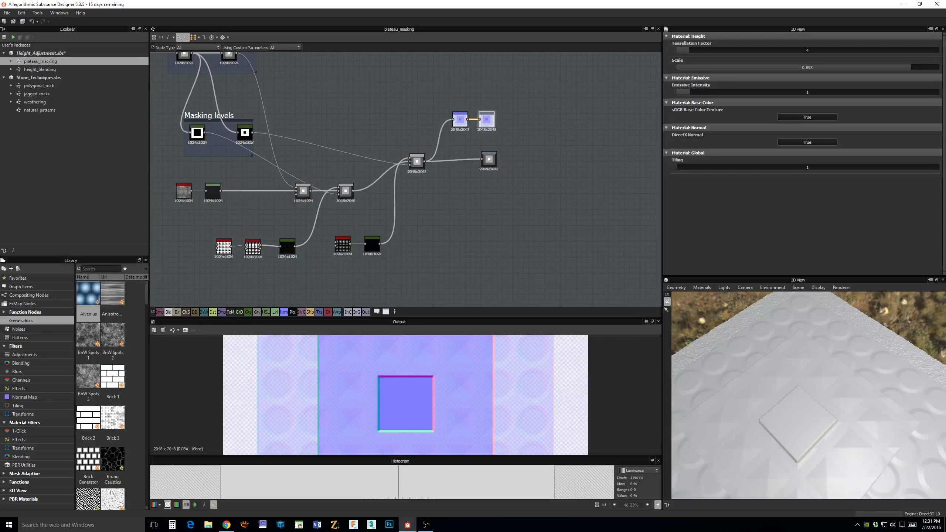
Open the weathering graph and examine its edge chip bevel, facet and slope blur erosion groups.
{"action": "left_click", "coordinate": [35, 102]}
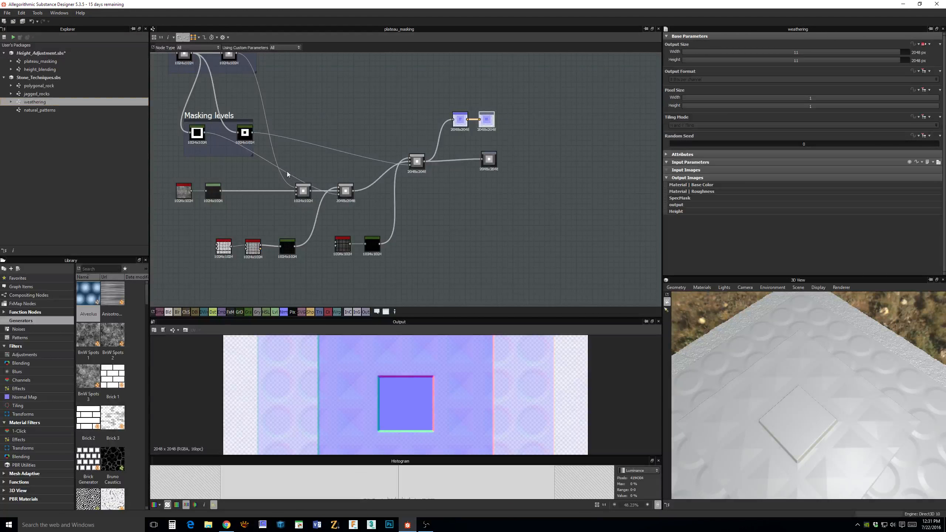
{"action": "middle_click_drag", "start_coordinate": [492, 229], "coordinate": [538, 219]}
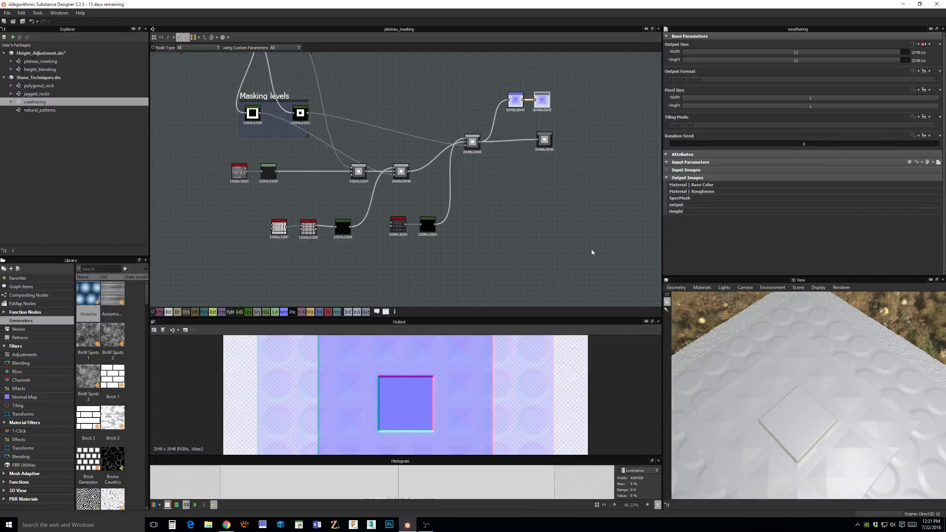
{"action": "double_click", "coordinate": [36, 104]}
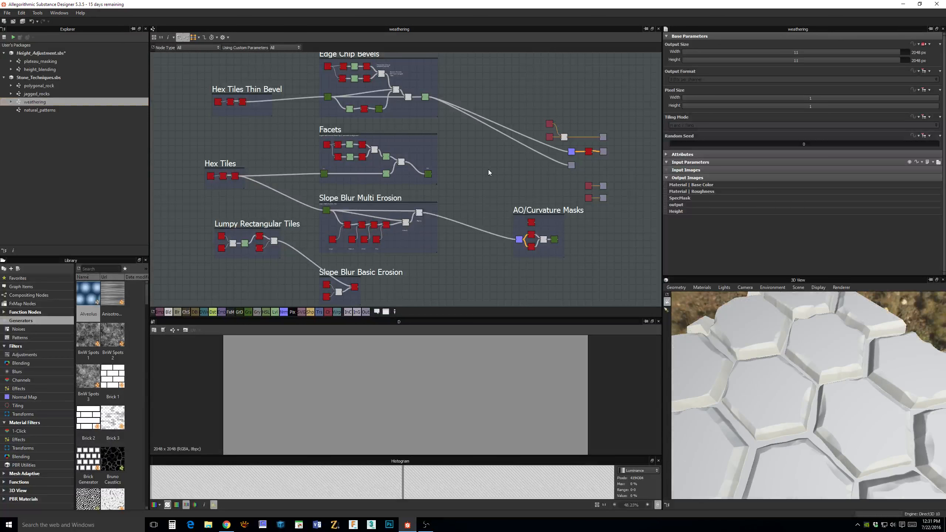
{"action": "middle_click_drag", "start_coordinate": [473, 175], "coordinate": [488, 196]}
{"action": "scroll", "coordinate": [533, 194], "scroll_direction": "up", "scroll_amount": 1}
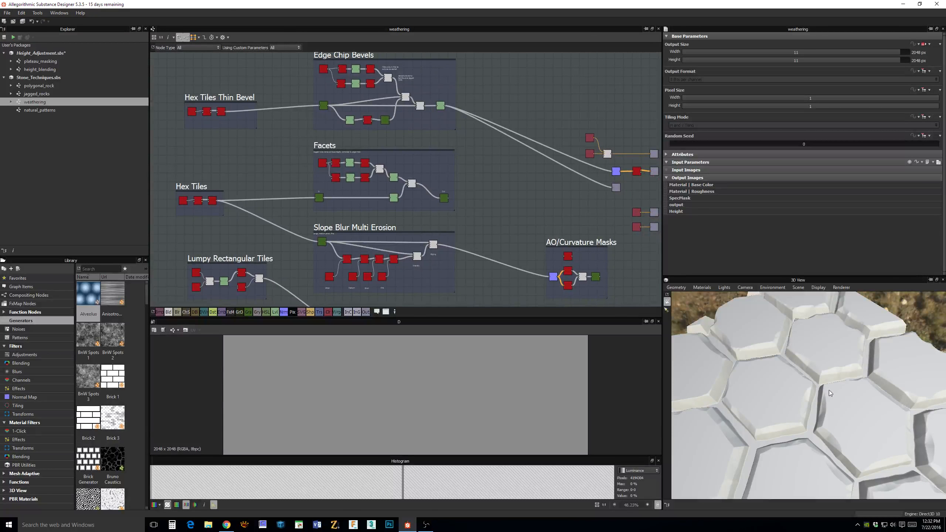
{"action": "scroll", "coordinate": [467, 178], "scroll_direction": "down", "scroll_amount": 2}
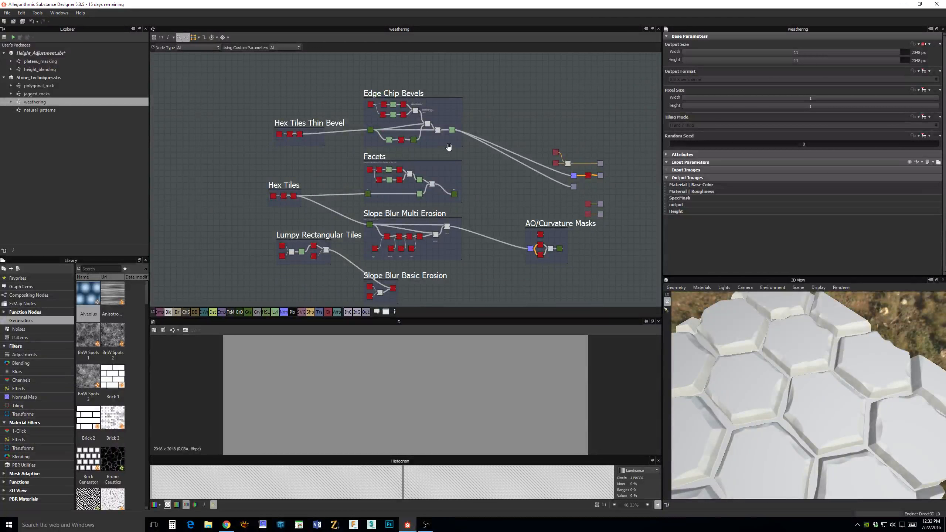
{"action": "middle_click_drag", "start_coordinate": [448, 130], "coordinate": [435, 108]}
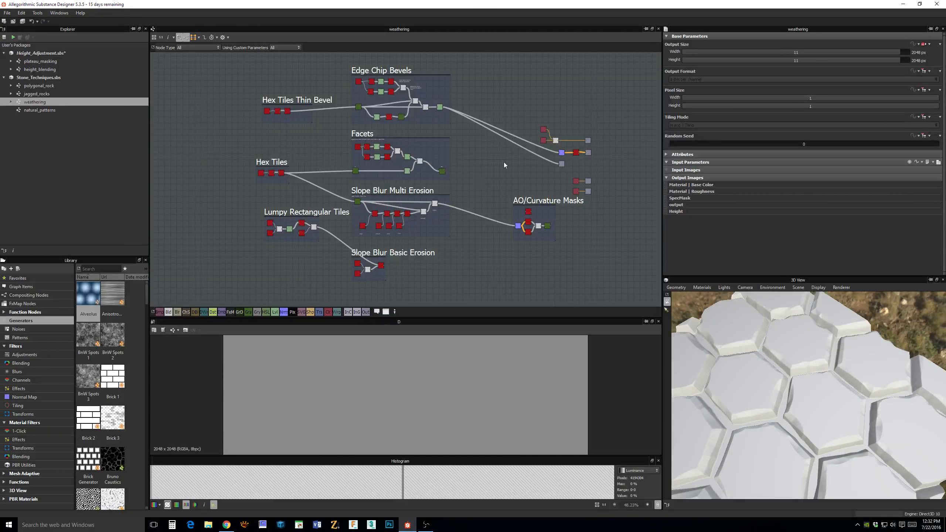
{"action": "middle_click_drag", "start_coordinate": [458, 259], "coordinate": [497, 239]}
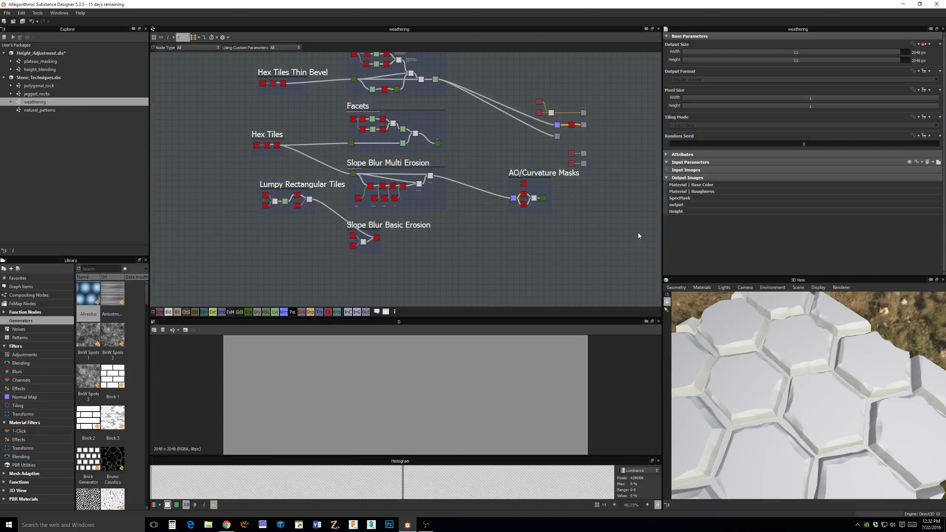
{"action": "middle_click_drag", "start_coordinate": [501, 265], "coordinate": [536, 191]}
{"action": "scroll", "coordinate": [527, 246], "scroll_direction": "up", "scroll_amount": 2}
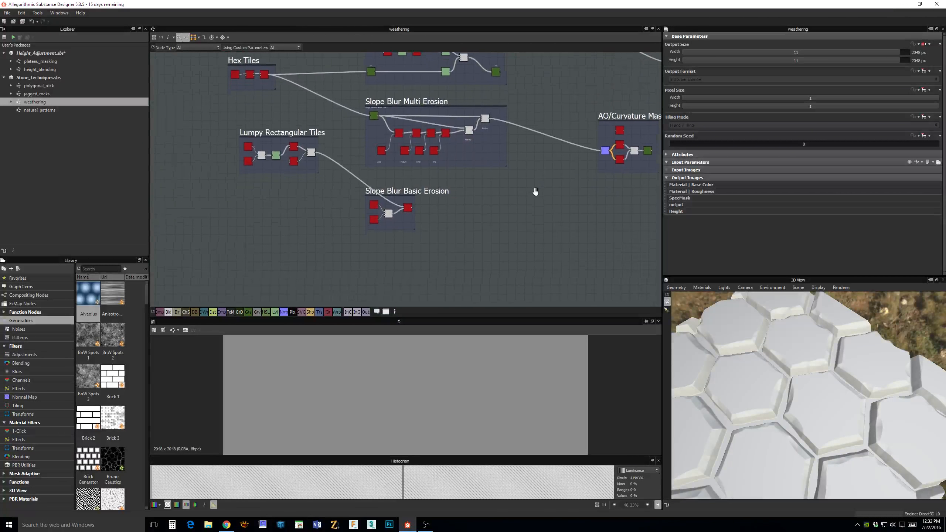
{"action": "scroll", "coordinate": [535, 191], "scroll_direction": "up", "scroll_amount": 1}
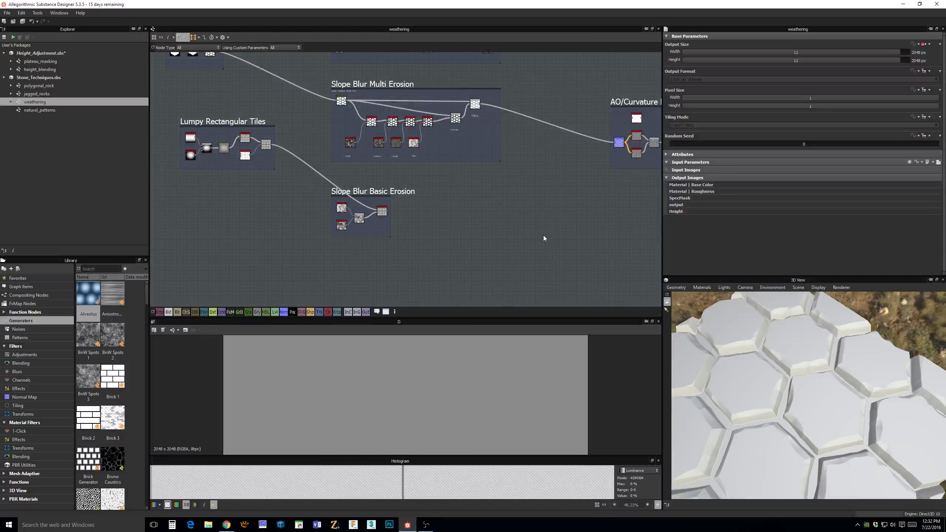
Open the natural_patterns graph and examine the Faster setup in the Voronoi/Cell Noise/Cracking frame.
{"action": "double_click", "coordinate": [44, 109]}
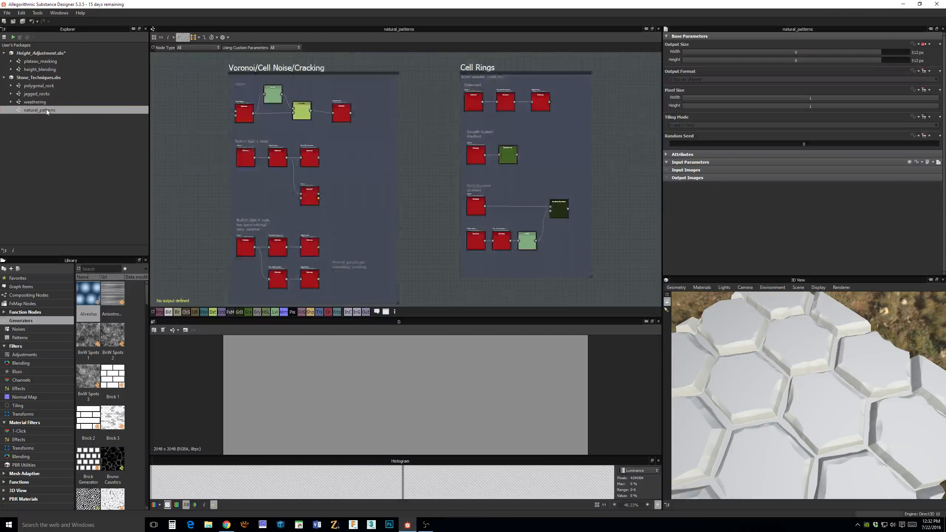
{"action": "middle_click_drag", "start_coordinate": [412, 194], "coordinate": [484, 220]}
{"action": "scroll", "coordinate": [437, 194], "scroll_direction": "up", "scroll_amount": 1}
{"action": "middle_click_drag", "start_coordinate": [474, 182], "coordinate": [513, 241]}
{"action": "scroll", "coordinate": [495, 188], "scroll_direction": "up", "scroll_amount": 2}
{"action": "scroll", "coordinate": [495, 191], "scroll_direction": "up", "scroll_amount": 3}
{"action": "scroll", "coordinate": [513, 249], "scroll_direction": "down", "scroll_amount": 2}
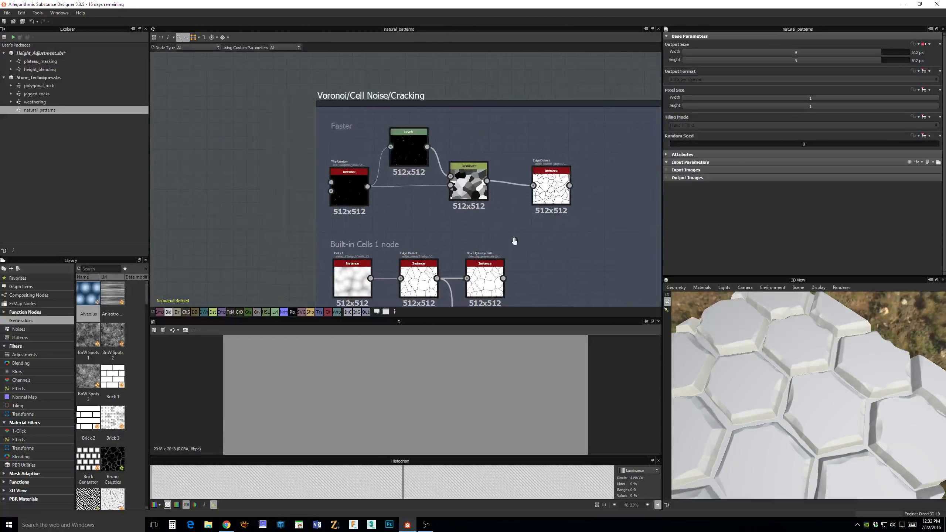
{"action": "scroll", "coordinate": [435, 214], "scroll_direction": "up", "scroll_amount": 2}
{"action": "middle_click_drag", "start_coordinate": [434, 214], "coordinate": [436, 235]}
{"action": "mouse_move", "coordinate": [434, 198]}
{"action": "middle_mouse_down"}
{"action": "mouse_move", "coordinate": [434, 235]}
{"action": "mouse_move", "coordinate": [428, 216]}
{"action": "middle_mouse_up"}
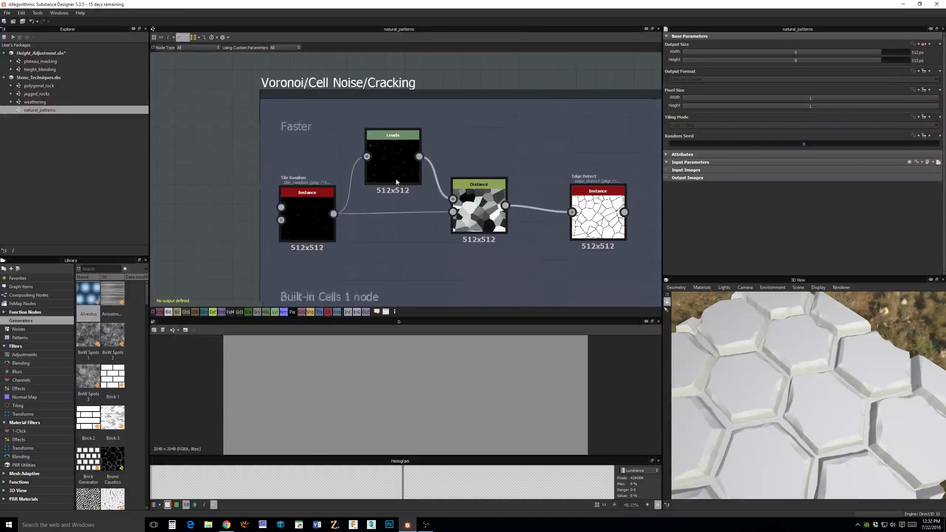
{"action": "scroll", "coordinate": [398, 181], "scroll_direction": "up", "scroll_amount": 4}
Inspect the Faster setup's Tile Random, Distance and Edge Detect nodes, showing the Edge Detect result in the 2D view.
{"action": "left_click", "coordinate": [219, 233]}
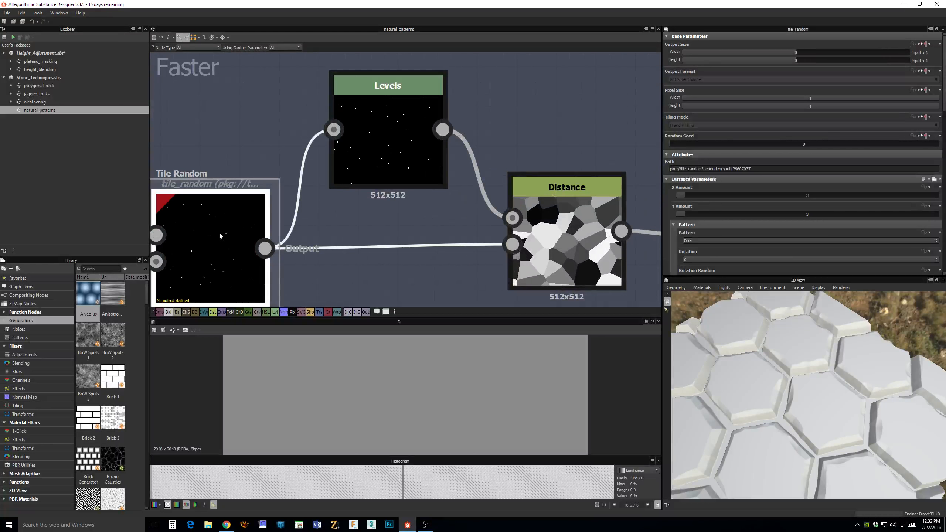
{"action": "left_click", "coordinate": [575, 232]}
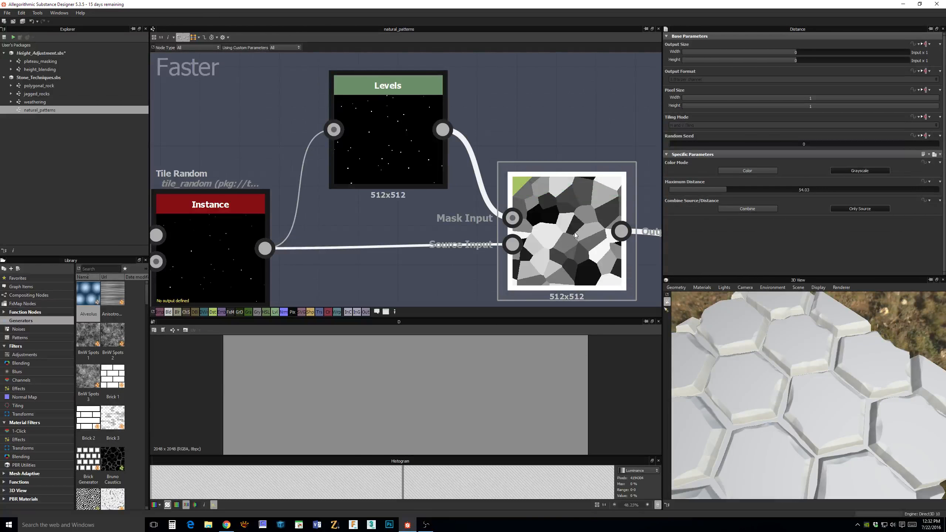
{"action": "scroll", "coordinate": [574, 233], "scroll_direction": "down", "scroll_amount": 3}
{"action": "middle_click_drag", "start_coordinate": [589, 233], "coordinate": [416, 180]}
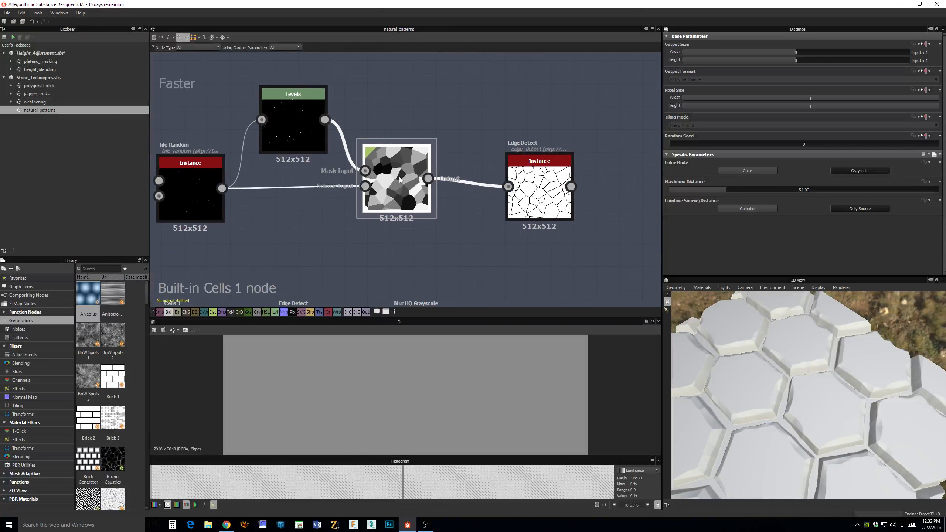
{"action": "left_click", "coordinate": [551, 202]}
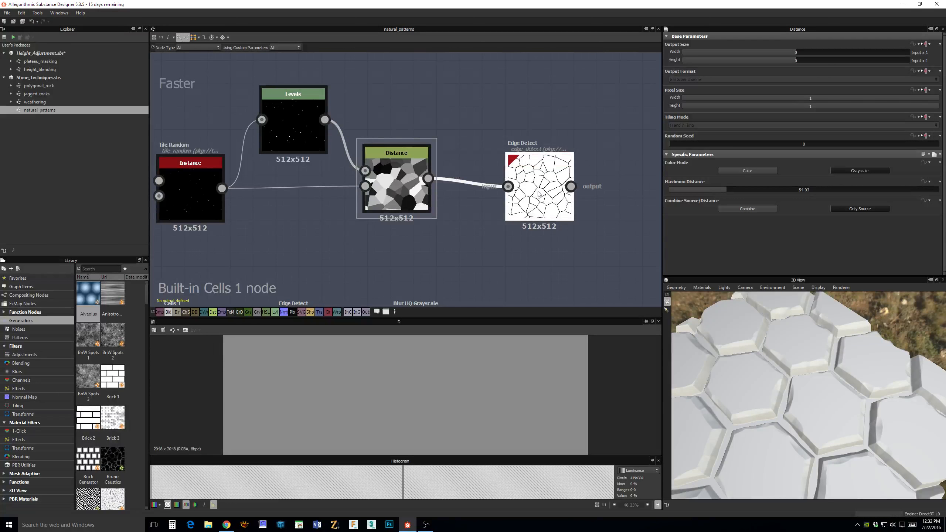
{"action": "scroll", "coordinate": [595, 245], "scroll_direction": "up", "scroll_amount": 3}
{"action": "middle_click_drag", "start_coordinate": [503, 201], "coordinate": [537, 355]}
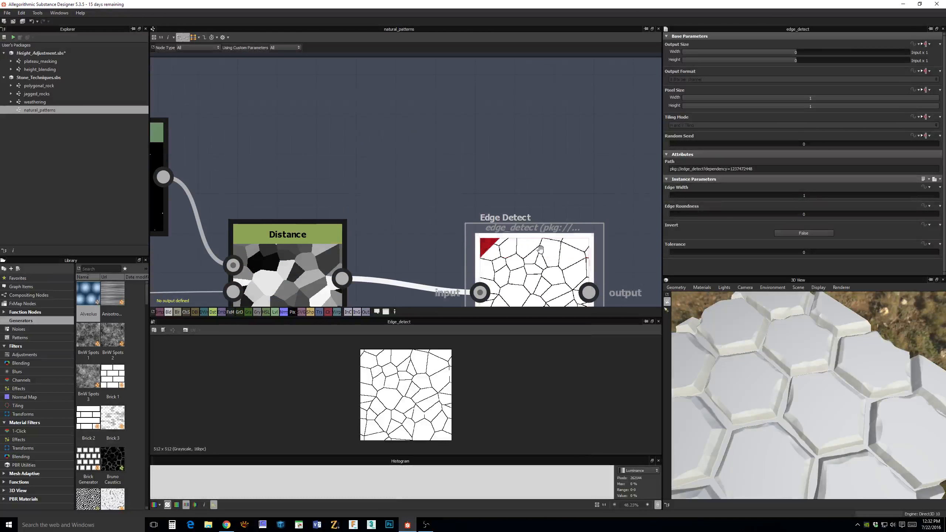
{"action": "middle_click_drag", "start_coordinate": [536, 304], "coordinate": [522, 210]}
{"action": "scroll", "coordinate": [522, 211], "scroll_direction": "up", "scroll_amount": 1}
{"action": "scroll", "coordinate": [523, 215], "scroll_direction": "down", "scroll_amount": 1}
{"action": "scroll", "coordinate": [624, 236], "scroll_direction": "down", "scroll_amount": 3}
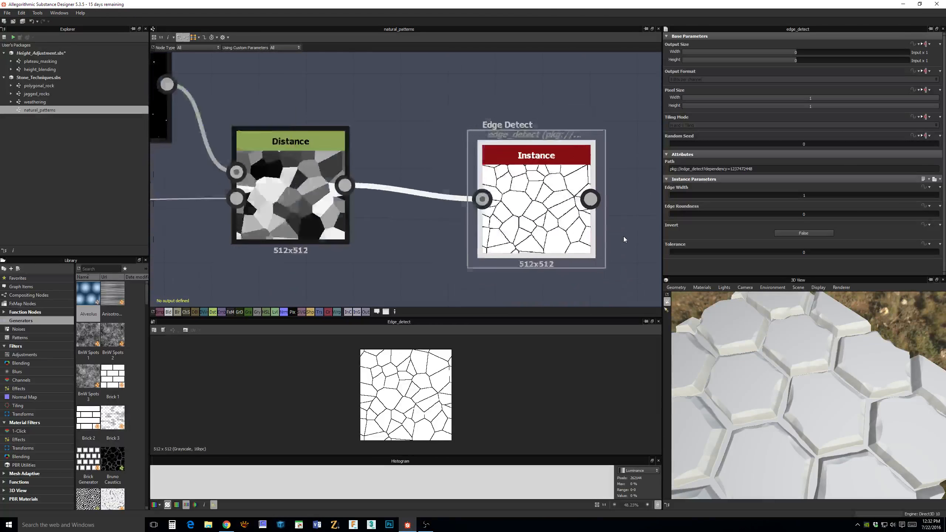
Examine the Built-in Cells 1 chain with its Edge Detect, Blur HQ Grayscale and Bevel nodes, comparing it with the Tile Random setup.
{"action": "middle_click_drag", "start_coordinate": [477, 240], "coordinate": [491, 125]}
{"action": "middle_click_drag", "start_coordinate": [487, 190], "coordinate": [525, 118]}
{"action": "scroll", "coordinate": [436, 240], "scroll_direction": "up", "scroll_amount": 3}
{"action": "middle_click_drag", "start_coordinate": [403, 261], "coordinate": [408, 298]}
{"action": "scroll", "coordinate": [409, 298], "scroll_direction": "down", "scroll_amount": 2}
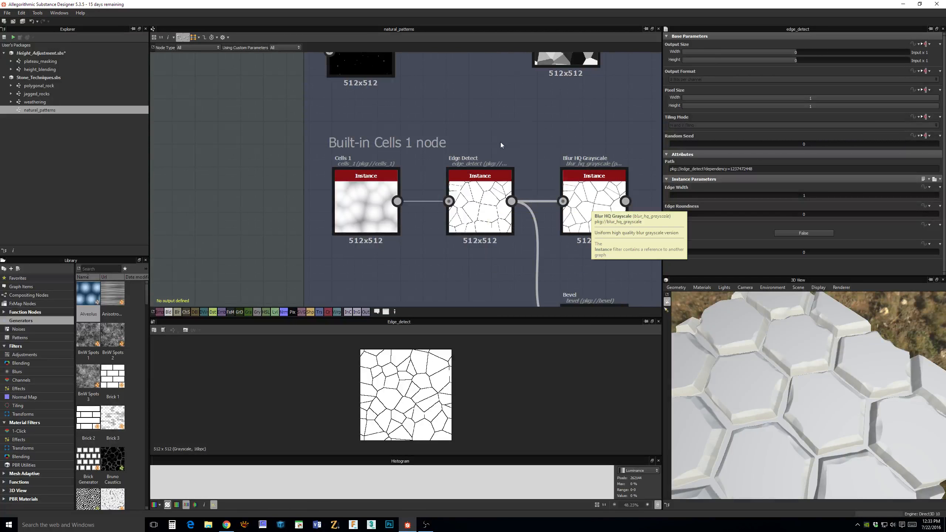
{"action": "left_click_drag", "start_coordinate": [359, 71], "coordinate": [365, 69]}
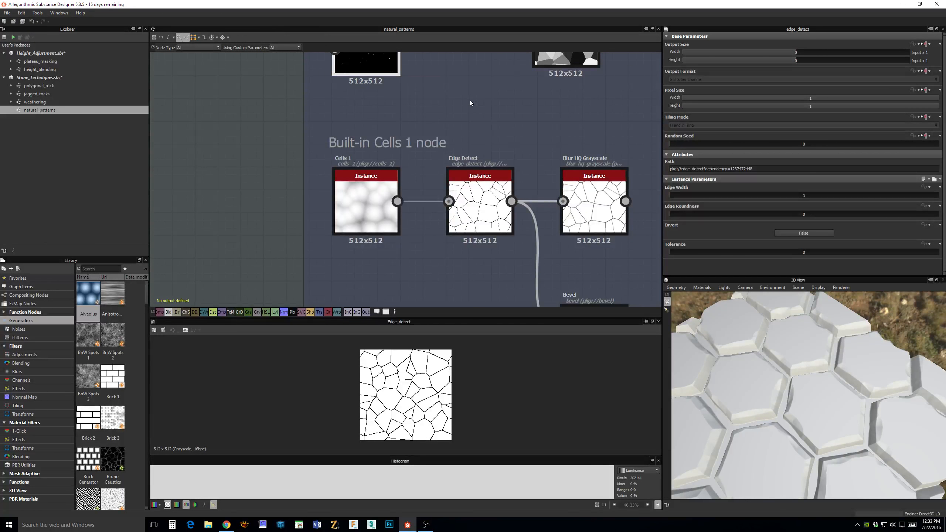
{"action": "middle_click_drag", "start_coordinate": [470, 100], "coordinate": [435, 143]}
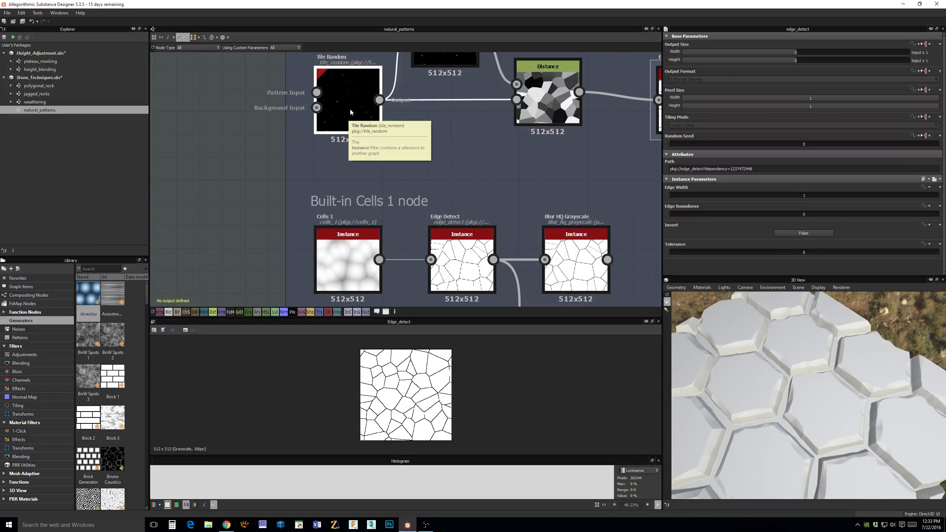
{"action": "middle_click_drag", "start_coordinate": [456, 181], "coordinate": [446, 130]}
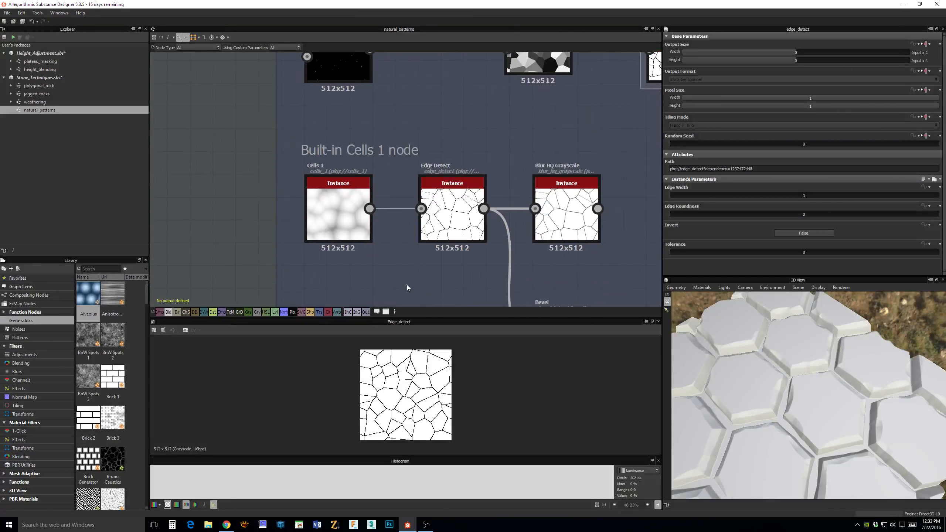
{"action": "middle_click_drag", "start_coordinate": [407, 288], "coordinate": [439, 185]}
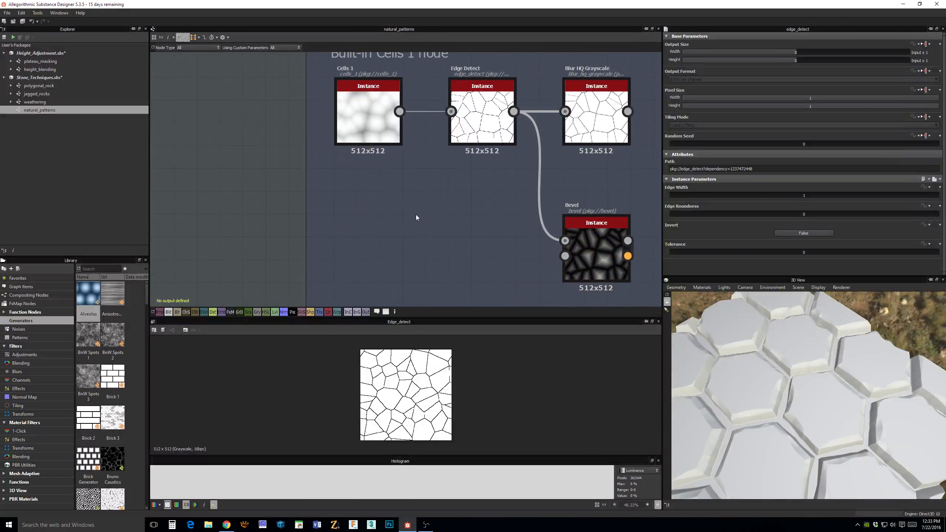
Add a Cells 3 node in the empty space below the Cells 1 node and view its pattern up close.
{"action": "key", "text": "space"}
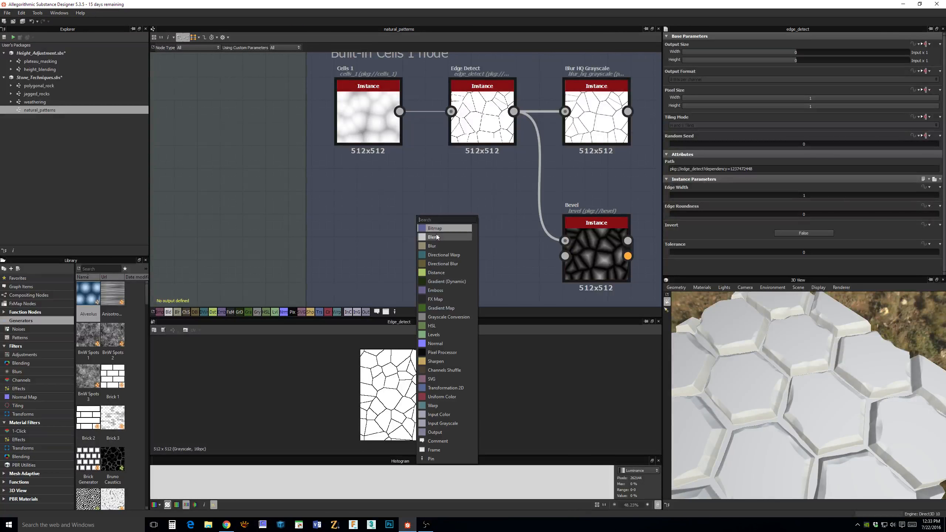
{"action": "type", "text": "cel"}
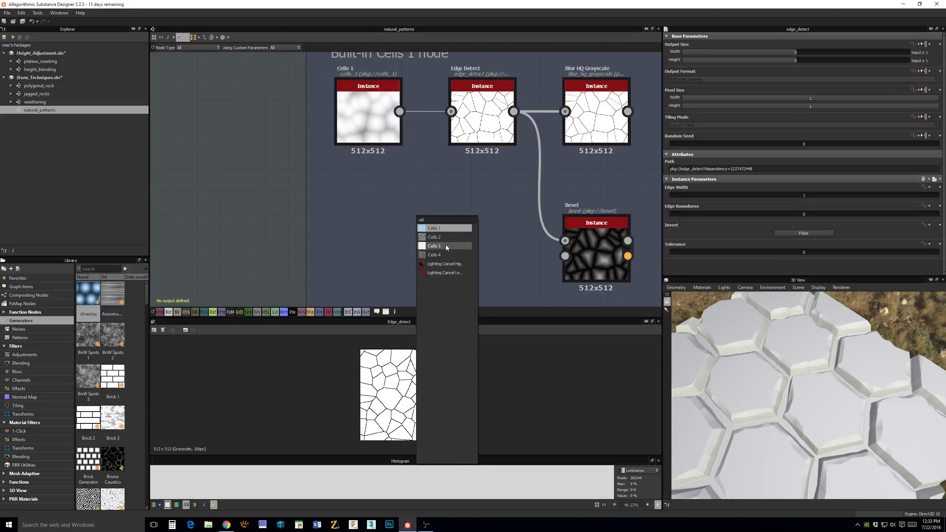
{"action": "left_click", "coordinate": [445, 246]}
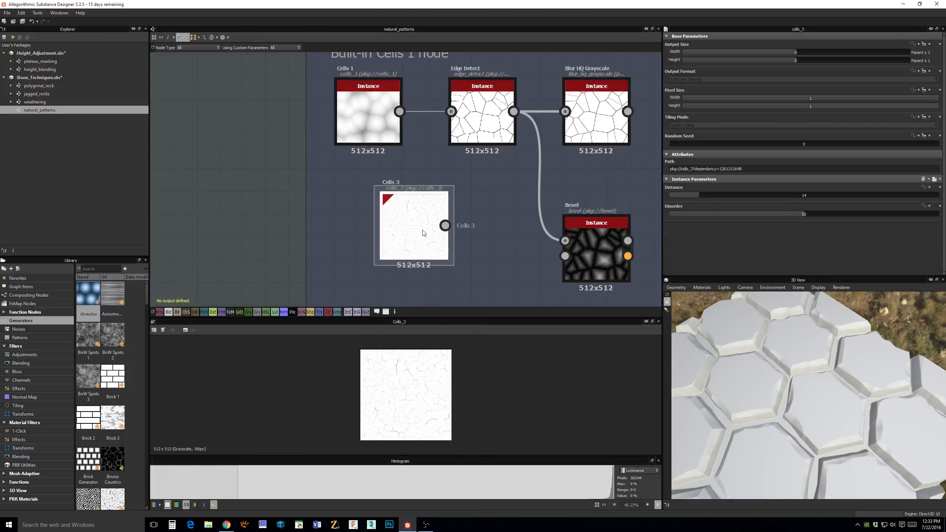
{"action": "scroll", "coordinate": [422, 233], "scroll_direction": "up", "scroll_amount": 4}
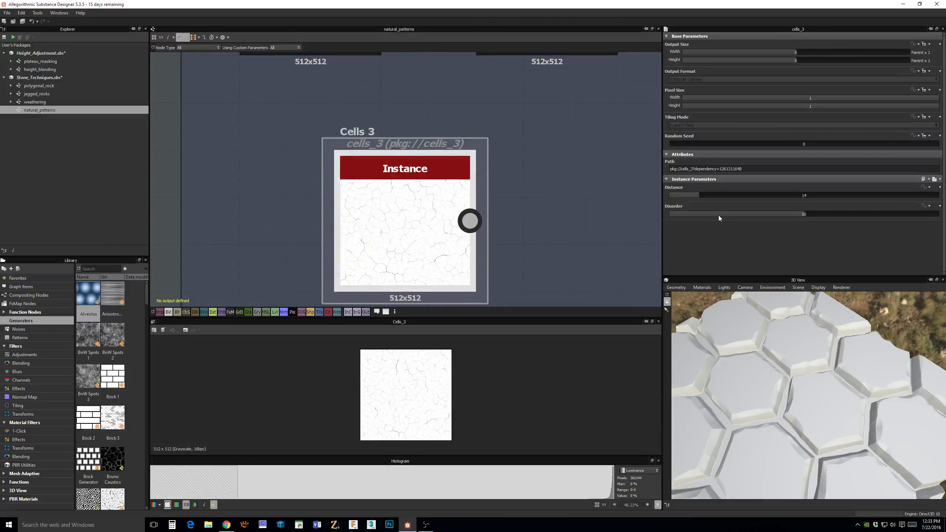
Reduce the Cells 3 node's Distance to 5 and shift the node slightly closer beneath Cells 1.
{"action": "left_click_drag", "start_coordinate": [685, 195], "coordinate": [674, 196]}
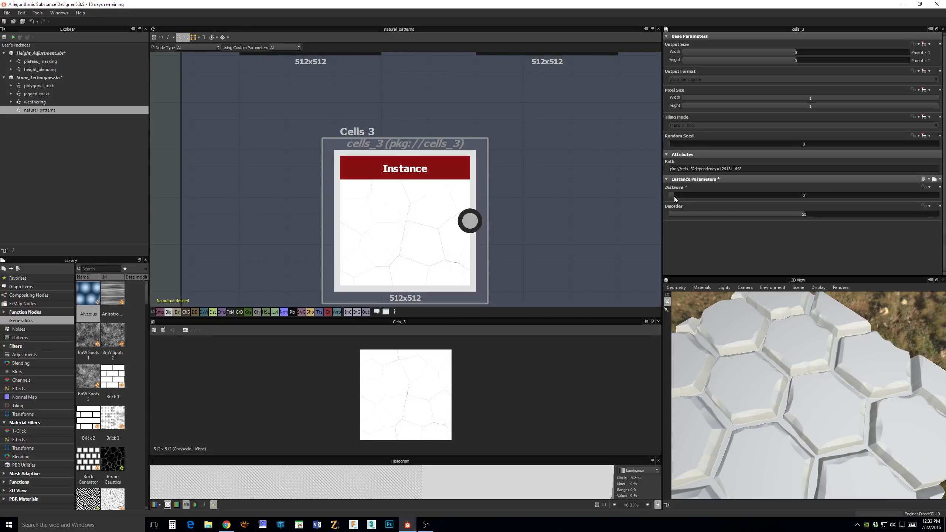
{"action": "left_click_drag", "start_coordinate": [675, 196], "coordinate": [679, 195]}
{"action": "scroll", "coordinate": [521, 208], "scroll_direction": "down", "scroll_amount": 5}
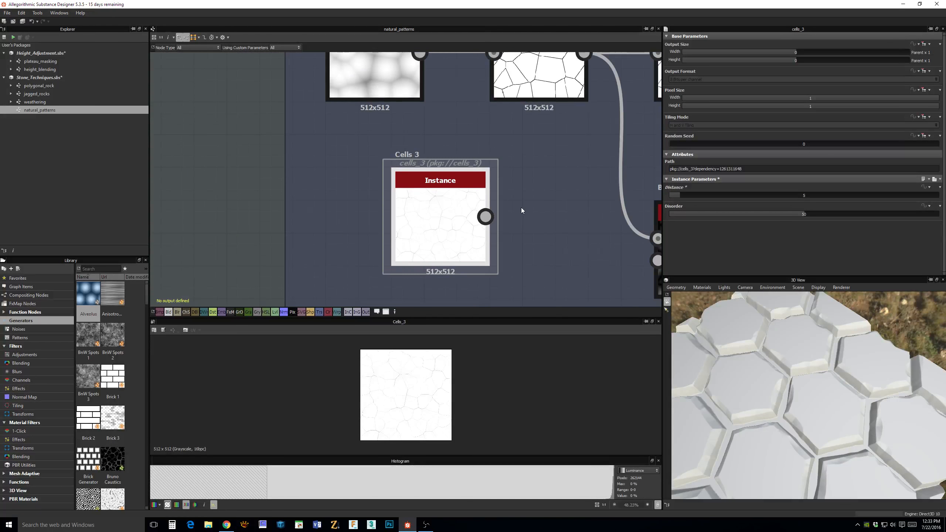
{"action": "left_click_drag", "start_coordinate": [460, 217], "coordinate": [442, 217]}
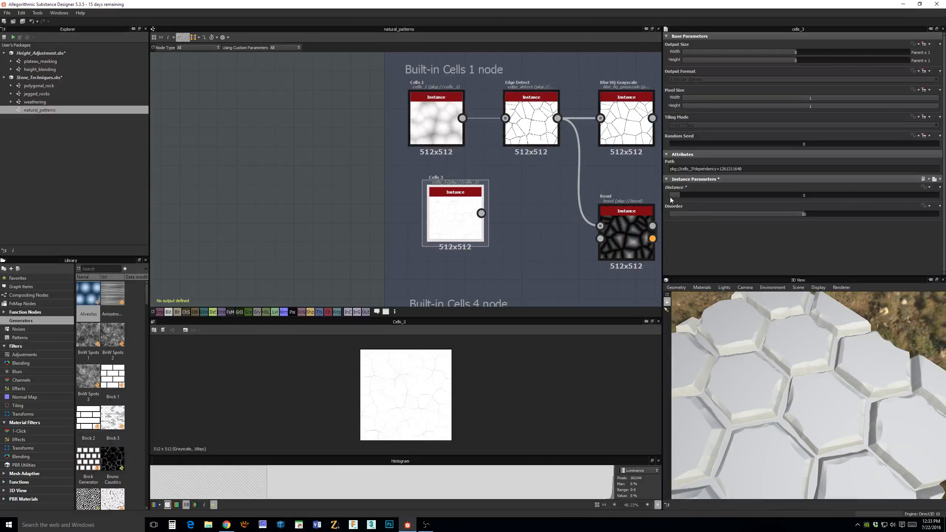
Try a Distance of 25 on the Cells 3 node, settling on Distance 6 and Disorder 27.02.
{"action": "left_click_drag", "start_coordinate": [670, 197], "coordinate": [724, 196]}
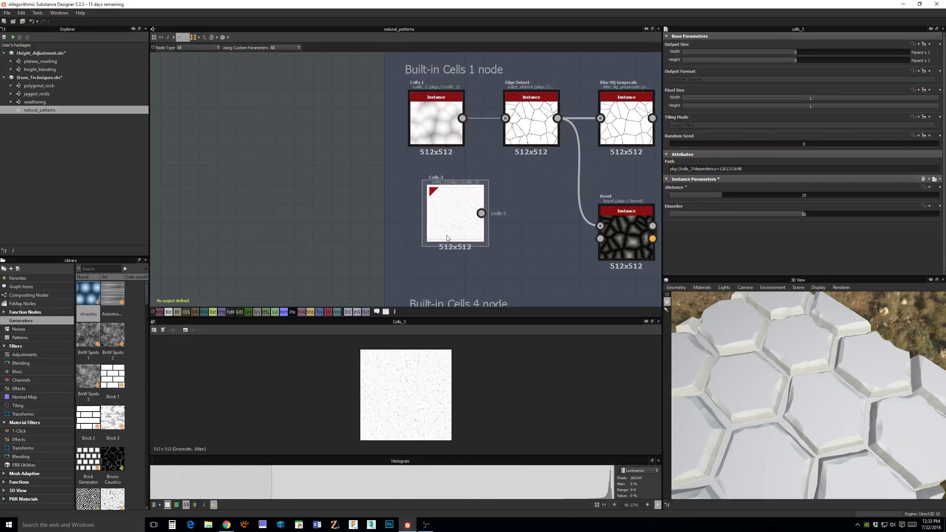
{"action": "scroll", "coordinate": [447, 238], "scroll_direction": "up", "scroll_amount": 4}
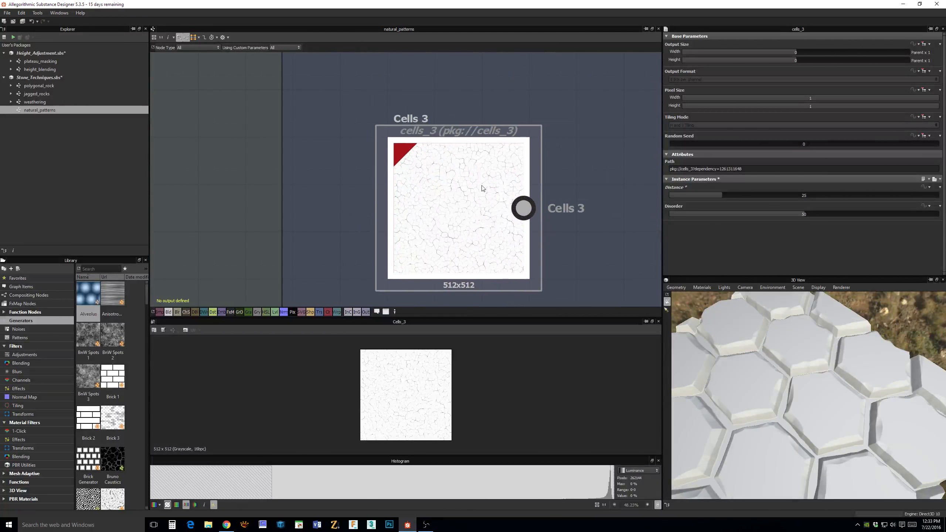
{"action": "left_click_drag", "start_coordinate": [693, 196], "coordinate": [798, 219]}
{"action": "left_click_drag", "start_coordinate": [860, 219], "coordinate": [742, 216]}
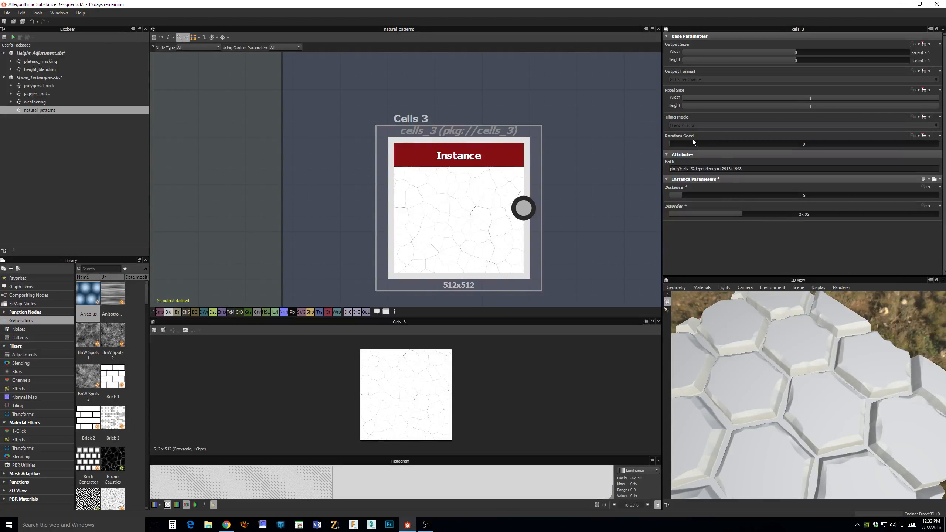
Vary the Cells 3 node's Random Seed to shift its crack pattern, settling on 19665.
{"action": "left_click_drag", "start_coordinate": [690, 143], "coordinate": [867, 148]}
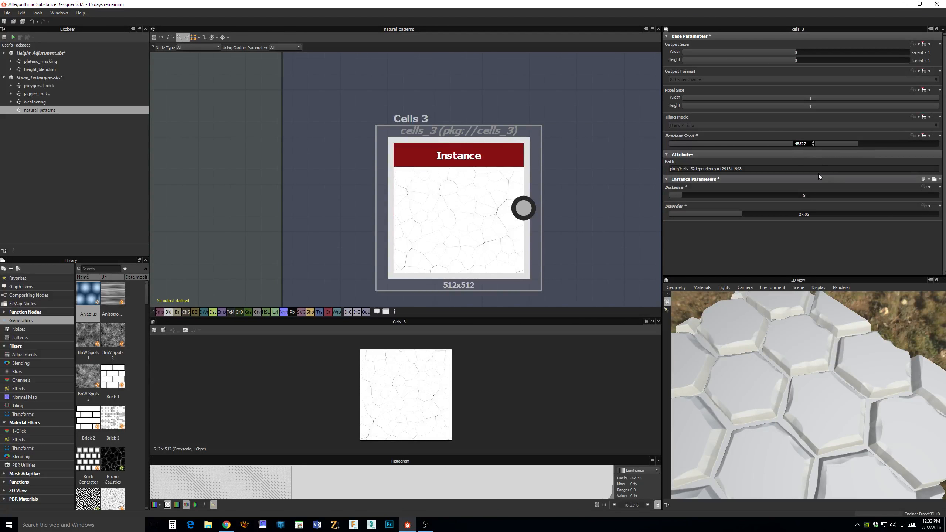
{"action": "key", "text": "Return"}
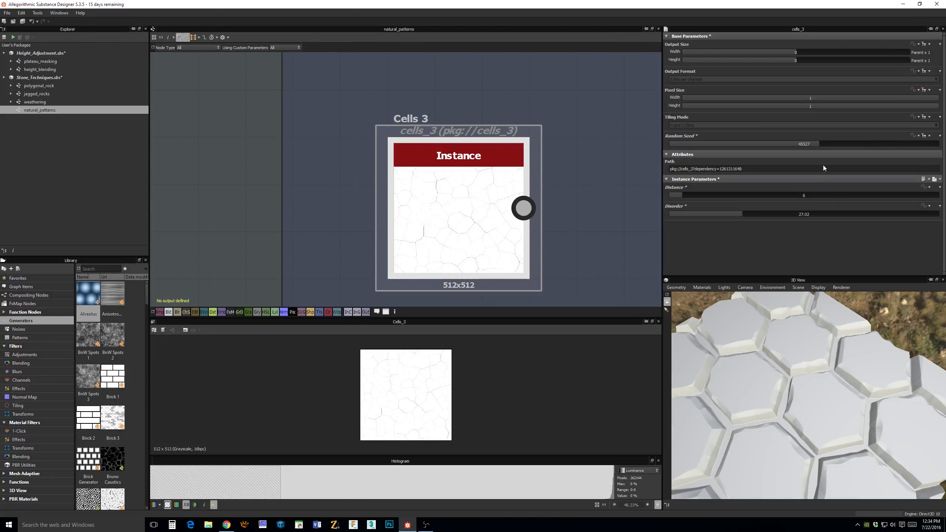
{"action": "left_click_drag", "start_coordinate": [813, 143], "coordinate": [734, 148]}
{"action": "scroll", "coordinate": [583, 157], "scroll_direction": "down", "scroll_amount": 1}
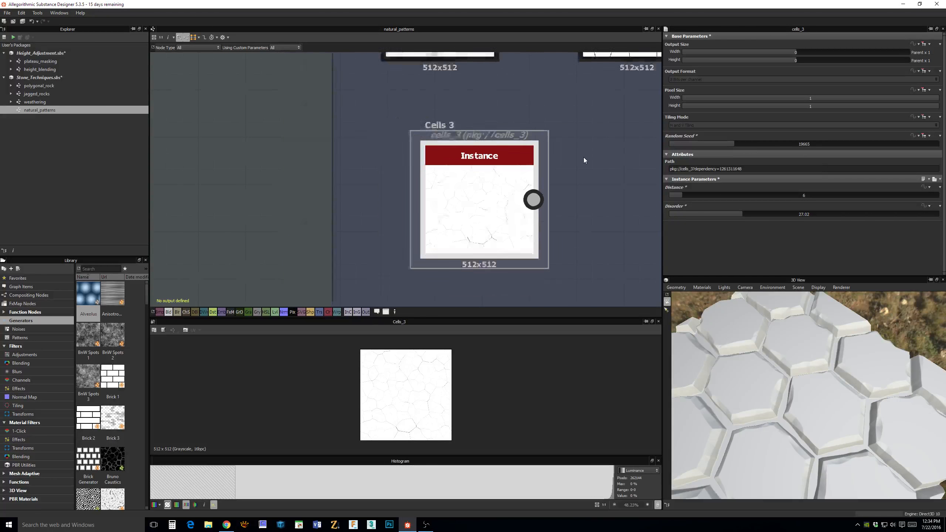
{"action": "scroll", "coordinate": [584, 161], "scroll_direction": "down", "scroll_amount": 2}
{"action": "middle_click_drag", "start_coordinate": [579, 177], "coordinate": [554, 178]}
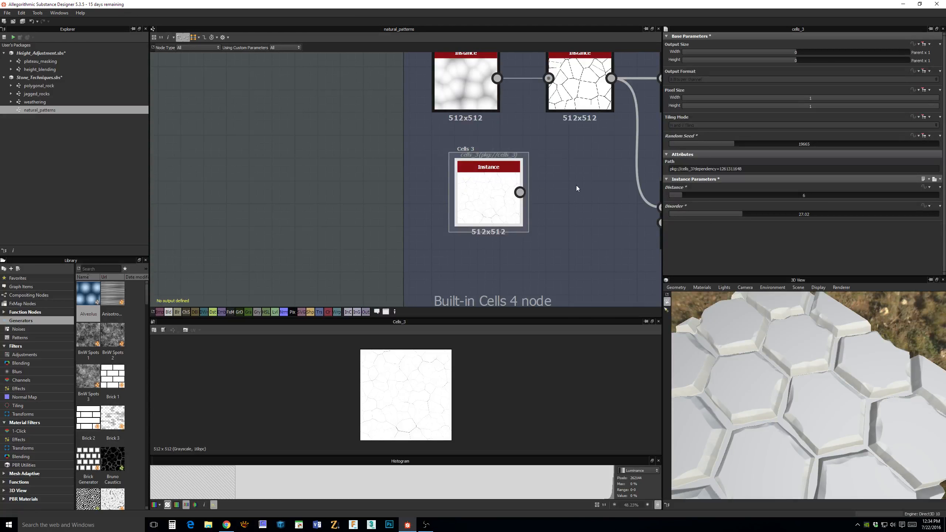
{"action": "scroll", "coordinate": [576, 185], "scroll_direction": "down", "scroll_amount": 3}
{"action": "middle_click_drag", "start_coordinate": [576, 185], "coordinate": [547, 180]}
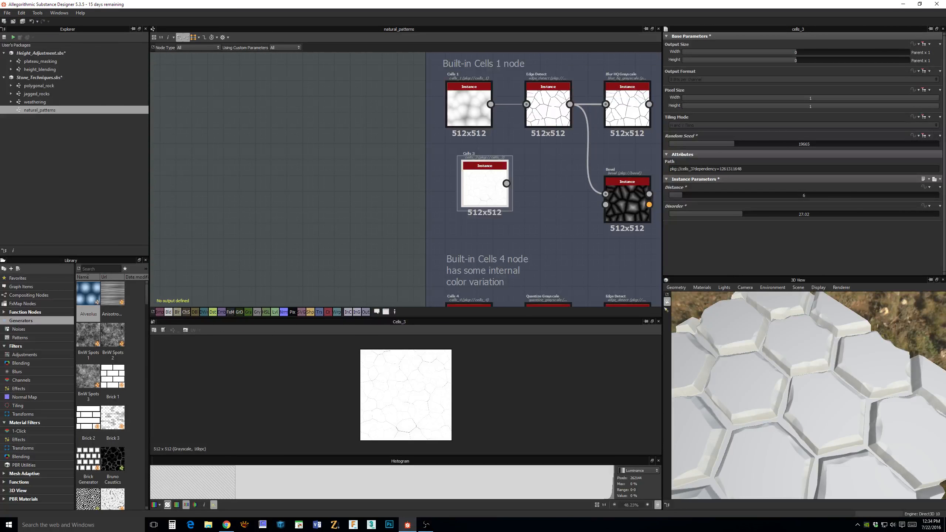
Open the Cells 3 node's reference graph, loading the package that contains it.
{"action": "right_click", "coordinate": [495, 183]}
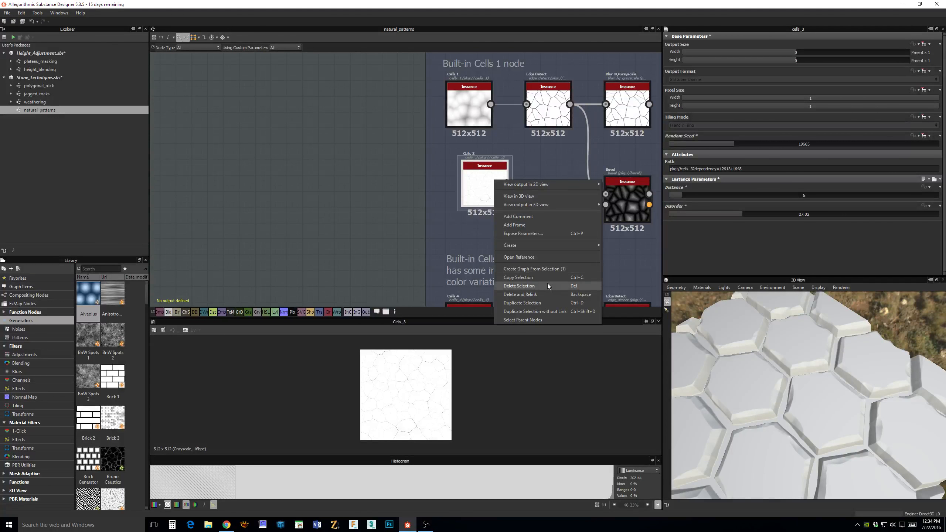
{"action": "left_click", "coordinate": [514, 157]}
{"action": "left_click", "coordinate": [487, 177]}
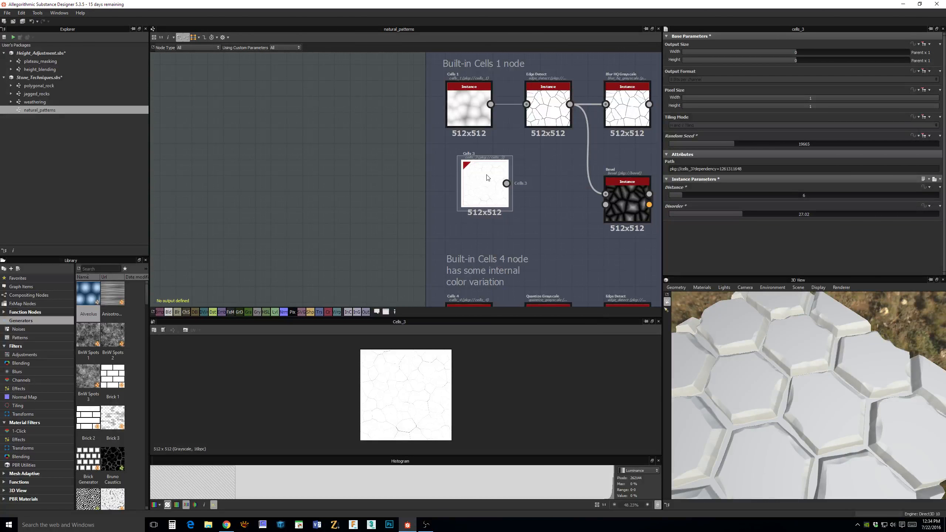
{"action": "right_click", "coordinate": [487, 178]}
{"action": "left_click", "coordinate": [513, 253]}
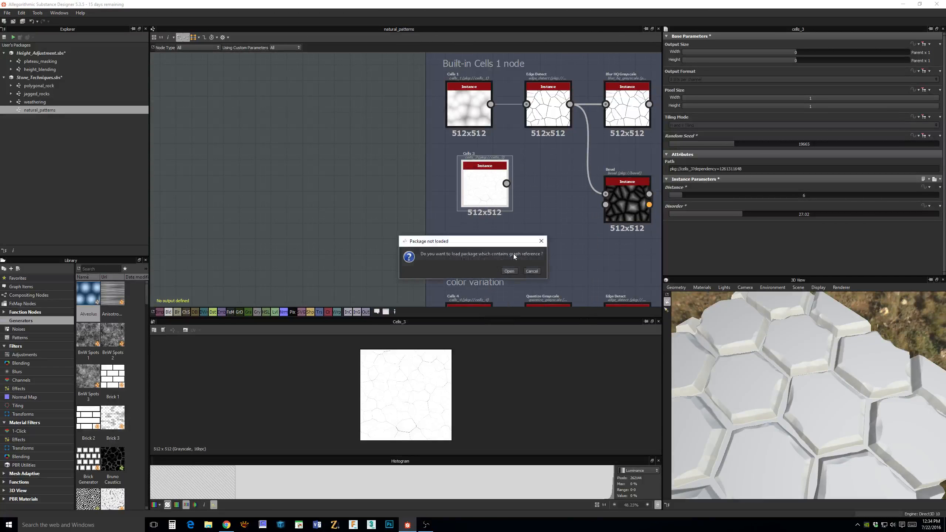
{"action": "left_click", "coordinate": [510, 271]}
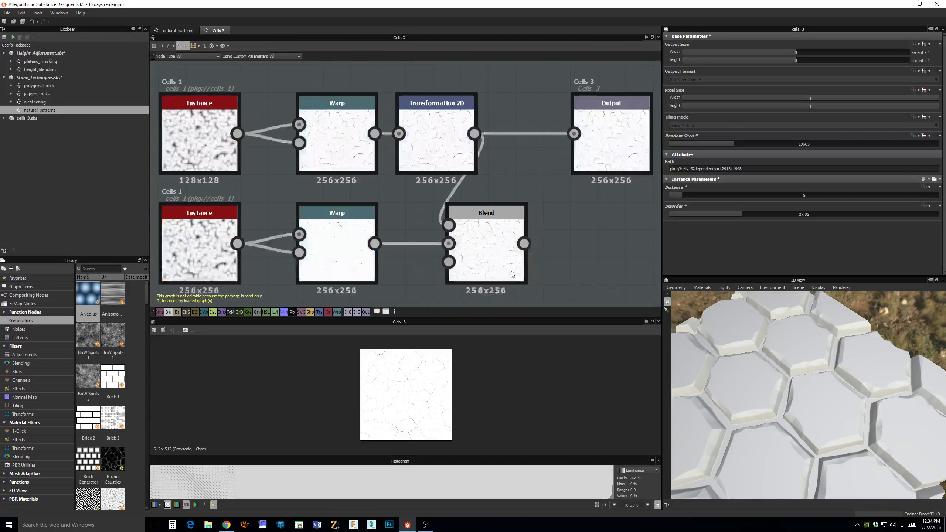
Examine how the Cells 3 graph builds its output from Cells 1, Warp, Transformation 2D and Blend nodes.
{"action": "scroll", "coordinate": [518, 186], "scroll_direction": "up", "scroll_amount": 5}
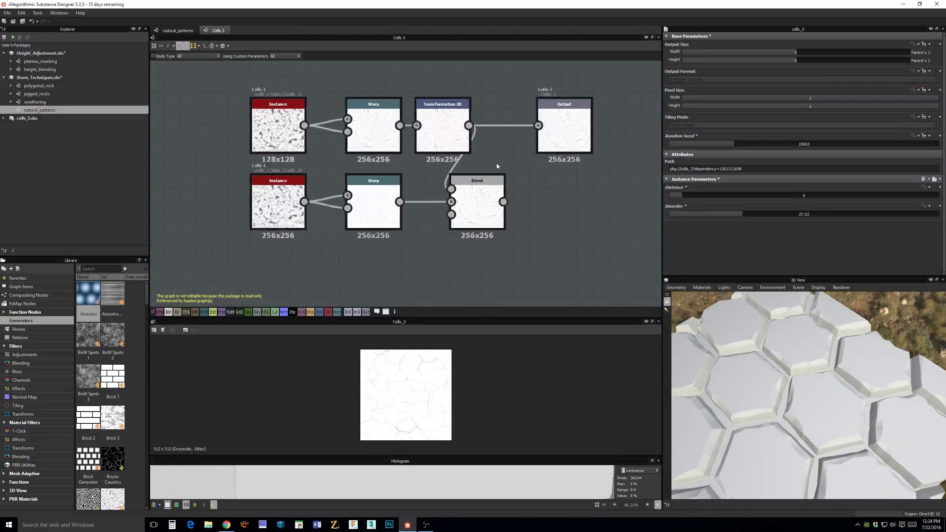
{"action": "scroll", "coordinate": [516, 168], "scroll_direction": "down", "scroll_amount": 2}
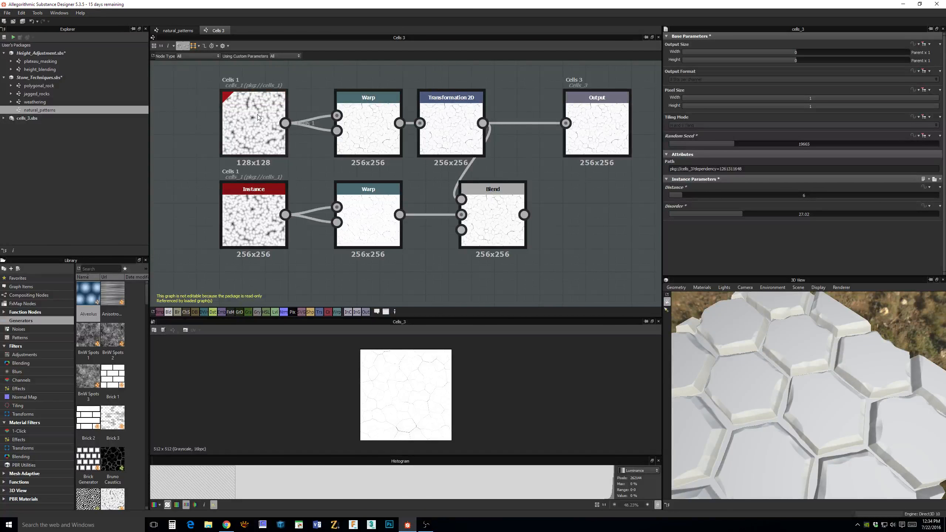
{"action": "scroll", "coordinate": [258, 117], "scroll_direction": "up", "scroll_amount": 4}
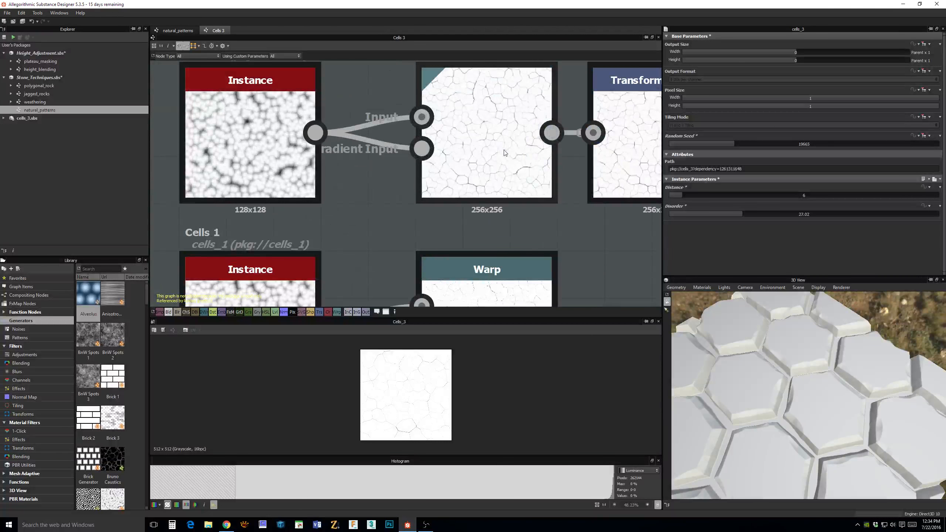
{"action": "scroll", "coordinate": [505, 153], "scroll_direction": "down", "scroll_amount": 4}
{"action": "middle_click_drag", "start_coordinate": [587, 143], "coordinate": [376, 144]}
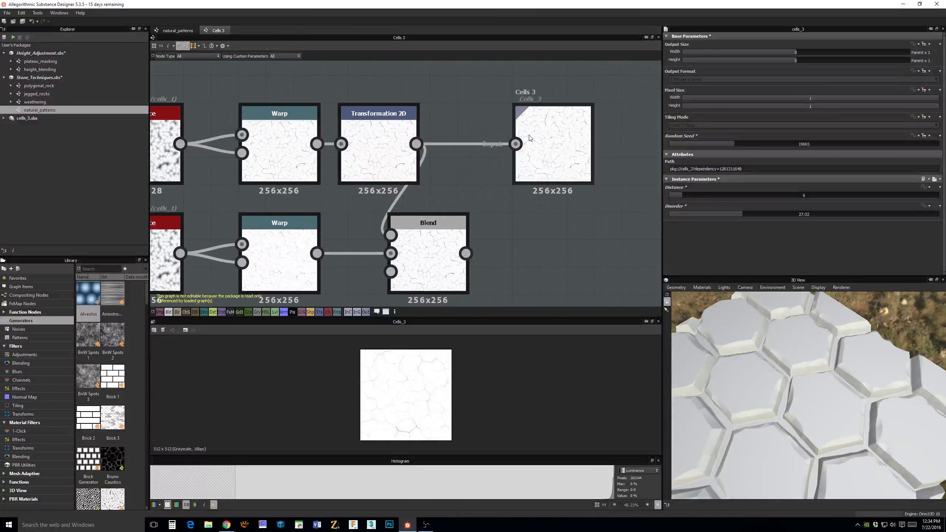
{"action": "scroll", "coordinate": [553, 165], "scroll_direction": "down", "scroll_amount": 2}
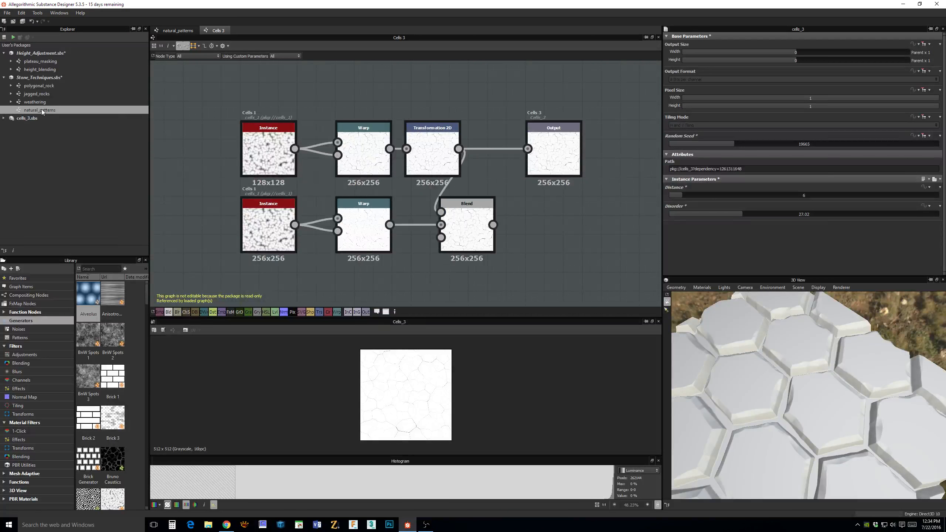
Close the cells_3.sbs package.
{"action": "left_click", "coordinate": [32, 119]}
{"action": "right_click", "coordinate": [32, 119]}
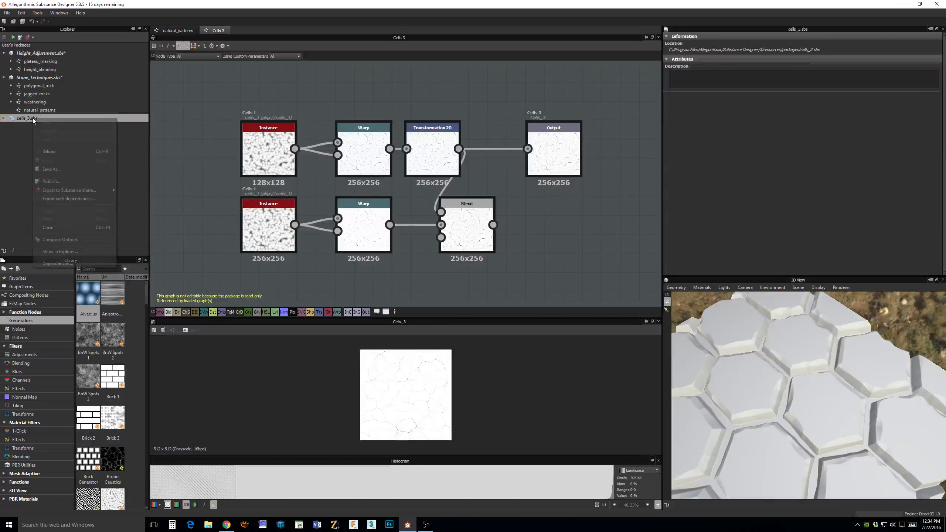
{"action": "left_click", "coordinate": [52, 228]}
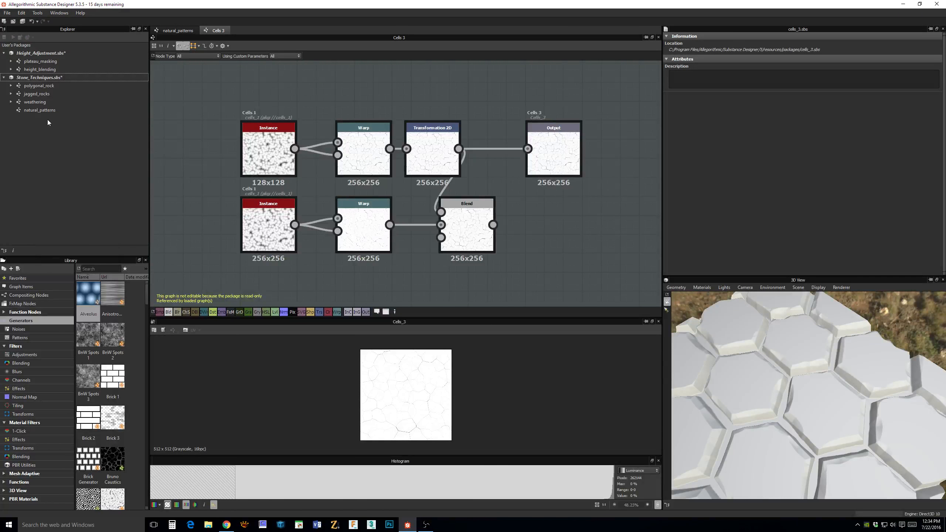
Open the height_blending graph and look over its Min and AddSub frames and output nodes.
{"action": "double_click", "coordinate": [43, 70]}
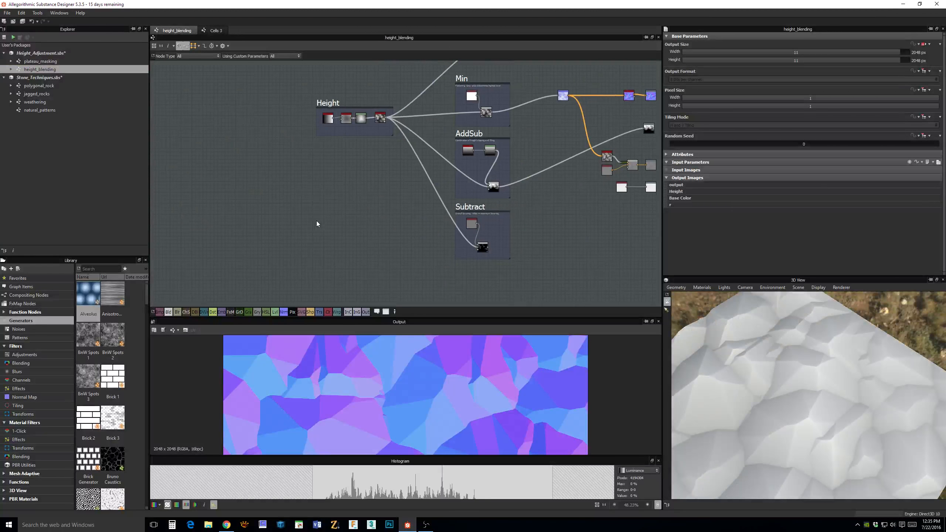
{"action": "scroll", "coordinate": [317, 221], "scroll_direction": "up", "scroll_amount": 2}
{"action": "middle_click_drag", "start_coordinate": [518, 204], "coordinate": [283, 263]}
{"action": "middle_click_drag", "start_coordinate": [442, 245], "coordinate": [422, 249]}
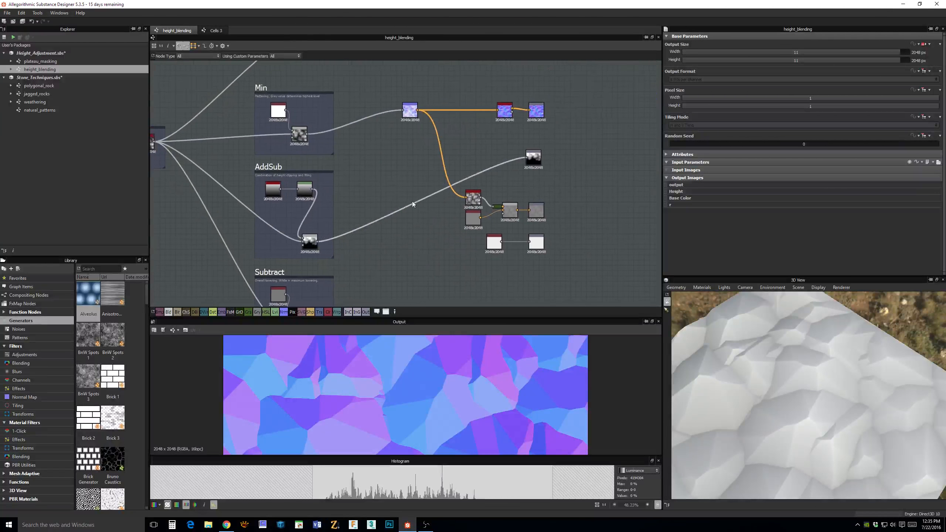
{"action": "scroll", "coordinate": [412, 204], "scroll_direction": "up", "scroll_amount": 2}
{"action": "middle_click_drag", "start_coordinate": [389, 169], "coordinate": [400, 207]}
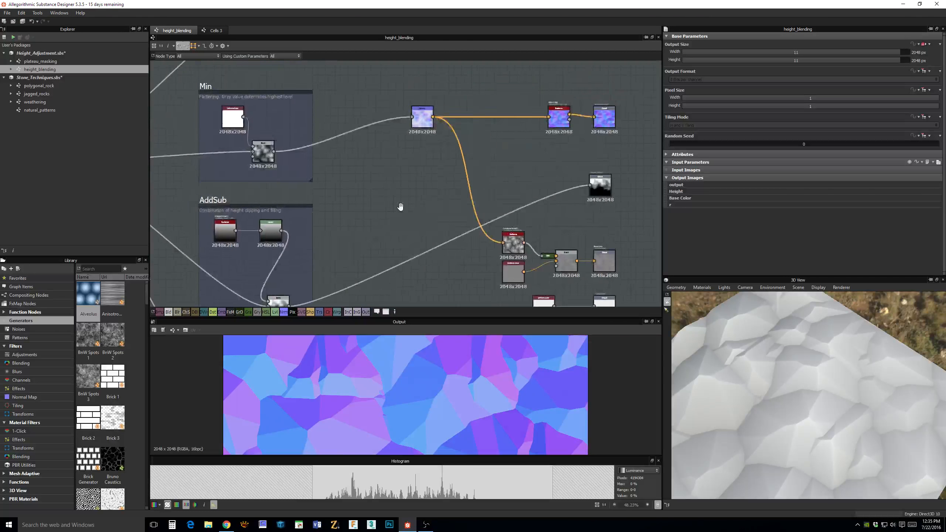
Add a Blend node in the empty space above the Normal node and check which actions it offers.
{"action": "middle_click_drag", "start_coordinate": [403, 100], "coordinate": [401, 210]}
{"action": "scroll", "coordinate": [403, 210], "scroll_direction": "up", "scroll_amount": 3}
{"action": "key", "text": "space"}
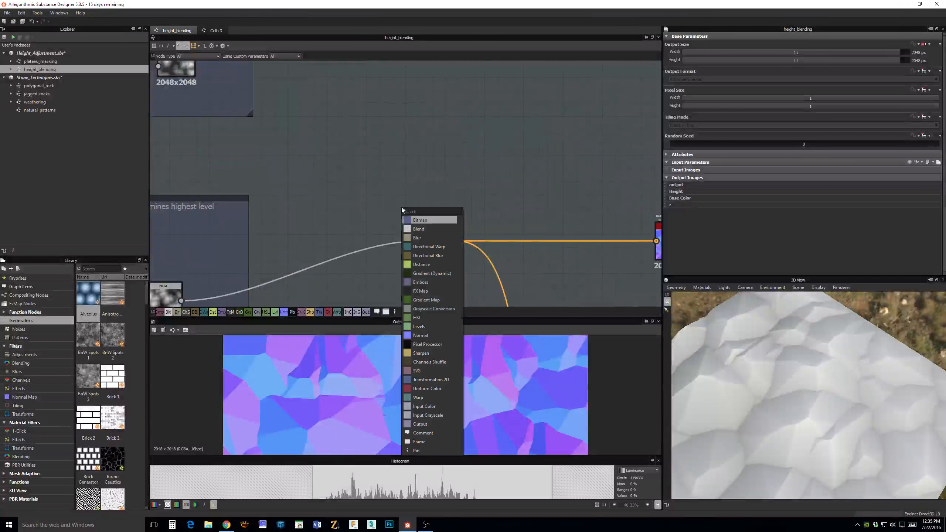
{"action": "left_click", "coordinate": [420, 229]}
{"action": "left_click_drag", "start_coordinate": [398, 203], "coordinate": [491, 136]}
{"action": "middle_click_drag", "start_coordinate": [545, 155], "coordinate": [529, 180]}
{"action": "scroll", "coordinate": [528, 181], "scroll_direction": "up", "scroll_amount": 2}
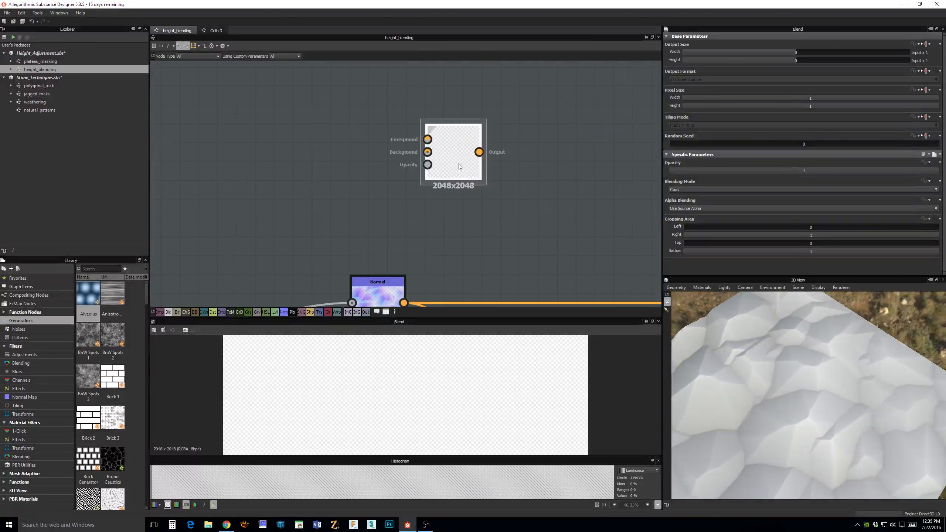
{"action": "left_click_drag", "start_coordinate": [458, 164], "coordinate": [439, 163]}
{"action": "middle_click_drag", "start_coordinate": [491, 154], "coordinate": [532, 161]}
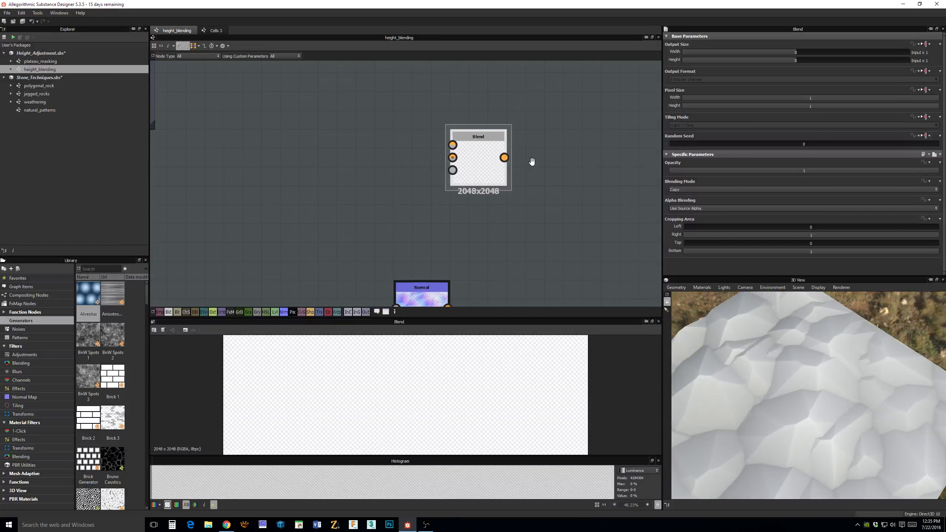
{"action": "right_click", "coordinate": [476, 155]}
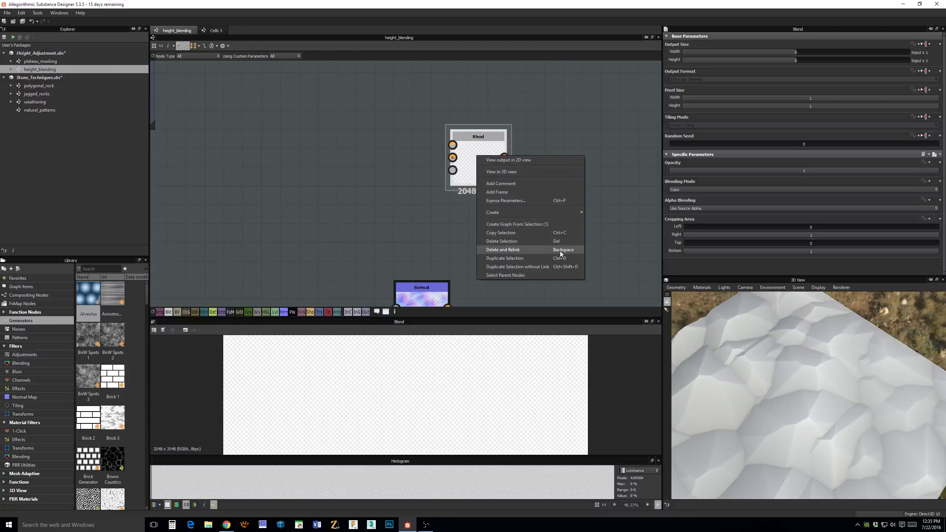
{"action": "left_click", "coordinate": [389, 190]}
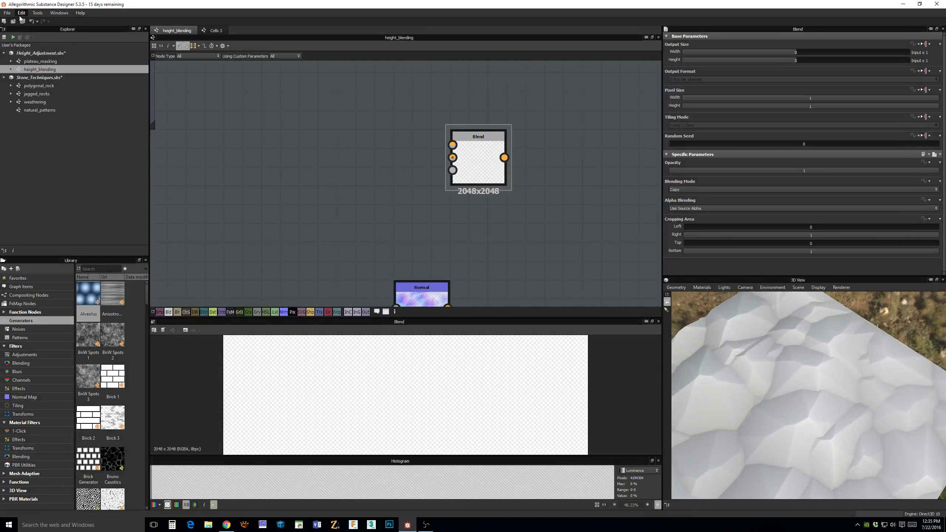
Start opening a package file and browse to C:\Program Files\Allegorithmic\Substance Designer\5\resources\packages.
{"action": "left_click", "coordinate": [7, 12]}
{"action": "left_click", "coordinate": [20, 34]}
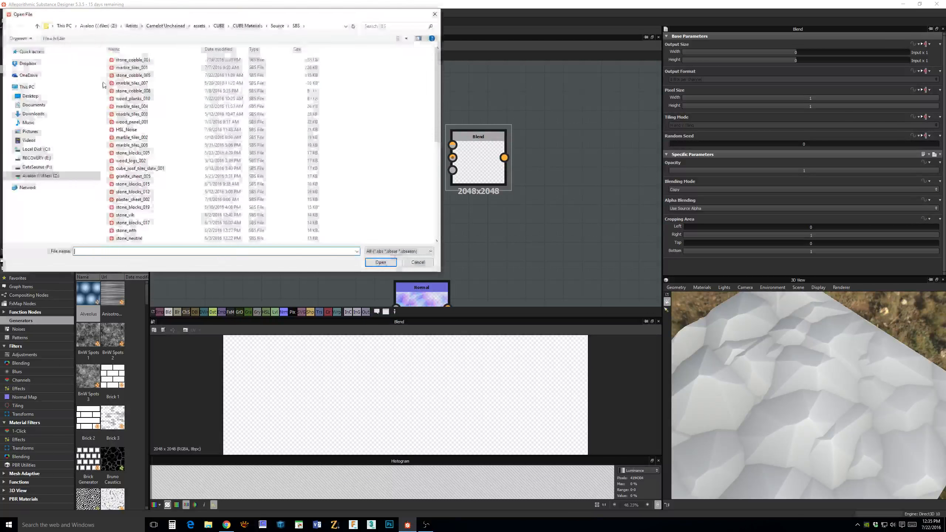
{"action": "left_click", "coordinate": [36, 149]}
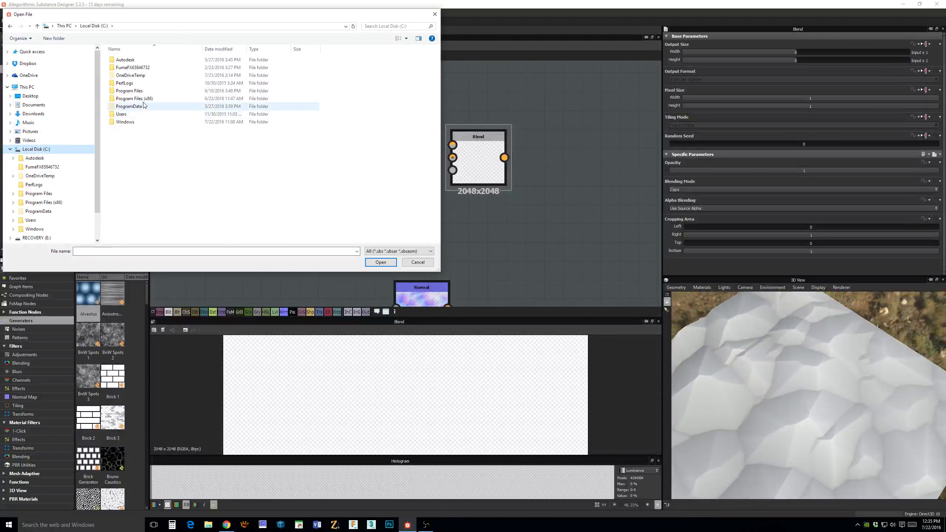
{"action": "double_click", "coordinate": [132, 92]}
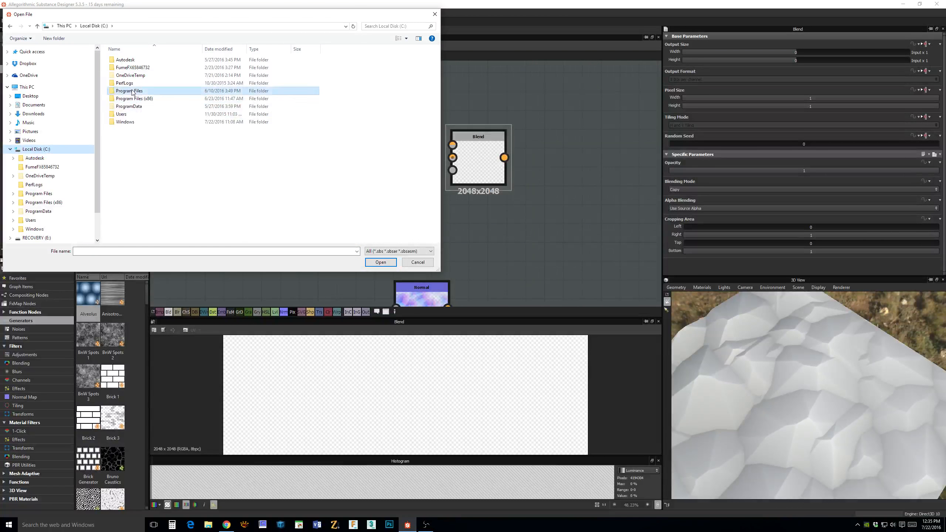
{"action": "double_click", "coordinate": [129, 68]}
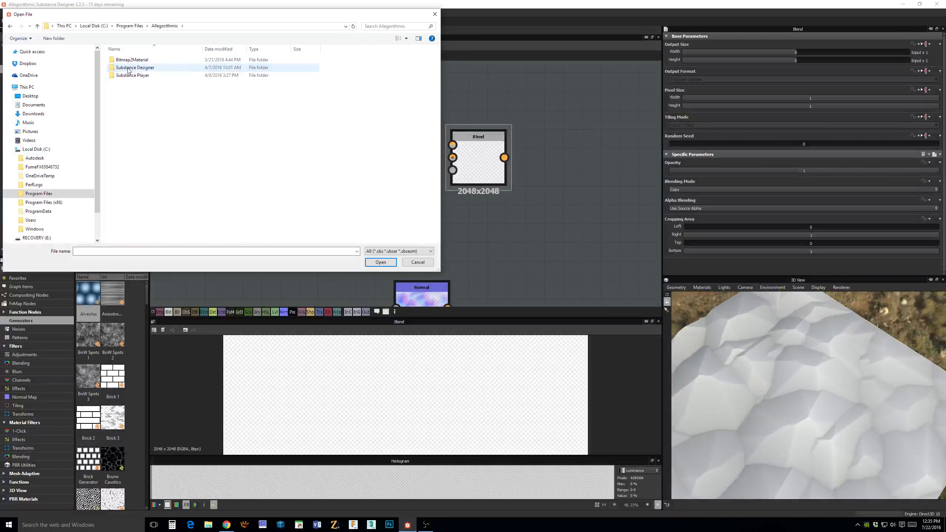
{"action": "double_click", "coordinate": [139, 68]}
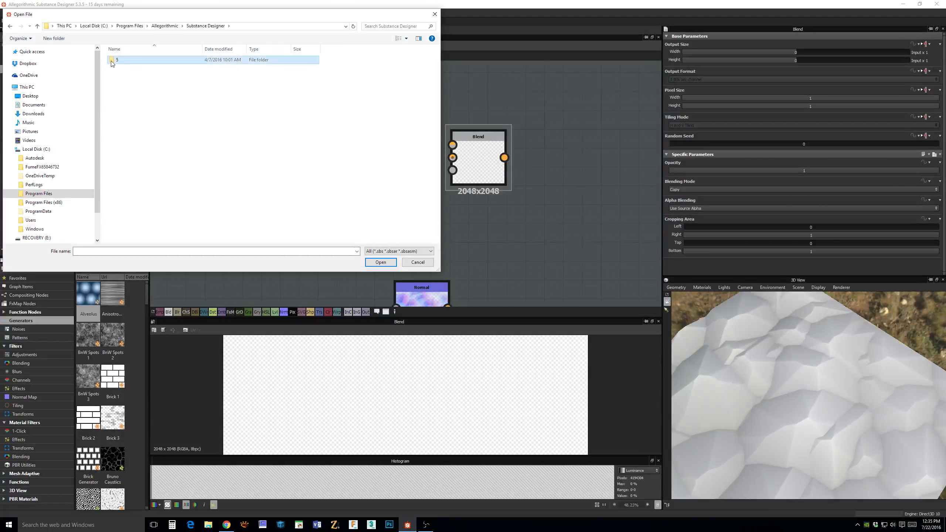
{"action": "double_click", "coordinate": [124, 60]}
{"action": "double_click", "coordinate": [129, 84]}
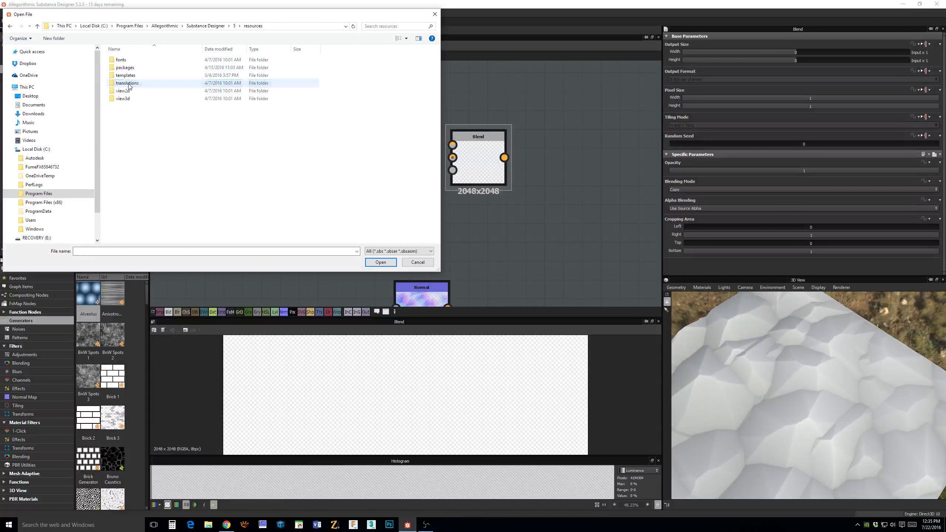
{"action": "double_click", "coordinate": [129, 69]}
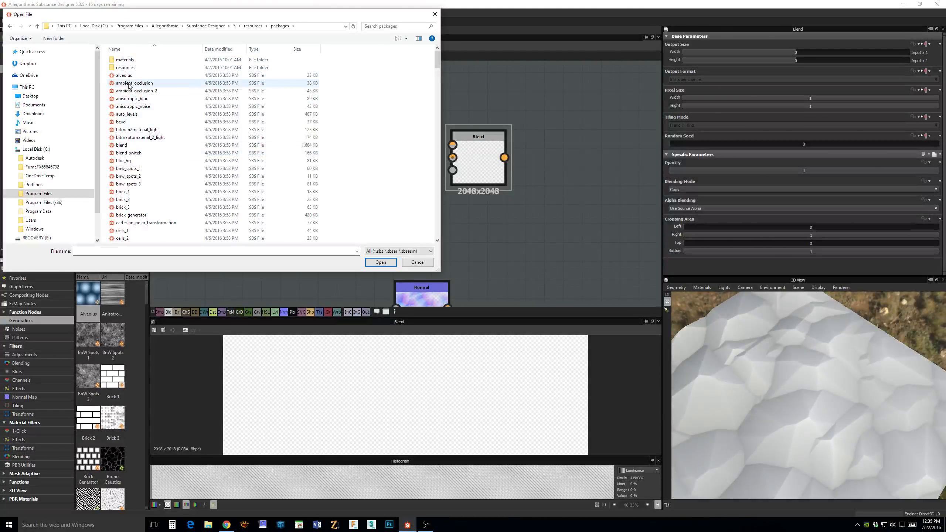
Look through the built-in SBS files in the packages folder and select the blend file.
{"action": "left_click_drag", "start_coordinate": [170, 14], "coordinate": [356, 49]}
{"action": "left_click_drag", "start_coordinate": [625, 100], "coordinate": [625, 165]}
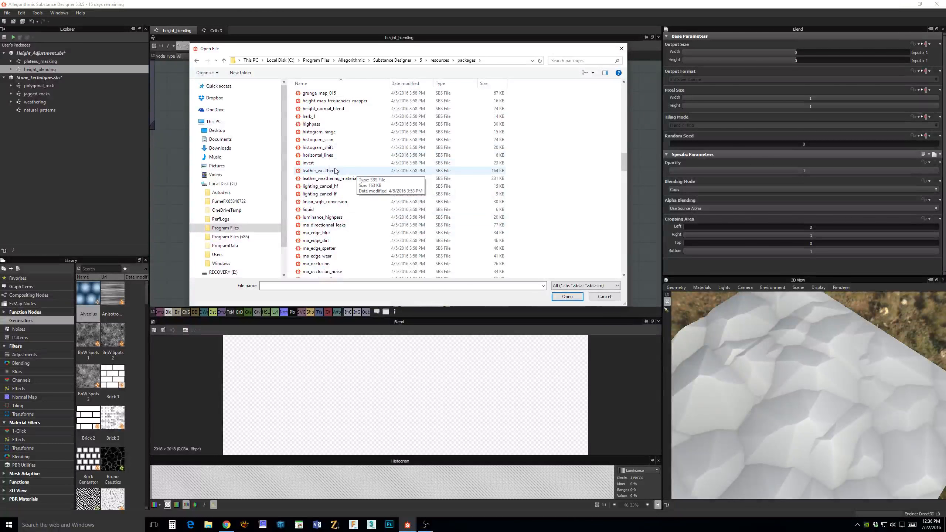
{"action": "scroll", "coordinate": [350, 162], "scroll_direction": "up", "scroll_amount": 12}
{"action": "scroll", "coordinate": [363, 163], "scroll_direction": "up", "scroll_amount": 12}
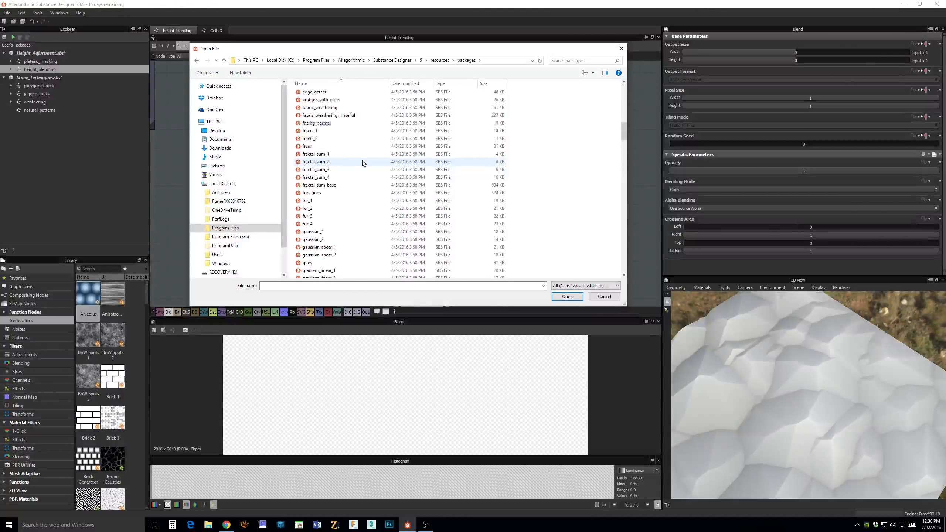
{"action": "scroll", "coordinate": [364, 163], "scroll_direction": "up", "scroll_amount": 6}
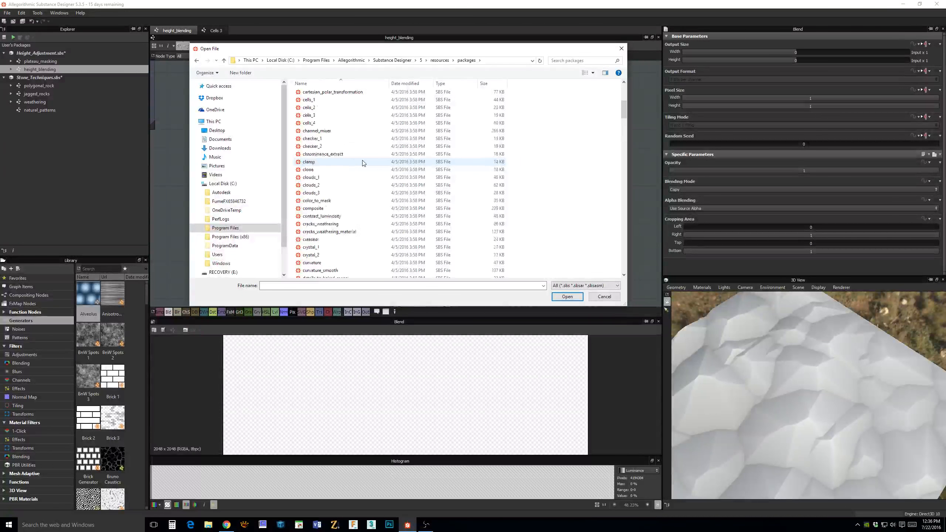
{"action": "left_click", "coordinate": [323, 107]}
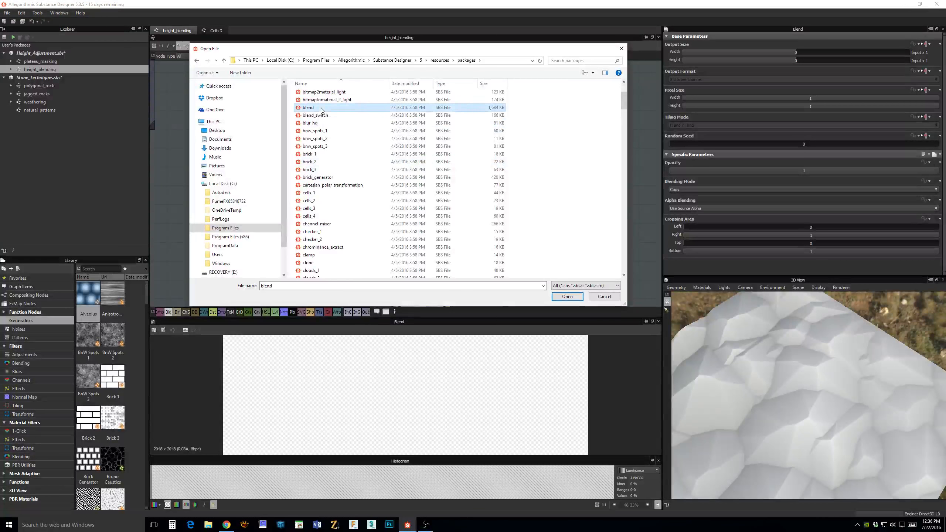
Open the selected blend package and look over the Copy, Add, Subtract and Multiply instances in its graph.
{"action": "left_click", "coordinate": [571, 298]}
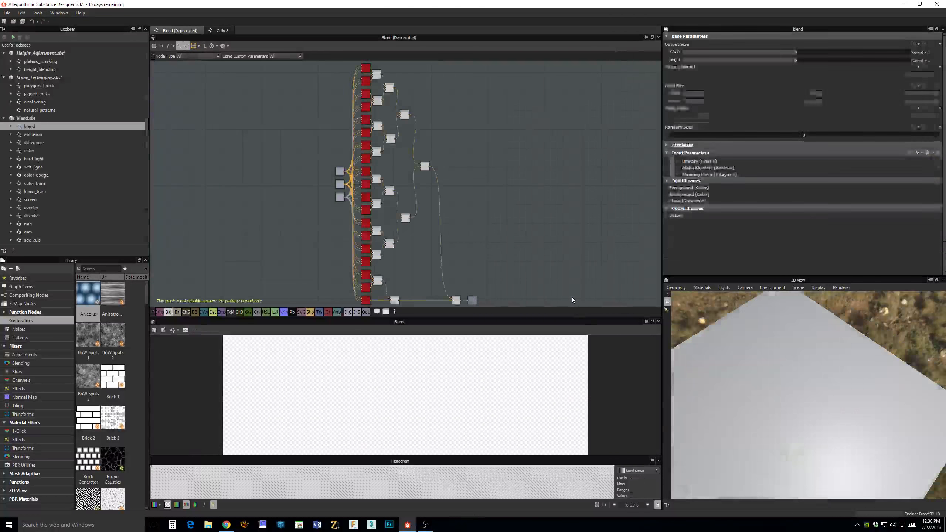
{"action": "scroll", "coordinate": [457, 173], "scroll_direction": "up", "scroll_amount": 6}
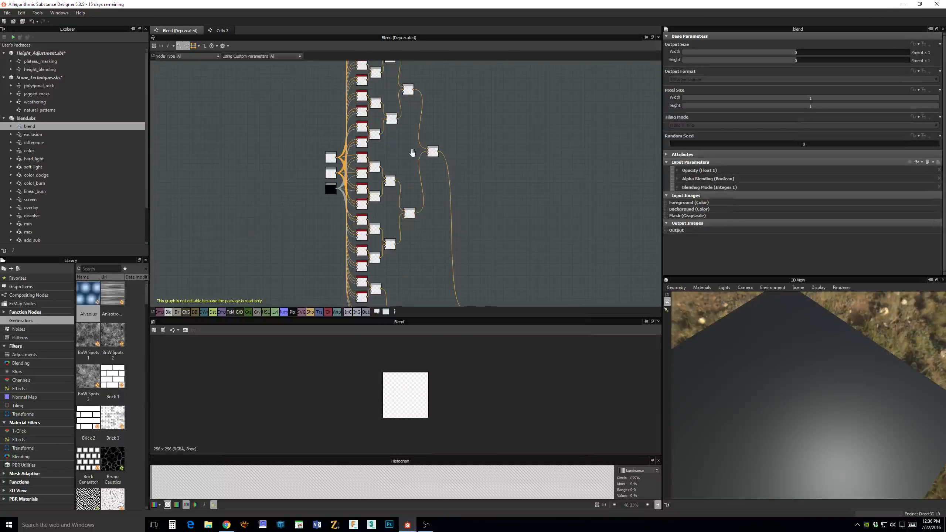
{"action": "scroll", "coordinate": [510, 161], "scroll_direction": "up", "scroll_amount": 6}
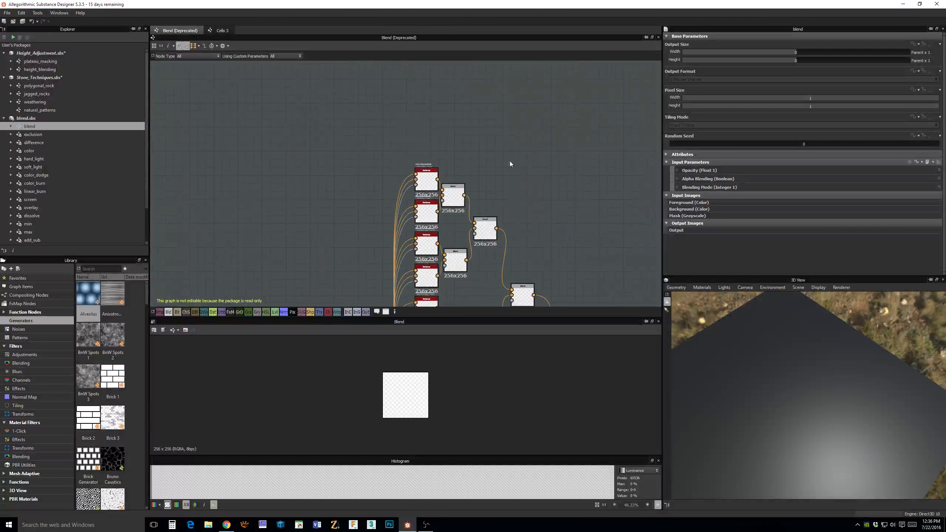
{"action": "middle_click_drag", "start_coordinate": [614, 160], "coordinate": [623, 164]}
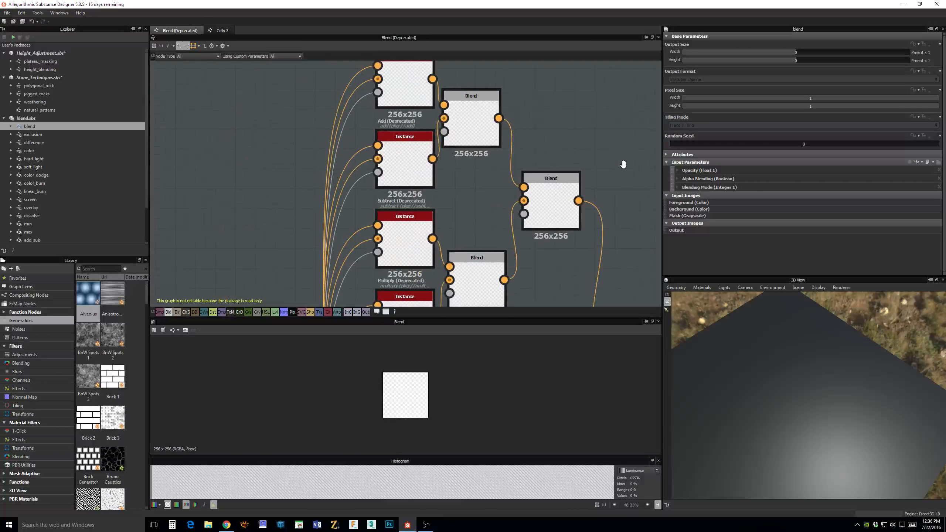
{"action": "scroll", "coordinate": [611, 163], "scroll_direction": "down", "scroll_amount": 2}
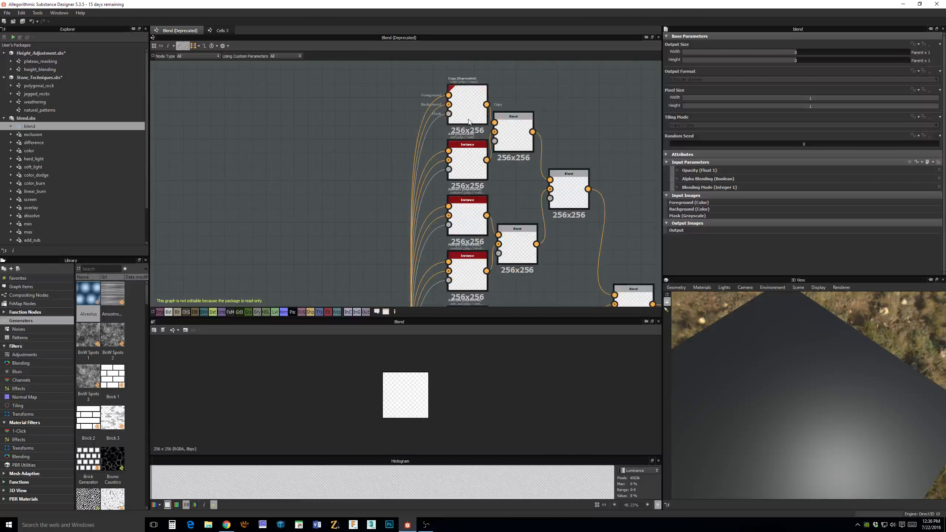
Examine how the Blend nodes are chained and how the Foreground, Background and Mask inputs feed the instances.
{"action": "middle_click_drag", "start_coordinate": [562, 236], "coordinate": [453, 146]}
{"action": "left_click", "coordinate": [421, 144]}
{"action": "left_click", "coordinate": [461, 175]}
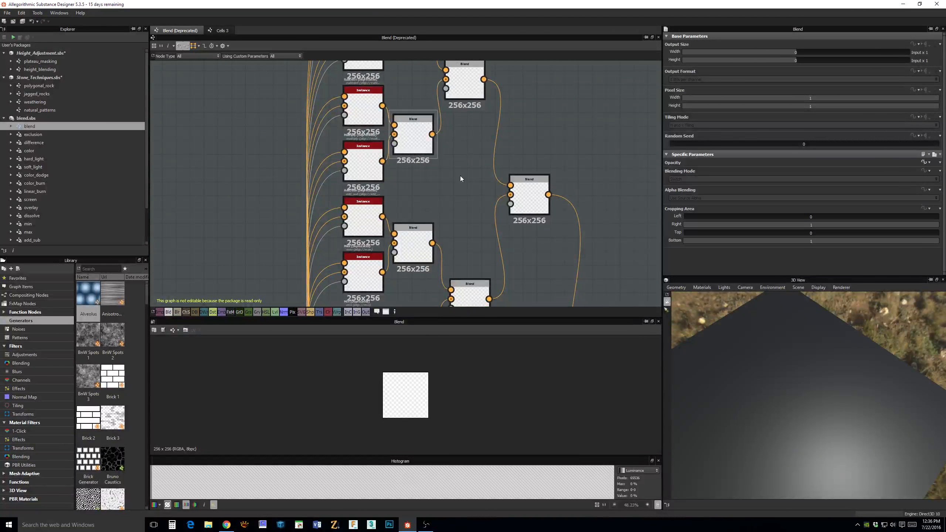
{"action": "middle_click_drag", "start_coordinate": [481, 228], "coordinate": [498, 185]}
{"action": "middle_click_drag", "start_coordinate": [417, 256], "coordinate": [441, 143]}
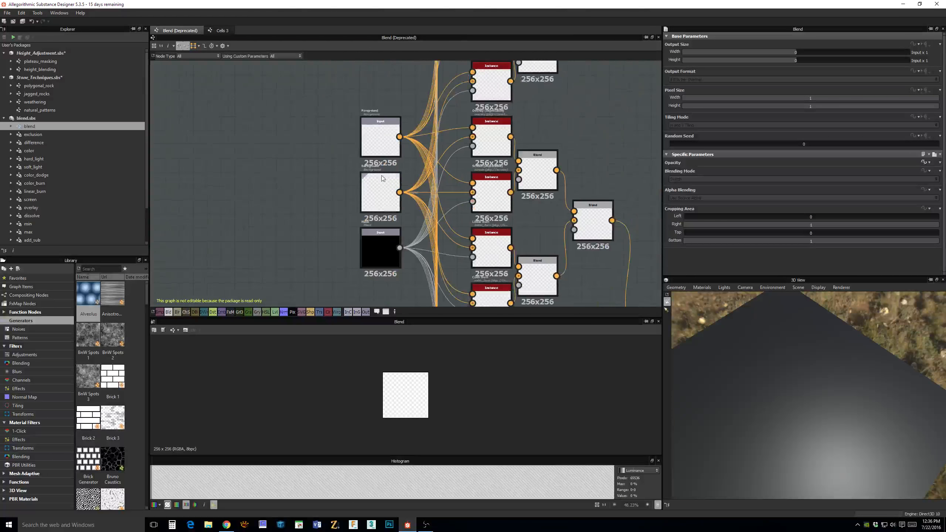
{"action": "scroll", "coordinate": [386, 169], "scroll_direction": "up", "scroll_amount": 2}
{"action": "middle_click_drag", "start_coordinate": [320, 168], "coordinate": [276, 203]}
{"action": "scroll", "coordinate": [310, 159], "scroll_direction": "up", "scroll_amount": 1}
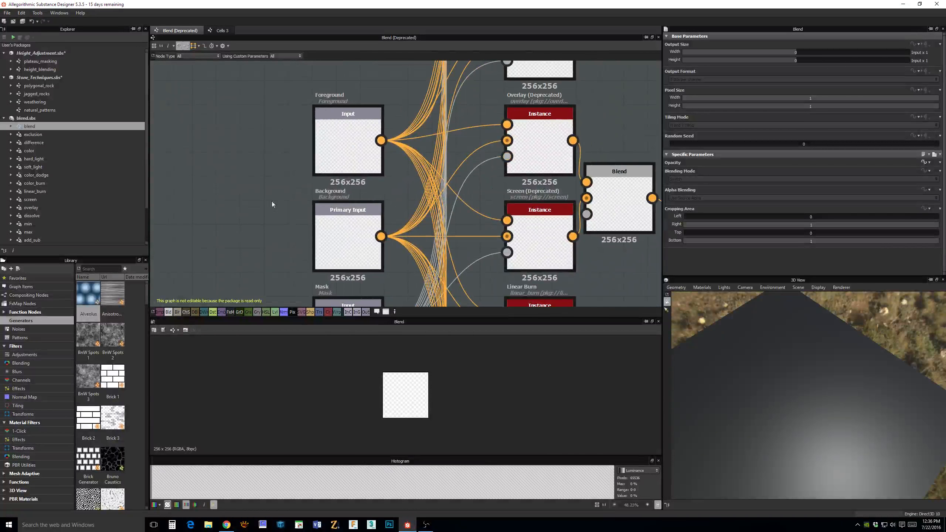
Select the blend.sbs package among the loaded packages.
{"action": "left_click", "coordinate": [37, 119]}
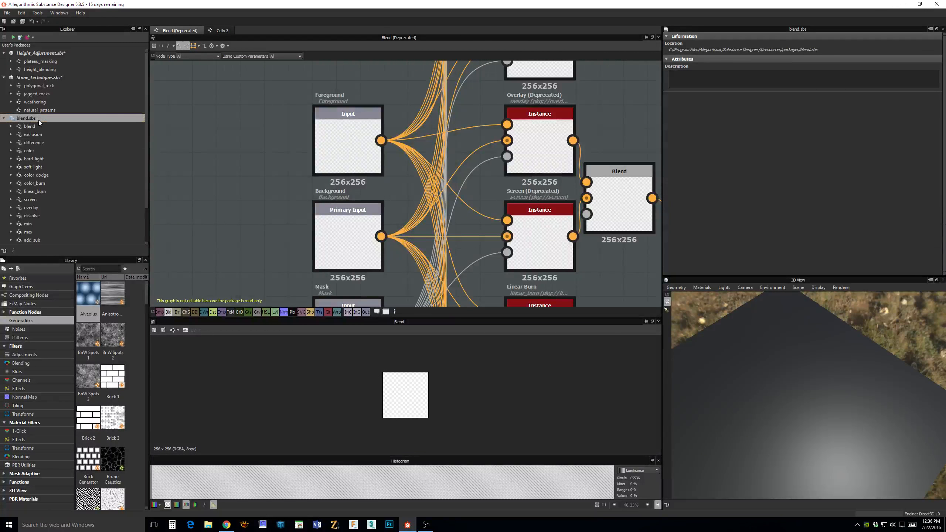
Close the blend.sbs package and open the weathering graph of the Stone_Techniques package.
{"action": "right_click", "coordinate": [39, 119]}
{"action": "left_click", "coordinate": [52, 229]}
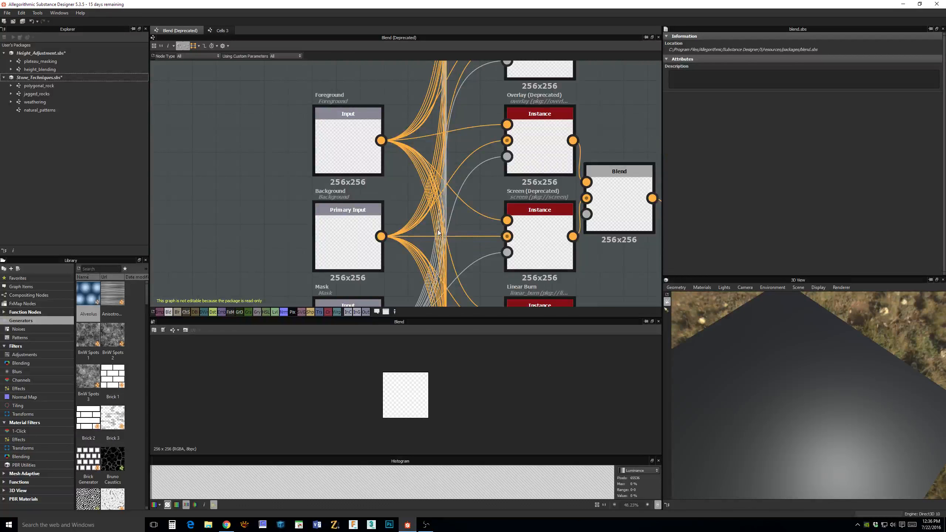
{"action": "left_click", "coordinate": [32, 94]}
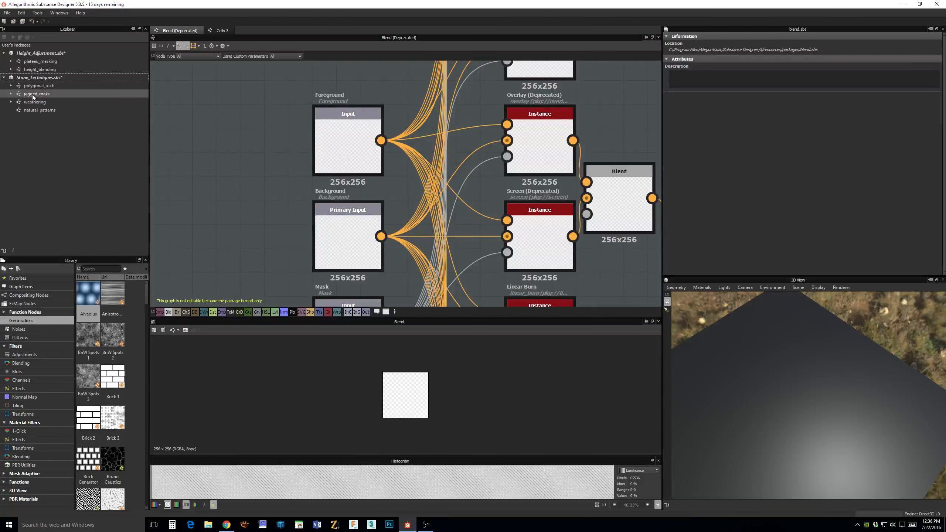
{"action": "double_click", "coordinate": [36, 102]}
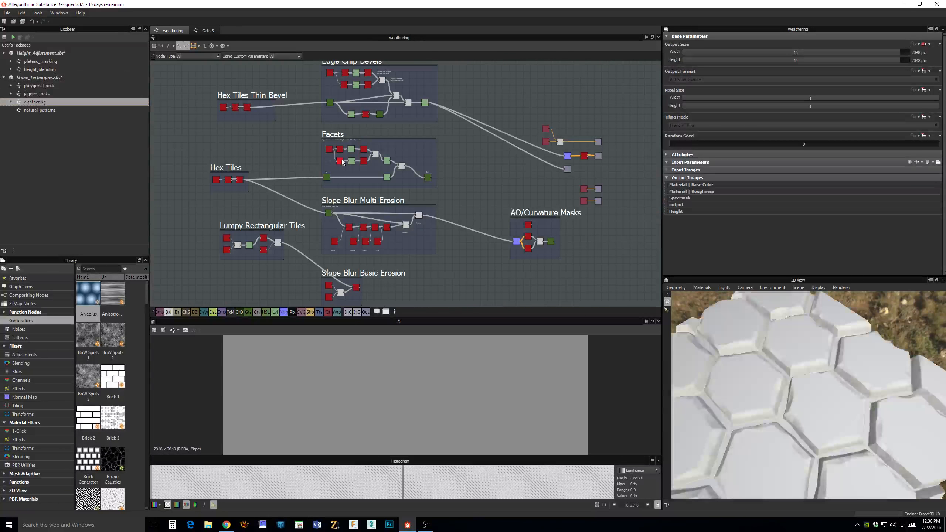
{"action": "middle_click_drag", "start_coordinate": [482, 197], "coordinate": [465, 177]}
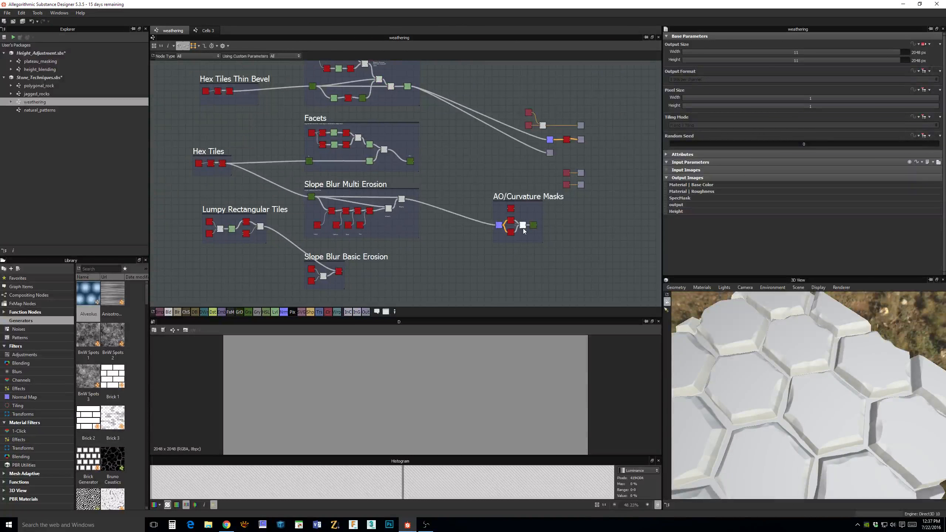
Open the stone_cobble_005 package from the Source > SBS folder of CUBE Materials, reached through the Avalon CUBE shortcut on the Desktop.
{"action": "left_click", "coordinate": [6, 14]}
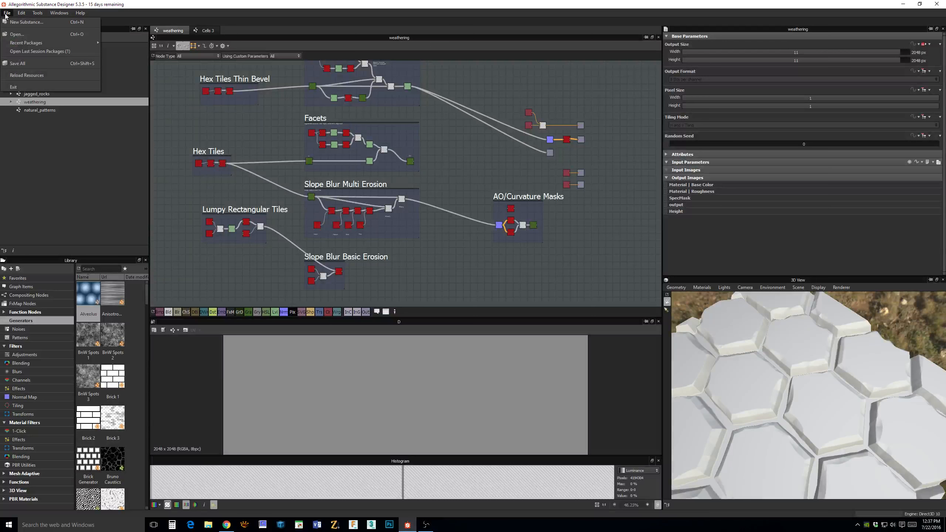
{"action": "left_click", "coordinate": [17, 34]}
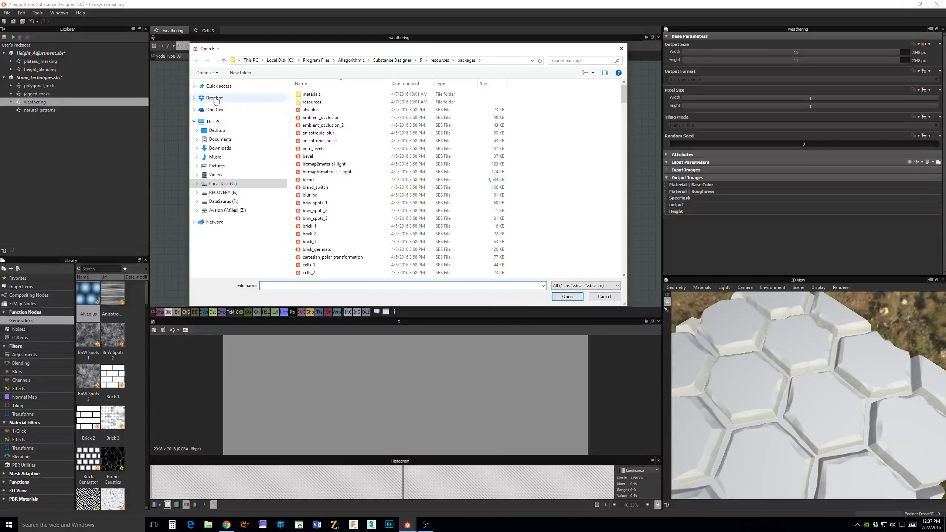
{"action": "left_click", "coordinate": [220, 140]}
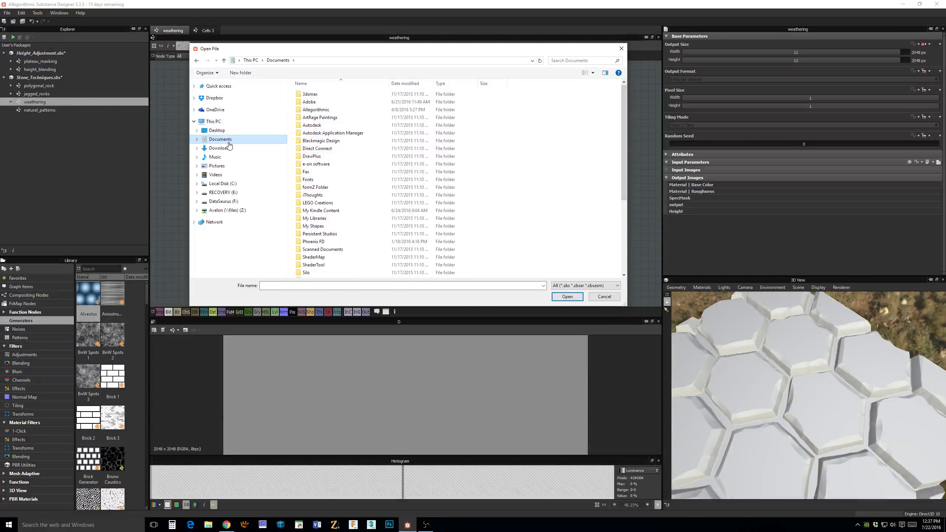
{"action": "left_click", "coordinate": [219, 131]}
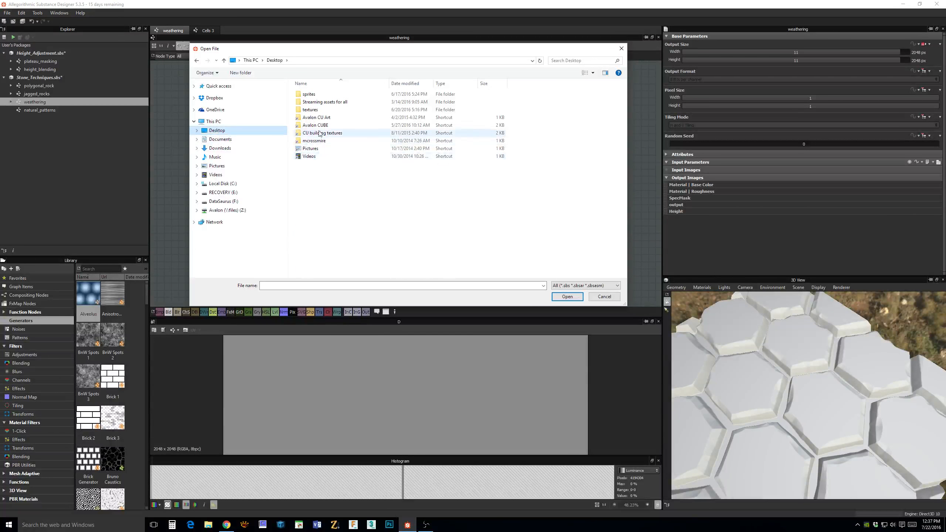
{"action": "double_click", "coordinate": [316, 125]}
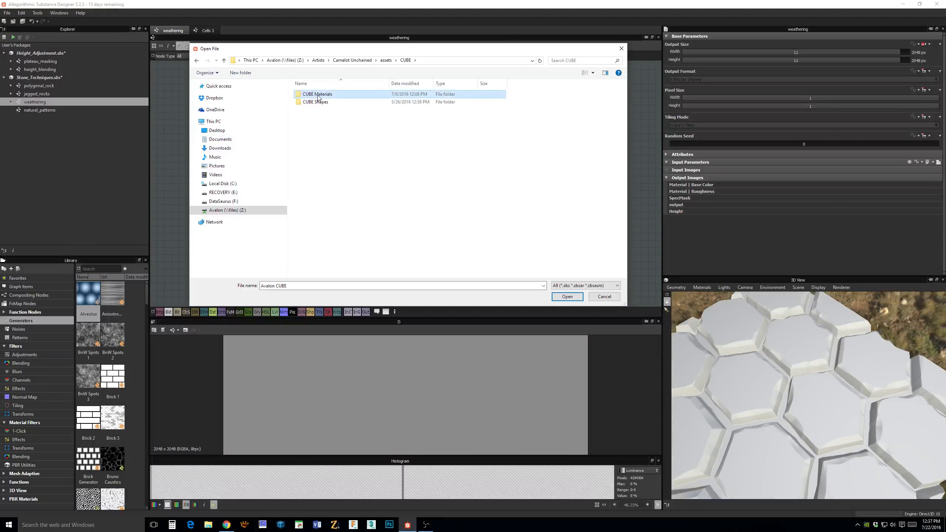
{"action": "double_click", "coordinate": [317, 95]}
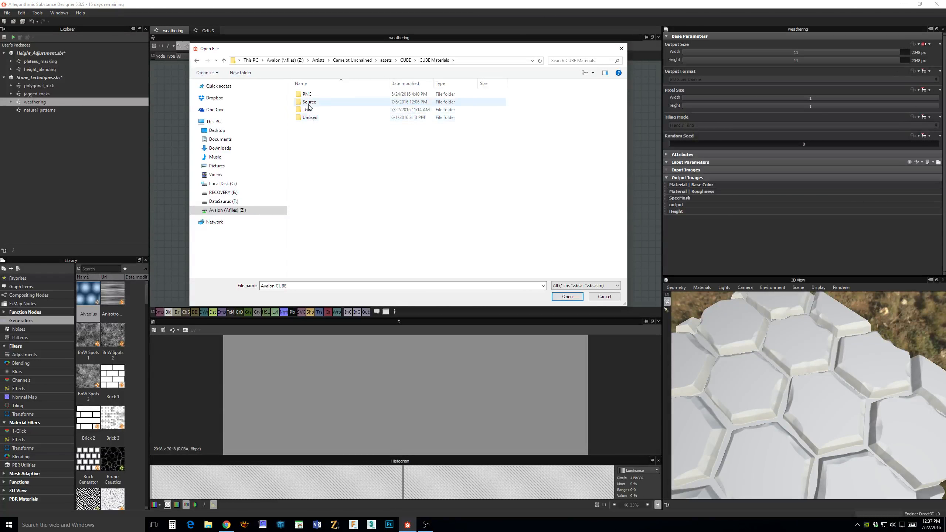
{"action": "double_click", "coordinate": [309, 102]}
{"action": "double_click", "coordinate": [309, 94]}
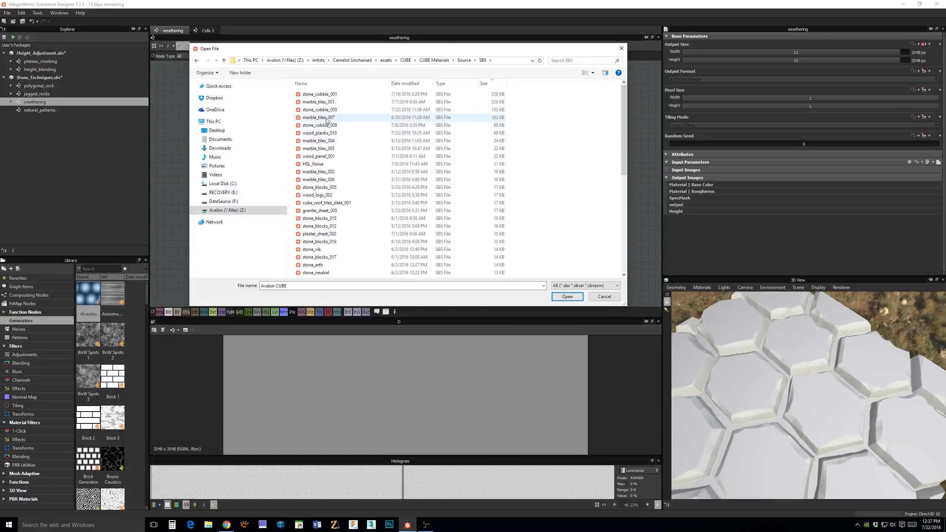
{"action": "left_click", "coordinate": [414, 110]}
{"action": "left_click", "coordinate": [572, 297]}
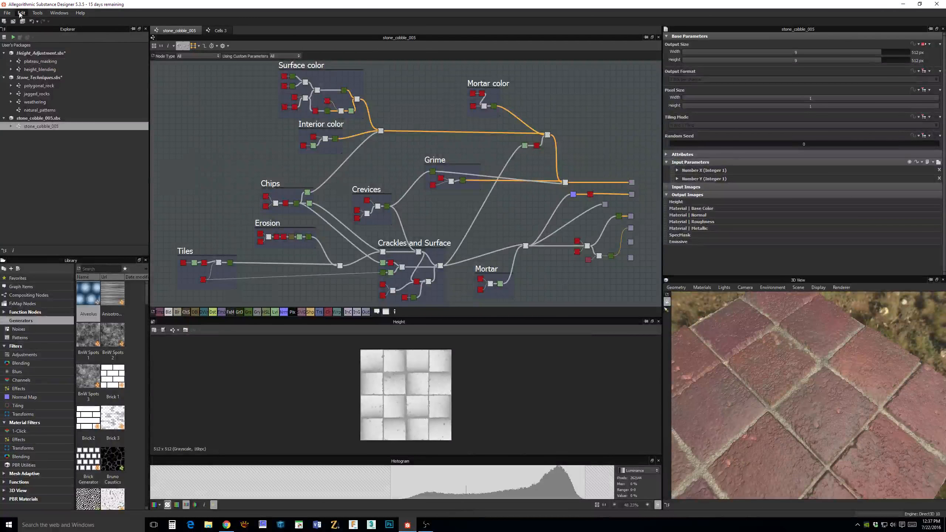
Open the stone_cobble_001 package from the same SBS folder and bring its Corner cracks to Colorizing node groups into view.
{"action": "left_click", "coordinate": [7, 13]}
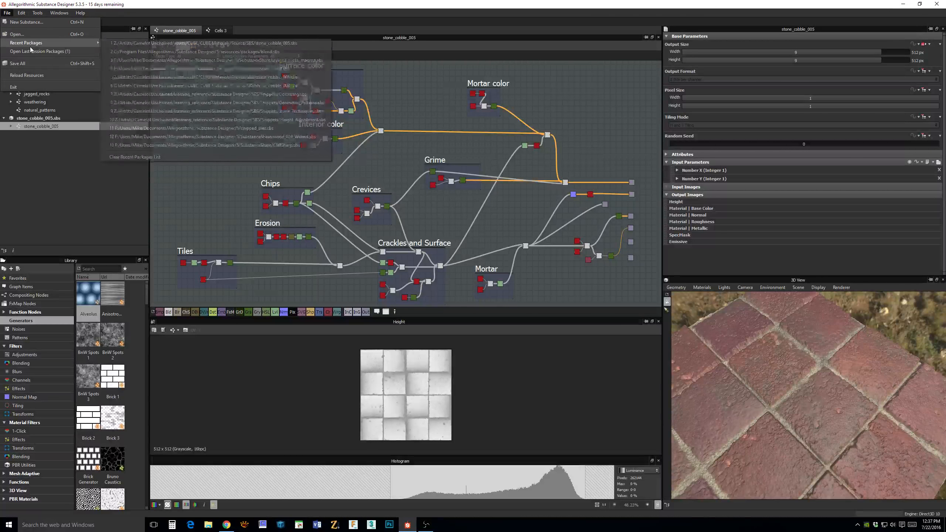
{"action": "left_click", "coordinate": [16, 34]}
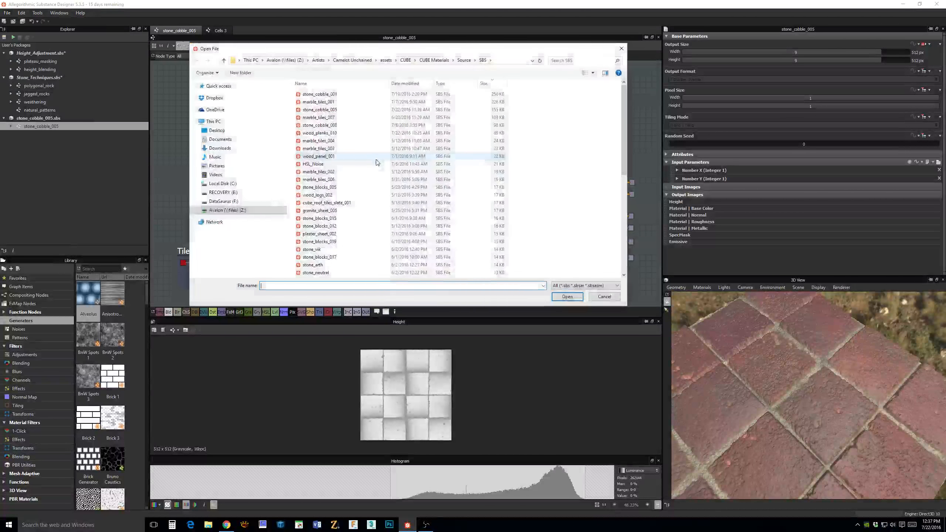
{"action": "left_click", "coordinate": [323, 95]}
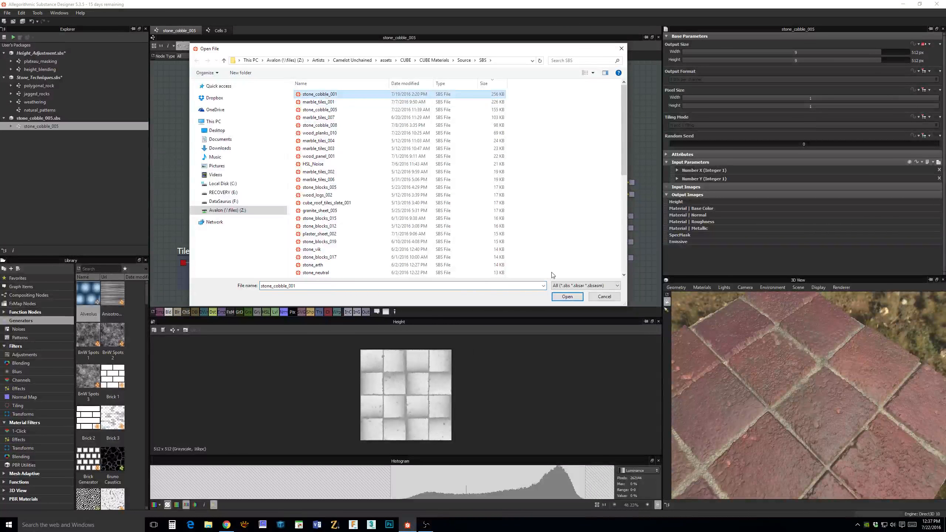
{"action": "left_click", "coordinate": [562, 297]}
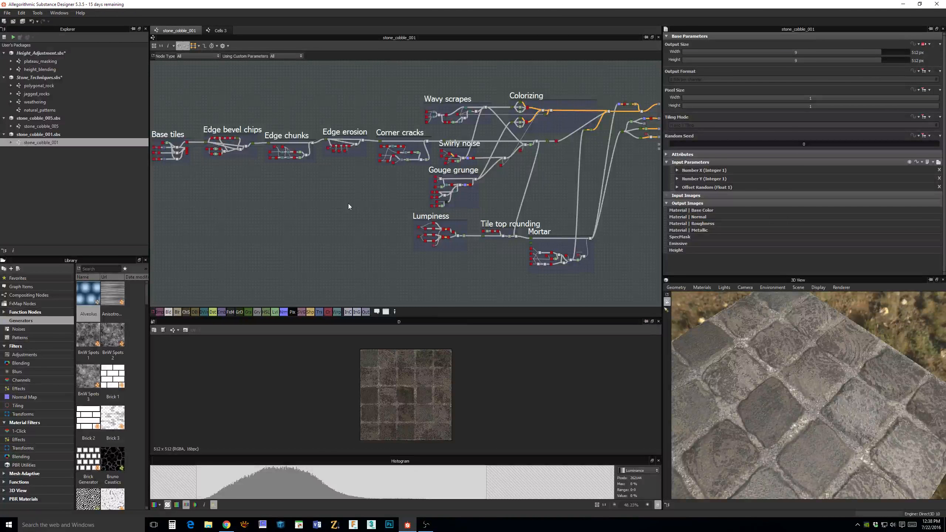
{"action": "middle_click_drag", "start_coordinate": [349, 204], "coordinate": [332, 224]}
{"action": "scroll", "coordinate": [417, 211], "scroll_direction": "up", "scroll_amount": 1}
{"action": "scroll", "coordinate": [417, 211], "scroll_direction": "up", "scroll_amount": 2}
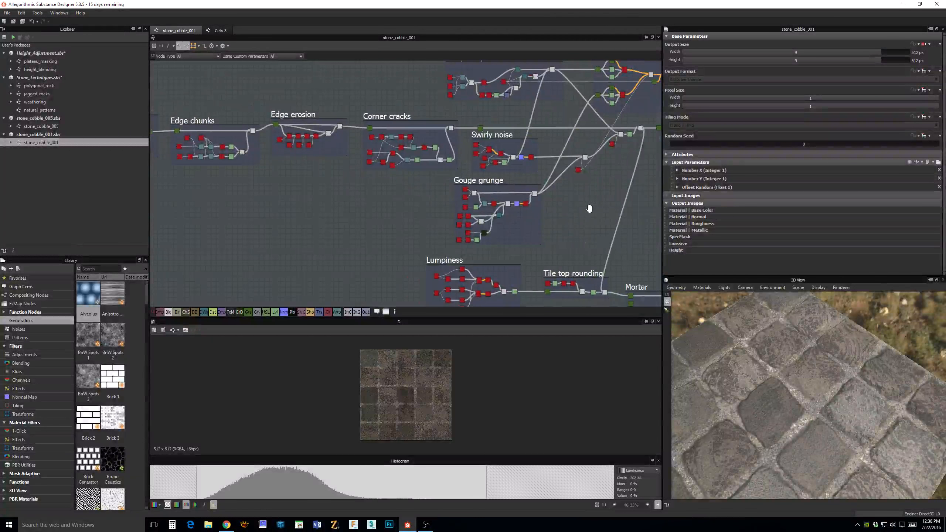
{"action": "mouse_move", "coordinate": [589, 209]}
{"action": "middle_mouse_down"}
{"action": "mouse_move", "coordinate": [464, 214]}
{"action": "mouse_move", "coordinate": [483, 228]}
{"action": "mouse_move", "coordinate": [500, 224]}
{"action": "middle_mouse_up"}
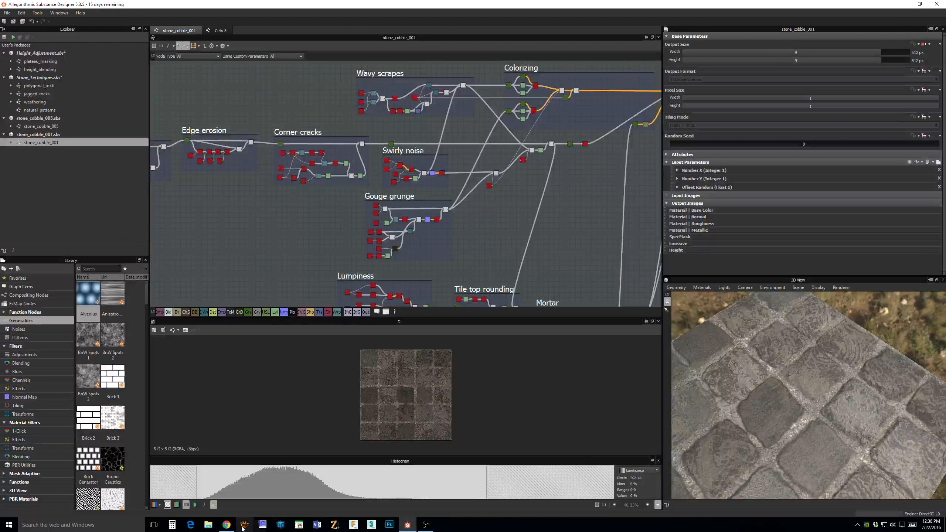
{"action": "left_click", "coordinate": [209, 526]}
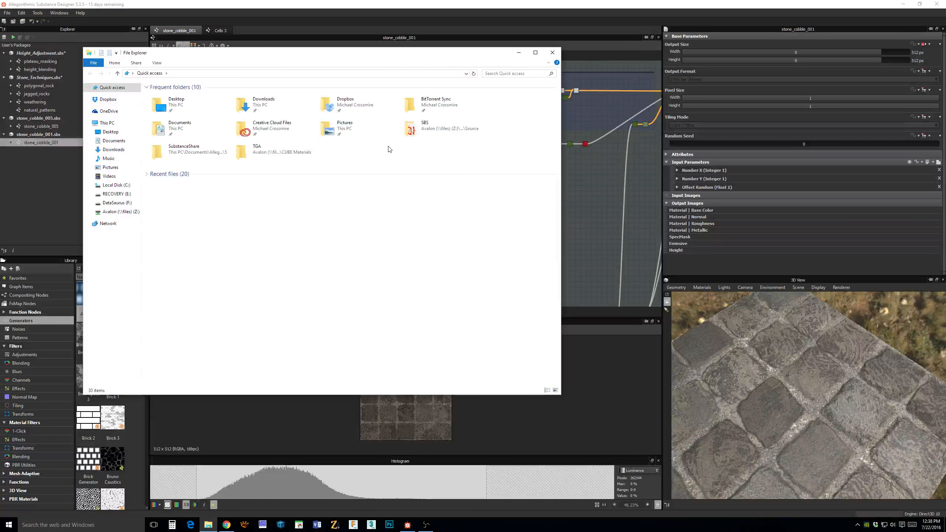
{"action": "left_click_drag", "start_coordinate": [269, 52], "coordinate": [462, 68]}
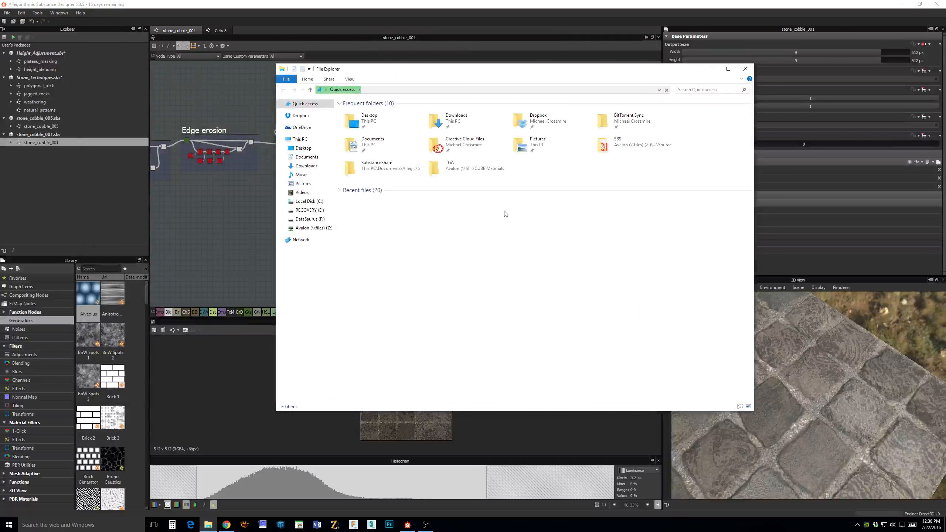
{"action": "left_click", "coordinate": [309, 201]}
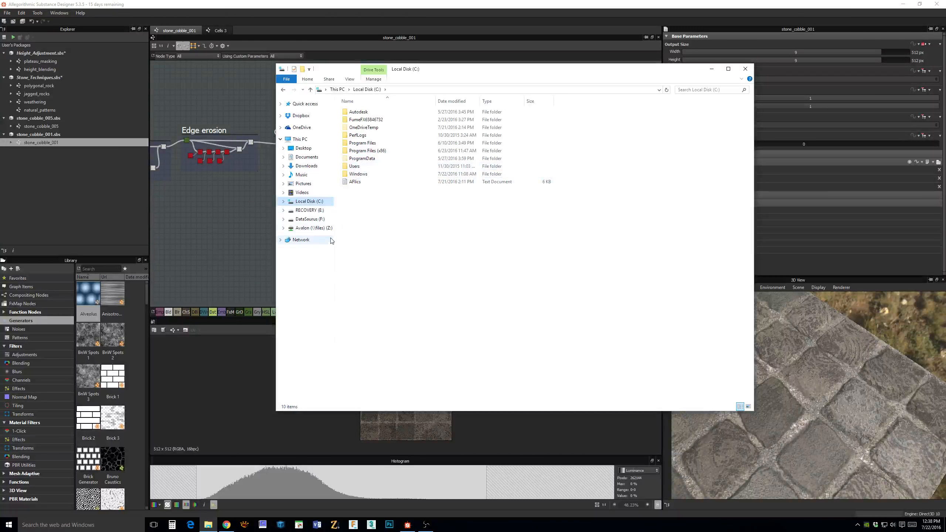
{"action": "left_click", "coordinate": [312, 184]}
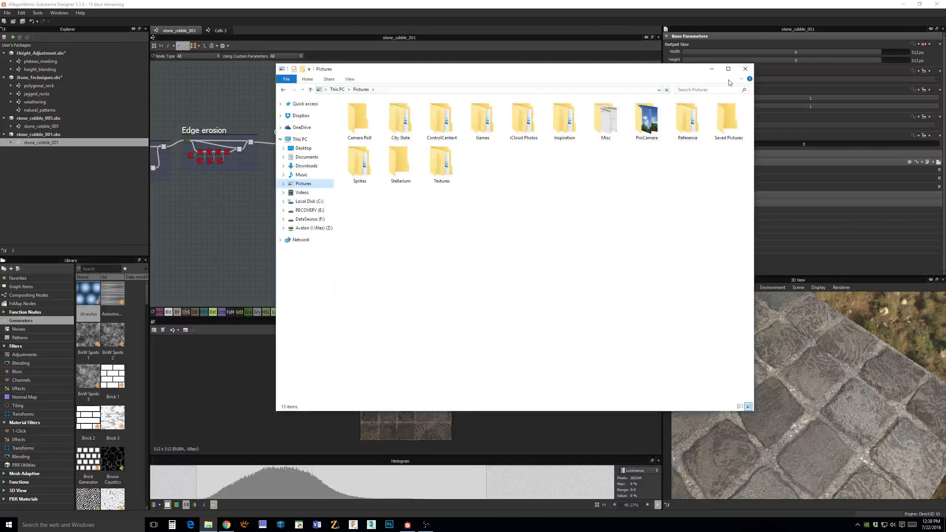
{"action": "left_click", "coordinate": [745, 69]}
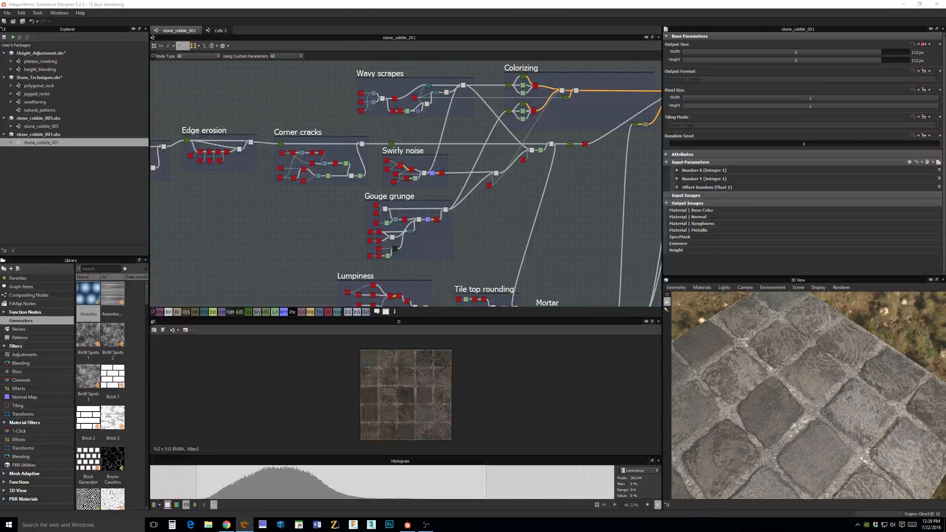
Compare the stone_cobble_001.psd reference image in XnView with the cobble material in the 3D view from different angles.
{"action": "left_click_drag", "start_coordinate": [945, 63], "coordinate": [343, 57]}
{"action": "scroll", "coordinate": [470, 226], "scroll_direction": "down", "scroll_amount": 1}
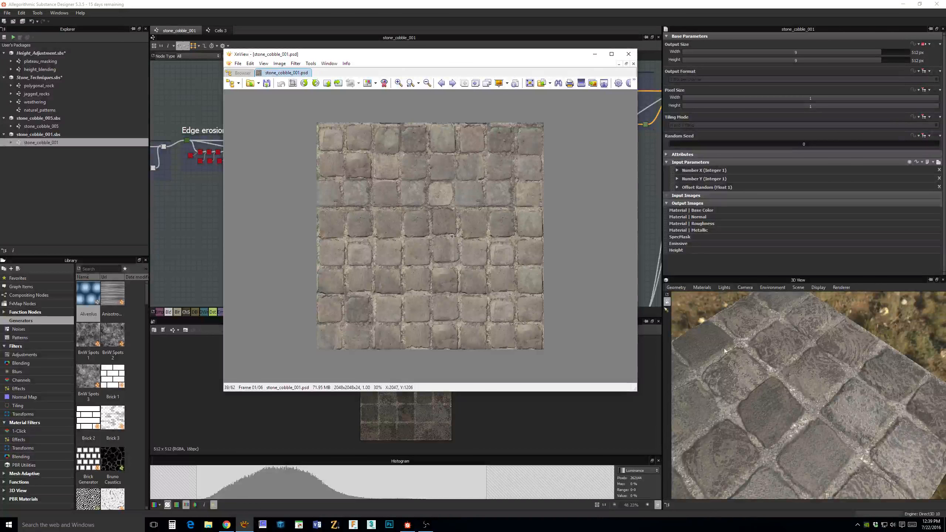
{"action": "left_click_drag", "start_coordinate": [756, 359], "coordinate": [766, 367]}
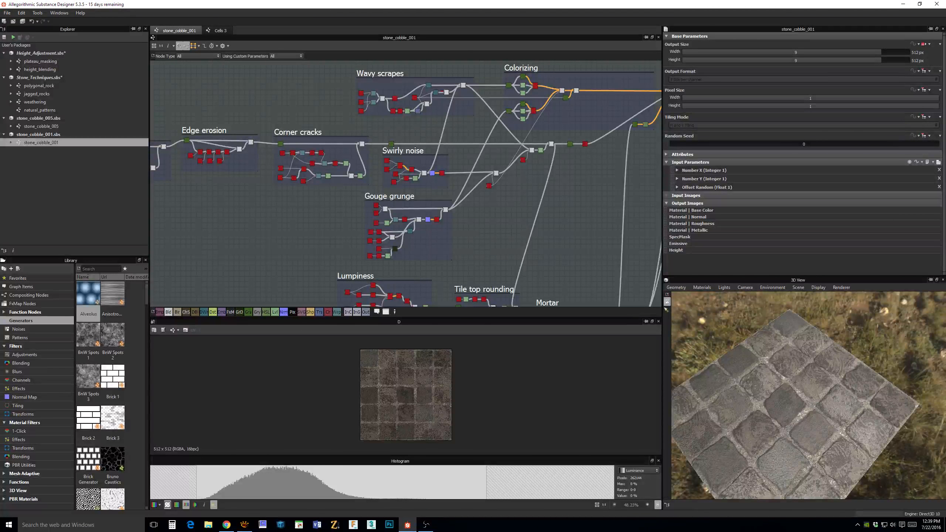
{"action": "key", "text": "alt+Tab"}
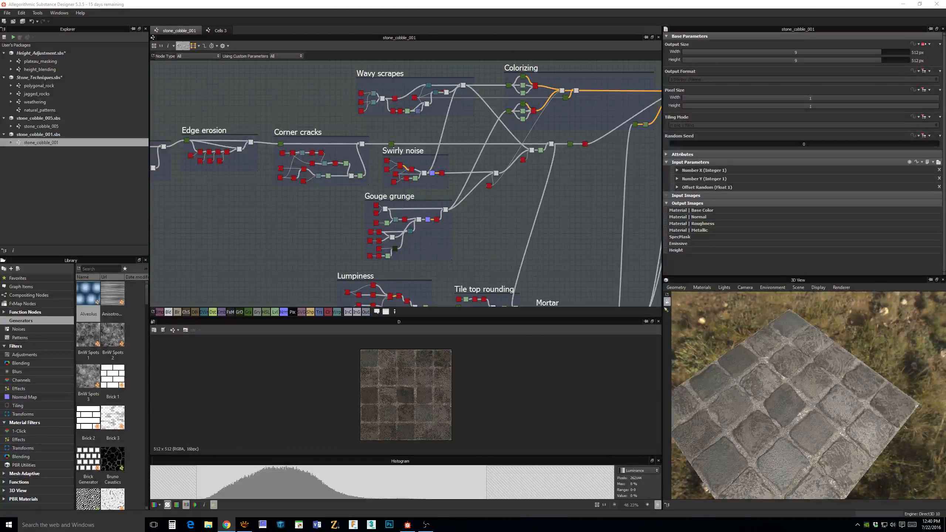
{"action": "left_click_drag", "start_coordinate": [687, 365], "coordinate": [818, 394]}
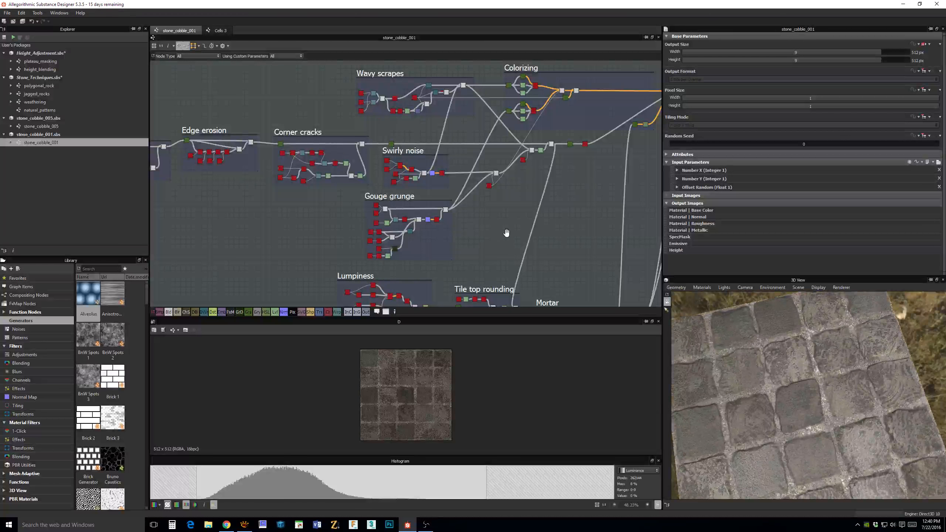
Examine the stone_cobble_001 node groups from Base tiles through the edge and crack stages to Swirly noise and Gouge grunge.
{"action": "scroll", "coordinate": [522, 210], "scroll_direction": "down", "scroll_amount": 1}
{"action": "middle_click_drag", "start_coordinate": [507, 232], "coordinate": [595, 239]}
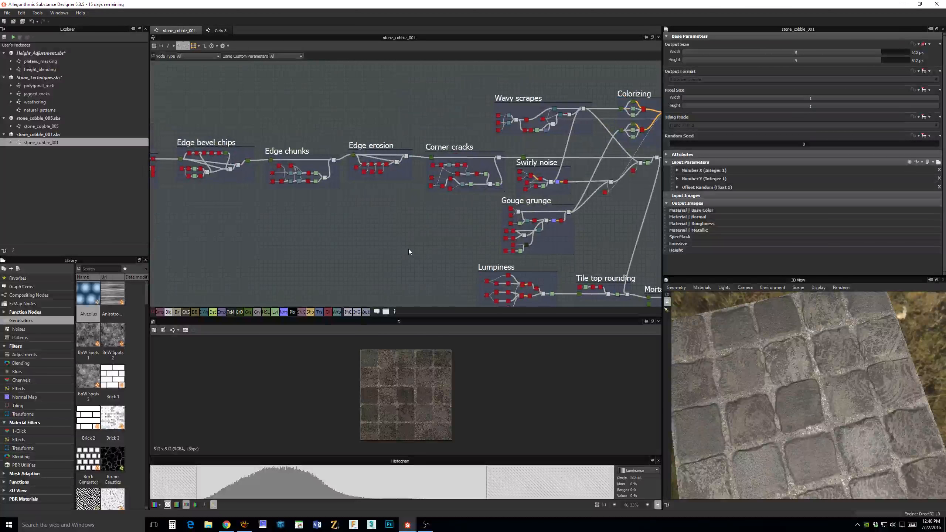
{"action": "middle_click_drag", "start_coordinate": [409, 252], "coordinate": [523, 232]}
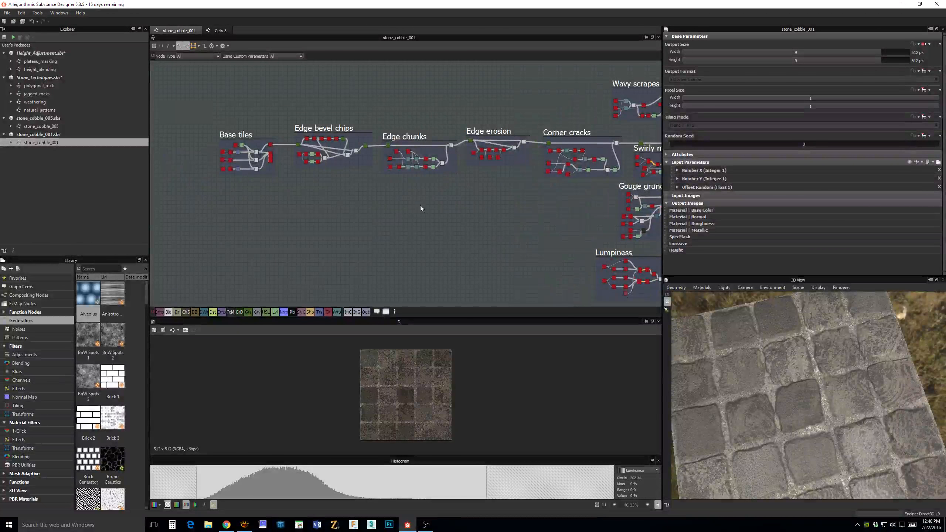
{"action": "middle_click_drag", "start_coordinate": [421, 208], "coordinate": [386, 184]}
{"action": "middle_click_drag", "start_coordinate": [386, 118], "coordinate": [388, 185]}
{"action": "scroll", "coordinate": [389, 184], "scroll_direction": "up", "scroll_amount": 1}
{"action": "middle_click_drag", "start_coordinate": [435, 217], "coordinate": [381, 181]}
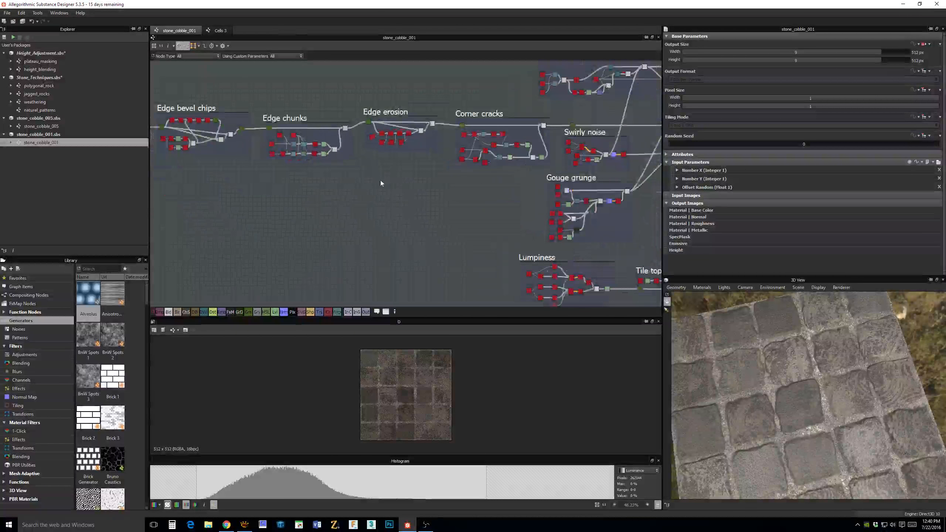
{"action": "scroll", "coordinate": [380, 181], "scroll_direction": "up", "scroll_amount": 1}
{"action": "middle_click_drag", "start_coordinate": [507, 199], "coordinate": [301, 247]}
{"action": "scroll", "coordinate": [499, 220], "scroll_direction": "up", "scroll_amount": 3}
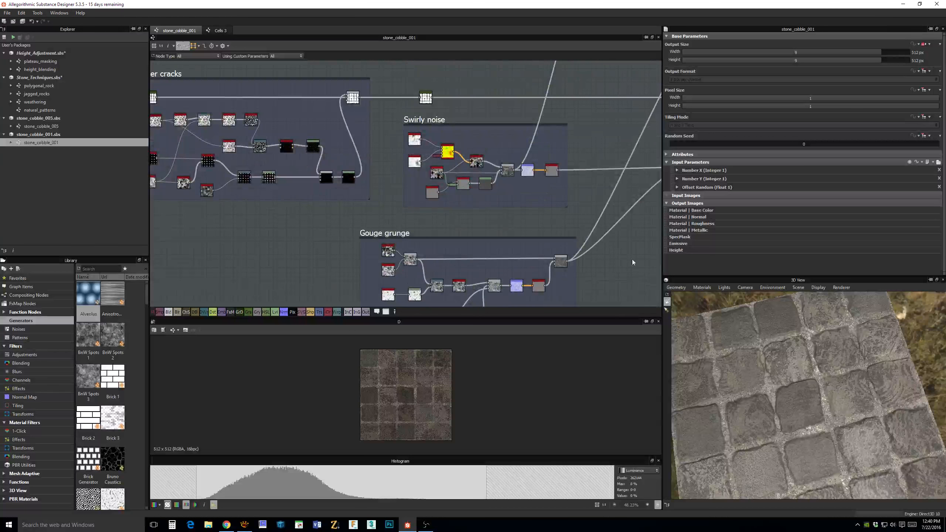
{"action": "middle_click_drag", "start_coordinate": [638, 272], "coordinate": [462, 216]}
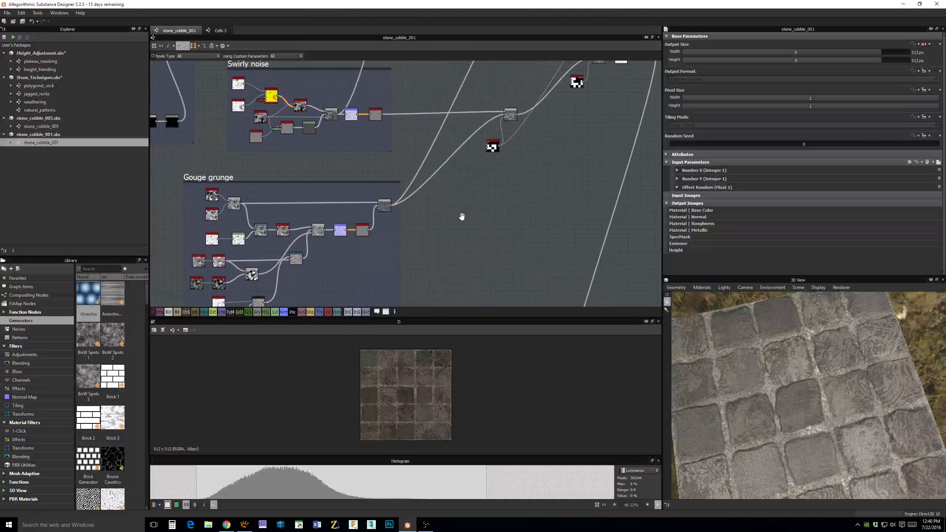
{"action": "scroll", "coordinate": [467, 216], "scroll_direction": "up", "scroll_amount": 1}
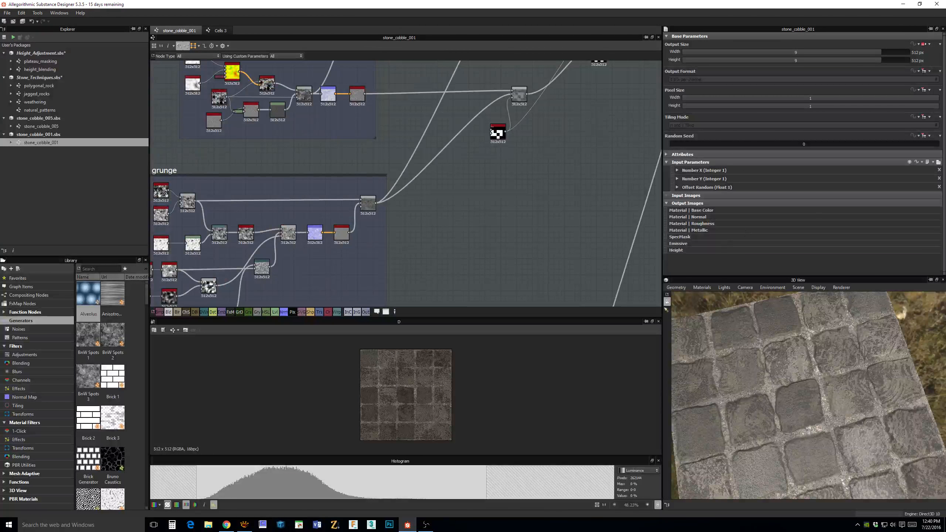
{"action": "key", "text": "alt+Tab"}
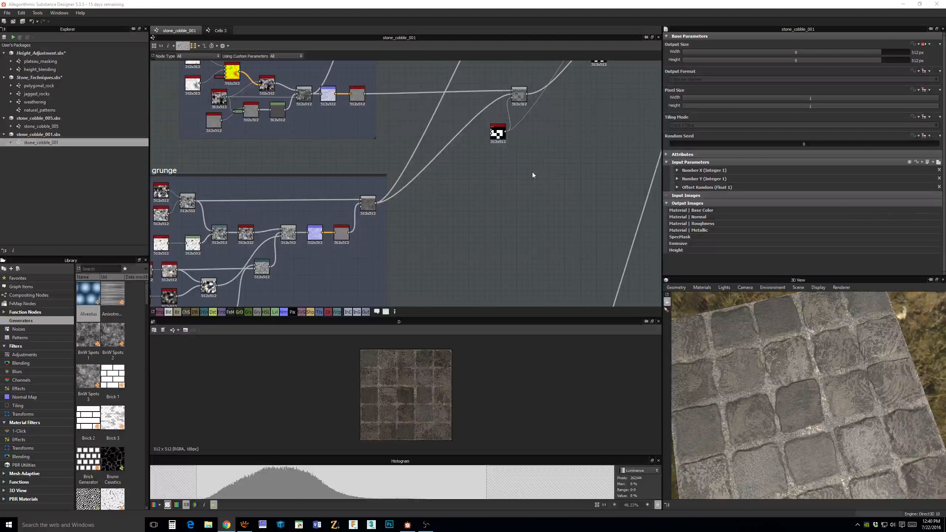
{"action": "scroll", "coordinate": [532, 172], "scroll_direction": "down", "scroll_amount": 4}
{"action": "scroll", "coordinate": [485, 195], "scroll_direction": "down", "scroll_amount": 8}
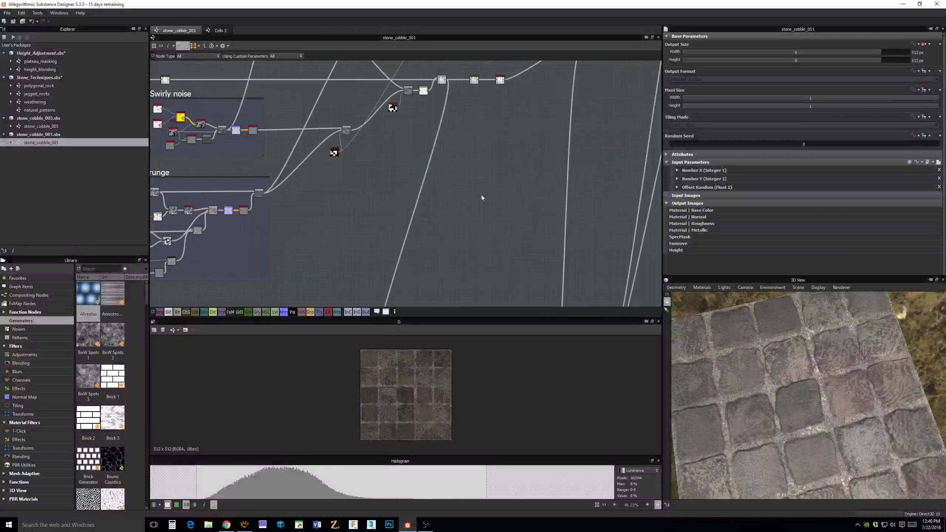
Examine the final output nodes of the stone_cobble_001 graph beyond the Colorizing group.
{"action": "scroll", "coordinate": [464, 197], "scroll_direction": "up", "scroll_amount": 4}
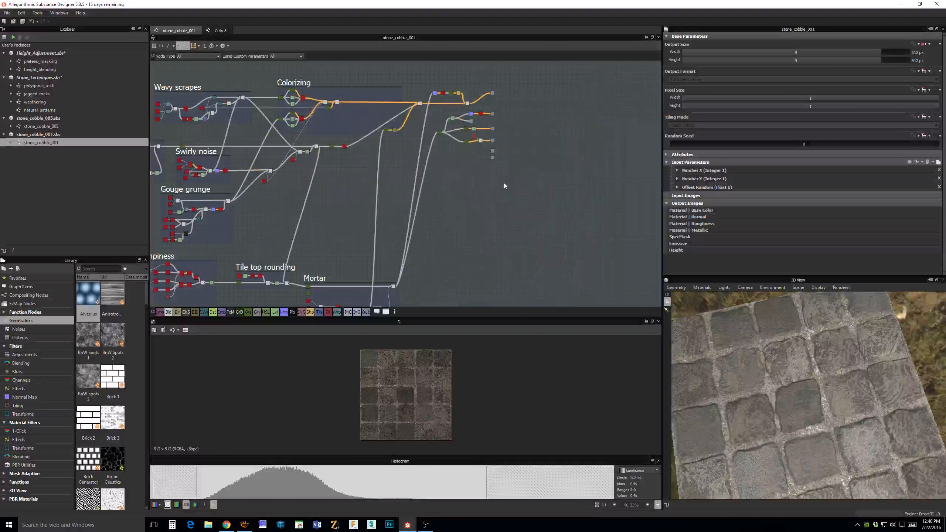
{"action": "scroll", "coordinate": [517, 159], "scroll_direction": "up", "scroll_amount": 5}
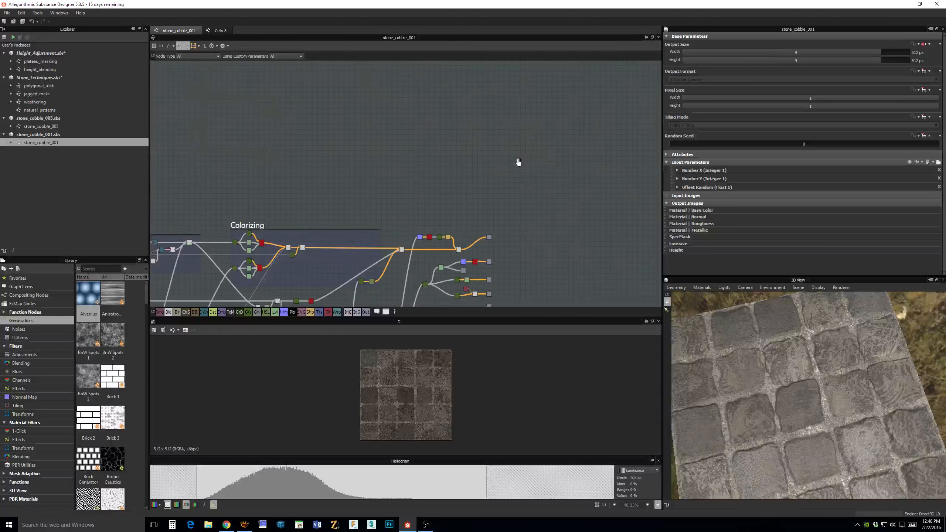
{"action": "scroll", "coordinate": [499, 149], "scroll_direction": "up", "scroll_amount": 5}
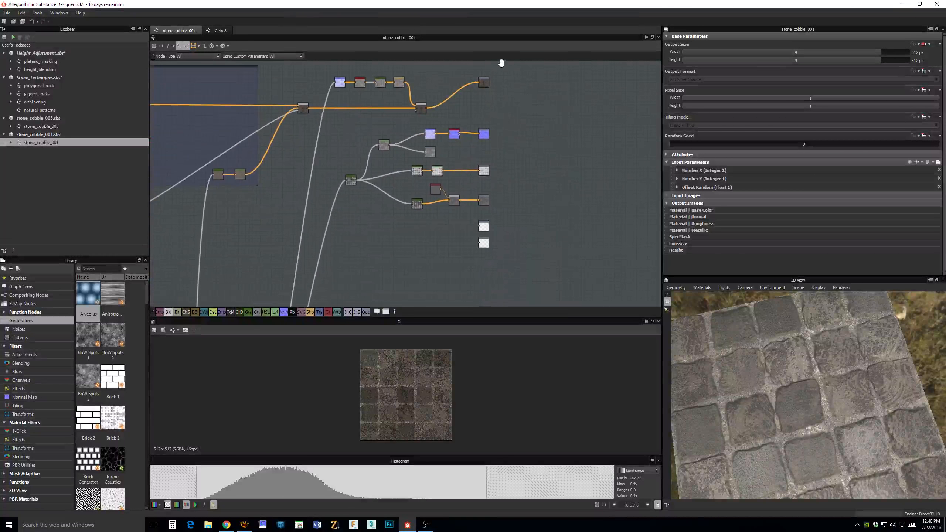
{"action": "middle_click_drag", "start_coordinate": [534, 215], "coordinate": [565, 220]}
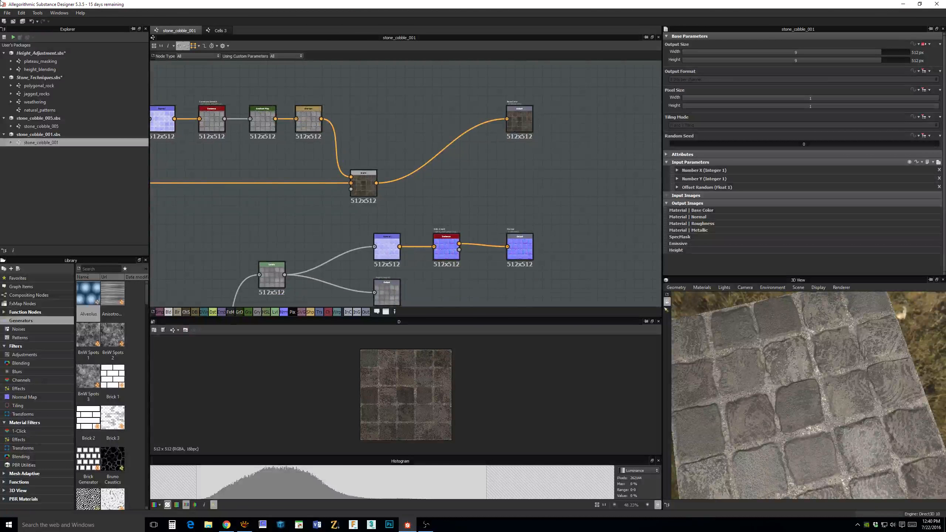
Create a new 1024 x 1024 px graph from the Physically_Based_CSE template, keeping the default graph name.
{"action": "left_click", "coordinate": [7, 13]}
{"action": "left_click", "coordinate": [26, 22]}
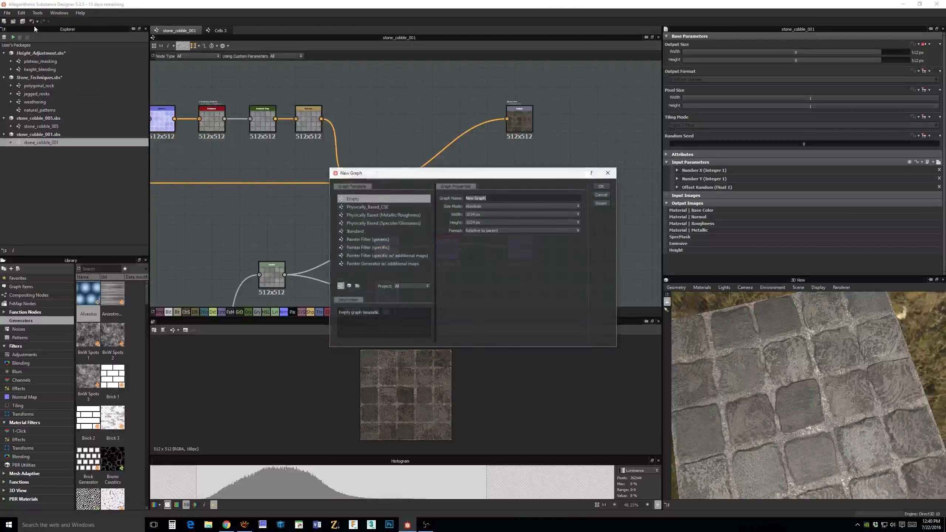
{"action": "left_click", "coordinate": [380, 209]}
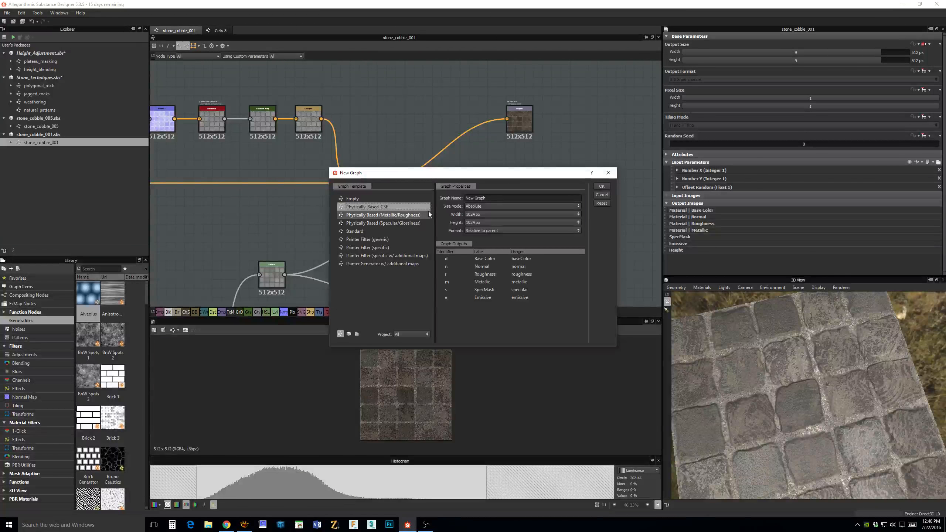
{"action": "left_click", "coordinate": [601, 186]}
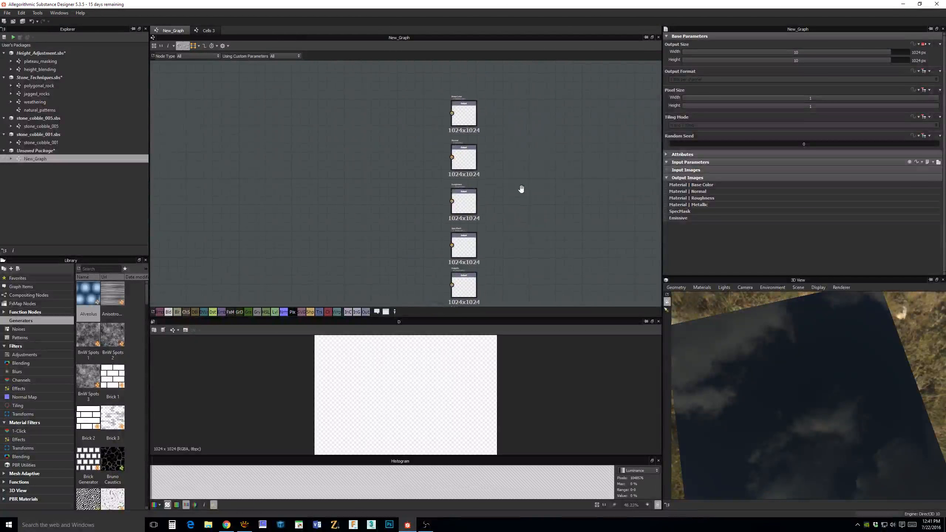
Examine the new graph's output nodes from Base Color, Normal and Roughness to SpecMask, Metallic and Emissive.
{"action": "middle_click_drag", "start_coordinate": [519, 191], "coordinate": [530, 206]}
{"action": "scroll", "coordinate": [532, 210], "scroll_direction": "up", "scroll_amount": 2}
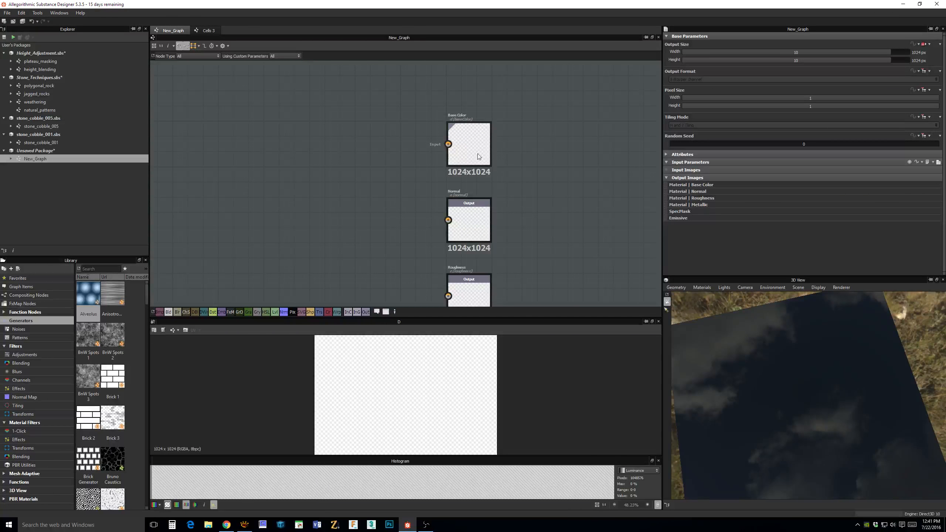
{"action": "scroll", "coordinate": [501, 190], "scroll_direction": "down", "scroll_amount": 3}
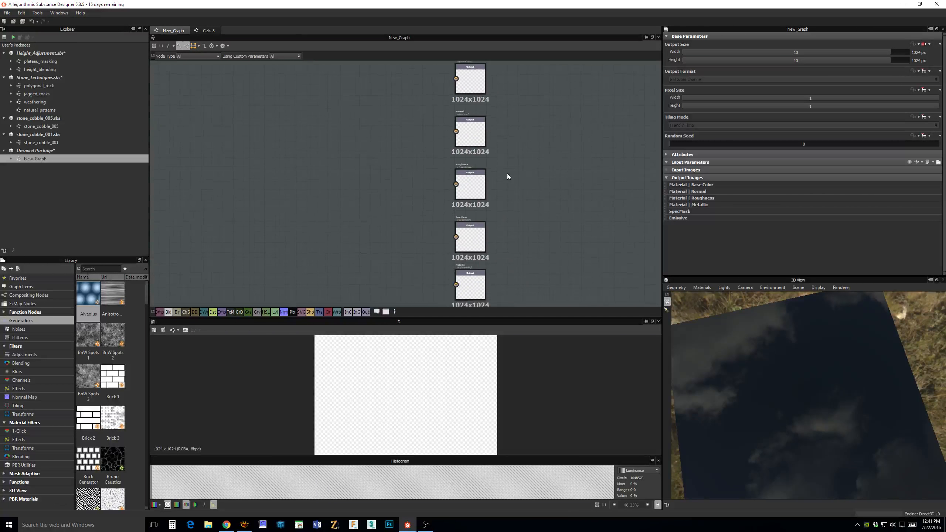
{"action": "scroll", "coordinate": [507, 173], "scroll_direction": "up", "scroll_amount": 3}
{"action": "middle_click_drag", "start_coordinate": [493, 171], "coordinate": [539, 109]}
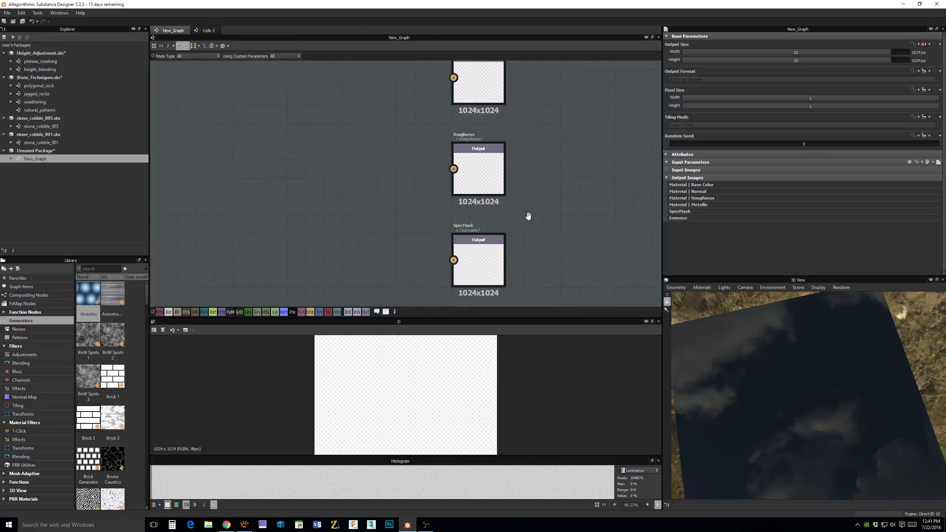
{"action": "middle_click_drag", "start_coordinate": [528, 216], "coordinate": [530, 276]}
{"action": "middle_click_drag", "start_coordinate": [546, 143], "coordinate": [526, 196]}
{"action": "middle_click_drag", "start_coordinate": [473, 96], "coordinate": [473, 147]}
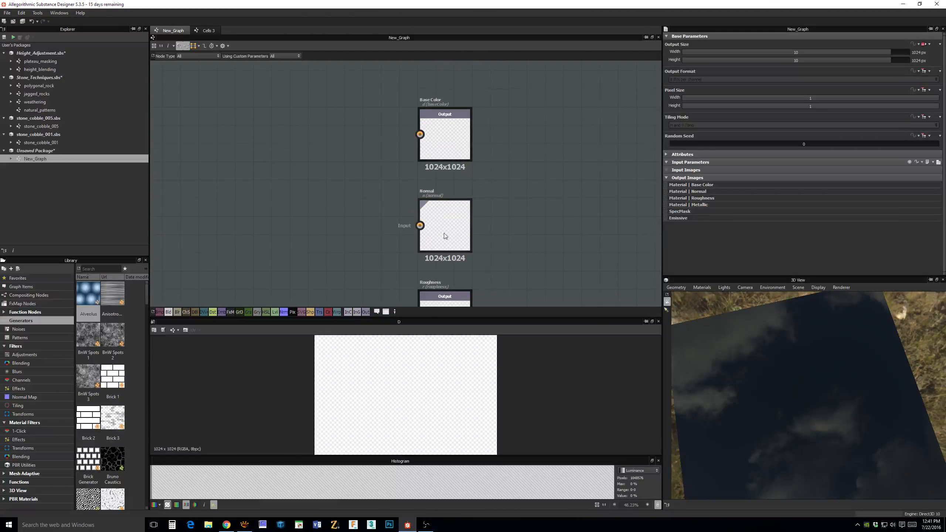
{"action": "middle_click_drag", "start_coordinate": [529, 220], "coordinate": [526, 183]}
{"action": "middle_click_drag", "start_coordinate": [534, 228], "coordinate": [531, 130]}
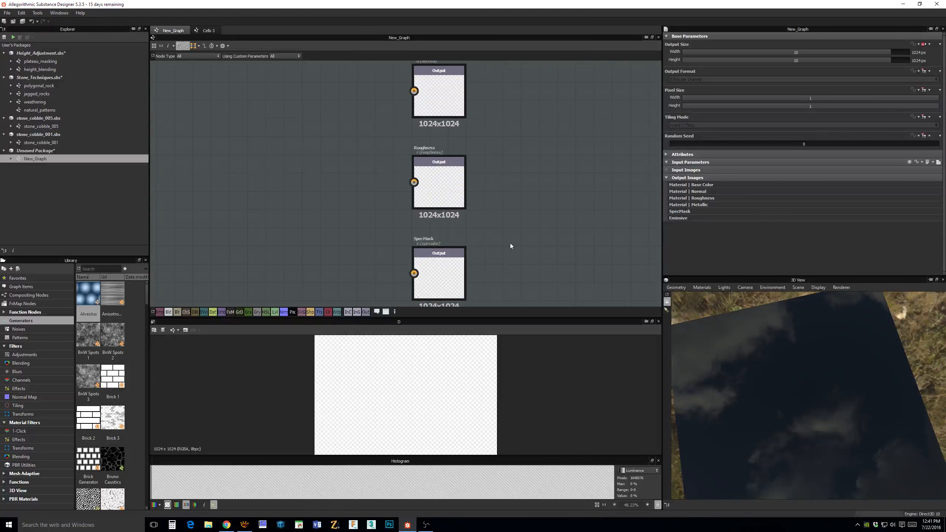
{"action": "middle_click_drag", "start_coordinate": [510, 244], "coordinate": [515, 170]}
{"action": "middle_click_drag", "start_coordinate": [510, 243], "coordinate": [519, 172]}
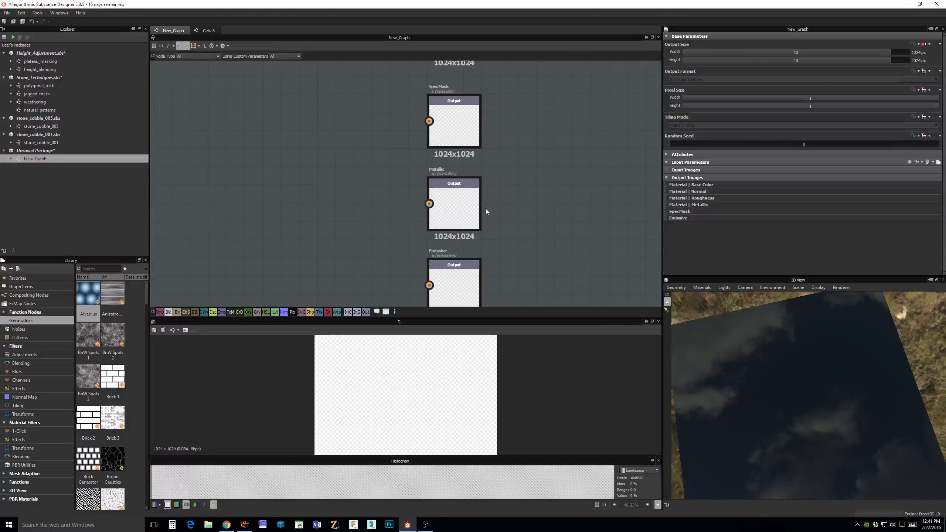
{"action": "middle_click_drag", "start_coordinate": [528, 258], "coordinate": [530, 178]}
{"action": "middle_click_drag", "start_coordinate": [581, 196], "coordinate": [551, 234]}
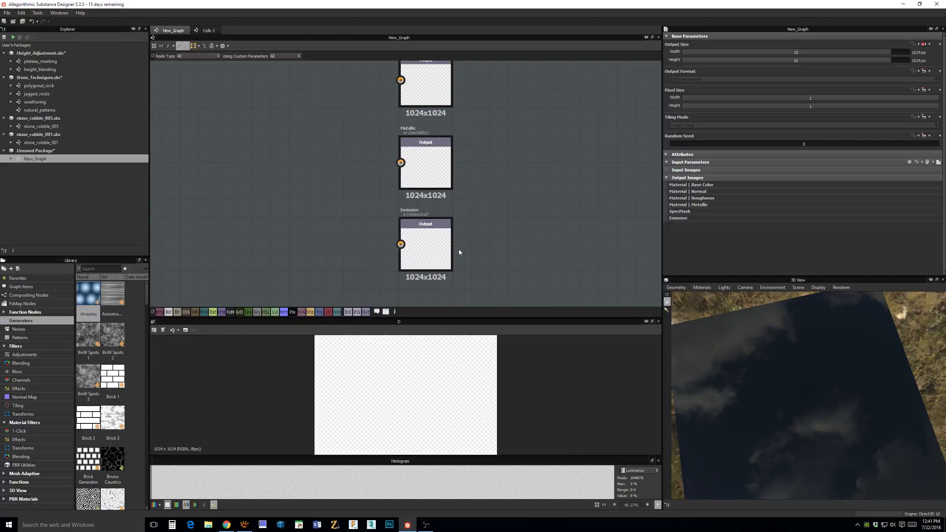
{"action": "scroll", "coordinate": [525, 184], "scroll_direction": "down", "scroll_amount": 1}
{"action": "middle_click_drag", "start_coordinate": [500, 107], "coordinate": [506, 296]}
{"action": "middle_click_drag", "start_coordinate": [540, 185], "coordinate": [555, 232]}
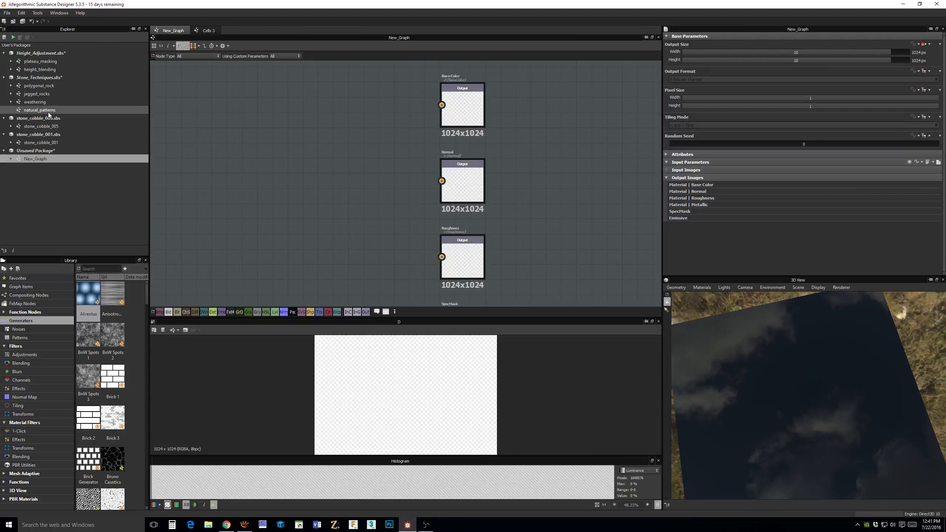
Reopen the stone_cobble_001 graph and bring its output nodes into close view.
{"action": "left_click", "coordinate": [35, 76]}
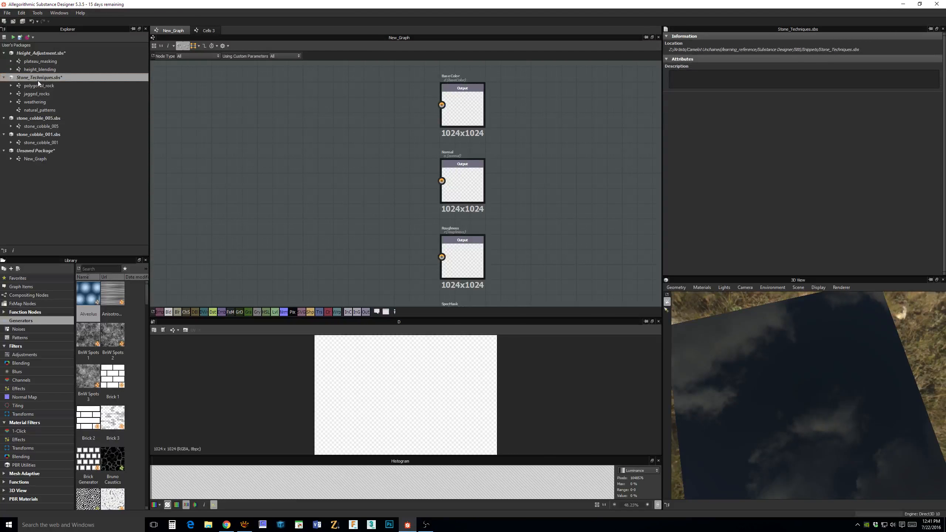
{"action": "left_click", "coordinate": [35, 136]}
{"action": "double_click", "coordinate": [40, 140]}
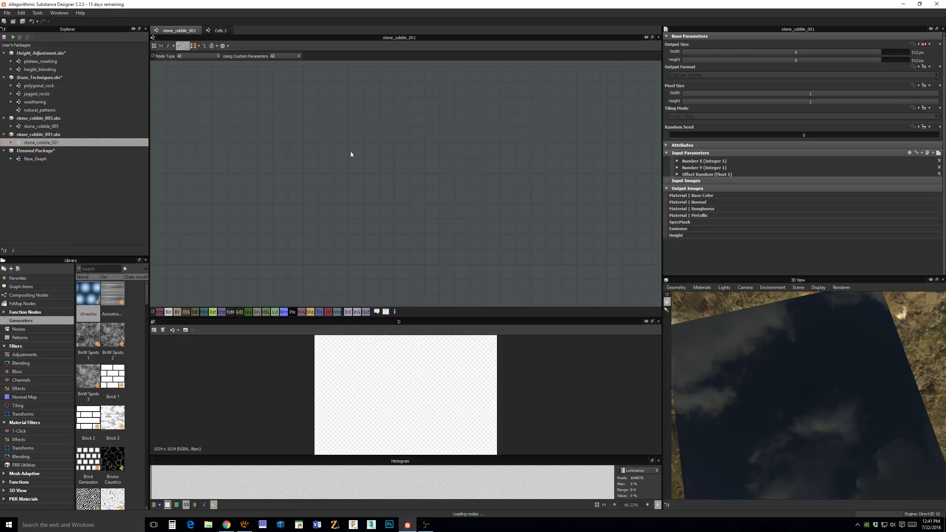
{"action": "middle_click_drag", "start_coordinate": [581, 155], "coordinate": [407, 193]}
{"action": "scroll", "coordinate": [440, 188], "scroll_direction": "up", "scroll_amount": 3}
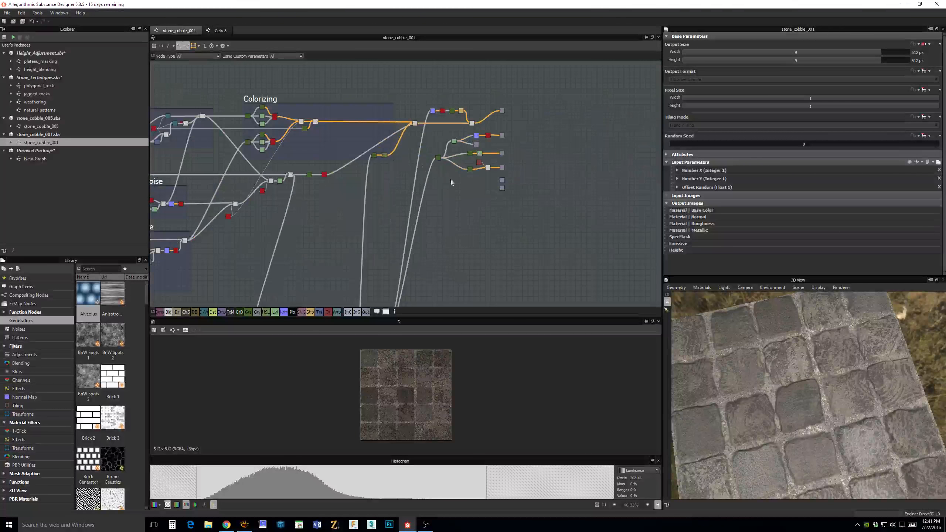
{"action": "middle_click_drag", "start_coordinate": [488, 81], "coordinate": [437, 107]}
{"action": "scroll", "coordinate": [444, 182], "scroll_direction": "up", "scroll_amount": 1}
{"action": "scroll", "coordinate": [436, 107], "scroll_direction": "up", "scroll_amount": 1}
{"action": "scroll", "coordinate": [436, 108], "scroll_direction": "up", "scroll_amount": 3}
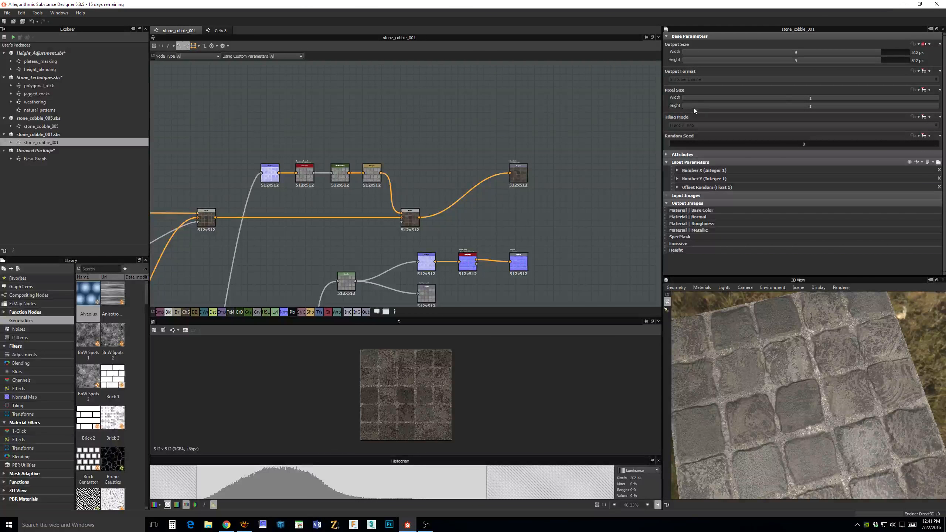
{"action": "middle_click_drag", "start_coordinate": [625, 173], "coordinate": [601, 160]}
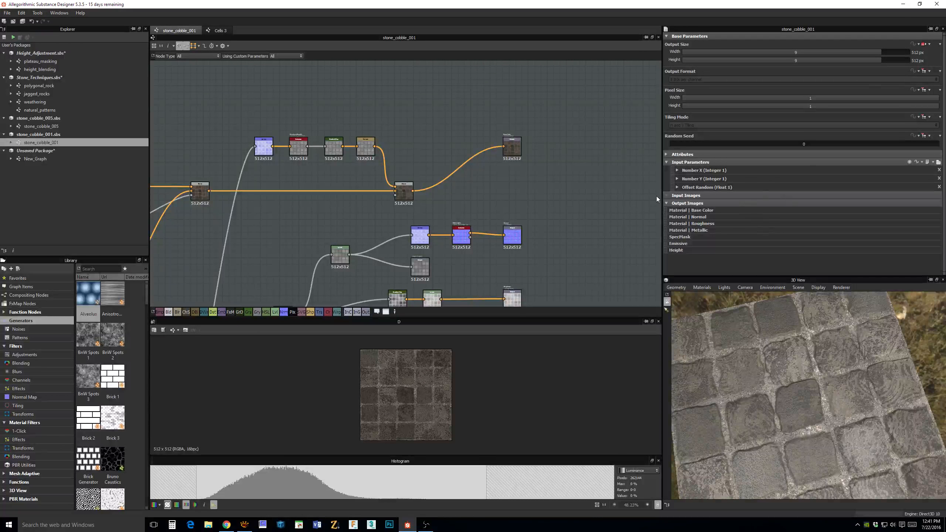
Vary the default of the Number X input parameter through 8 and 5, ending at 10.
{"action": "left_click", "coordinate": [677, 170]}
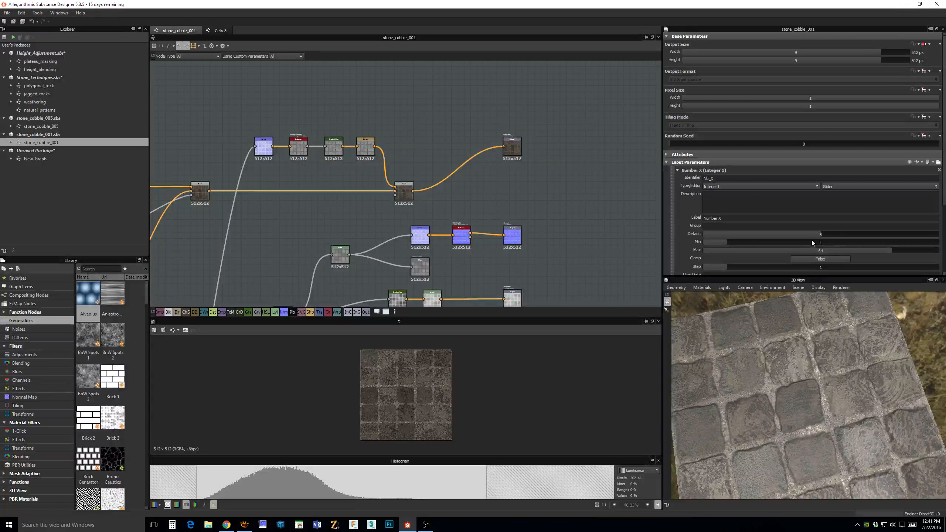
{"action": "scroll", "coordinate": [760, 352], "scroll_direction": "up", "scroll_amount": 3}
{"action": "middle_click_drag", "start_coordinate": [760, 353], "coordinate": [804, 351]}
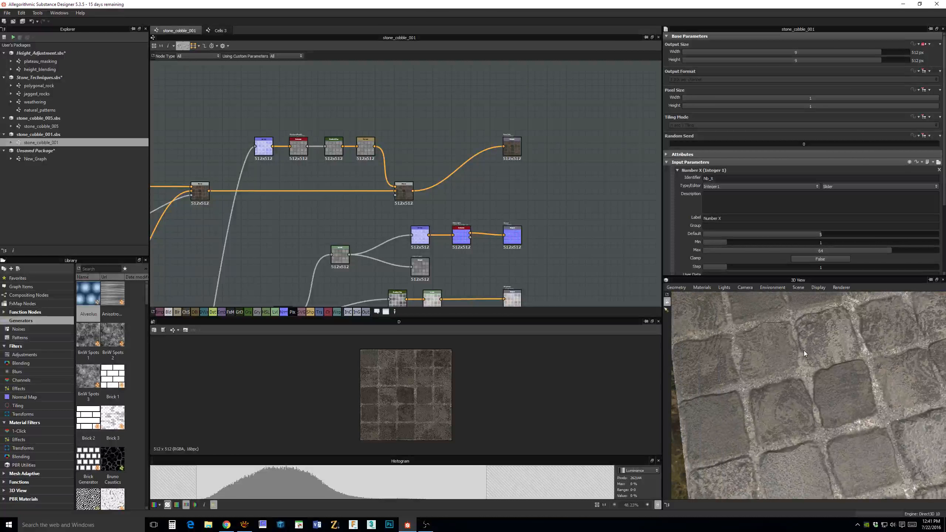
{"action": "left_click_drag", "start_coordinate": [831, 233], "coordinate": [882, 237]}
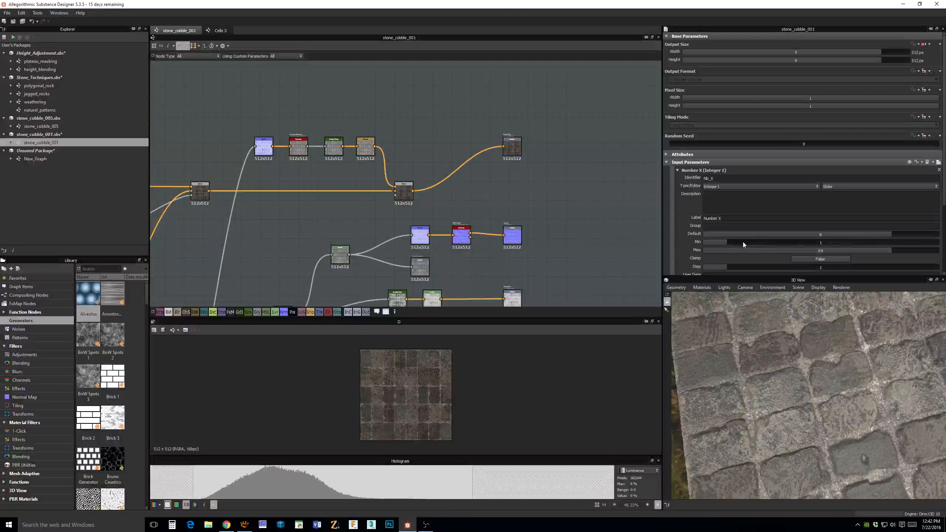
{"action": "left_click", "coordinate": [832, 235]}
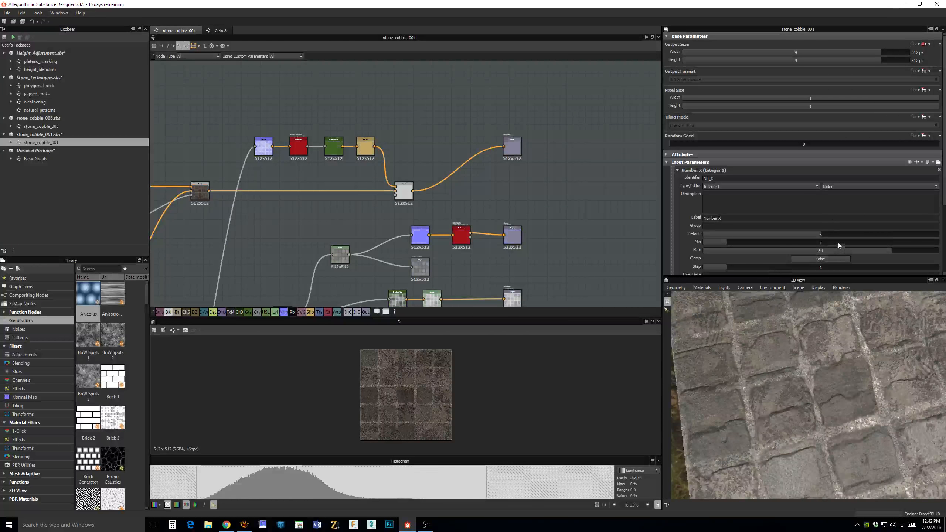
{"action": "left_click_drag", "start_coordinate": [827, 234], "coordinate": [925, 238]}
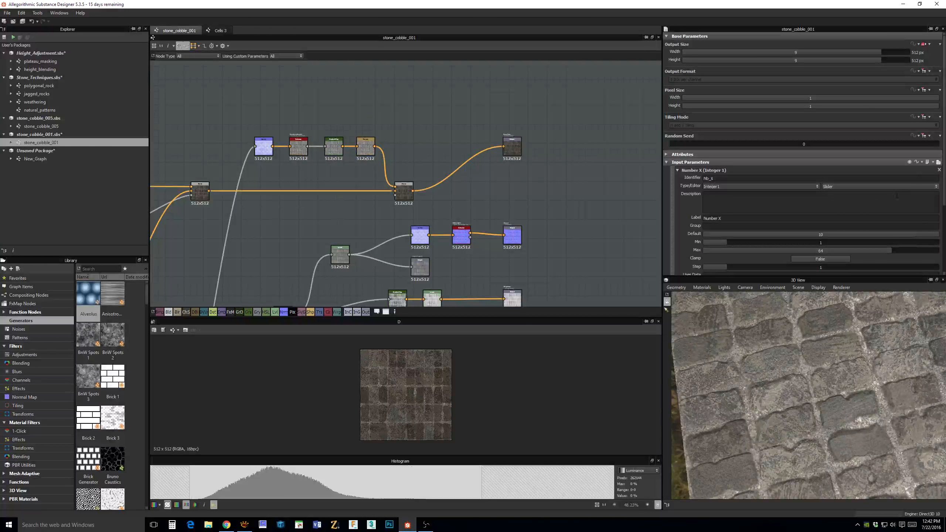
Set the default of the Number Y input parameter to 10 and inspect the cobbles closely in the 3D view.
{"action": "left_click", "coordinate": [678, 170]}
{"action": "left_click", "coordinate": [677, 179]}
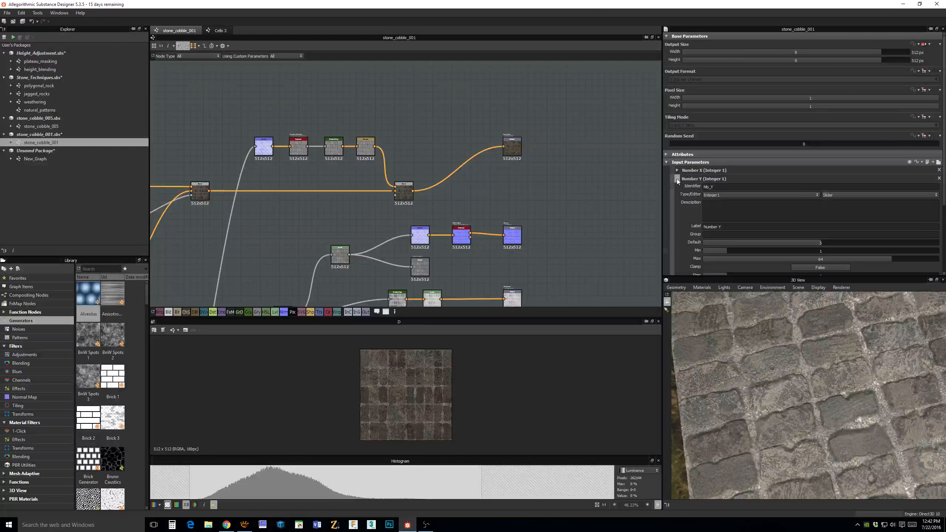
{"action": "left_click_drag", "start_coordinate": [818, 246], "coordinate": [934, 245]}
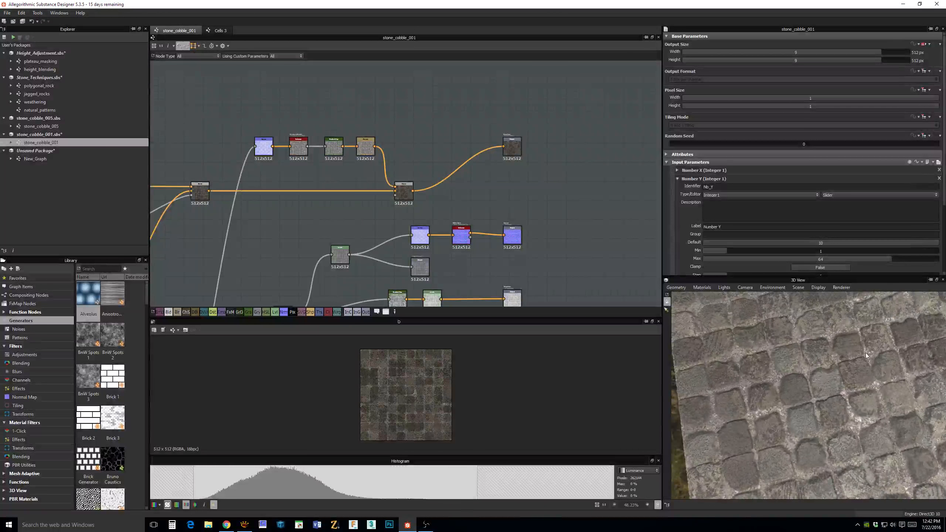
{"action": "scroll", "coordinate": [836, 359], "scroll_direction": "down", "scroll_amount": 5}
{"action": "mouse_move", "coordinate": [838, 361]}
{"action": "left_mouse_down"}
{"action": "mouse_move", "coordinate": [790, 370]}
{"action": "mouse_move", "coordinate": [839, 359]}
{"action": "left_mouse_up"}
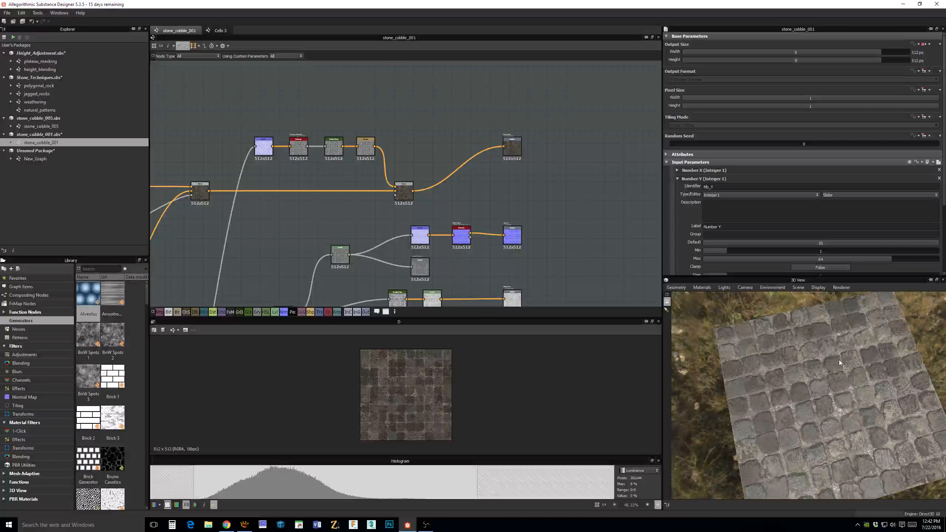
{"action": "scroll", "coordinate": [833, 362], "scroll_direction": "up", "scroll_amount": 5}
{"action": "scroll", "coordinate": [791, 363], "scroll_direction": "up", "scroll_amount": 8}
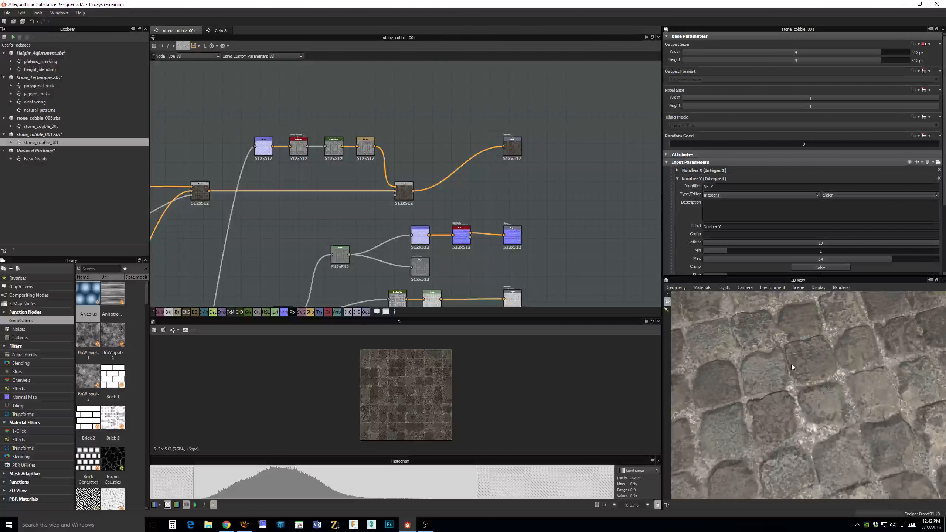
{"action": "mouse_move", "coordinate": [791, 355]}
{"action": "left_mouse_down"}
{"action": "mouse_move", "coordinate": [807, 367]}
{"action": "mouse_move", "coordinate": [877, 355]}
{"action": "mouse_move", "coordinate": [791, 362]}
{"action": "left_mouse_up"}
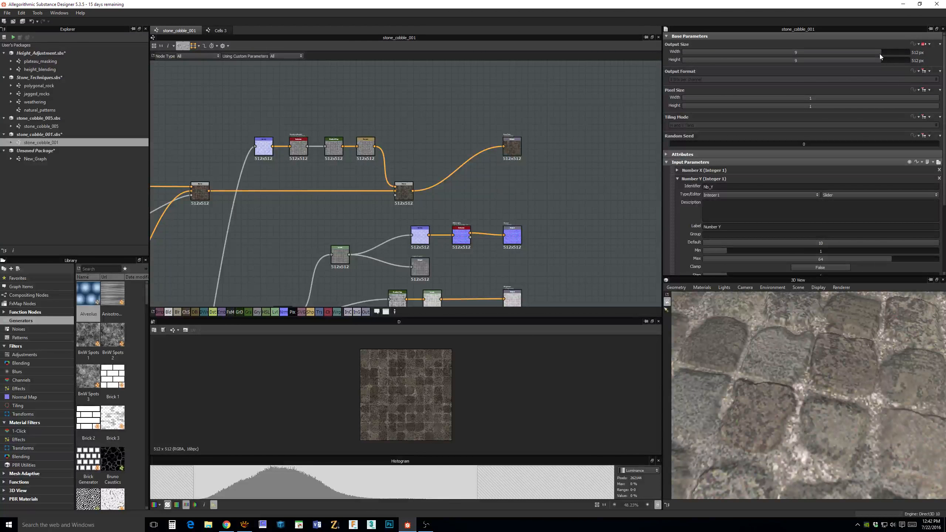
Try an output size of 4096 x 4096 px for the graph and check the cobbles in the 3D view.
{"action": "left_click_drag", "start_coordinate": [880, 53], "coordinate": [908, 62]}
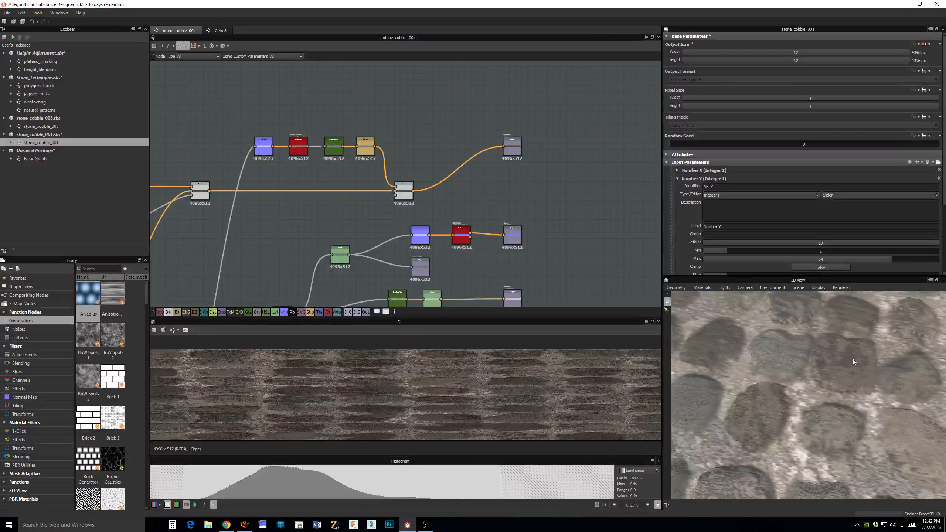
{"action": "scroll", "coordinate": [784, 372], "scroll_direction": "down", "scroll_amount": 2}
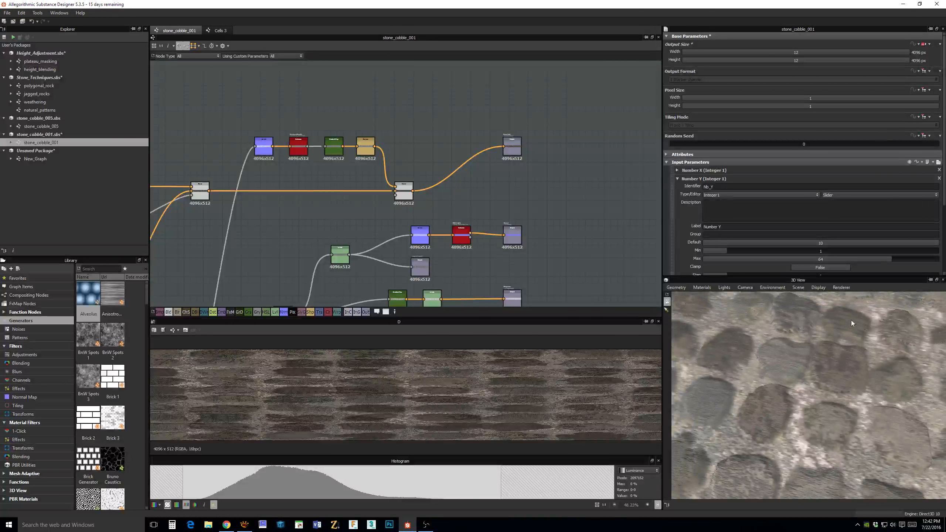
{"action": "scroll", "coordinate": [819, 362], "scroll_direction": "down", "scroll_amount": 2}
{"action": "scroll", "coordinate": [822, 362], "scroll_direction": "down", "scroll_amount": 1}
{"action": "scroll", "coordinate": [822, 362], "scroll_direction": "down", "scroll_amount": 1}
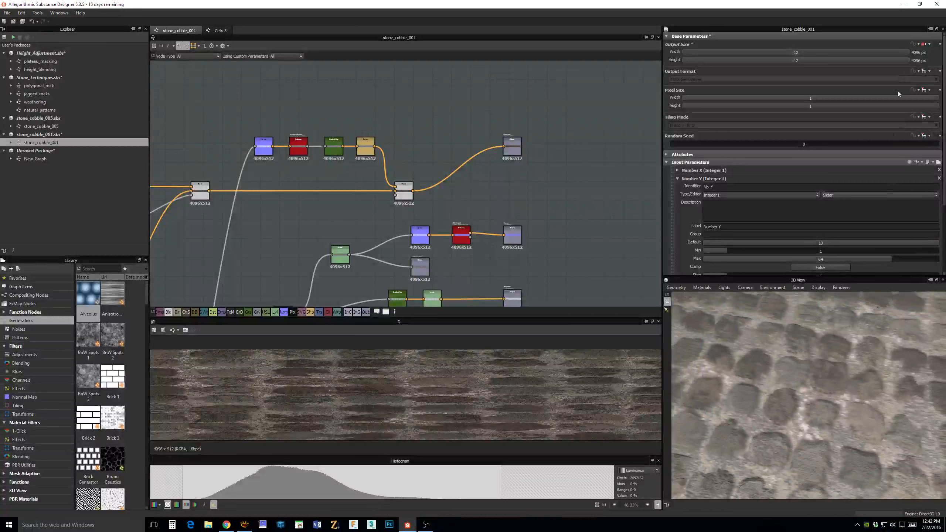
Set the graph's output size to 1024 x 1024 px and tilt the 3D view over the cobbles.
{"action": "left_click_drag", "start_coordinate": [898, 52], "coordinate": [896, 62]}
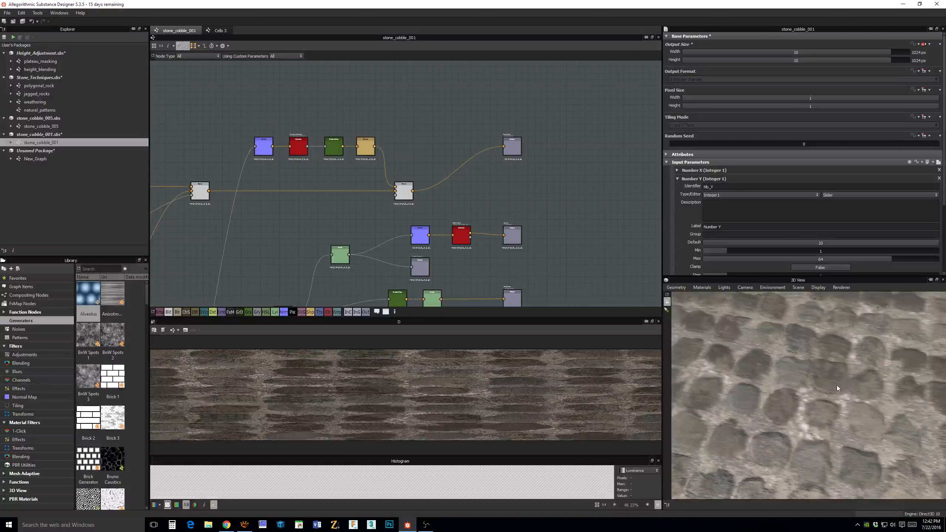
{"action": "mouse_move", "coordinate": [836, 385]}
{"action": "left_mouse_down"}
{"action": "mouse_move", "coordinate": [775, 387]}
{"action": "mouse_move", "coordinate": [840, 378]}
{"action": "left_mouse_up"}
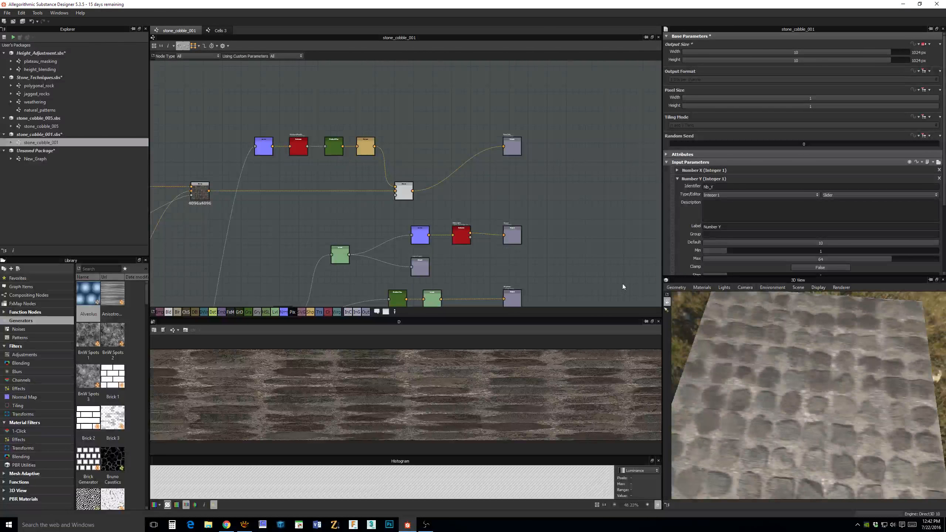
Examine the output nodes in the graph and the cobbles in the 3D view, from a tilted angle and up close.
{"action": "middle_click_drag", "start_coordinate": [558, 164], "coordinate": [574, 107]}
{"action": "middle_click_drag", "start_coordinate": [612, 236], "coordinate": [600, 205]}
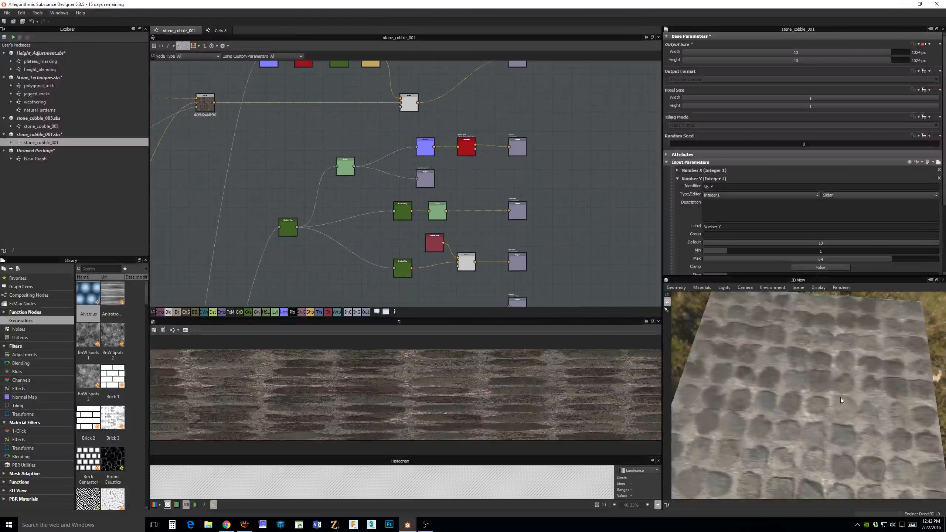
{"action": "mouse_move", "coordinate": [840, 398]}
{"action": "left_mouse_down"}
{"action": "mouse_move", "coordinate": [814, 416]}
{"action": "mouse_move", "coordinate": [831, 383]}
{"action": "mouse_move", "coordinate": [844, 384]}
{"action": "left_mouse_up"}
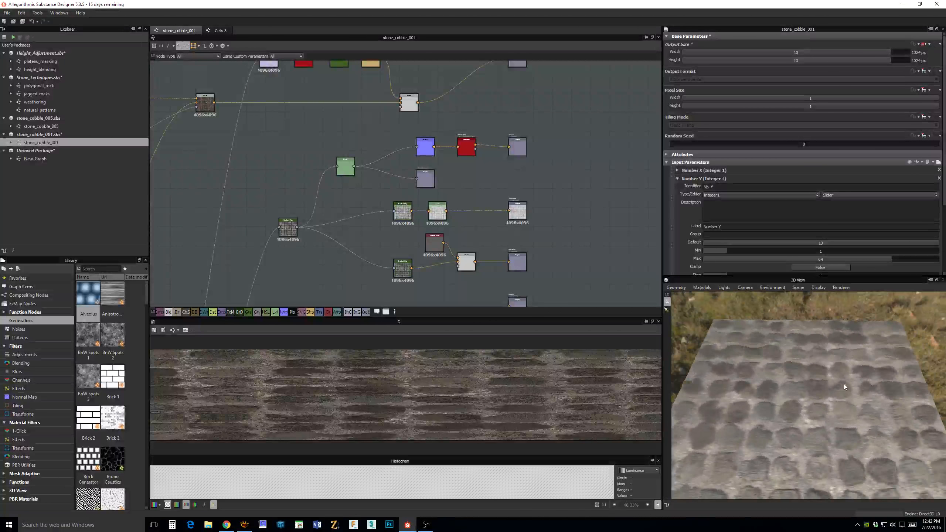
{"action": "left_click", "coordinate": [678, 178]}
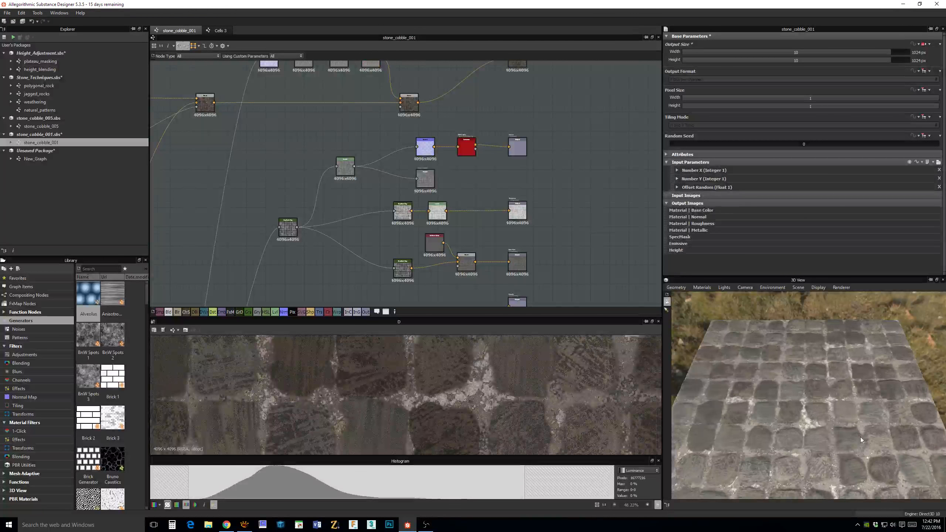
{"action": "left_click_drag", "start_coordinate": [865, 452], "coordinate": [837, 406]}
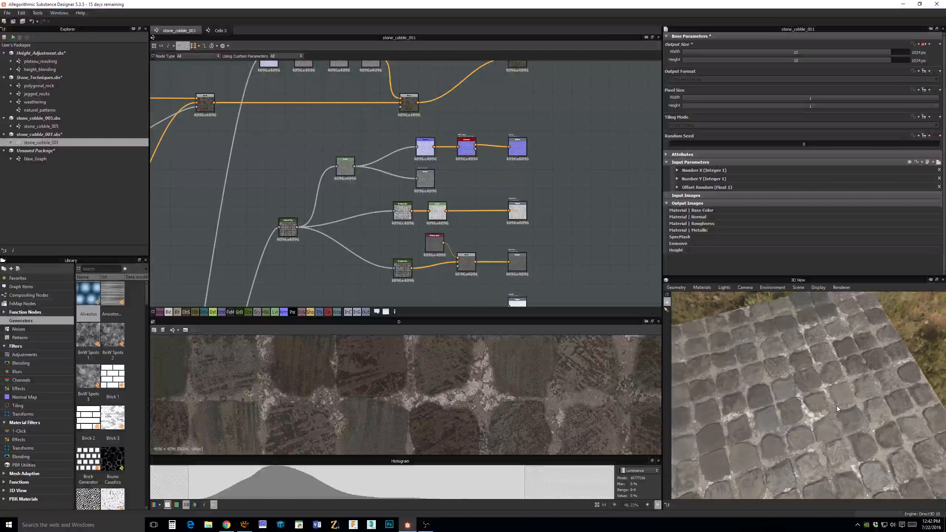
{"action": "scroll", "coordinate": [837, 406], "scroll_direction": "up", "scroll_amount": 5}
{"action": "middle_click_drag", "start_coordinate": [596, 211], "coordinate": [571, 167]}
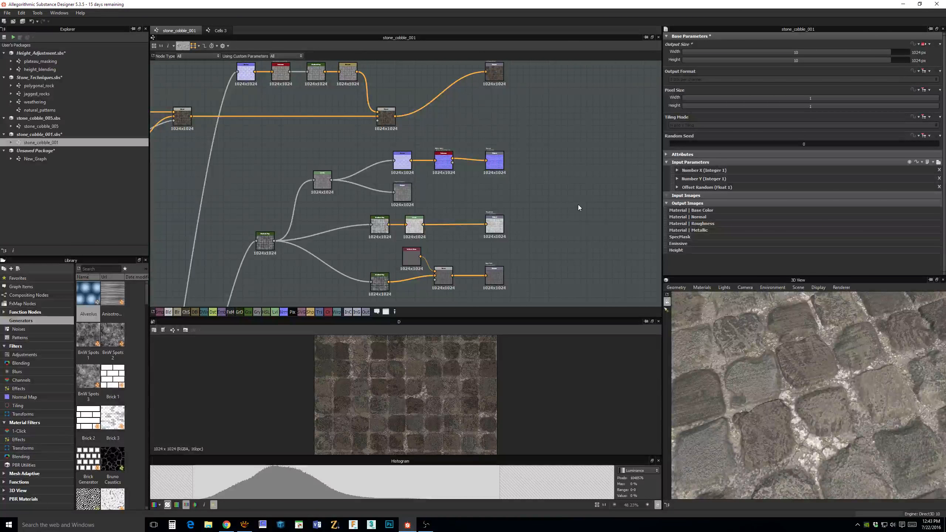
{"action": "middle_click_drag", "start_coordinate": [577, 205], "coordinate": [558, 211]}
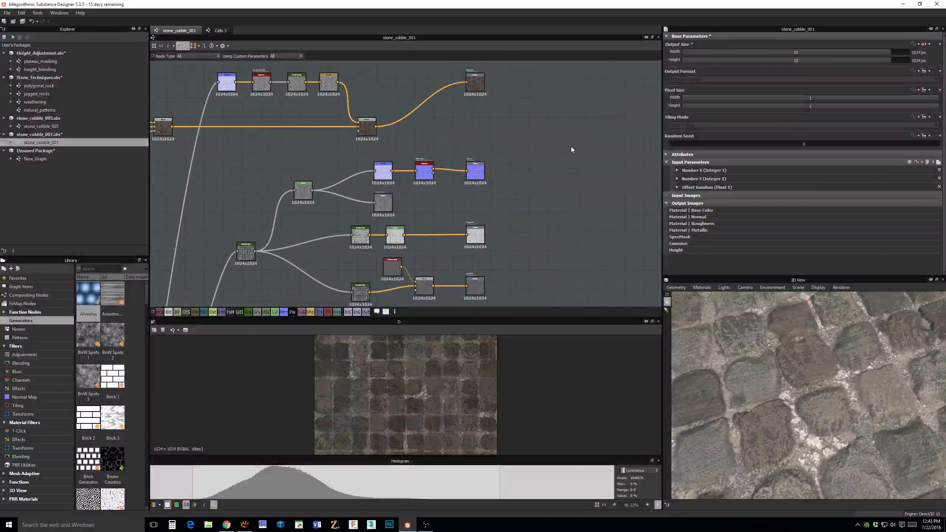
Review the bitmap export settings of the stone_cobble_001 graph, including destination, Targa format, naming pattern and selected outputs, and cancel without exporting.
{"action": "left_click", "coordinate": [43, 136]}
{"action": "left_click", "coordinate": [43, 142]}
{"action": "right_click", "coordinate": [43, 142]}
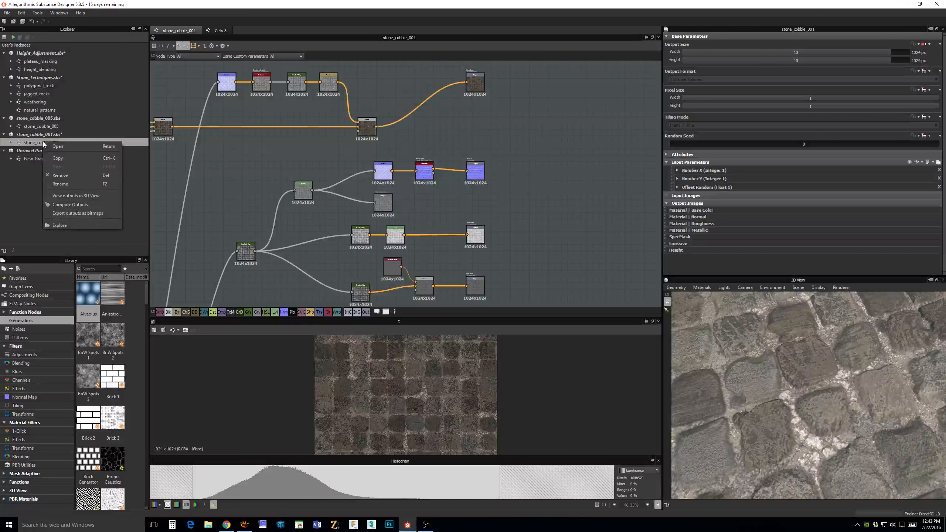
{"action": "left_click", "coordinate": [88, 213]}
{"action": "left_click_drag", "start_coordinate": [433, 186], "coordinate": [626, 95]}
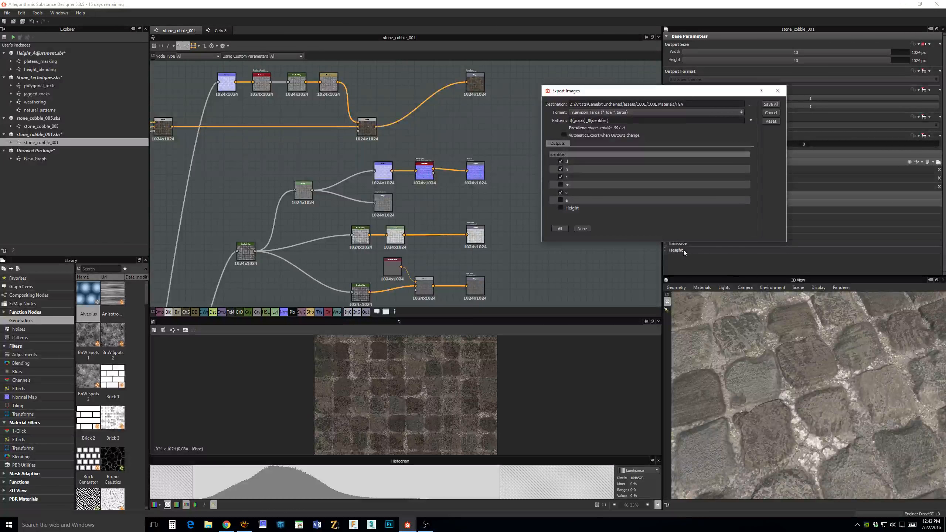
{"action": "mouse_move", "coordinate": [602, 94]}
{"action": "left_mouse_down"}
{"action": "mouse_move", "coordinate": [574, 97]}
{"action": "mouse_move", "coordinate": [606, 99]}
{"action": "left_mouse_up"}
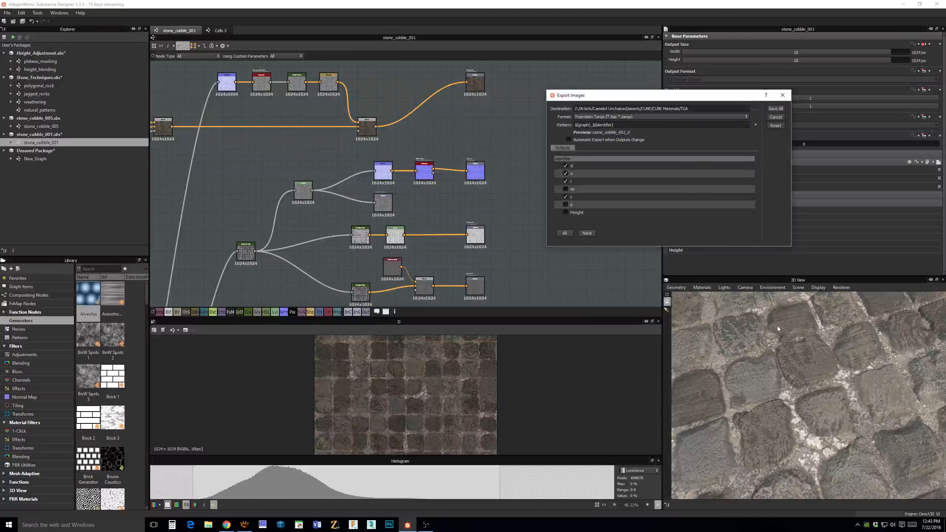
{"action": "left_click_drag", "start_coordinate": [629, 98], "coordinate": [599, 107]}
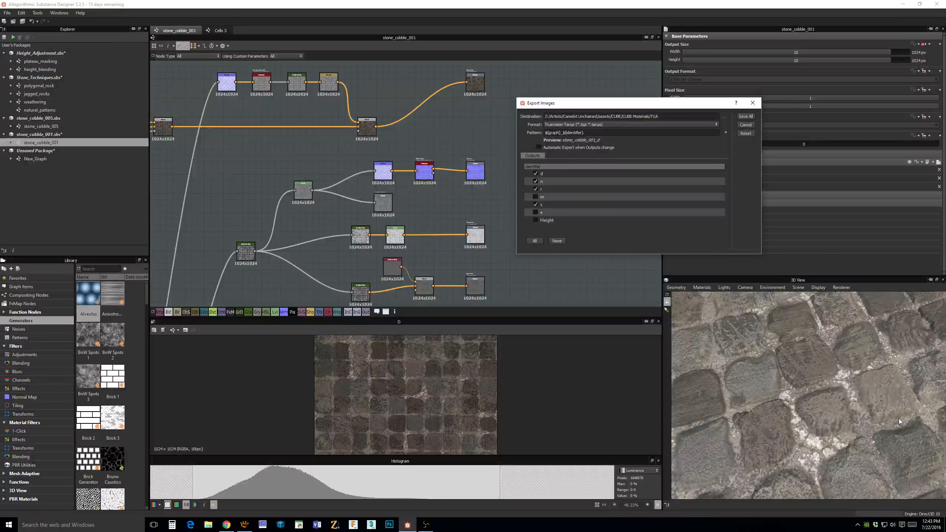
{"action": "mouse_move", "coordinate": [603, 108]}
{"action": "left_mouse_down"}
{"action": "mouse_move", "coordinate": [580, 116]}
{"action": "mouse_move", "coordinate": [617, 112]}
{"action": "left_mouse_up"}
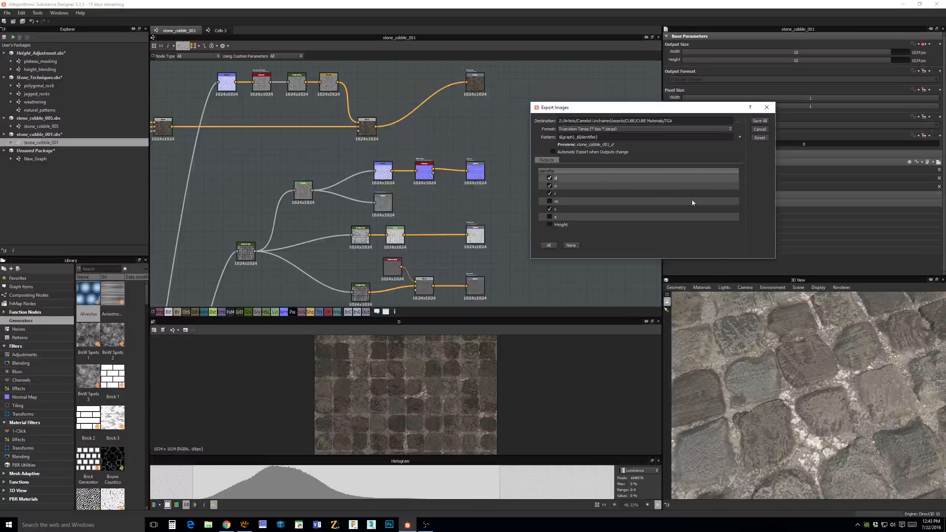
{"action": "left_click_drag", "start_coordinate": [621, 114], "coordinate": [581, 119]}
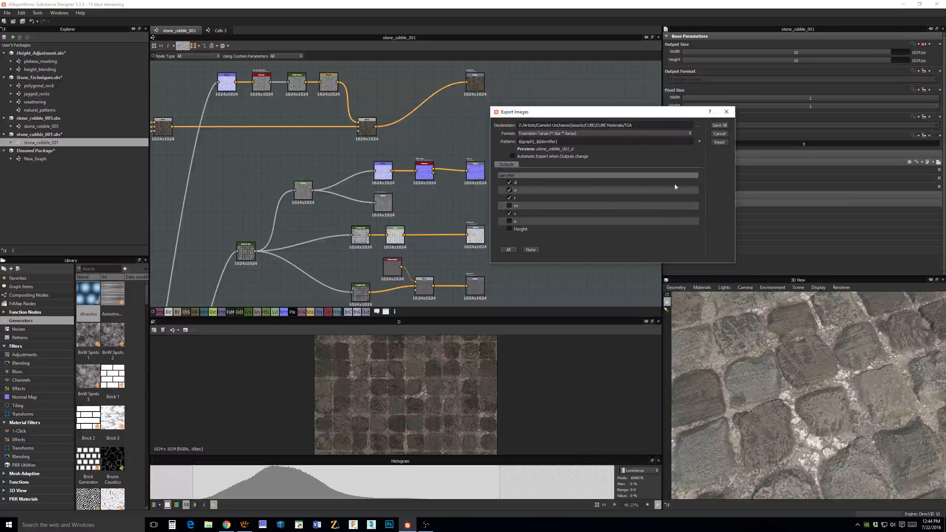
{"action": "left_click_drag", "start_coordinate": [600, 117], "coordinate": [654, 109]}
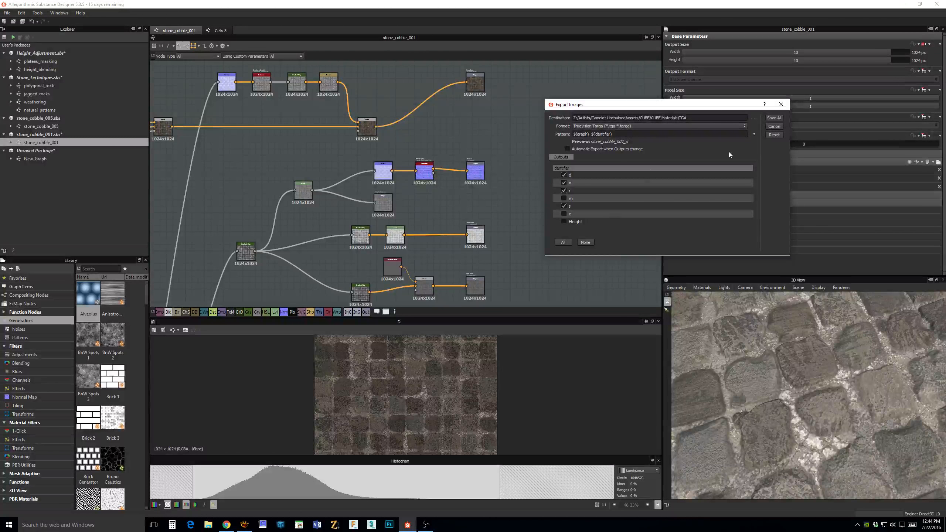
{"action": "left_click_drag", "start_coordinate": [709, 106], "coordinate": [683, 82]}
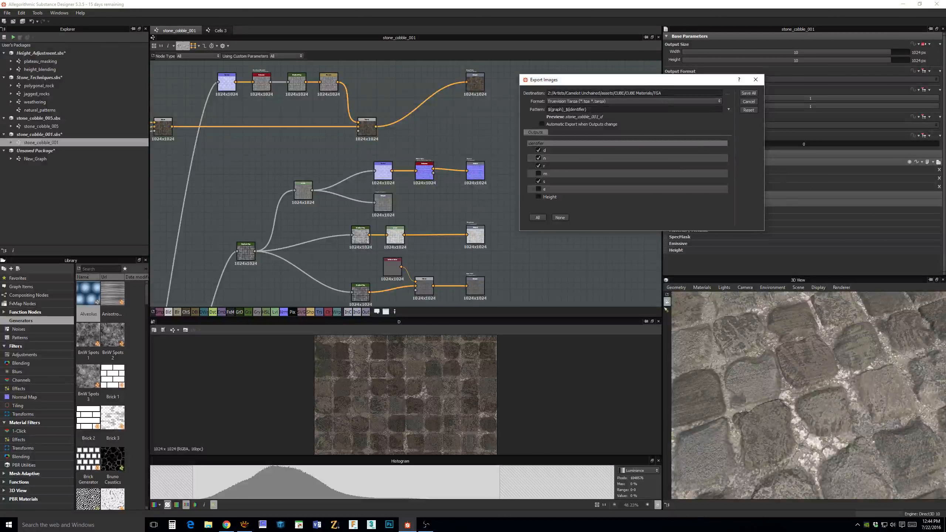
{"action": "left_click_drag", "start_coordinate": [654, 83], "coordinate": [645, 82]}
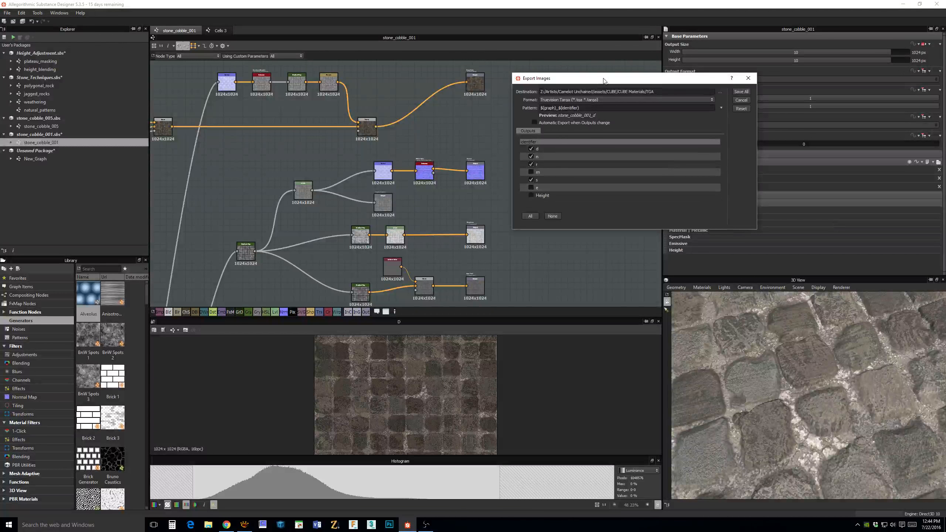
{"action": "mouse_move", "coordinate": [605, 81]}
{"action": "left_mouse_down"}
{"action": "mouse_move", "coordinate": [610, 90]}
{"action": "mouse_move", "coordinate": [618, 83]}
{"action": "left_mouse_up"}
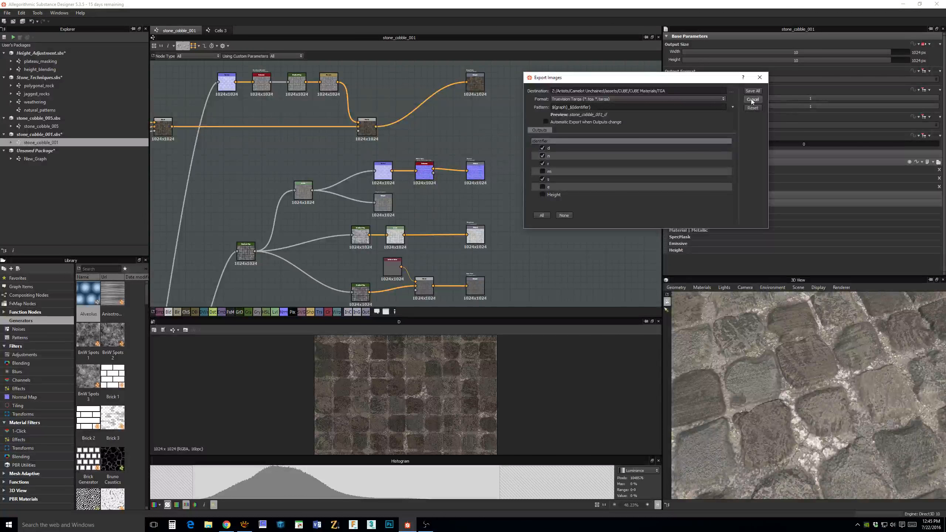
{"action": "left_click_drag", "start_coordinate": [729, 77], "coordinate": [717, 101]}
{"action": "left_click", "coordinate": [740, 124]}
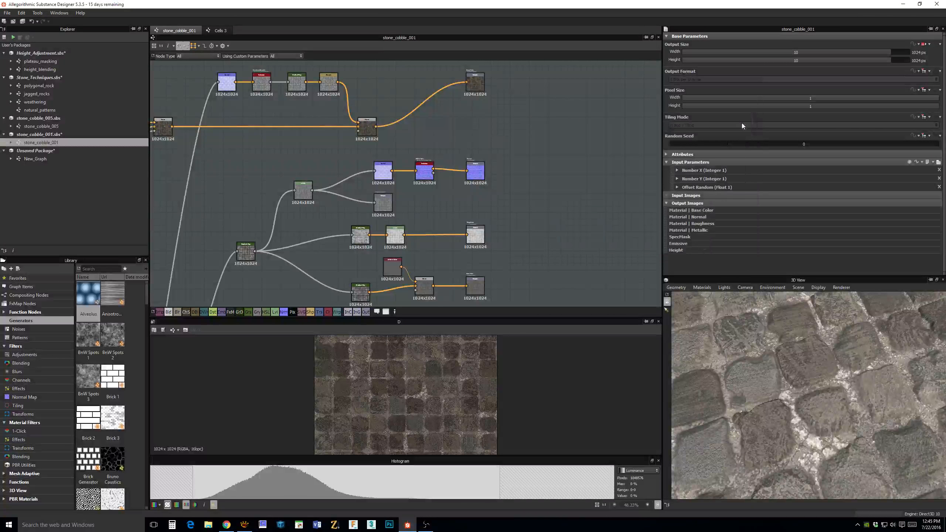
Set the default of the Number X input parameter to 5 and check the graph's Attributes section briefly.
{"action": "middle_click_drag", "start_coordinate": [569, 226], "coordinate": [598, 171]}
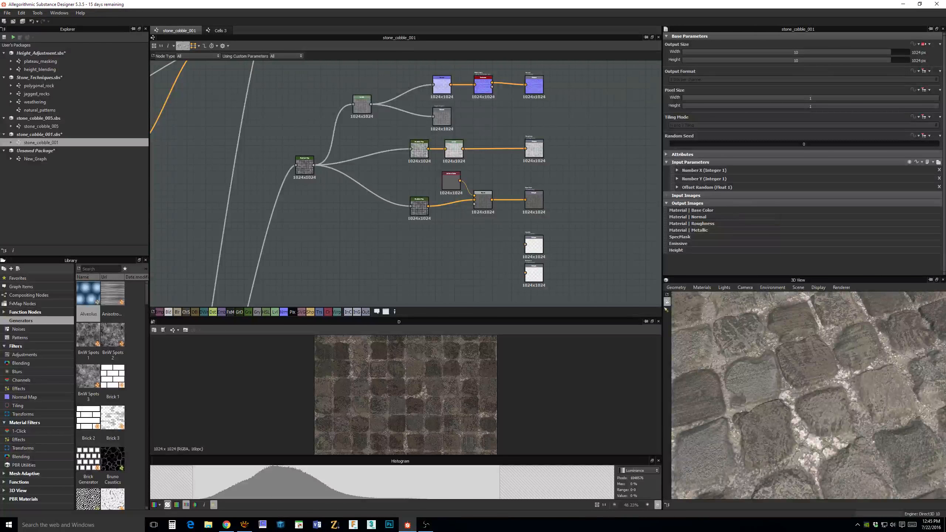
{"action": "scroll", "coordinate": [596, 227], "scroll_direction": "down", "scroll_amount": 3}
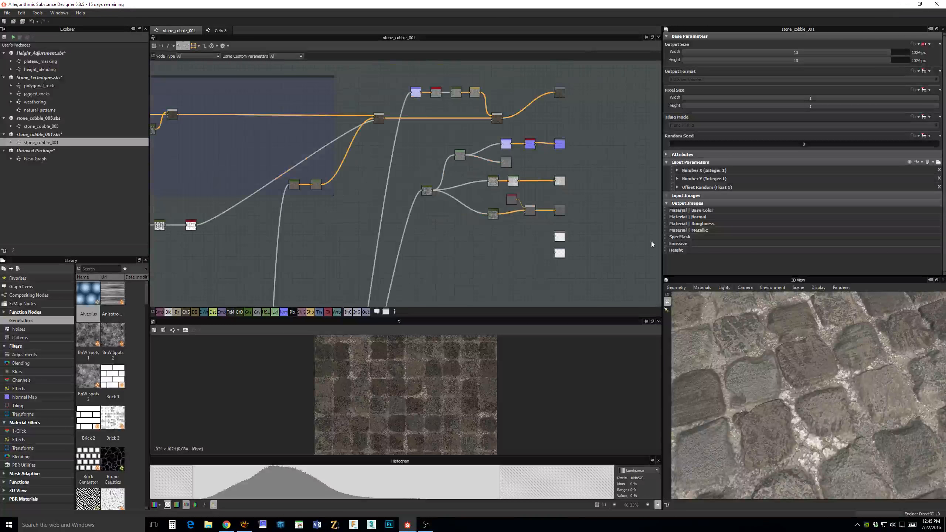
{"action": "left_click", "coordinate": [677, 170]}
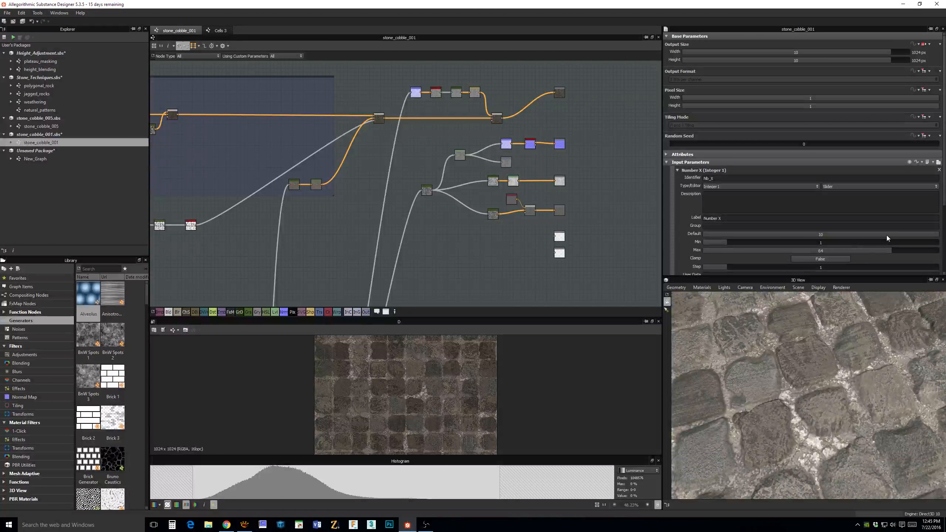
{"action": "left_click_drag", "start_coordinate": [886, 236], "coordinate": [828, 239]}
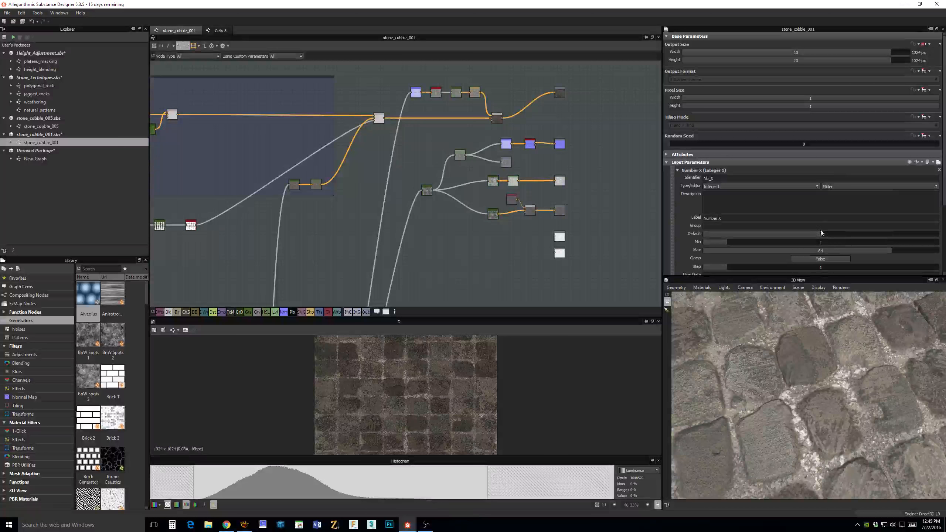
{"action": "left_click", "coordinate": [667, 163]}
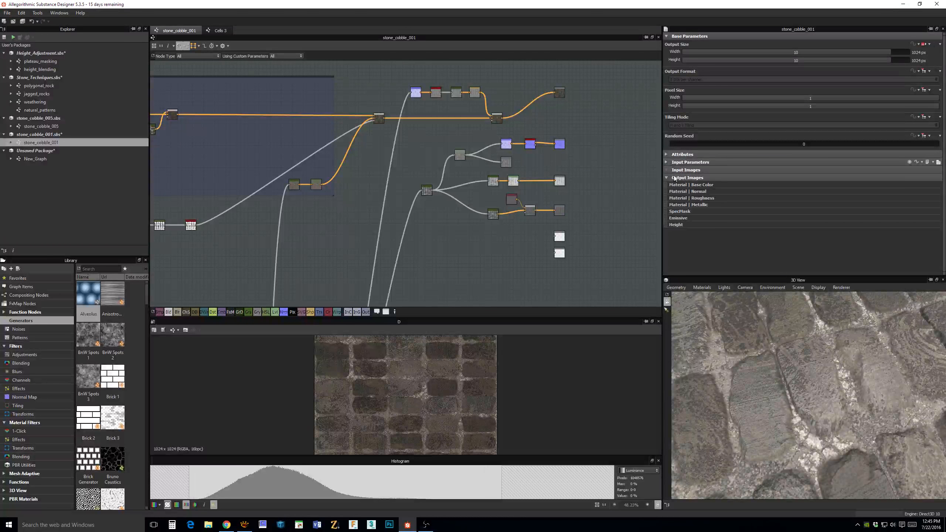
{"action": "left_click", "coordinate": [667, 156]}
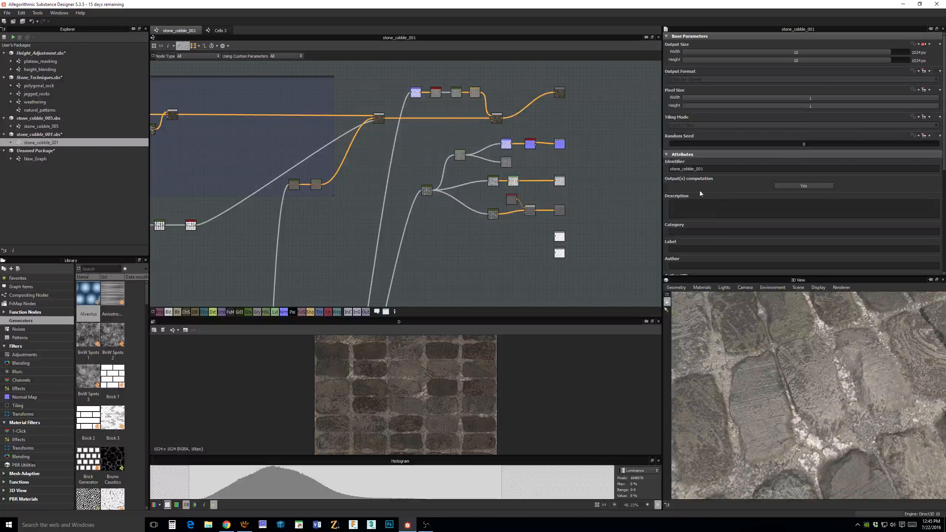
{"action": "left_click", "coordinate": [667, 155]}
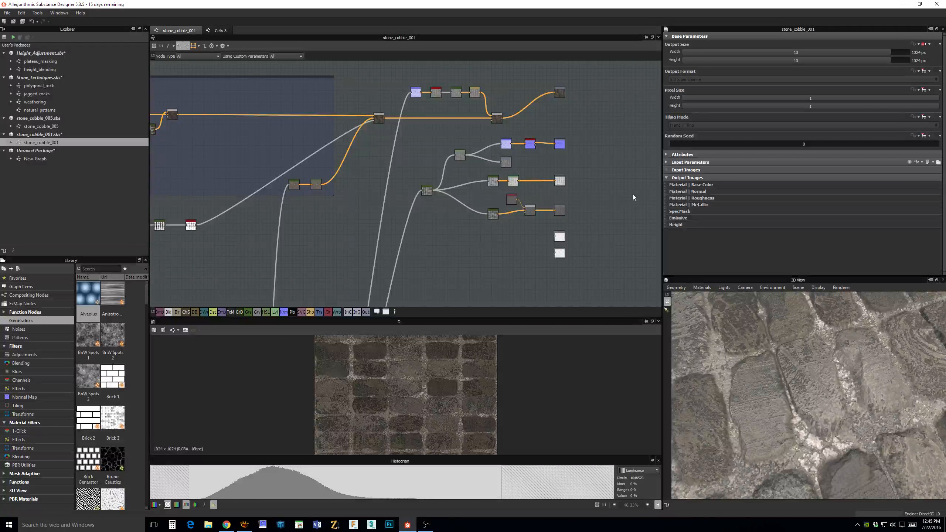
Set the default of the Number Y input parameter to 5.
{"action": "left_click", "coordinate": [667, 163]}
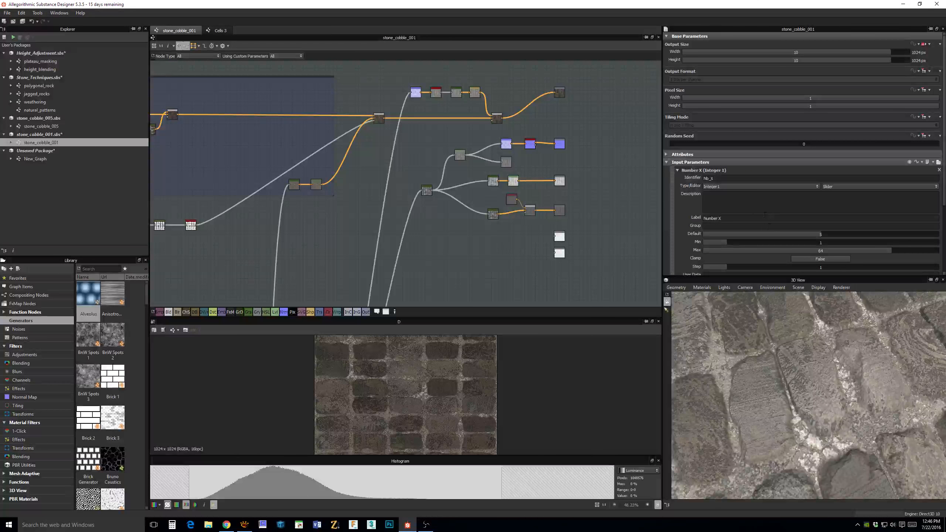
{"action": "left_click", "coordinate": [678, 170]}
{"action": "left_click", "coordinate": [678, 179]}
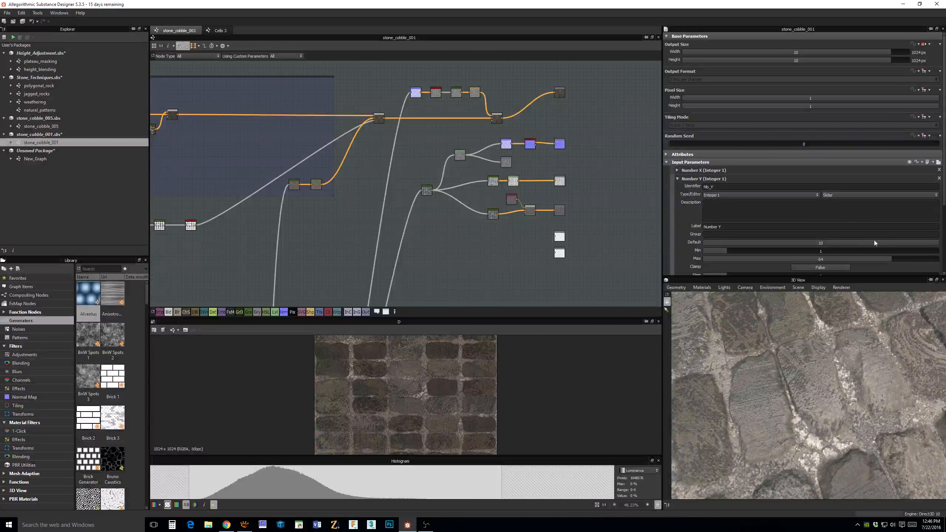
{"action": "left_click_drag", "start_coordinate": [874, 243], "coordinate": [826, 245]}
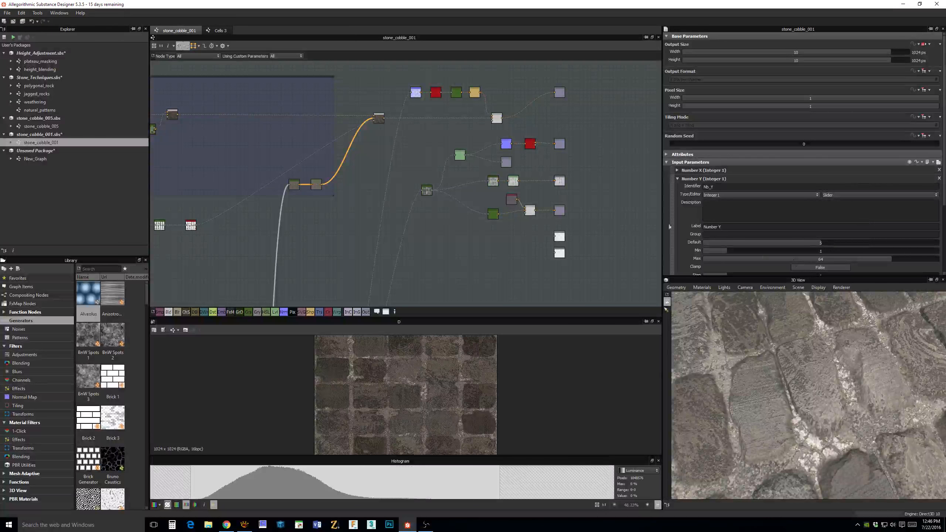
{"action": "left_click", "coordinate": [666, 163]}
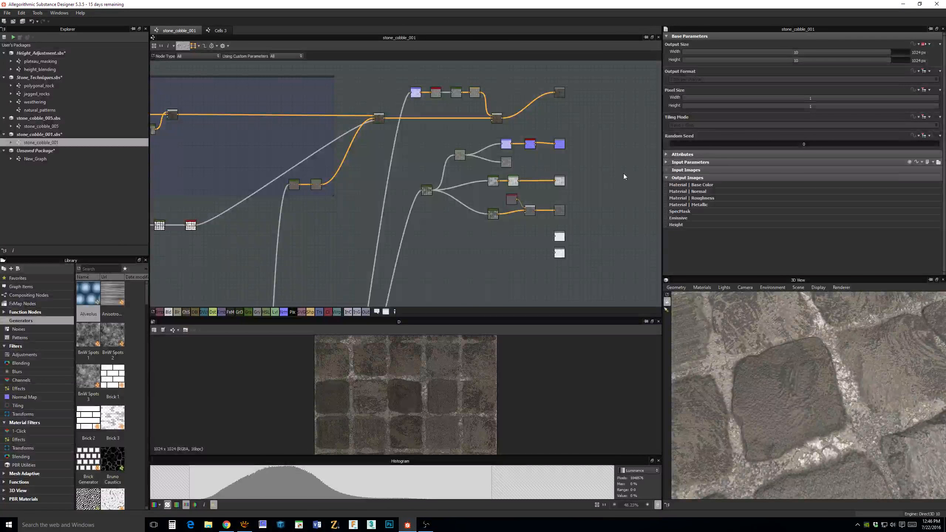
Trace the graph back from the outputs through the Edge erosion, Edge chunks and Edge bevel chips groups to Base tiles.
{"action": "scroll", "coordinate": [625, 177], "scroll_direction": "down", "scroll_amount": 3}
{"action": "middle_click_drag", "start_coordinate": [356, 182], "coordinate": [585, 143]}
{"action": "middle_click_drag", "start_coordinate": [489, 187], "coordinate": [653, 161]}
{"action": "mouse_move", "coordinate": [448, 196]}
{"action": "middle_mouse_down"}
{"action": "mouse_move", "coordinate": [615, 199]}
{"action": "mouse_move", "coordinate": [690, 234]}
{"action": "middle_mouse_up"}
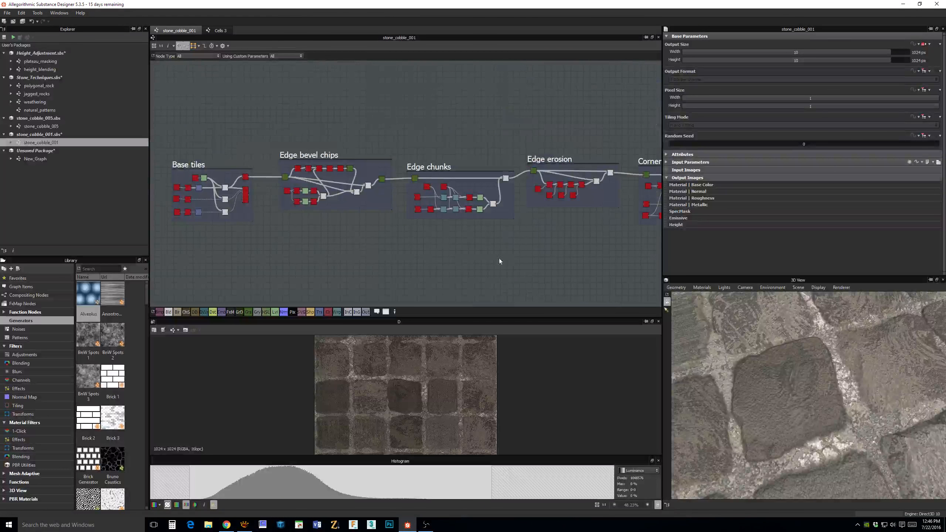
{"action": "middle_click_drag", "start_coordinate": [499, 258], "coordinate": [537, 234]}
{"action": "middle_click_drag", "start_coordinate": [353, 241], "coordinate": [475, 242]}
Examine the Base tiles group closely, focusing on how the Blend nodes feed the Tile Generator and Tile Sampler nodes.
{"action": "scroll", "coordinate": [470, 243], "scroll_direction": "up", "scroll_amount": 3}
{"action": "middle_click_drag", "start_coordinate": [443, 216], "coordinate": [468, 271]}
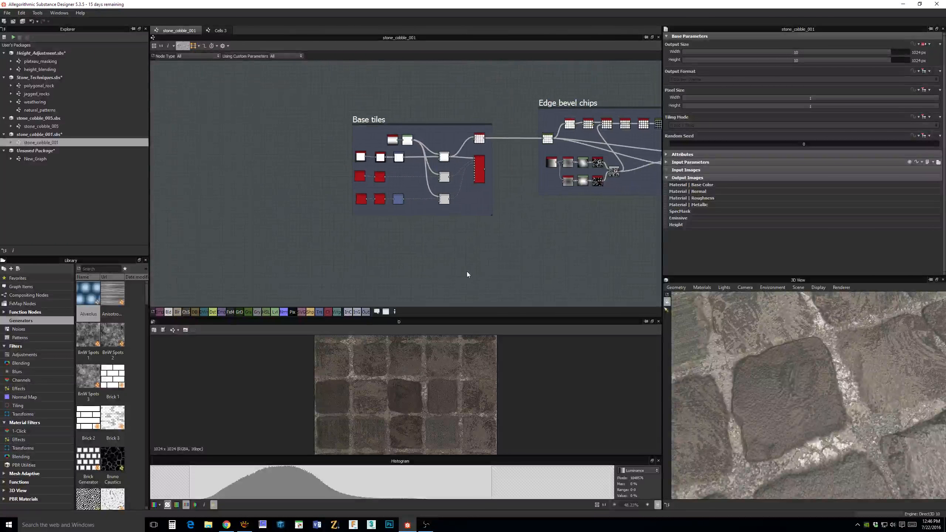
{"action": "scroll", "coordinate": [465, 268], "scroll_direction": "up", "scroll_amount": 3}
{"action": "middle_click_drag", "start_coordinate": [459, 217], "coordinate": [502, 331]}
{"action": "mouse_move", "coordinate": [505, 191]}
{"action": "middle_mouse_down"}
{"action": "mouse_move", "coordinate": [507, 227]}
{"action": "mouse_move", "coordinate": [486, 178]}
{"action": "middle_mouse_up"}
{"action": "scroll", "coordinate": [505, 212], "scroll_direction": "up", "scroll_amount": 1}
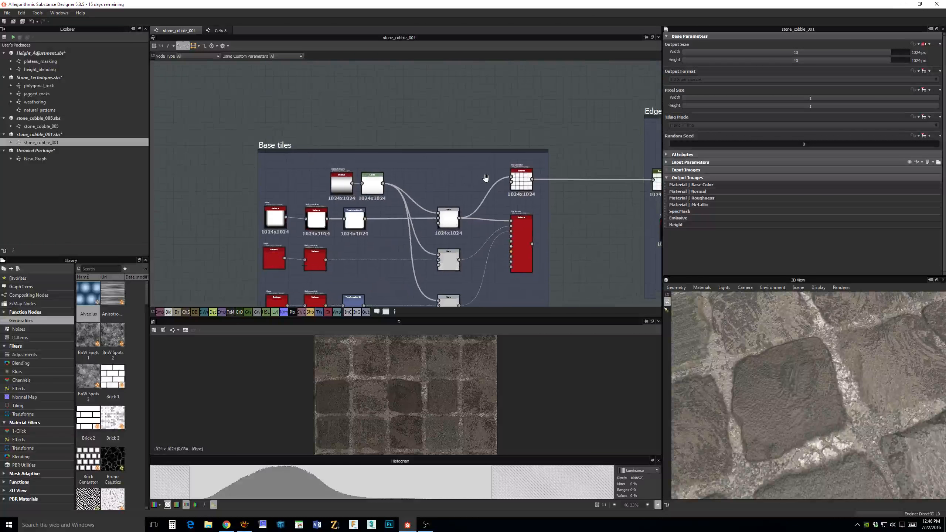
{"action": "scroll", "coordinate": [515, 223], "scroll_direction": "up", "scroll_amount": 2}
{"action": "scroll", "coordinate": [495, 207], "scroll_direction": "up", "scroll_amount": 2}
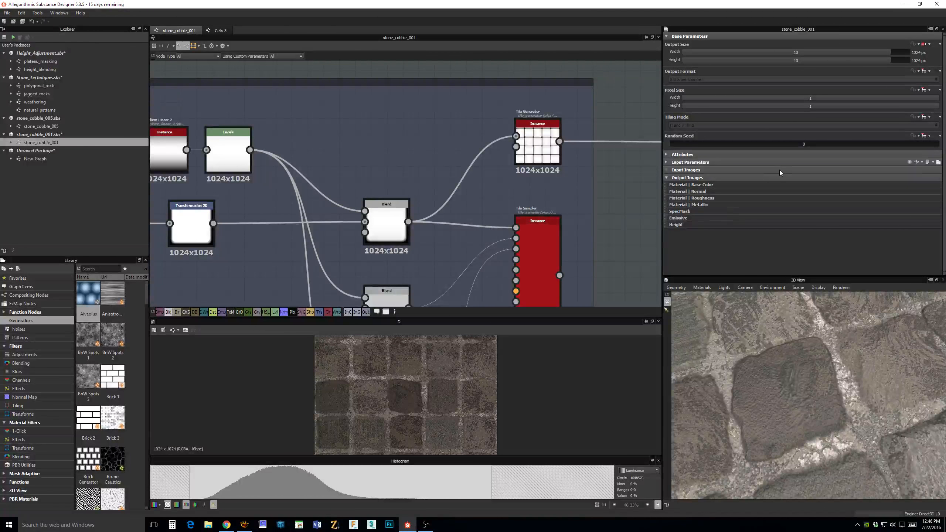
{"action": "middle_click_drag", "start_coordinate": [578, 211], "coordinate": [548, 176]}
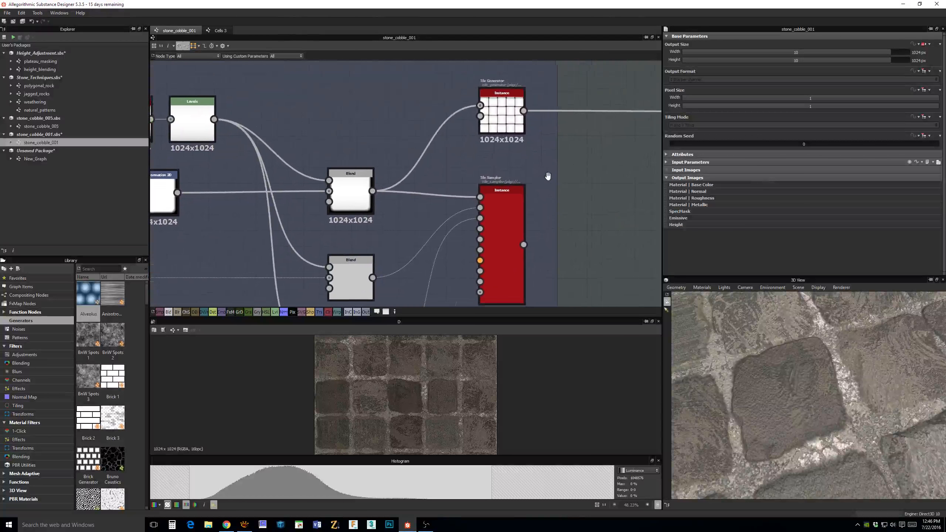
{"action": "scroll", "coordinate": [548, 176], "scroll_direction": "down", "scroll_amount": 3}
{"action": "scroll", "coordinate": [547, 177], "scroll_direction": "up", "scroll_amount": 3}
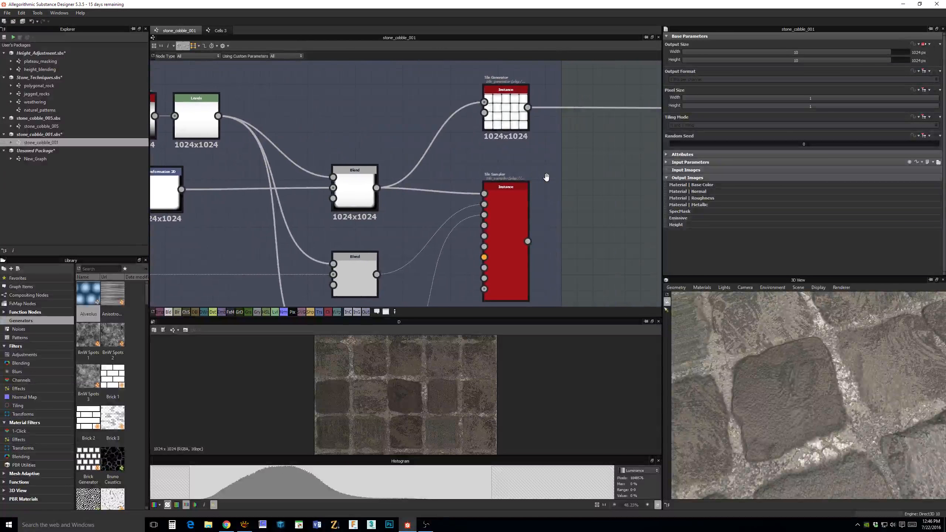
{"action": "middle_click_drag", "start_coordinate": [546, 177], "coordinate": [506, 186]}
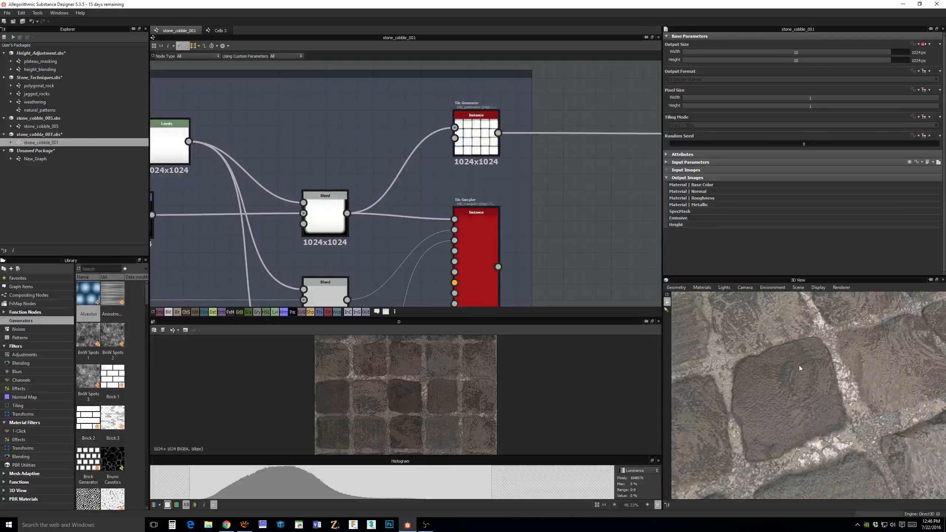
Preview the Tile Generator node in the Base tiles group and look through its instance parameters.
{"action": "scroll", "coordinate": [622, 242], "scroll_direction": "down", "scroll_amount": 2}
{"action": "middle_click_drag", "start_coordinate": [601, 248], "coordinate": [528, 266]}
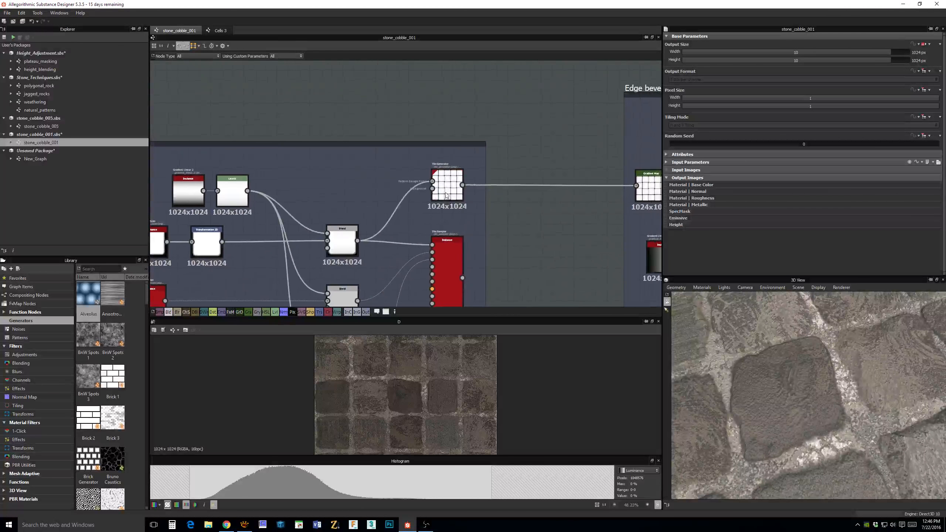
{"action": "double_click", "coordinate": [451, 179]}
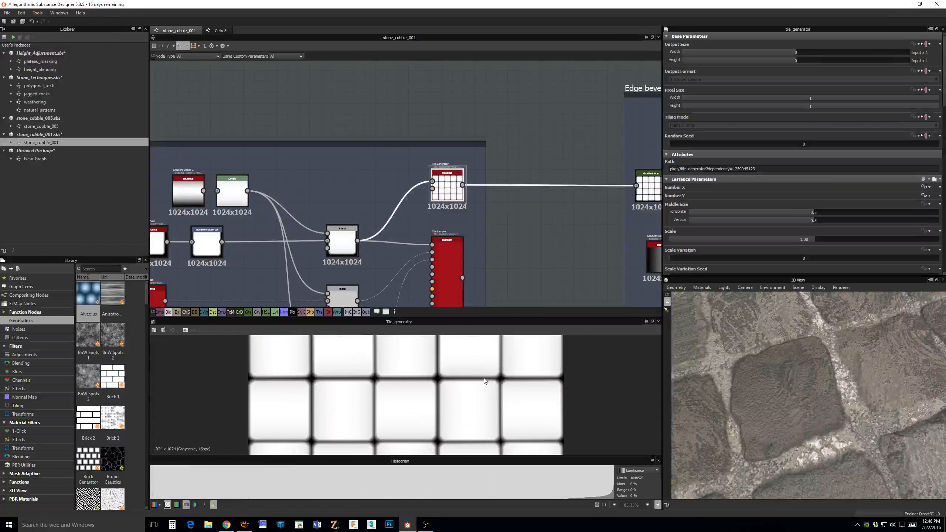
{"action": "scroll", "coordinate": [813, 251], "scroll_direction": "down", "scroll_amount": 4}
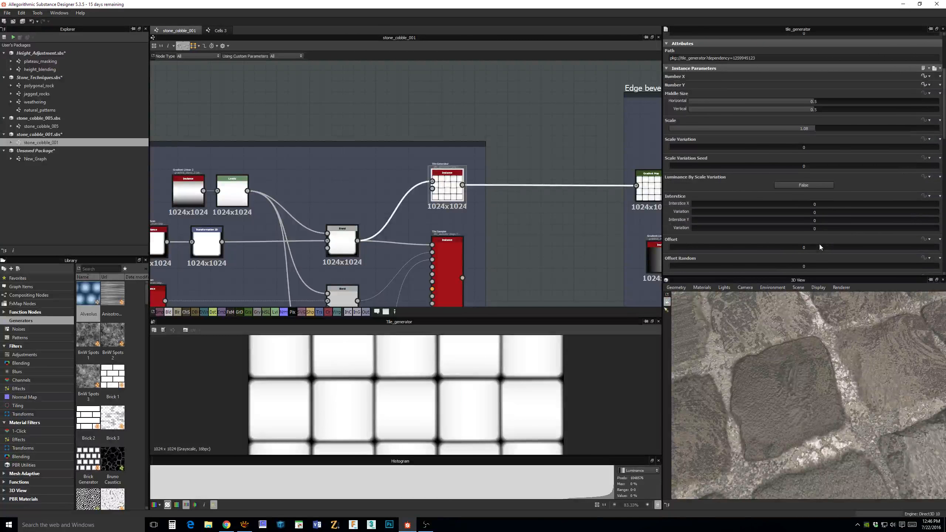
{"action": "scroll", "coordinate": [775, 192], "scroll_direction": "down", "scroll_amount": 2}
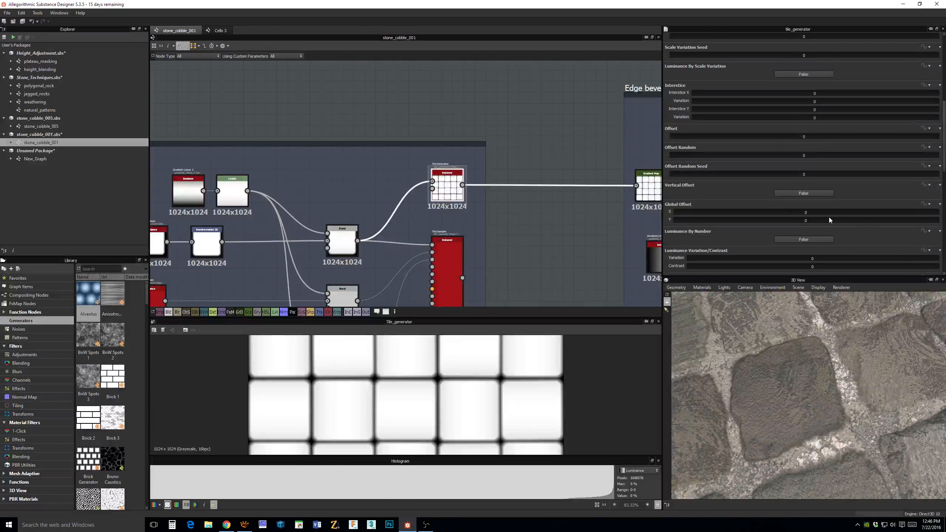
{"action": "left_click_drag", "start_coordinate": [944, 139], "coordinate": [944, 87]}
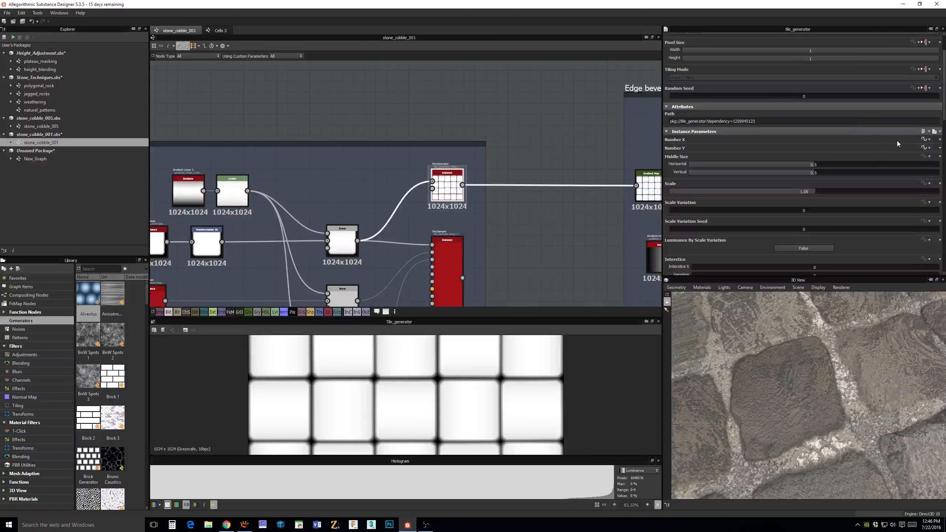
Reset Number X and Number Y of the Tile Generator to their default value of 10.
{"action": "left_click", "coordinate": [939, 140]}
{"action": "left_click", "coordinate": [938, 151]}
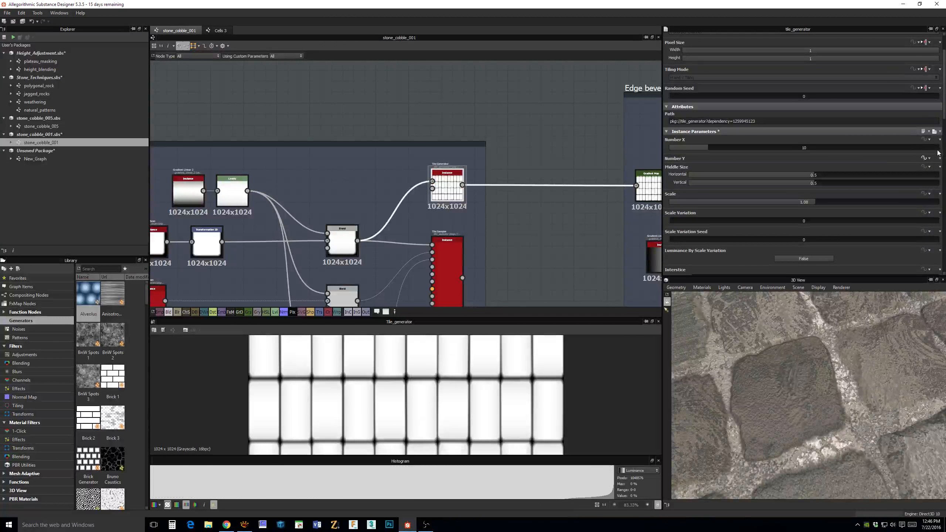
{"action": "left_click", "coordinate": [940, 159]}
{"action": "left_click", "coordinate": [934, 170]}
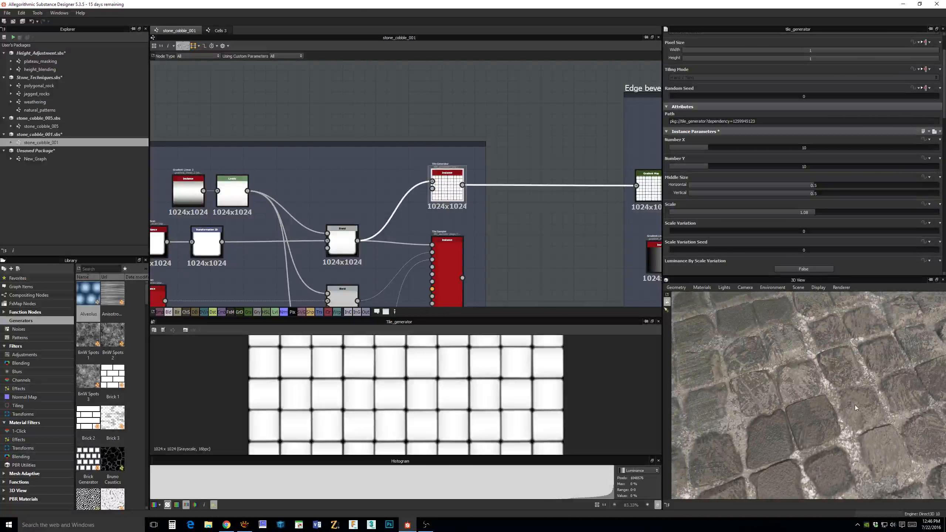
Expose the Tile Generator's Number X parameter as the graph input Nb_X.
{"action": "left_click", "coordinate": [927, 140]}
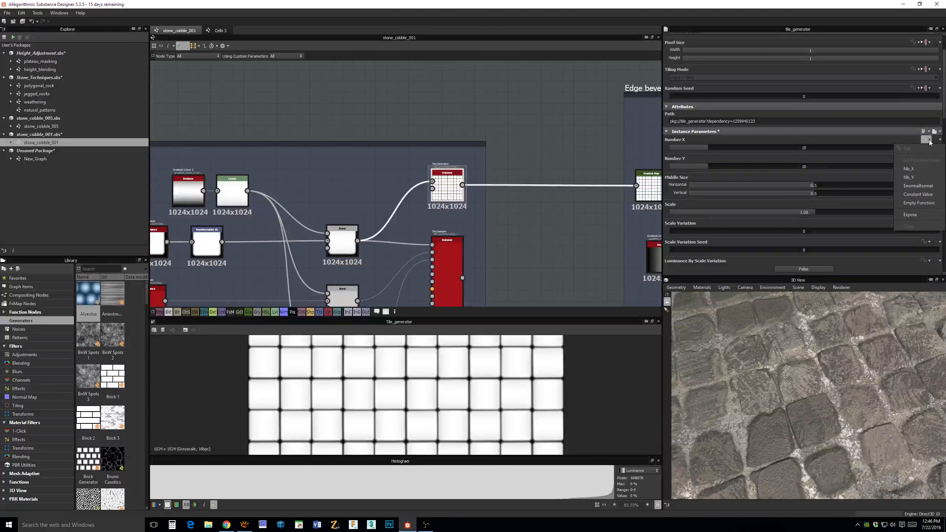
{"action": "left_click", "coordinate": [912, 216]}
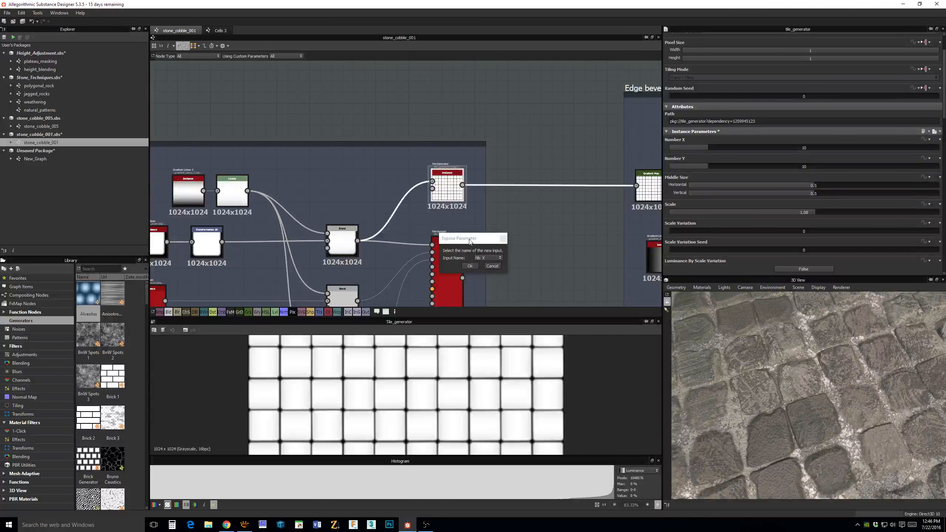
{"action": "left_click", "coordinate": [470, 266]}
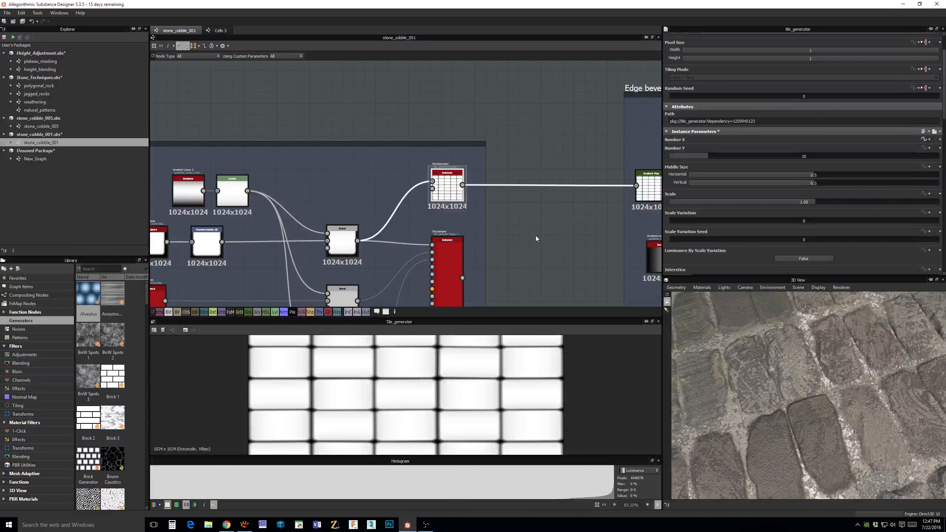
Link the Tile Generator's Number Y parameter to the existing Nb_Y input and check the cobbles in the 3D preview.
{"action": "middle_click_drag", "start_coordinate": [536, 238], "coordinate": [603, 203]}
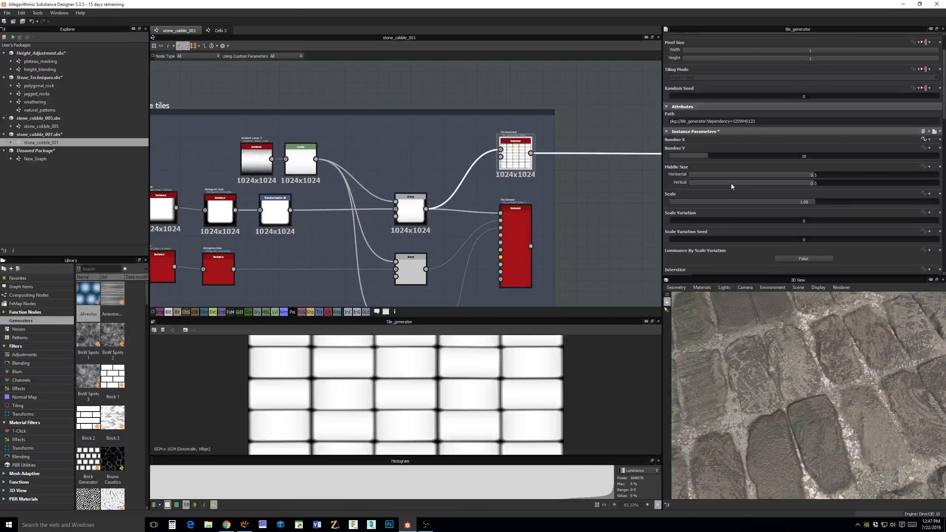
{"action": "left_click", "coordinate": [669, 132]}
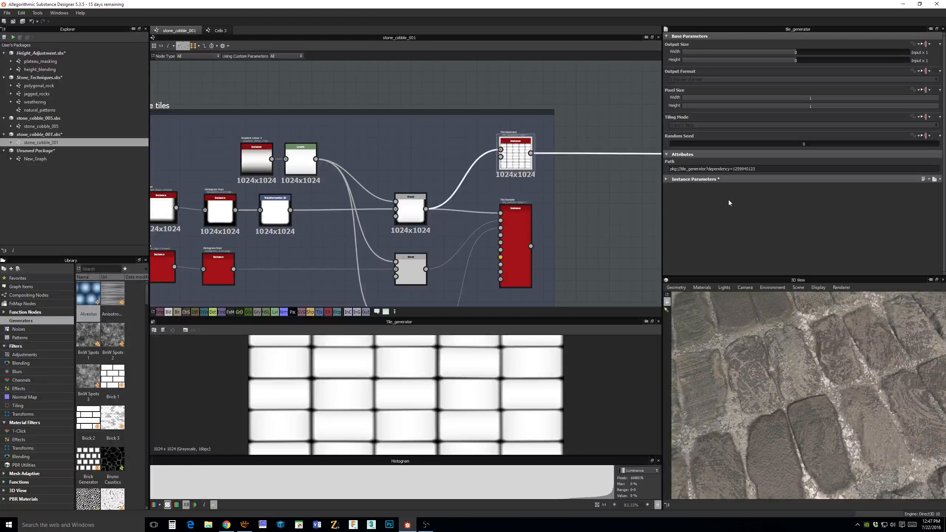
{"action": "left_click", "coordinate": [666, 179]}
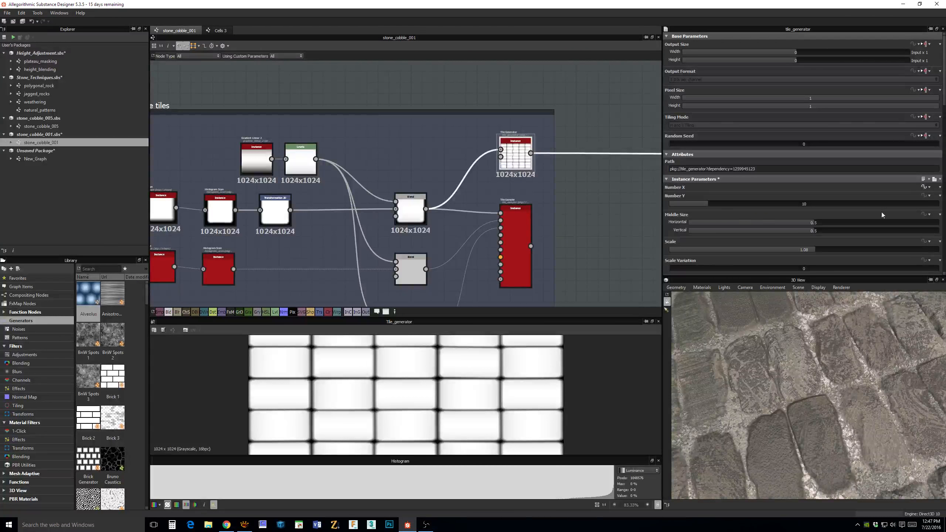
{"action": "left_click", "coordinate": [926, 195]}
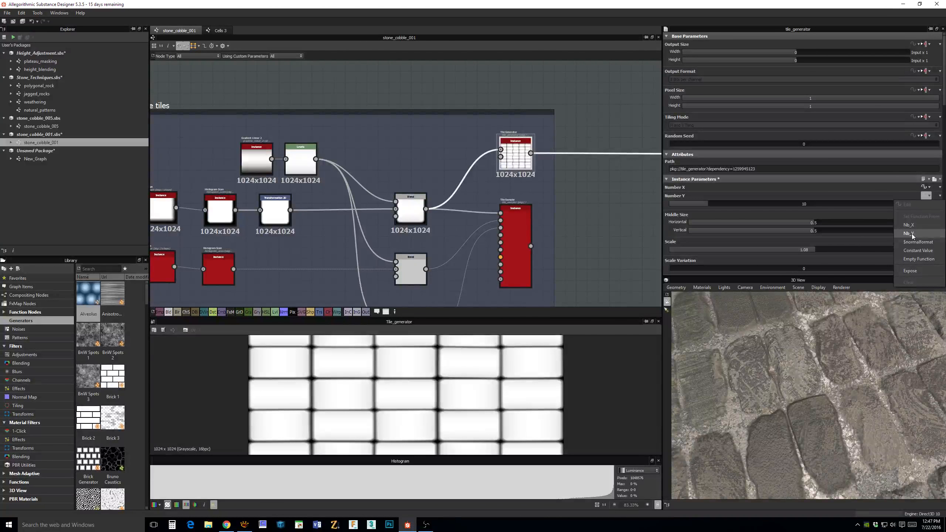
{"action": "left_click", "coordinate": [912, 233]}
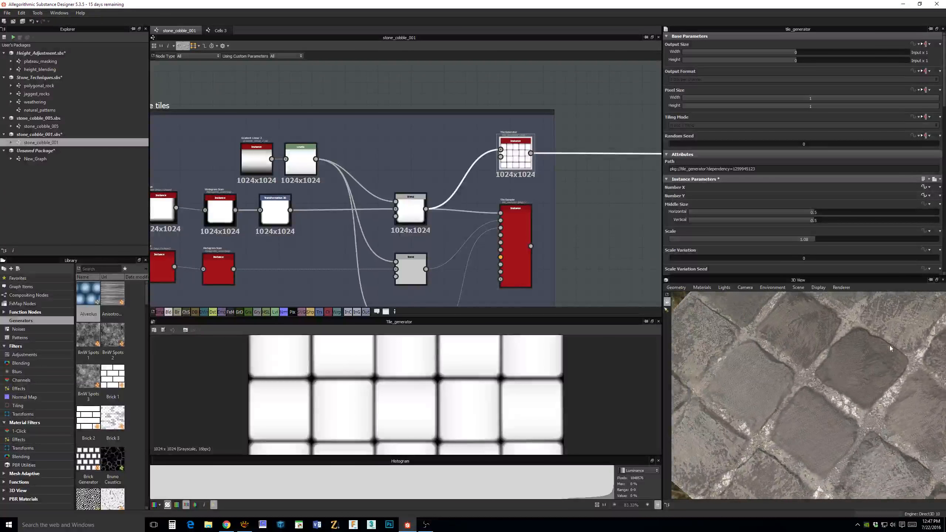
{"action": "mouse_move", "coordinate": [890, 345]}
{"action": "left_mouse_down"}
{"action": "mouse_move", "coordinate": [802, 390]}
{"action": "mouse_move", "coordinate": [841, 387]}
{"action": "mouse_move", "coordinate": [881, 361]}
{"action": "mouse_move", "coordinate": [785, 355]}
{"action": "mouse_move", "coordinate": [731, 408]}
{"action": "mouse_move", "coordinate": [891, 342]}
{"action": "mouse_move", "coordinate": [888, 354]}
{"action": "left_mouse_up"}
{"action": "scroll", "coordinate": [781, 382], "scroll_direction": "up", "scroll_amount": 3}
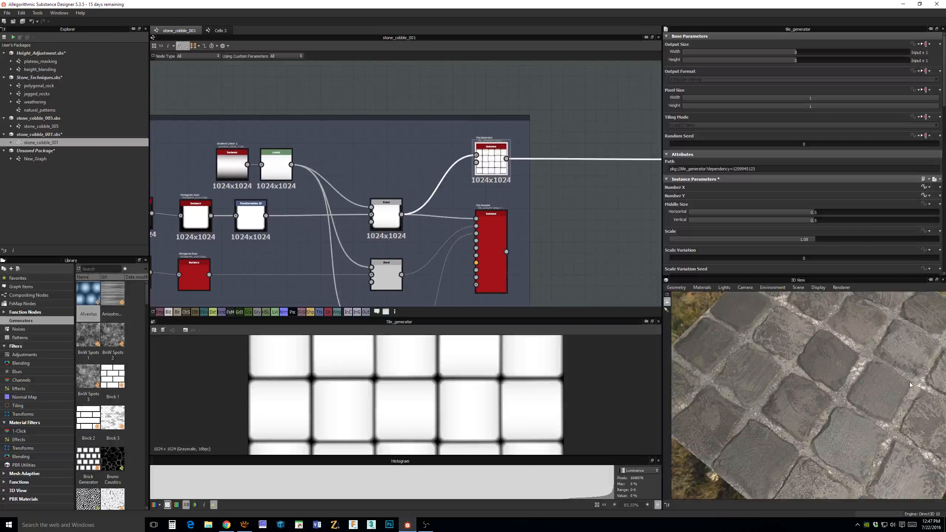
{"action": "middle_click_drag", "start_coordinate": [912, 385], "coordinate": [867, 422]}
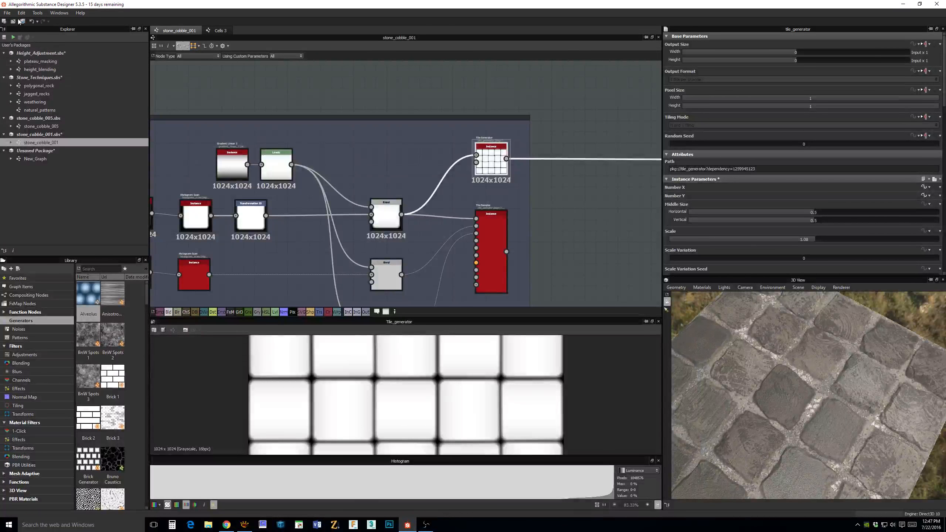
Open the Dwarven_Slabs package from the SubstanceShare folder under Documents, declining to specify a new location for the missing grunge_map_15_bitmap.sbs.
{"action": "left_click", "coordinate": [7, 12]}
{"action": "left_click", "coordinate": [19, 35]}
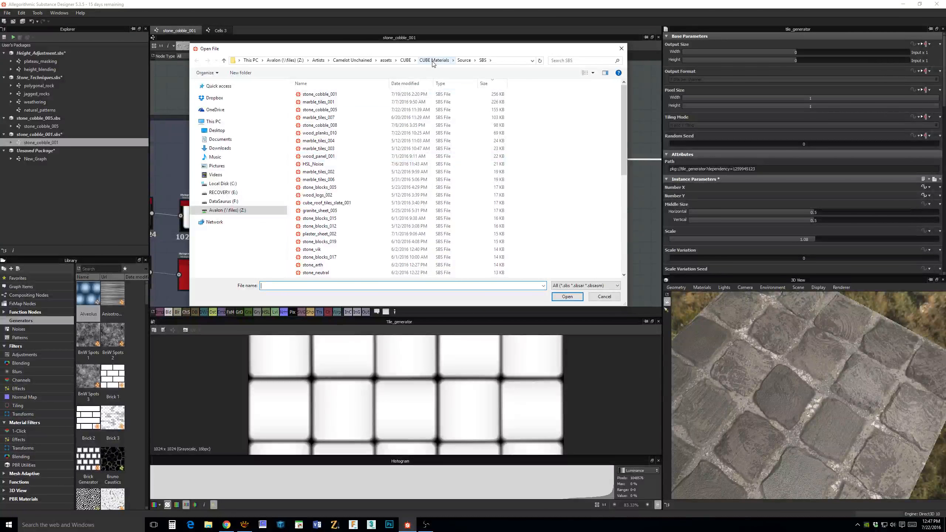
{"action": "left_click", "coordinate": [220, 140]}
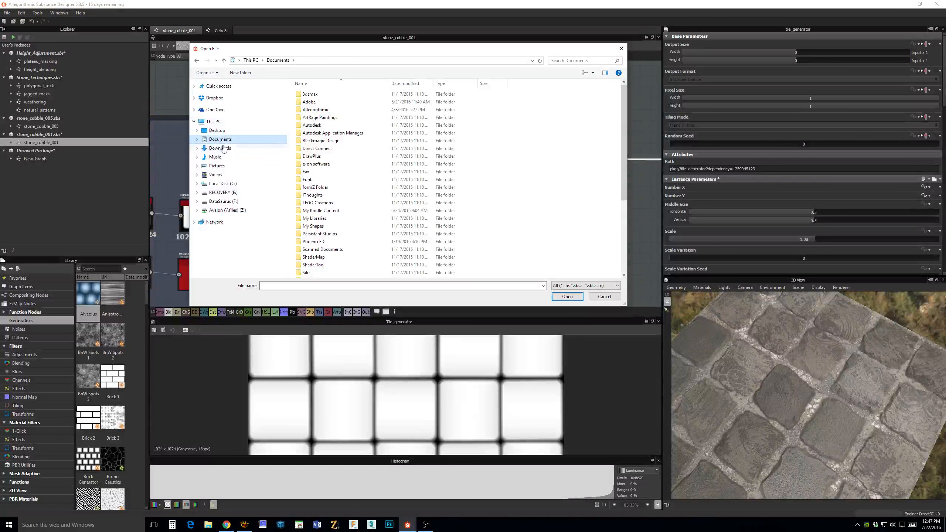
{"action": "left_click", "coordinate": [219, 130]}
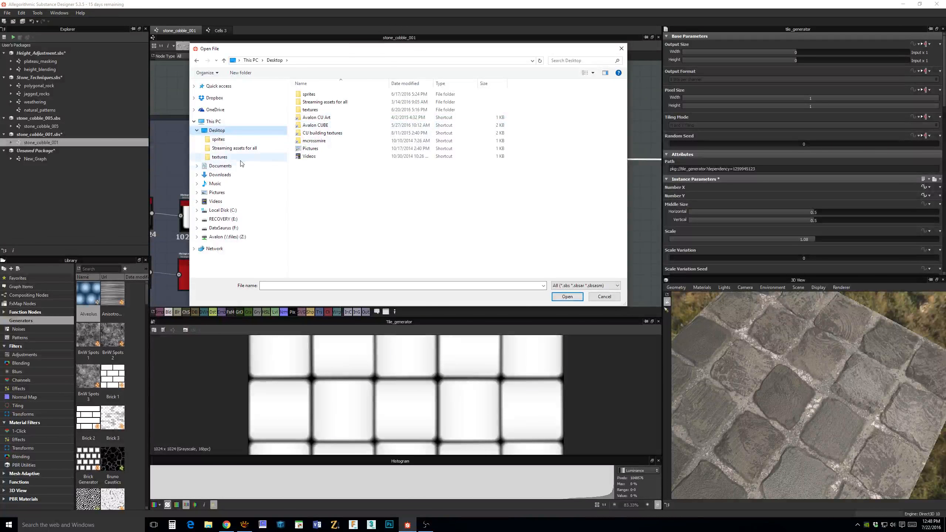
{"action": "left_click", "coordinate": [221, 166]}
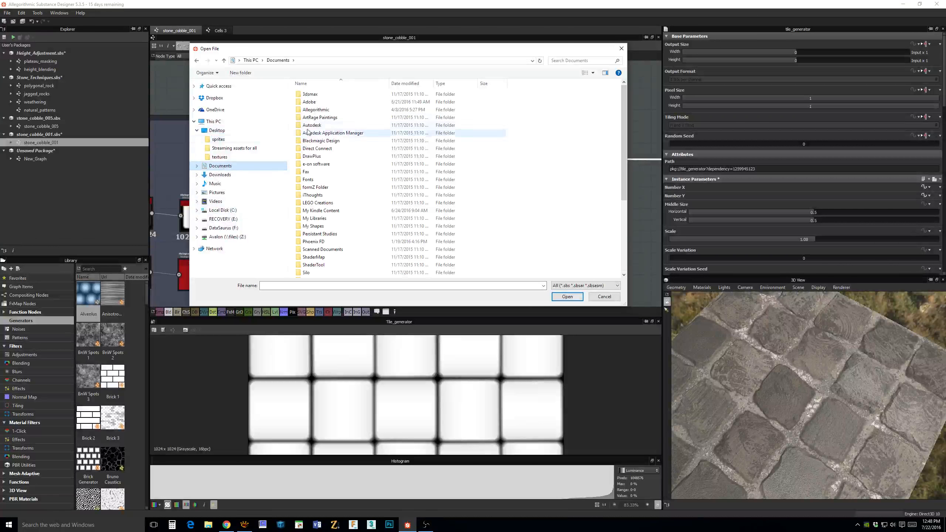
{"action": "double_click", "coordinate": [312, 111]}
{"action": "double_click", "coordinate": [318, 112]}
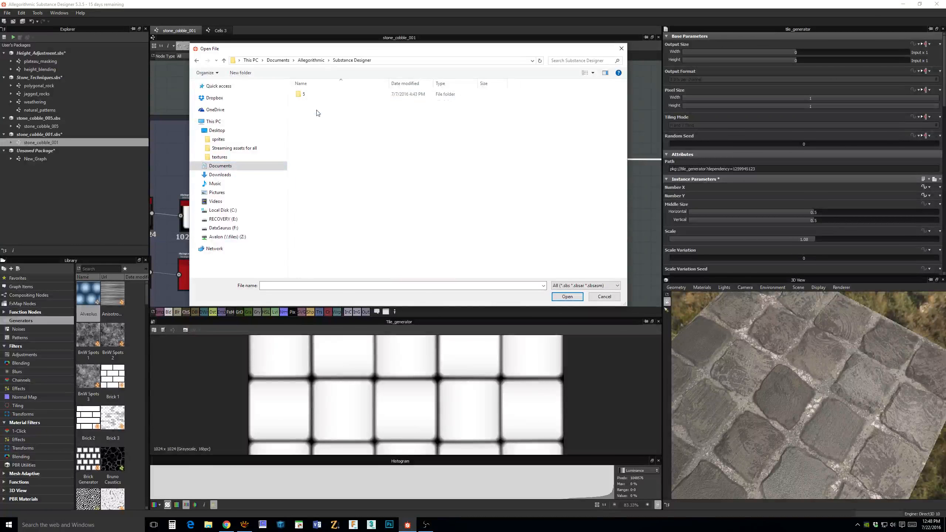
{"action": "double_click", "coordinate": [315, 95]}
{"action": "double_click", "coordinate": [320, 110]}
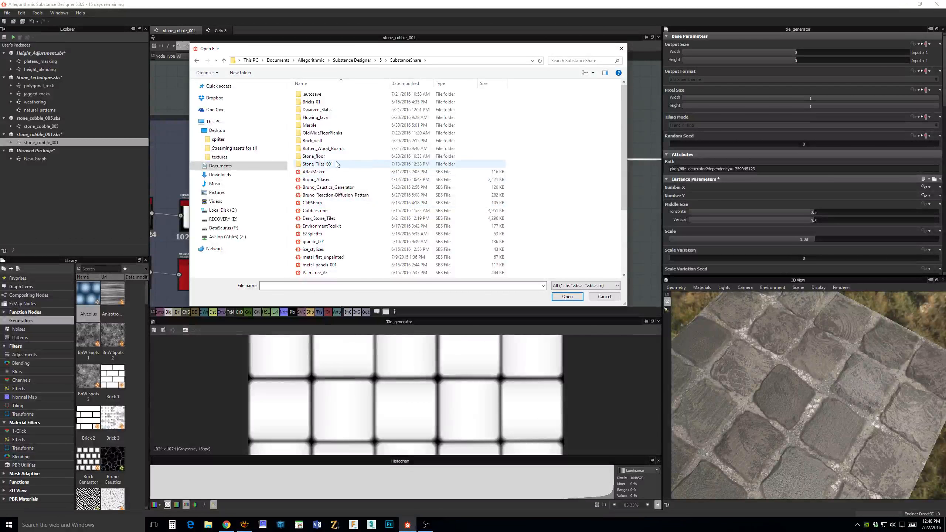
{"action": "double_click", "coordinate": [315, 211]}
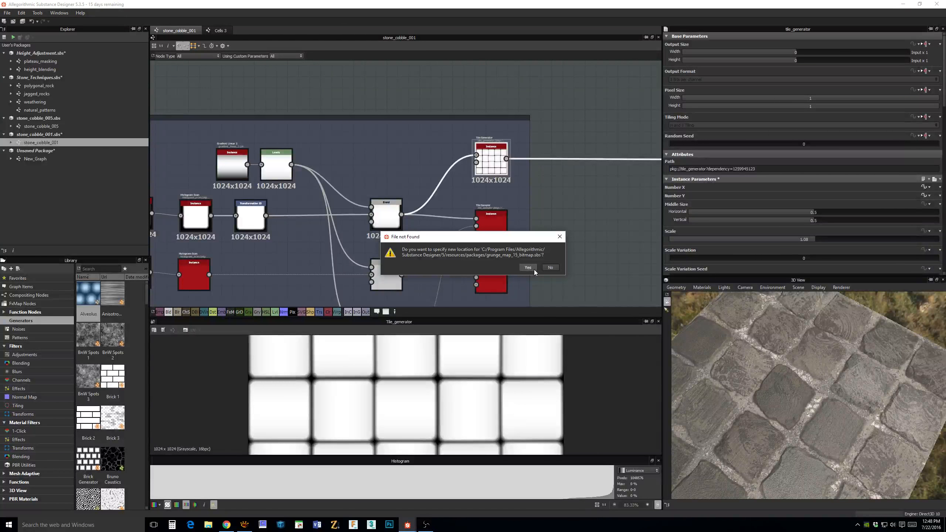
{"action": "left_click", "coordinate": [552, 269]}
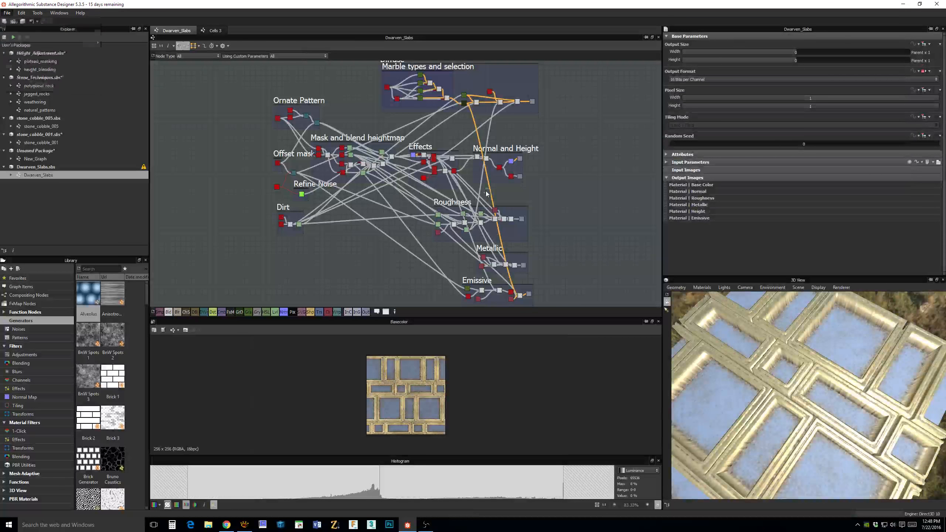
Set the Material Height scale of the 3D preview's default material to 0.
{"action": "left_click", "coordinate": [703, 287]}
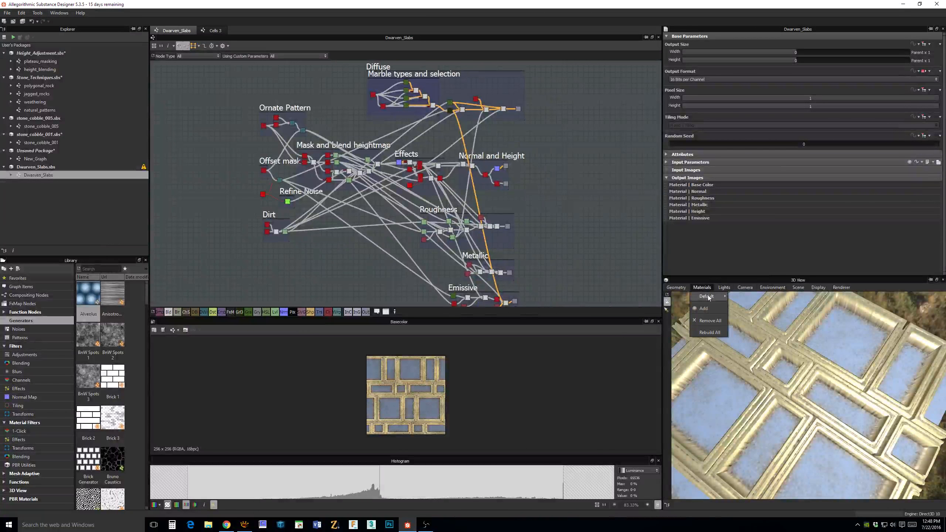
{"action": "left_click", "coordinate": [740, 298]}
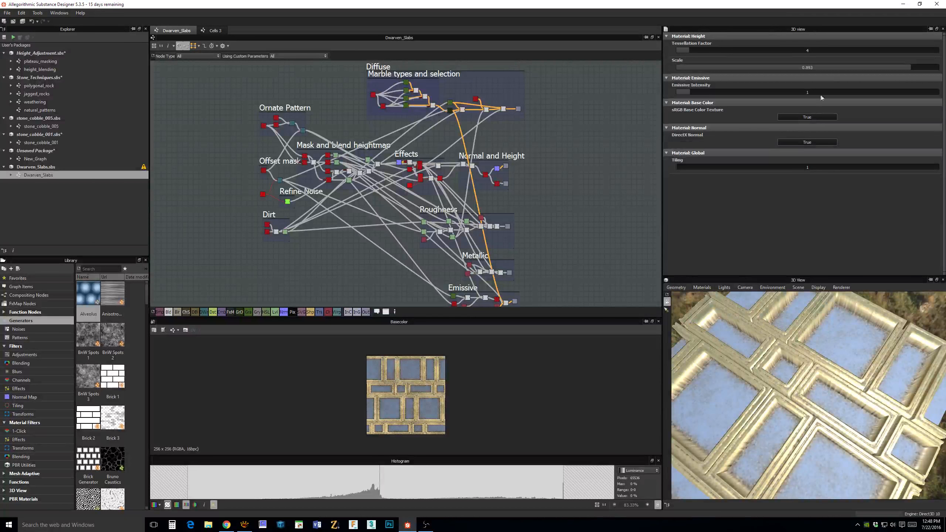
{"action": "left_click_drag", "start_coordinate": [835, 70], "coordinate": [669, 72]}
Examine the Dwarven_Slabs graph's Mask and blend heightmap, Effects, Roughness, Refine Noise and Dirt groups, and display the graph's parameters.
{"action": "scroll", "coordinate": [434, 214], "scroll_direction": "up", "scroll_amount": 3}
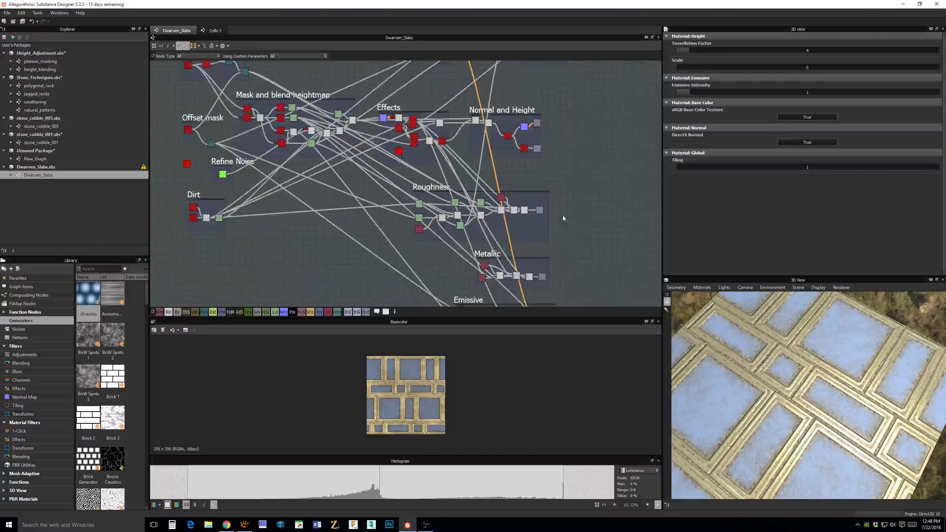
{"action": "scroll", "coordinate": [433, 215], "scroll_direction": "up", "scroll_amount": 5}
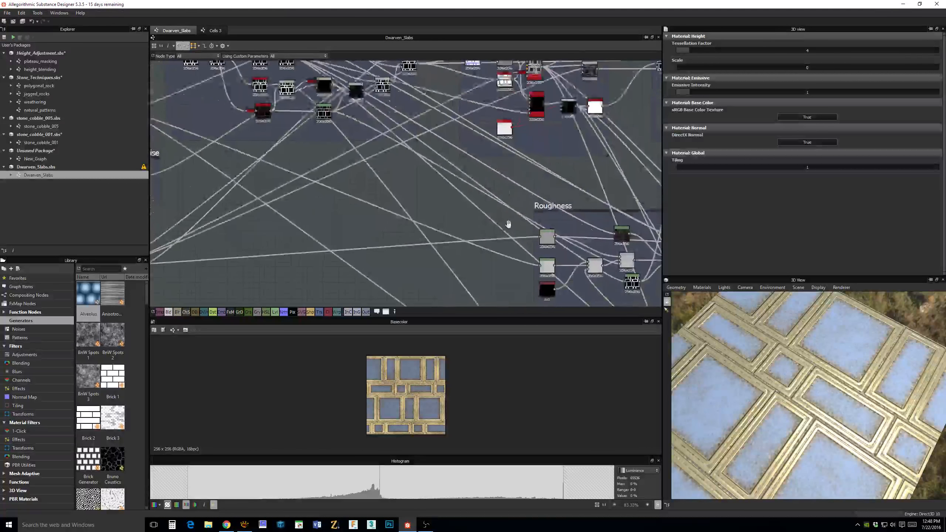
{"action": "middle_click_drag", "start_coordinate": [475, 188], "coordinate": [350, 206]}
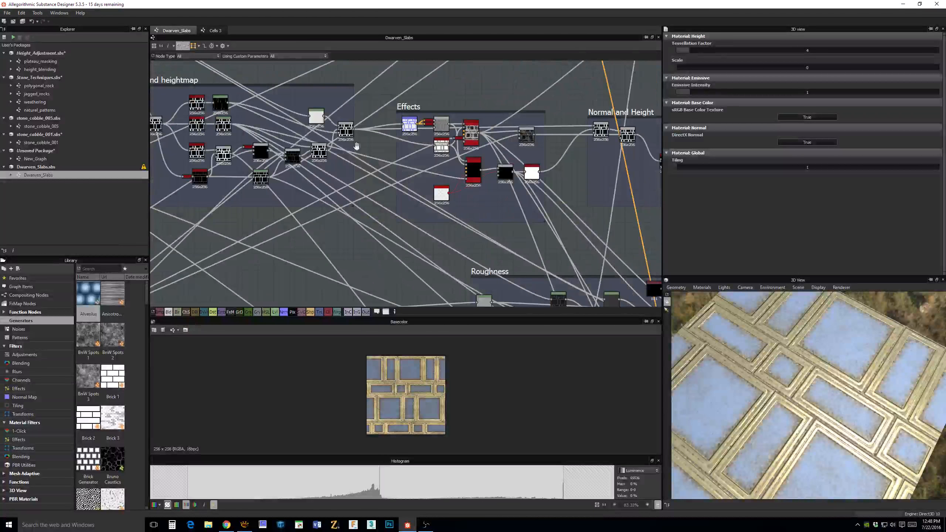
{"action": "middle_click_drag", "start_coordinate": [598, 208], "coordinate": [535, 123]}
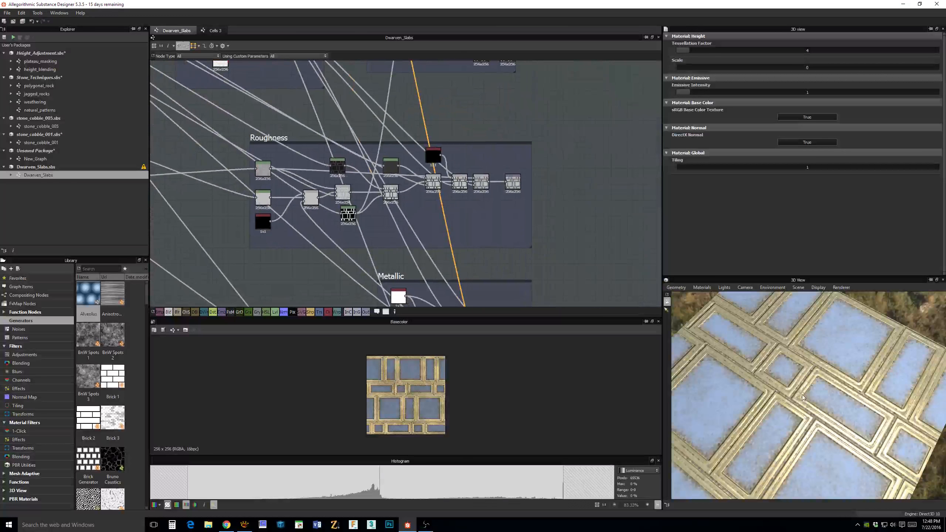
{"action": "middle_click_drag", "start_coordinate": [420, 205], "coordinate": [638, 273]}
{"action": "middle_click_drag", "start_coordinate": [420, 176], "coordinate": [688, 262]}
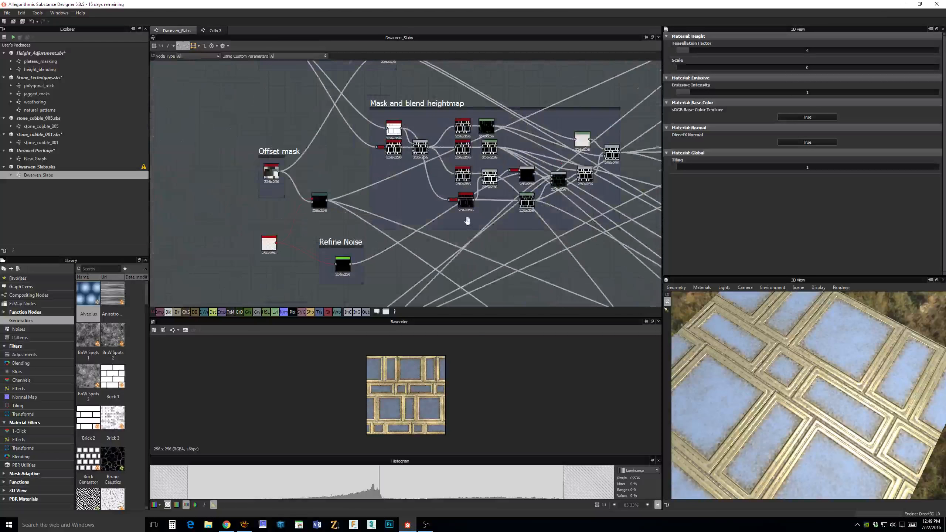
{"action": "middle_click_drag", "start_coordinate": [467, 220], "coordinate": [460, 163]}
{"action": "middle_click_drag", "start_coordinate": [473, 196], "coordinate": [465, 125]}
{"action": "middle_click_drag", "start_coordinate": [405, 211], "coordinate": [352, 239]}
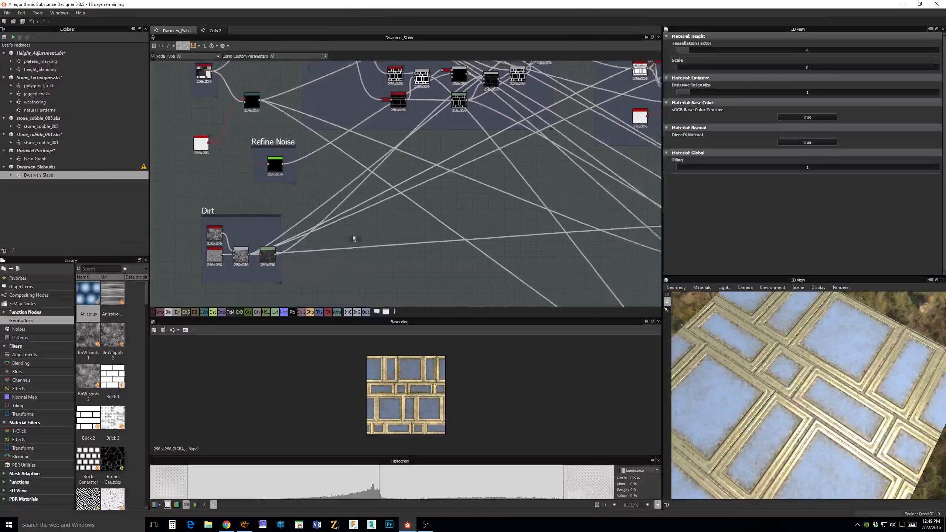
{"action": "middle_click_drag", "start_coordinate": [518, 149], "coordinate": [359, 257]}
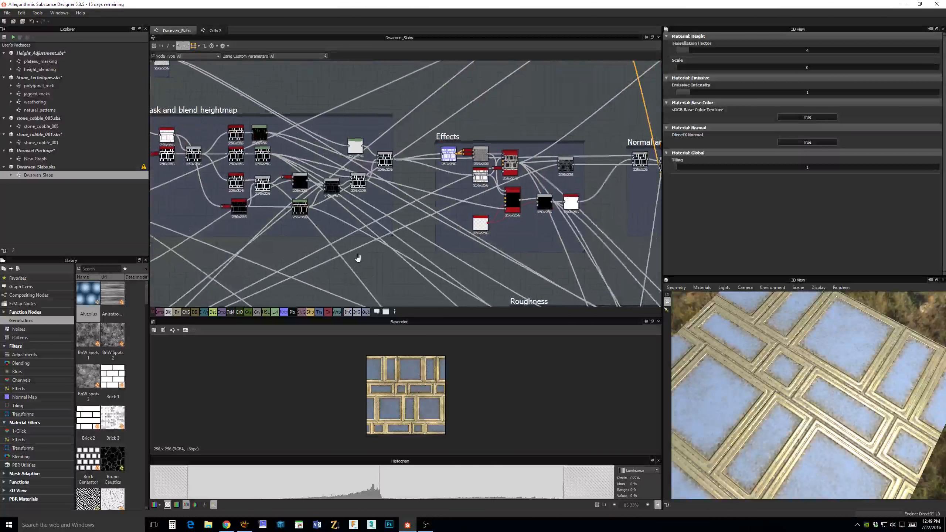
{"action": "double_click", "coordinate": [577, 96]}
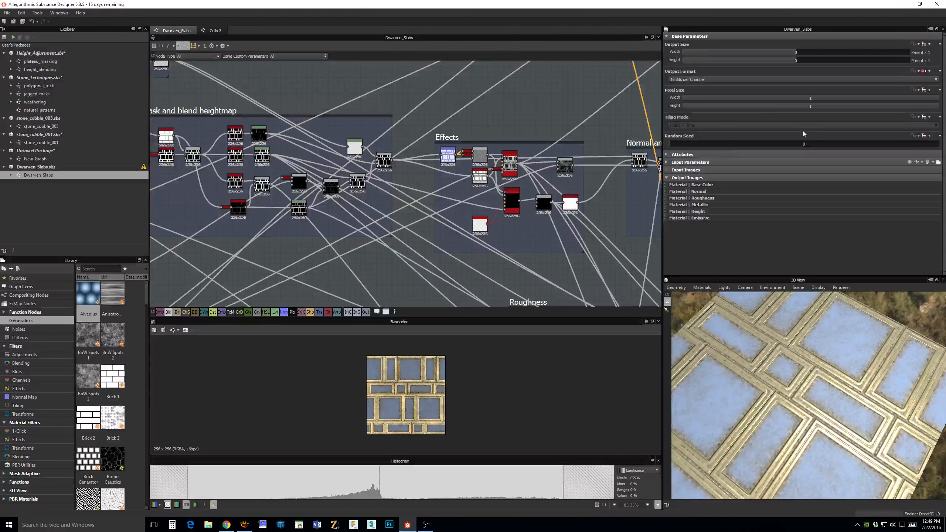
Examine the Dwarven_Slabs graph's attributes and input parameters, and show the details of the Tiles_Bricks input.
{"action": "left_click", "coordinate": [666, 155]}
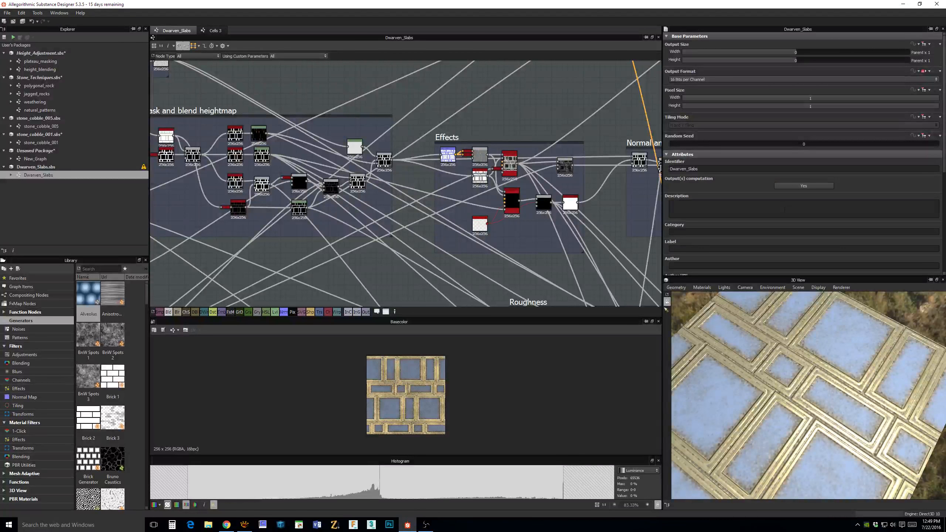
{"action": "scroll", "coordinate": [784, 221], "scroll_direction": "down", "scroll_amount": 3}
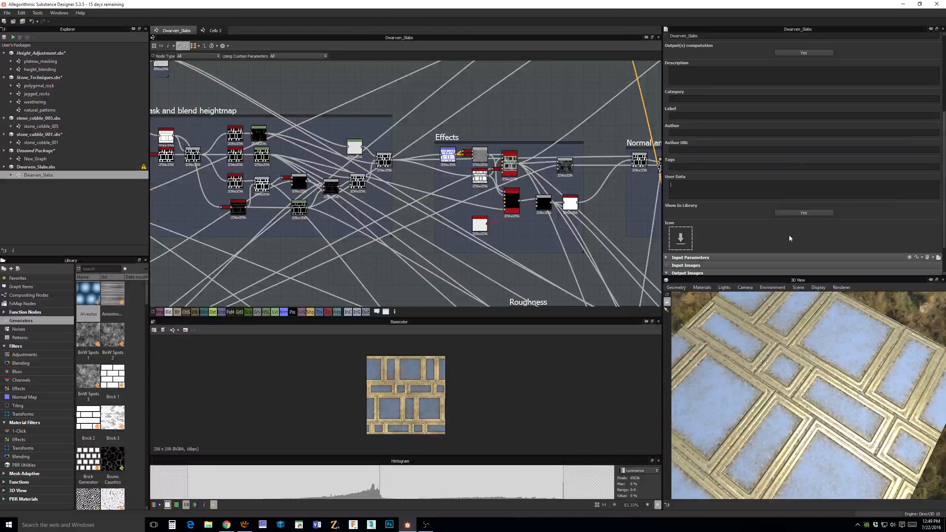
{"action": "scroll", "coordinate": [789, 235], "scroll_direction": "down", "scroll_amount": 1}
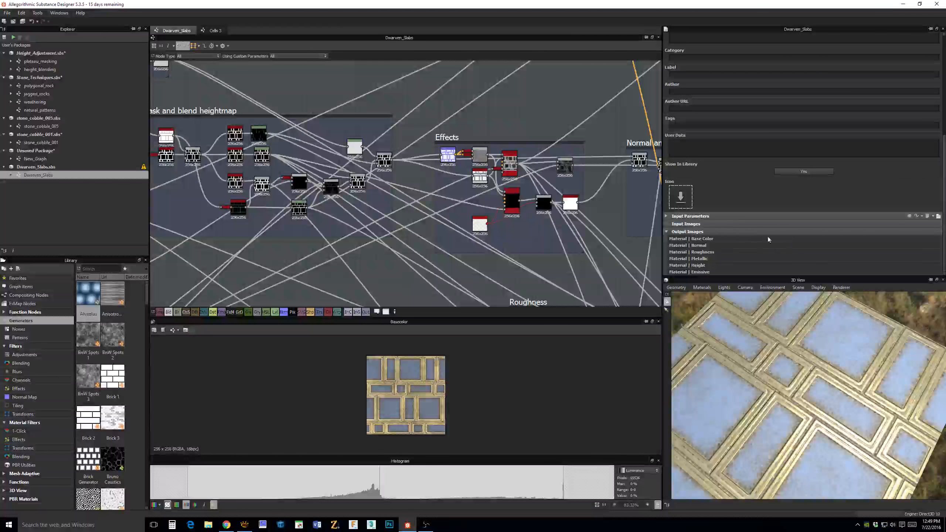
{"action": "left_click", "coordinate": [666, 218]}
{"action": "scroll", "coordinate": [783, 240], "scroll_direction": "down", "scroll_amount": 2}
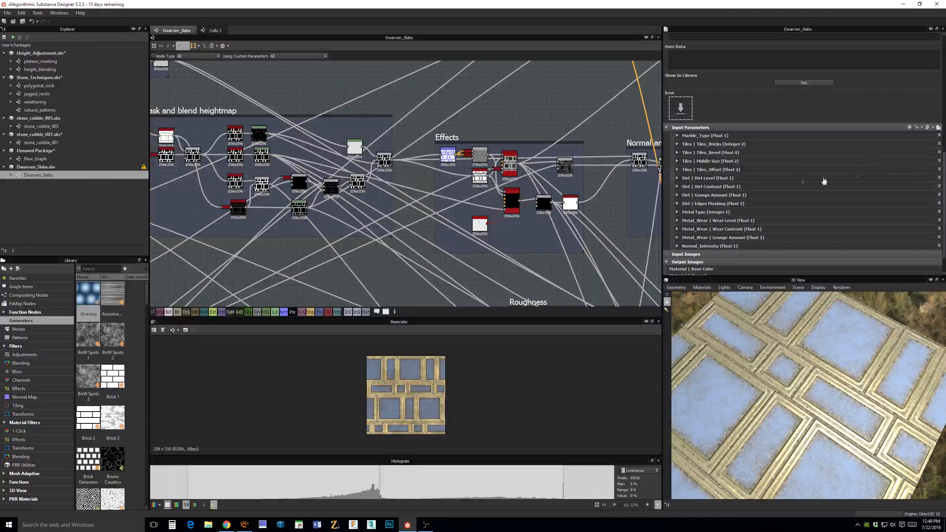
{"action": "left_click", "coordinate": [714, 145]}
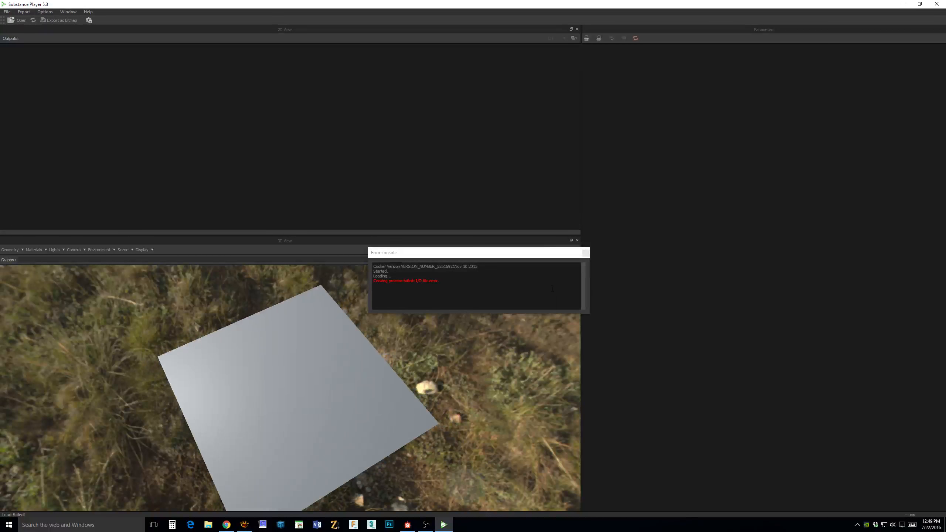
Dismiss the error console and close the empty Substance Player window.
{"action": "left_click", "coordinate": [585, 253]}
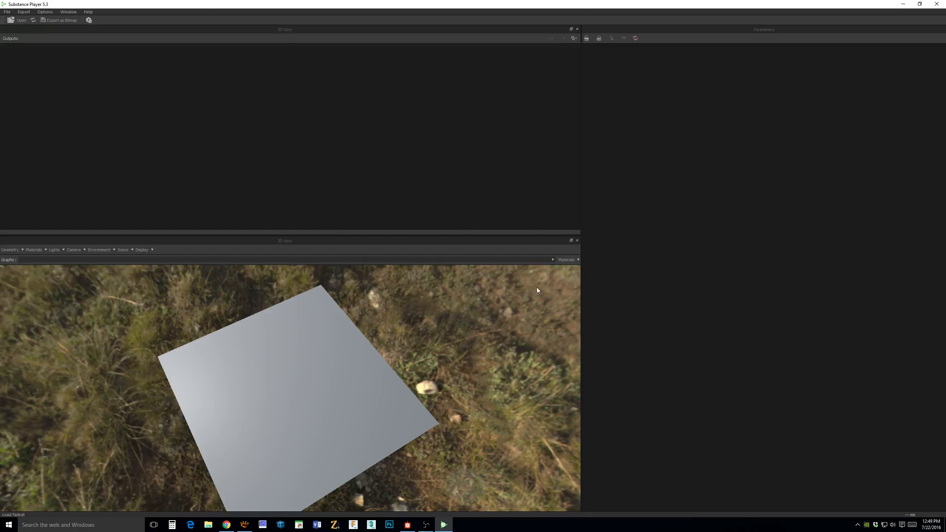
{"action": "left_click", "coordinate": [943, 7]}
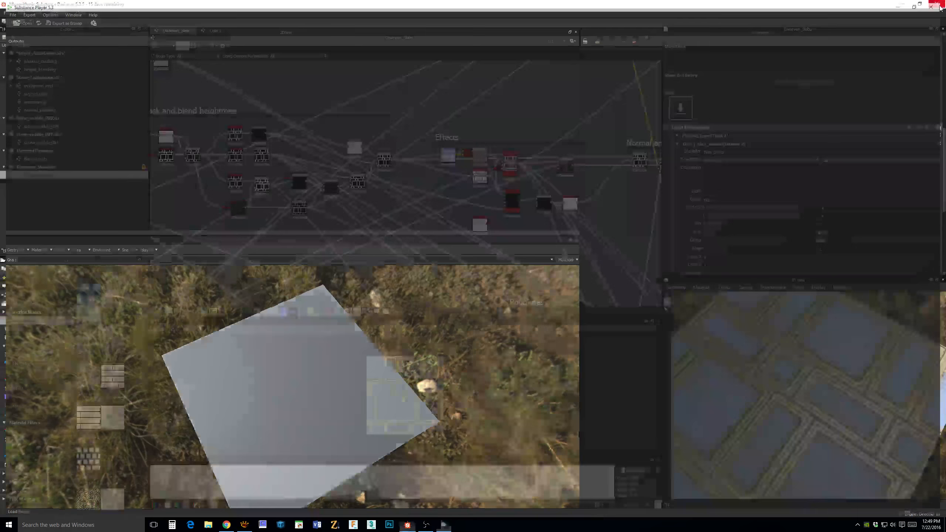
Open the Dwarven_Slabs SBSAR file in Substance Player from the SubstanceShare Dwarven_Slabs folder under Documents, Allegorithmic, Substance Designer, 5.
{"action": "left_click", "coordinate": [904, 5]}
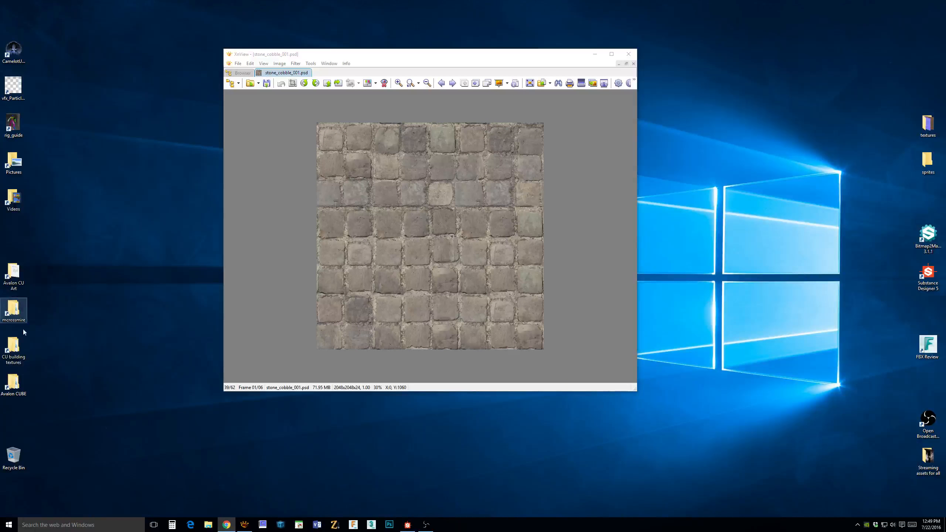
{"action": "left_click", "coordinate": [208, 524]}
{"action": "double_click", "coordinate": [367, 146]}
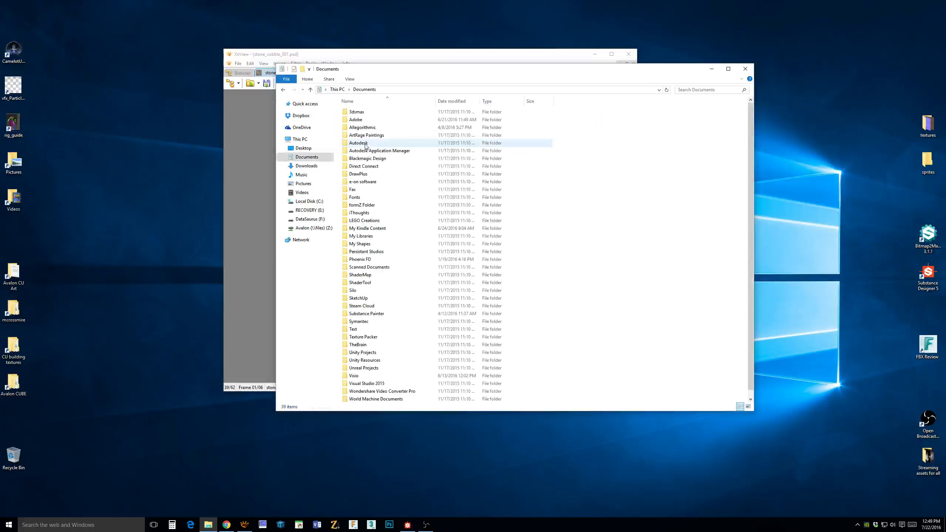
{"action": "double_click", "coordinate": [365, 128]}
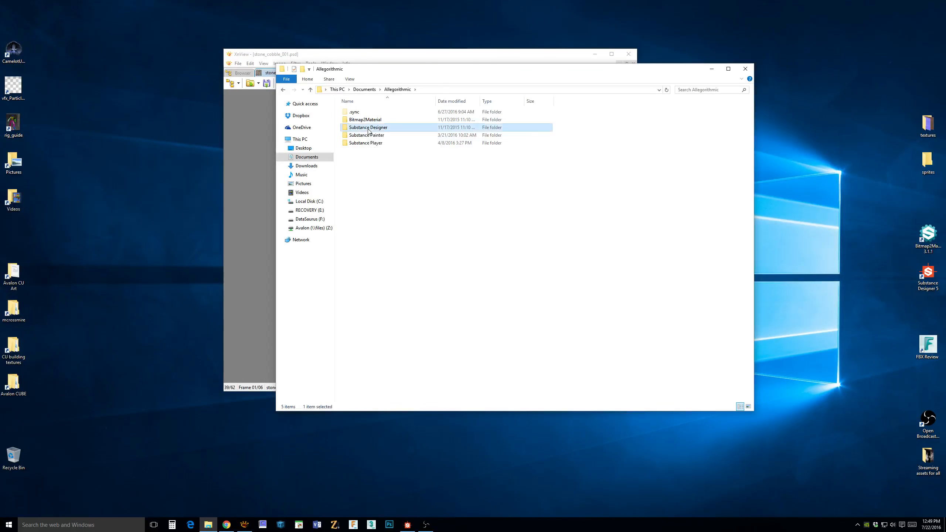
{"action": "double_click", "coordinate": [366, 127]}
{"action": "double_click", "coordinate": [365, 112]}
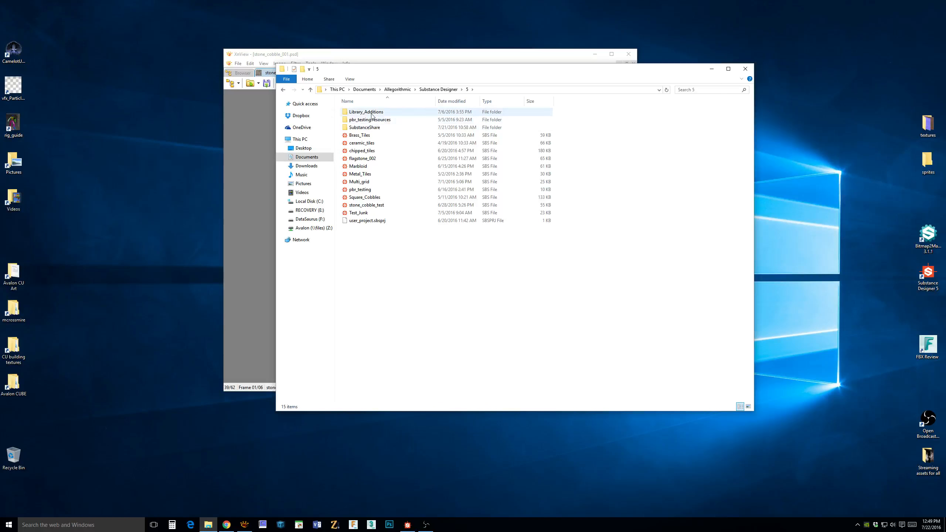
{"action": "double_click", "coordinate": [365, 127]}
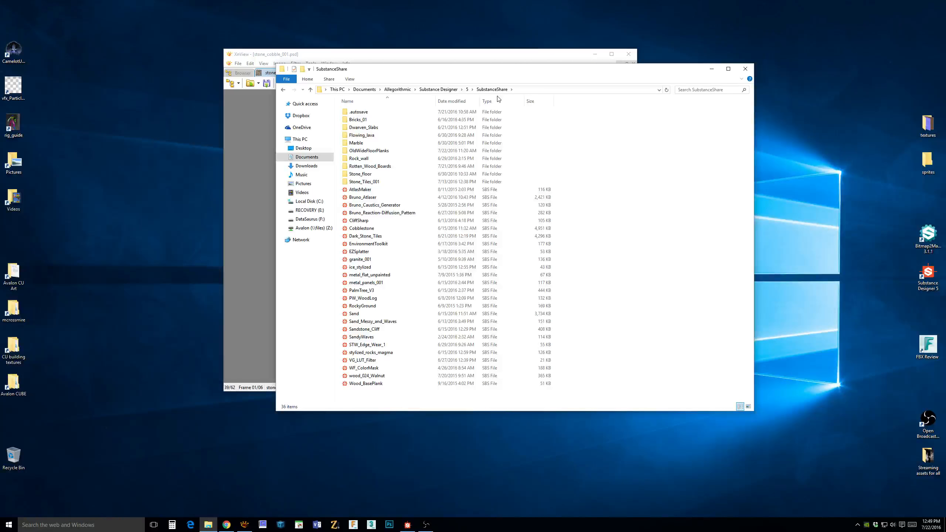
{"action": "double_click", "coordinate": [369, 129]}
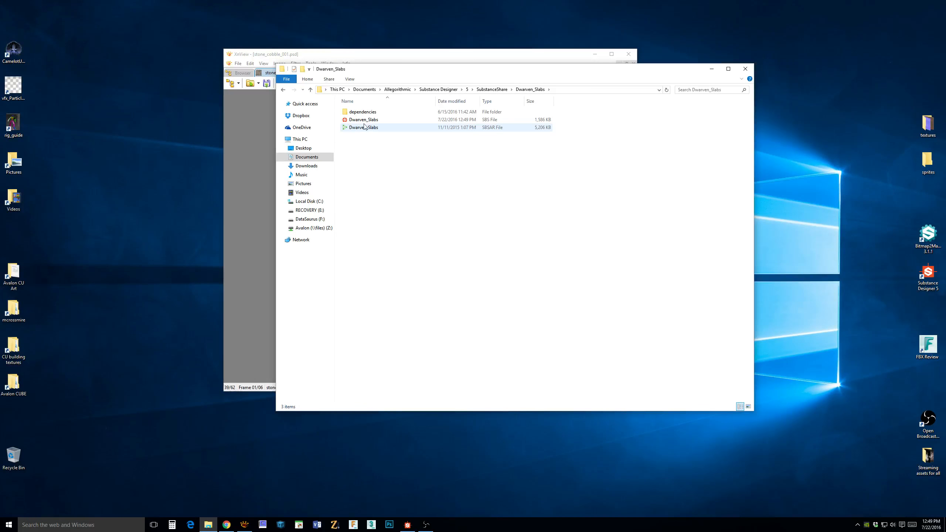
{"action": "double_click", "coordinate": [364, 127]}
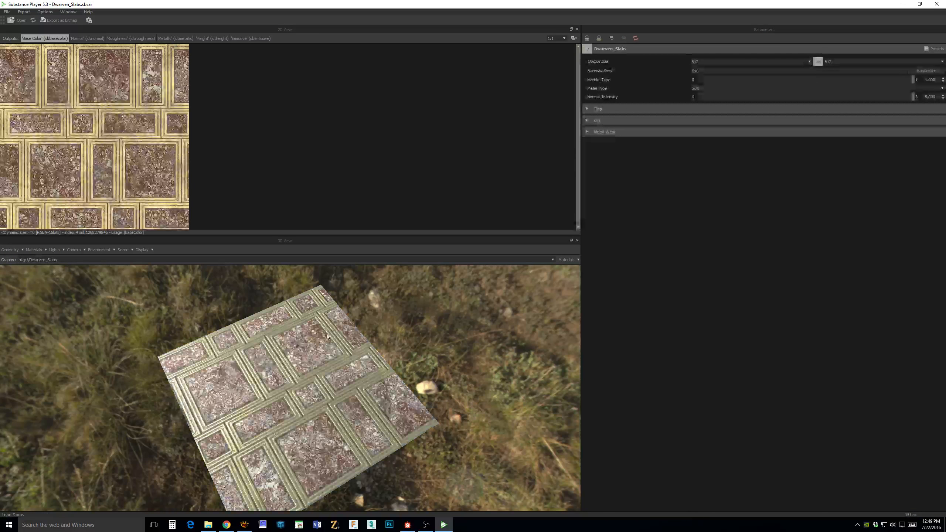
Try a Dirt Level of about 0.37 on the slabs and inspect the metal borders up close in the 3D view.
{"action": "mouse_move", "coordinate": [313, 365]}
{"action": "middle_mouse_down"}
{"action": "mouse_move", "coordinate": [354, 340]}
{"action": "mouse_move", "coordinate": [346, 355]}
{"action": "mouse_move", "coordinate": [324, 358]}
{"action": "middle_mouse_up"}
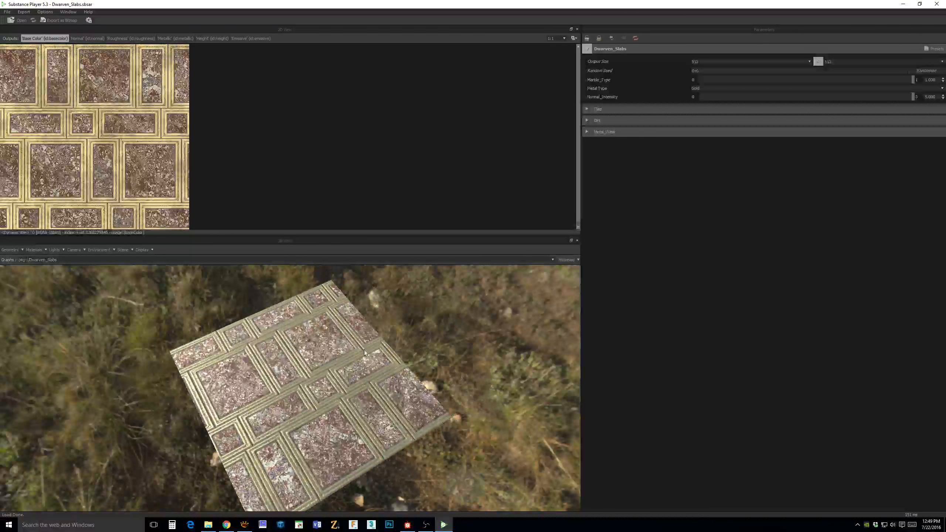
{"action": "scroll", "coordinate": [370, 373], "scroll_direction": "up", "scroll_amount": 2}
{"action": "scroll", "coordinate": [367, 368], "scroll_direction": "up", "scroll_amount": 2}
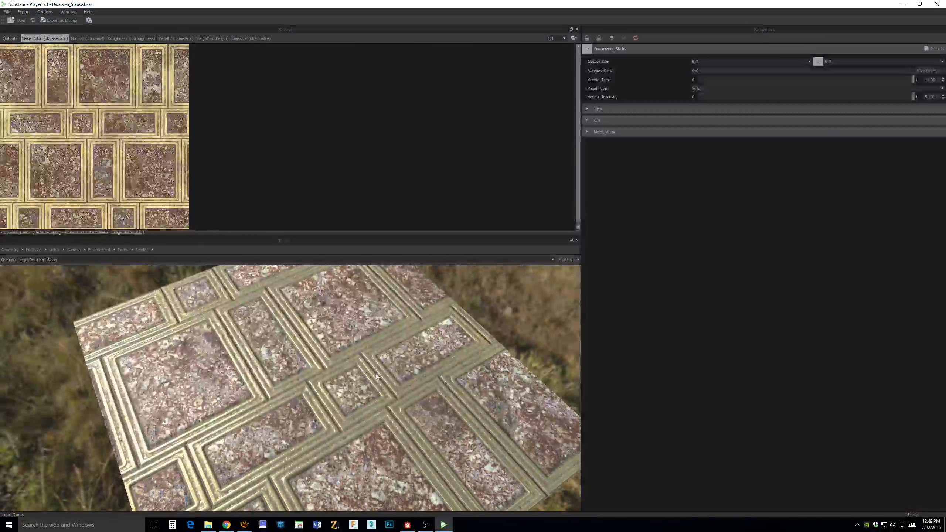
{"action": "left_click_drag", "start_coordinate": [366, 368], "coordinate": [399, 370]}
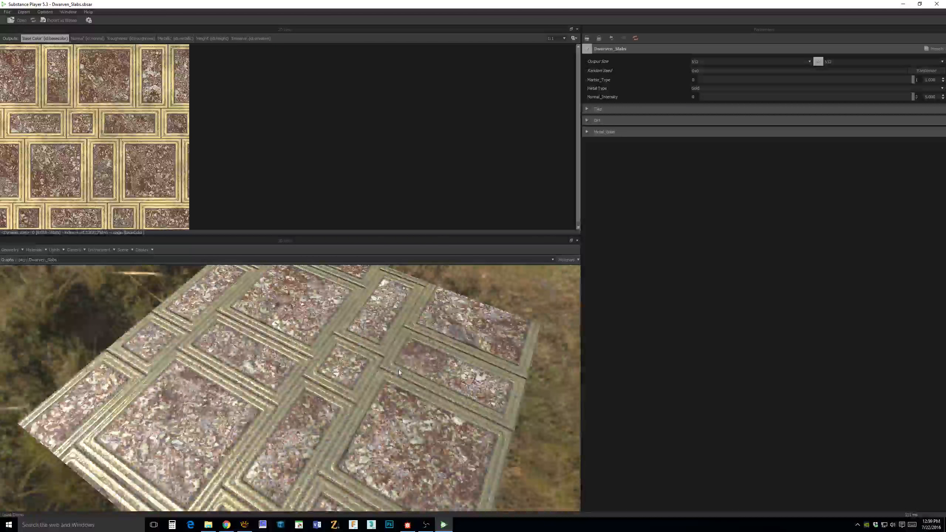
{"action": "scroll", "coordinate": [411, 329], "scroll_direction": "up", "scroll_amount": 2}
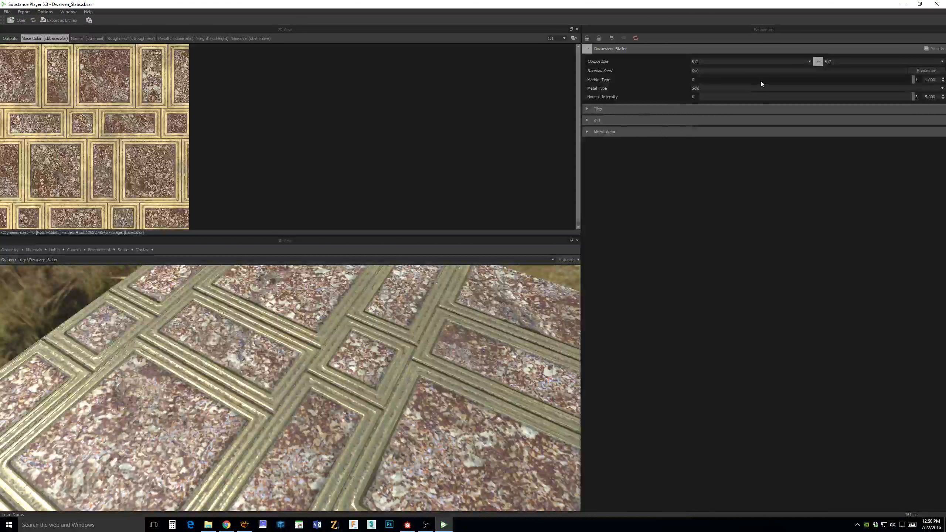
{"action": "left_click", "coordinate": [586, 121]}
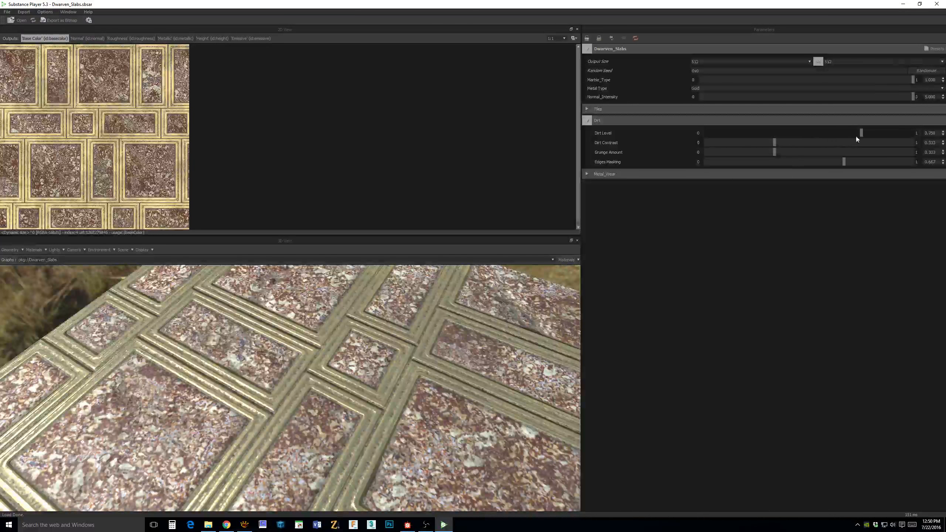
{"action": "left_click_drag", "start_coordinate": [838, 134], "coordinate": [781, 133]}
{"action": "scroll", "coordinate": [462, 360], "scroll_direction": "up", "scroll_amount": 3}
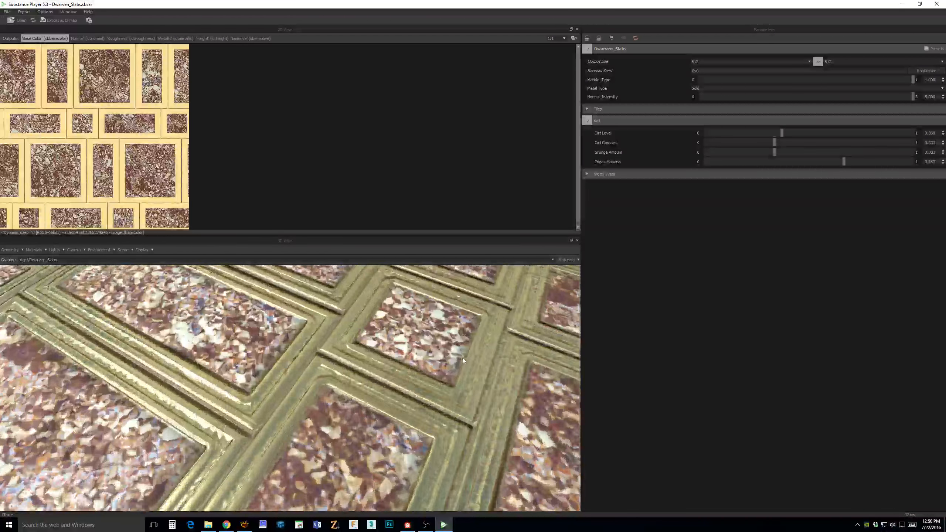
{"action": "mouse_move", "coordinate": [463, 360]}
{"action": "left_mouse_down"}
{"action": "mouse_move", "coordinate": [522, 335]}
{"action": "mouse_move", "coordinate": [552, 300]}
{"action": "mouse_move", "coordinate": [514, 339]}
{"action": "mouse_move", "coordinate": [471, 351]}
{"action": "left_mouse_up"}
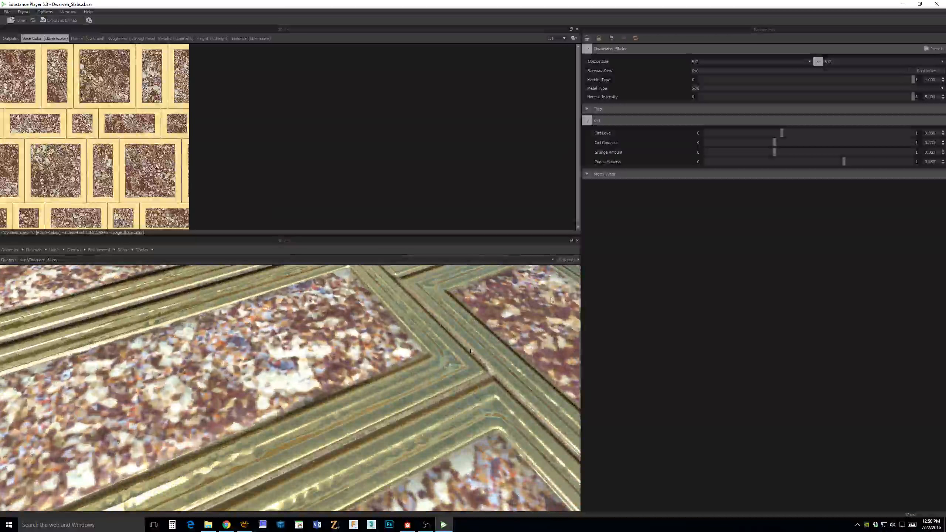
Set the Dirt Level to about 0.584 and the Wear Level of Metal_Wear to about 0.532.
{"action": "left_click_drag", "start_coordinate": [781, 133], "coordinate": [825, 132]}
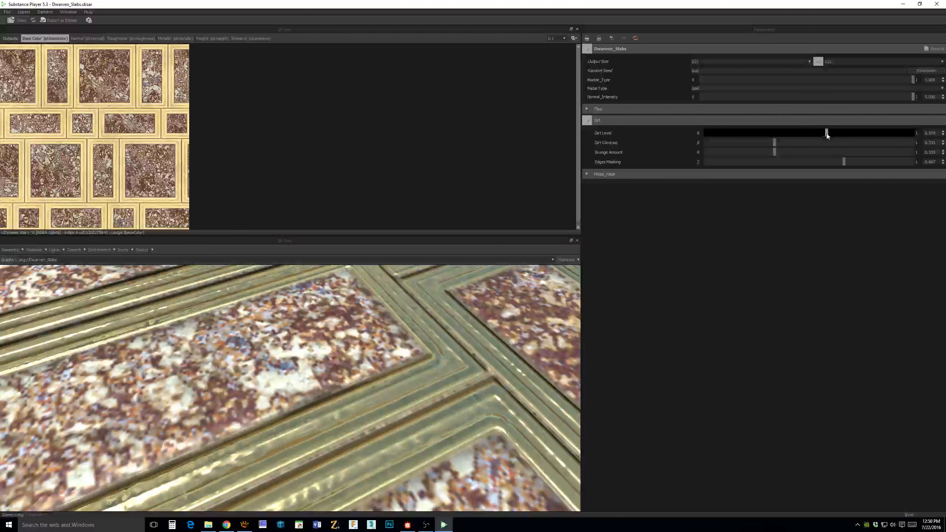
{"action": "left_click", "coordinate": [591, 175]}
{"action": "mouse_move", "coordinate": [834, 188]}
{"action": "left_mouse_down"}
{"action": "mouse_move", "coordinate": [791, 187]}
{"action": "mouse_move", "coordinate": [853, 190]}
{"action": "mouse_move", "coordinate": [818, 189]}
{"action": "left_mouse_up"}
Set the Tiles_Bricks X count to 12 and the Middle Size X to about 0.434.
{"action": "left_click", "coordinate": [590, 111]}
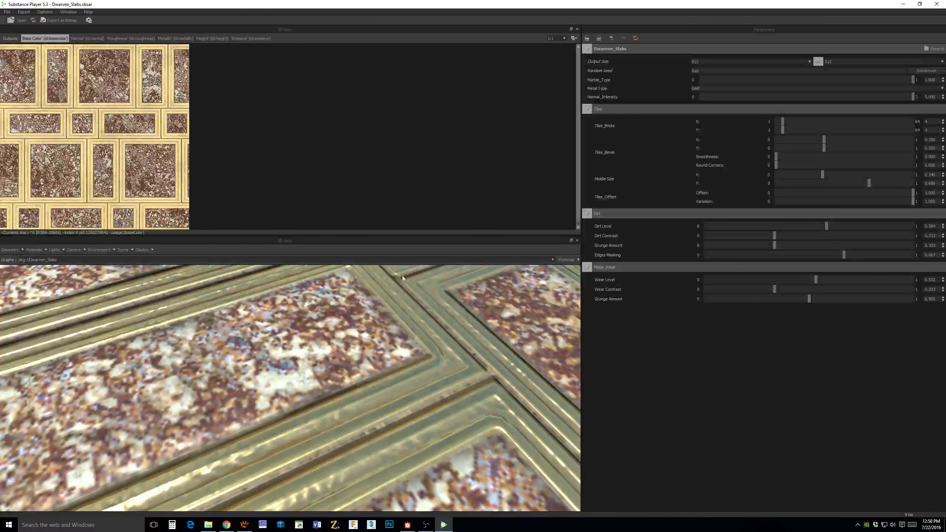
{"action": "left_click_drag", "start_coordinate": [402, 277], "coordinate": [379, 326]}
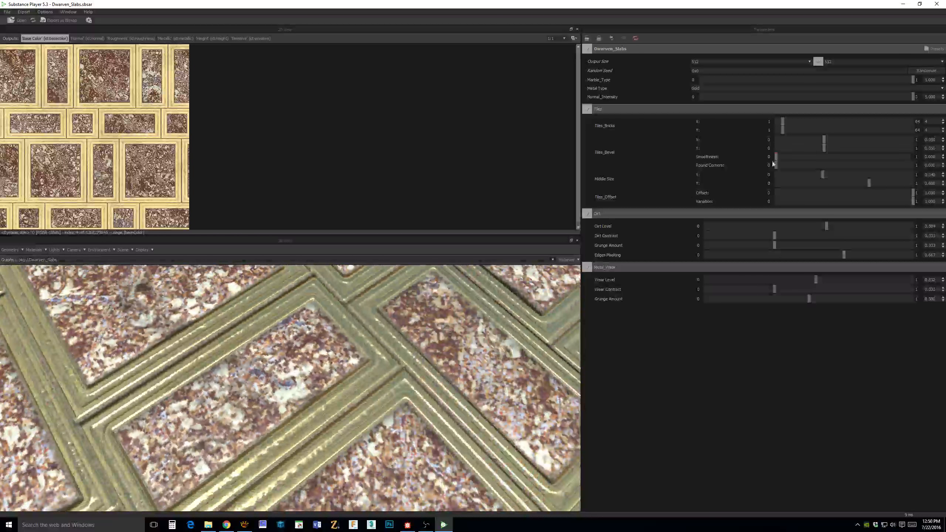
{"action": "mouse_move", "coordinate": [786, 122]}
{"action": "left_mouse_down"}
{"action": "mouse_move", "coordinate": [849, 127]}
{"action": "mouse_move", "coordinate": [800, 127]}
{"action": "left_mouse_up"}
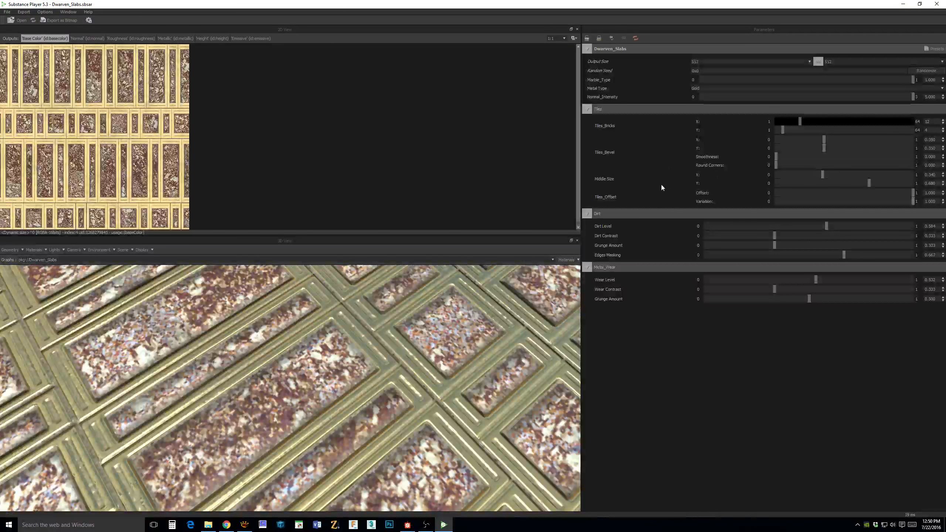
{"action": "left_click_drag", "start_coordinate": [810, 176], "coordinate": [837, 178]}
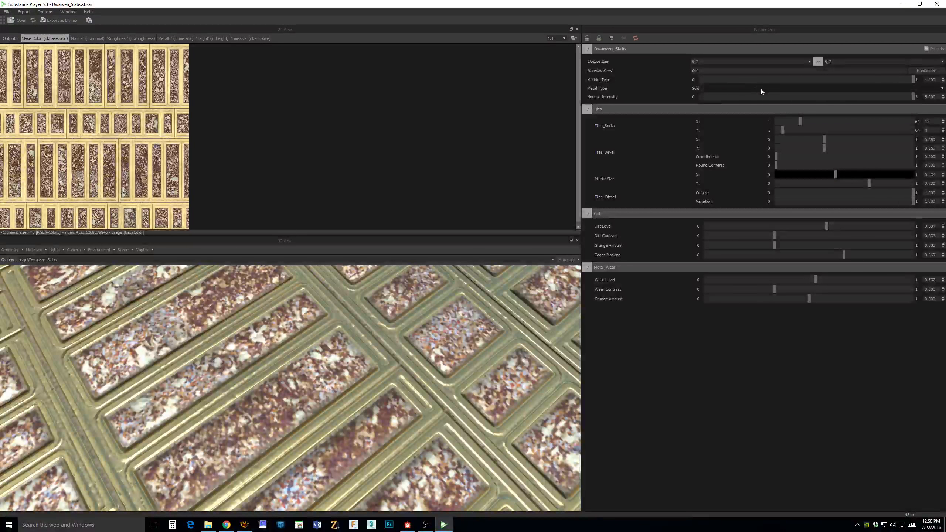
Try Aluminum and Titanium as the slabs' Metal Type, inspect the metal in the 3D view, and settle on Cobalt.
{"action": "left_click", "coordinate": [801, 89]}
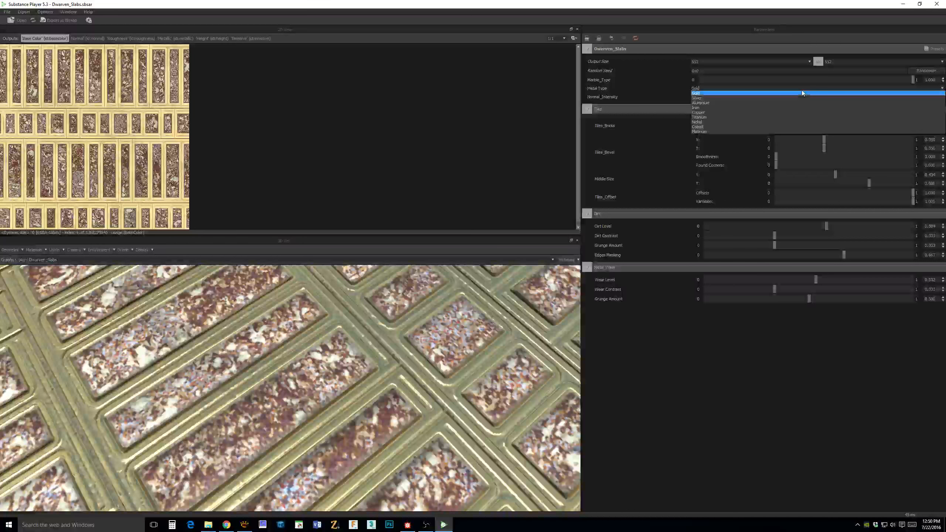
{"action": "left_click", "coordinate": [727, 103]}
{"action": "left_click", "coordinate": [713, 88]}
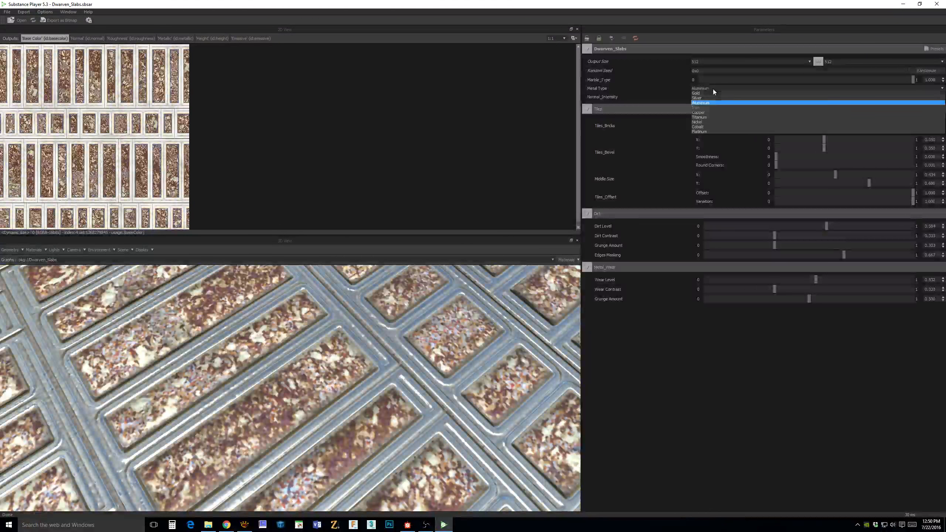
{"action": "left_click", "coordinate": [709, 117]}
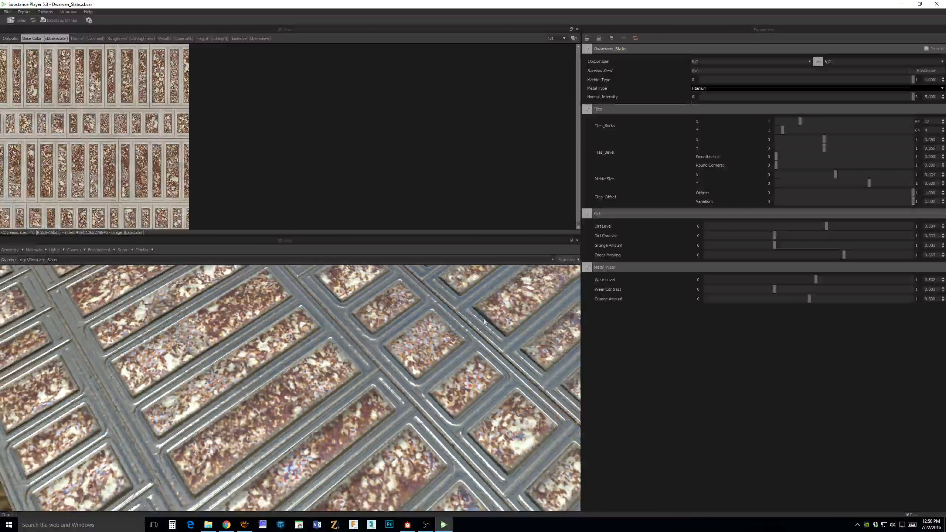
{"action": "left_click_drag", "start_coordinate": [484, 321], "coordinate": [414, 356]}
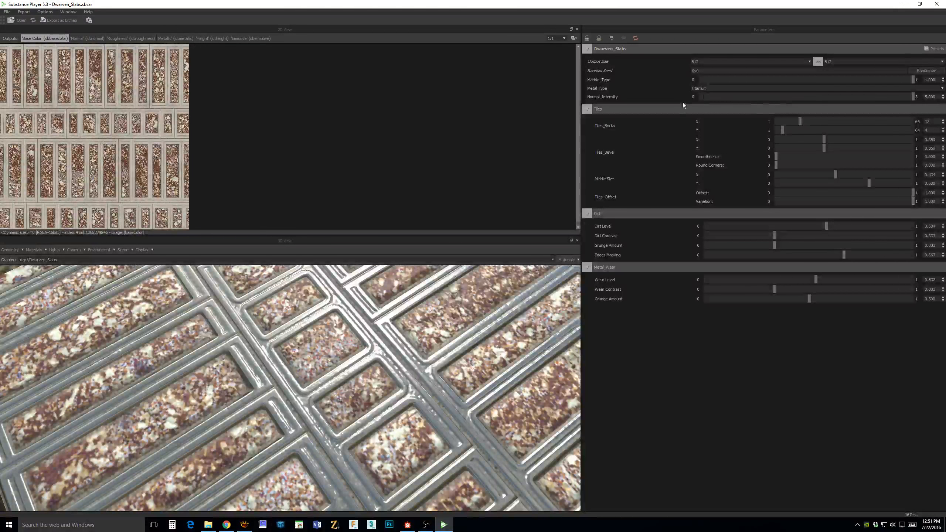
{"action": "left_click", "coordinate": [742, 89]}
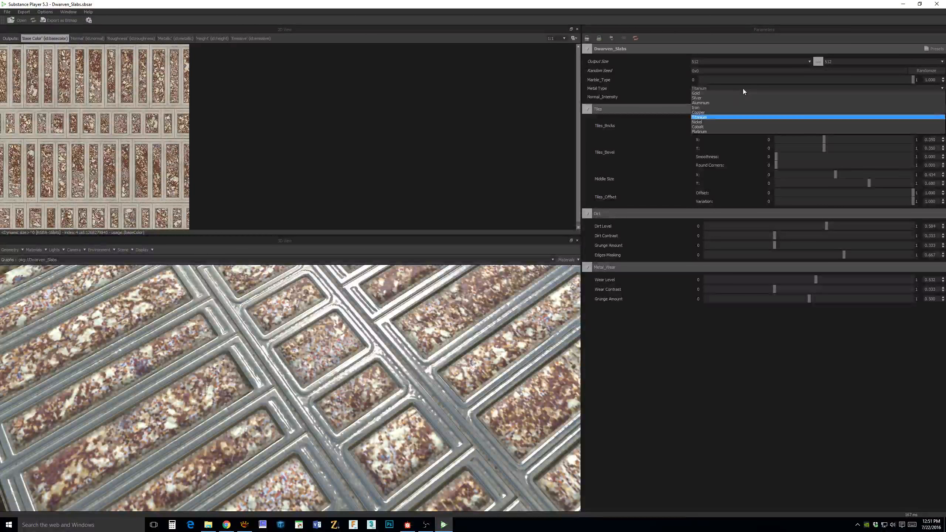
{"action": "left_click", "coordinate": [711, 127]}
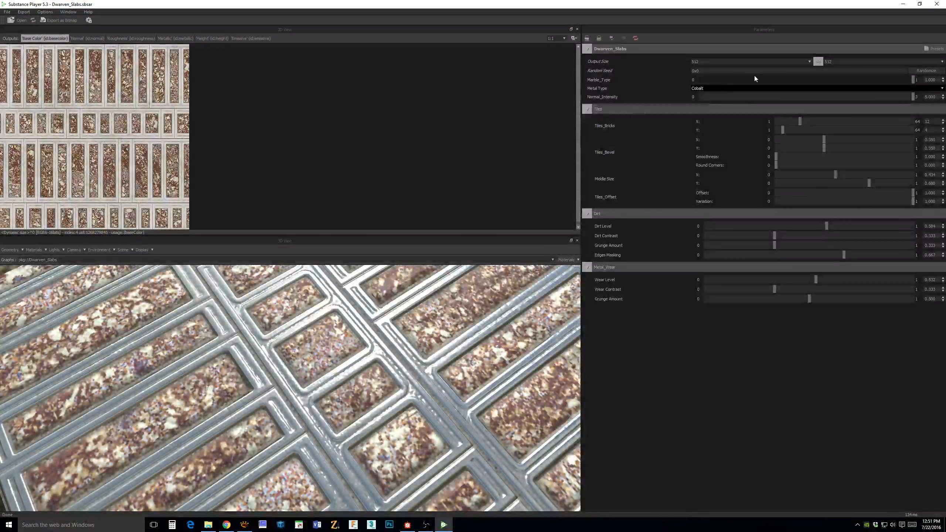
Set the material's Output Size to 2048 and inspect the slabs' finer detail in the 3D view.
{"action": "left_click", "coordinate": [754, 70]}
{"action": "left_click", "coordinate": [809, 62]}
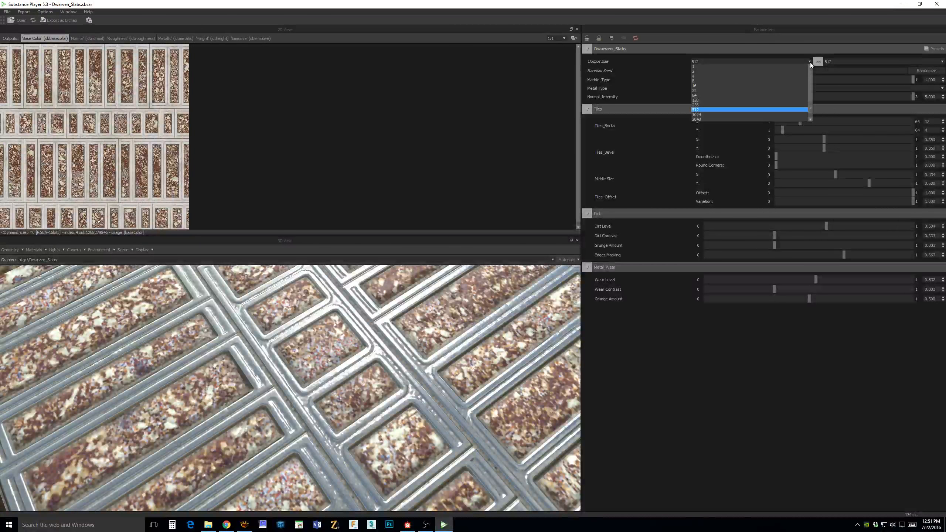
{"action": "left_click", "coordinate": [738, 118]}
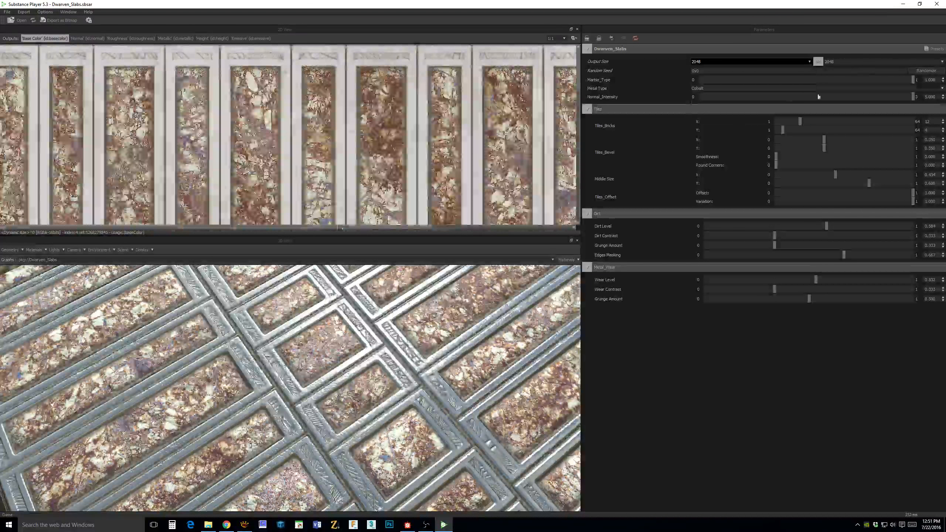
{"action": "scroll", "coordinate": [432, 378], "scroll_direction": "down", "scroll_amount": 3}
{"action": "left_click_drag", "start_coordinate": [432, 378], "coordinate": [462, 385]}
{"action": "scroll", "coordinate": [335, 384], "scroll_direction": "up", "scroll_amount": 3}
{"action": "scroll", "coordinate": [463, 385], "scroll_direction": "down", "scroll_amount": 2}
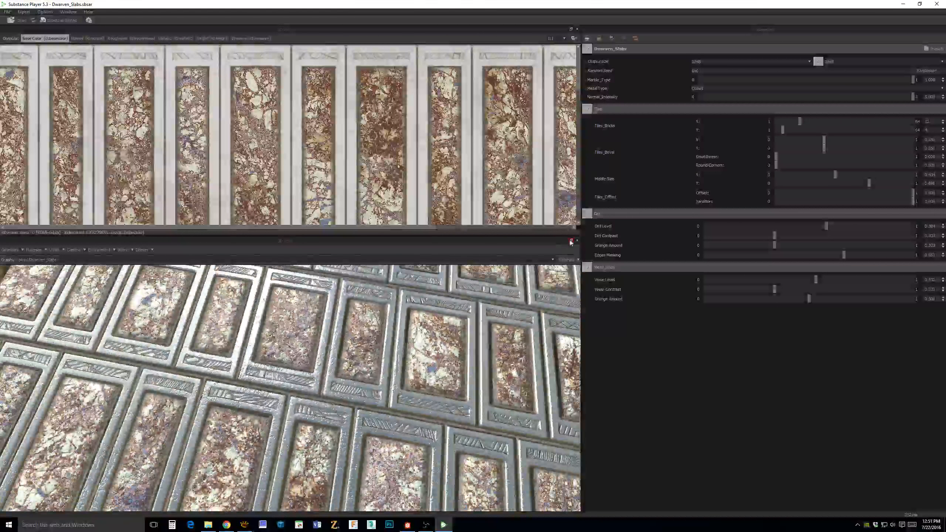
Set the material's Random Seed to 233535 and inspect the changed slab pattern in the 3D view.
{"action": "left_click", "coordinate": [756, 71]}
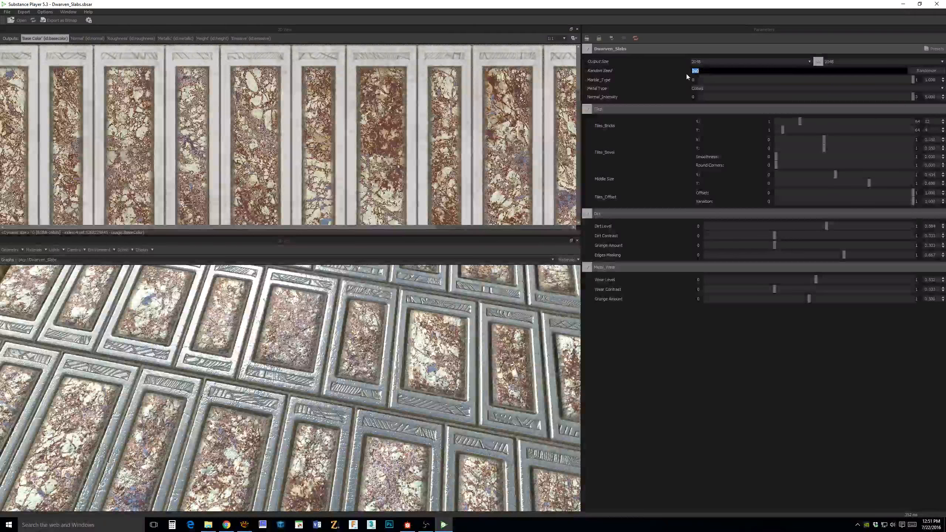
{"action": "type", "text": "233535"}
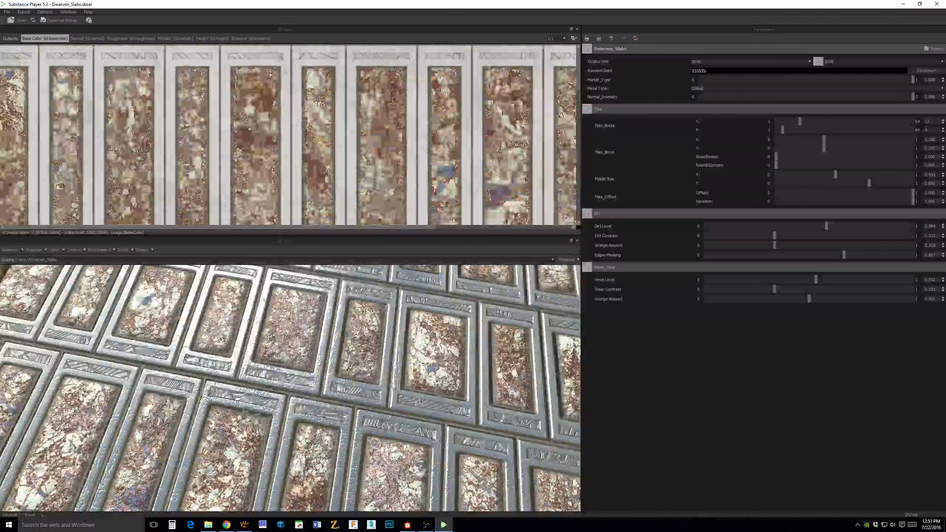
{"action": "scroll", "coordinate": [473, 384], "scroll_direction": "down", "scroll_amount": 4}
{"action": "mouse_move", "coordinate": [476, 386]}
{"action": "middle_mouse_down"}
{"action": "mouse_move", "coordinate": [323, 383]}
{"action": "mouse_move", "coordinate": [479, 384]}
{"action": "middle_mouse_up"}
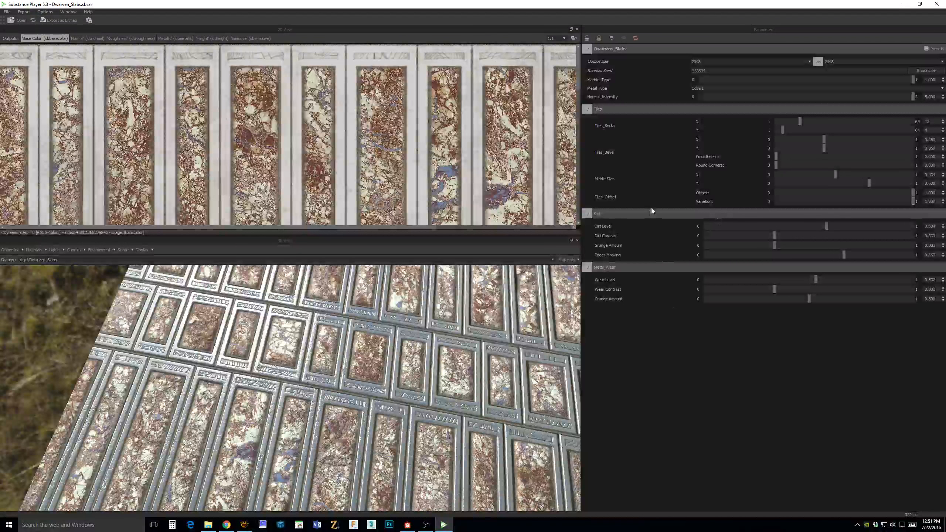
Close Substance Player, the file browser and the stone_cobble_001.psd image viewer, and switch to Substance Designer.
{"action": "left_click", "coordinate": [937, 4]}
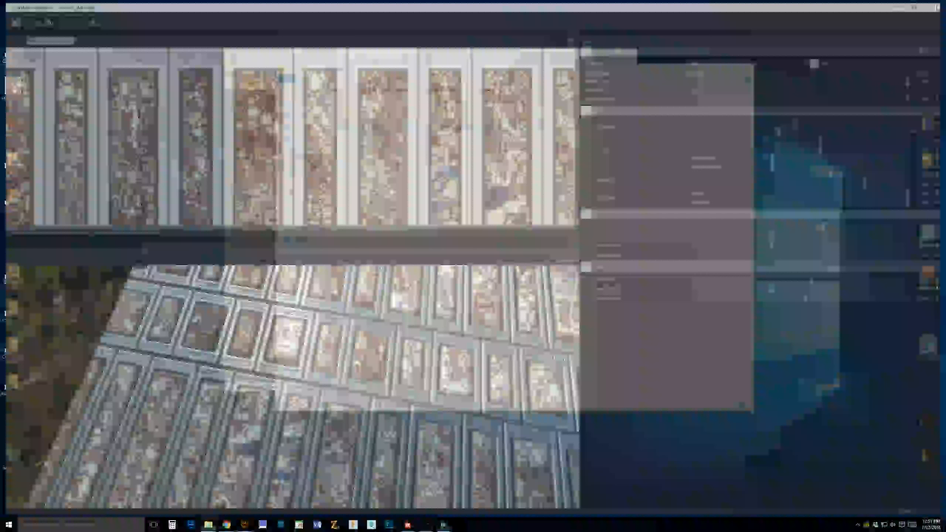
{"action": "left_click", "coordinate": [747, 69]}
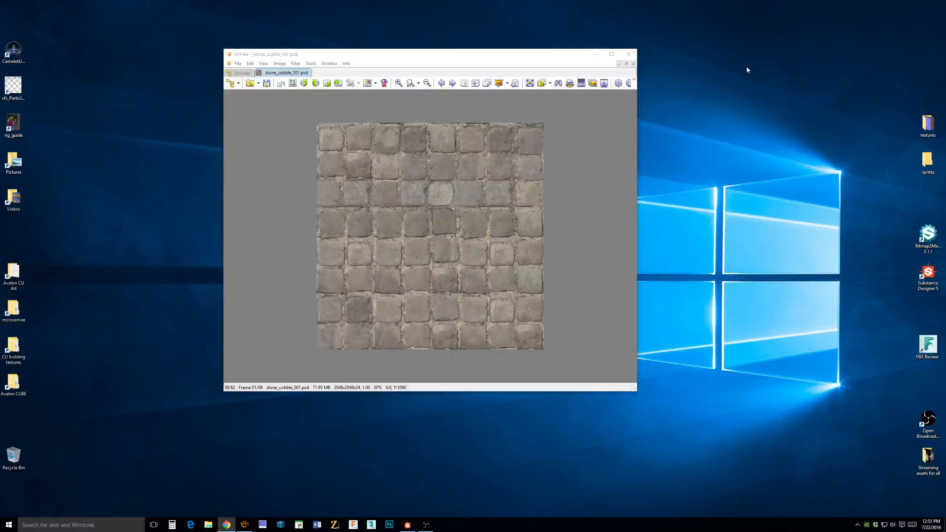
{"action": "left_click", "coordinate": [628, 54]}
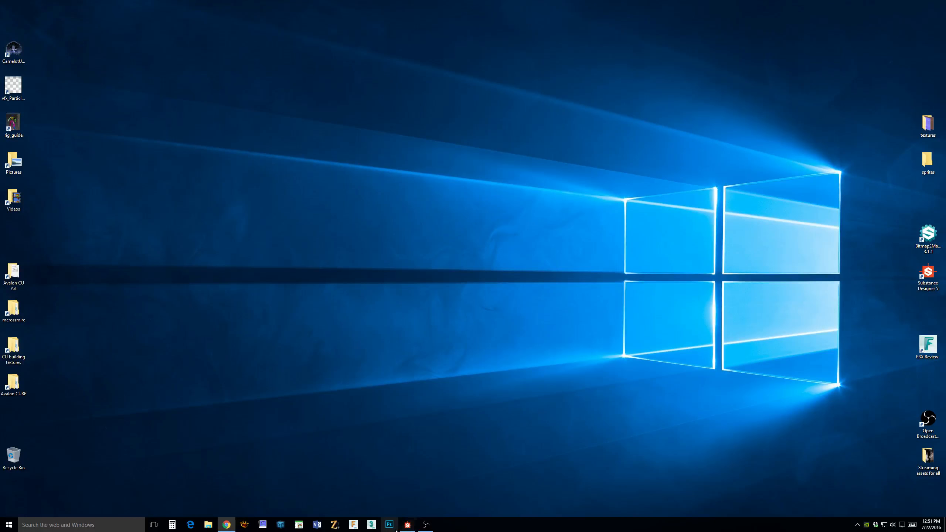
{"action": "left_click", "coordinate": [409, 525]}
Examine the Dwarven_Slabs graph's Effects and Normal and Height groups, along with its Tiles_Offset and Edges Masking input parameters.
{"action": "scroll", "coordinate": [501, 286], "scroll_direction": "down", "scroll_amount": 2}
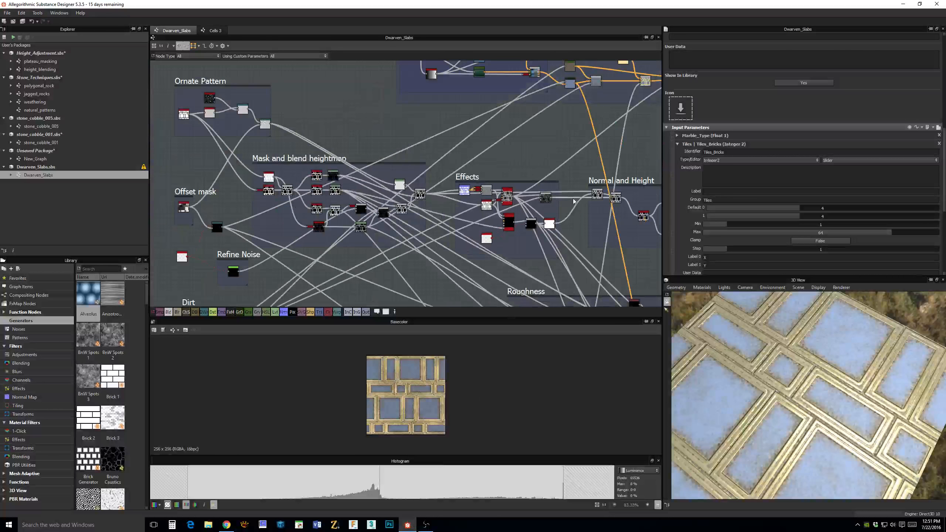
{"action": "middle_click_drag", "start_coordinate": [599, 228], "coordinate": [604, 157]}
{"action": "scroll", "coordinate": [434, 198], "scroll_direction": "up", "scroll_amount": 5}
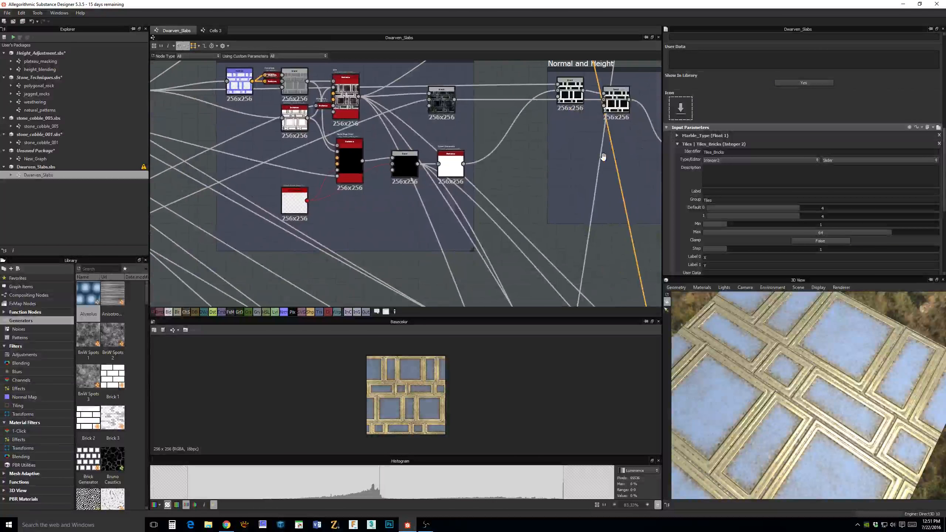
{"action": "scroll", "coordinate": [761, 235], "scroll_direction": "down", "scroll_amount": 3}
{"action": "scroll", "coordinate": [767, 234], "scroll_direction": "down", "scroll_amount": 1}
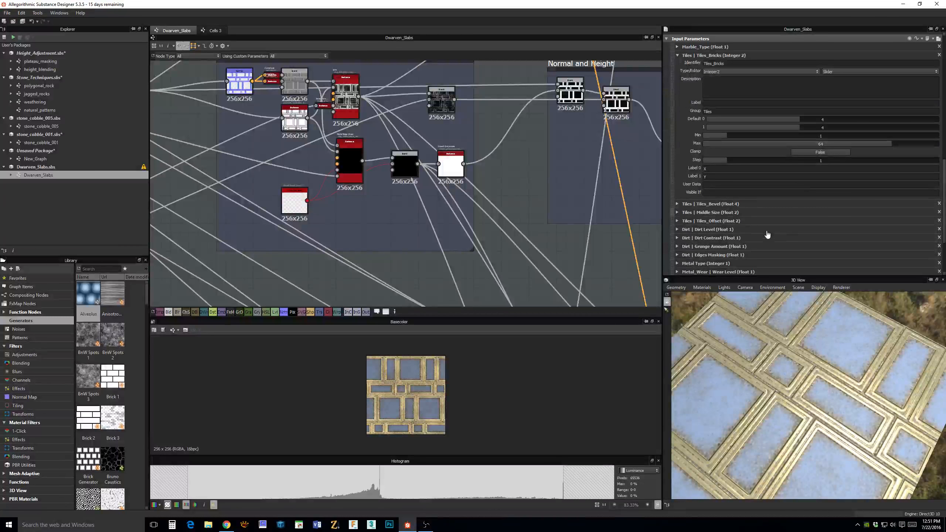
{"action": "left_click", "coordinate": [678, 221]}
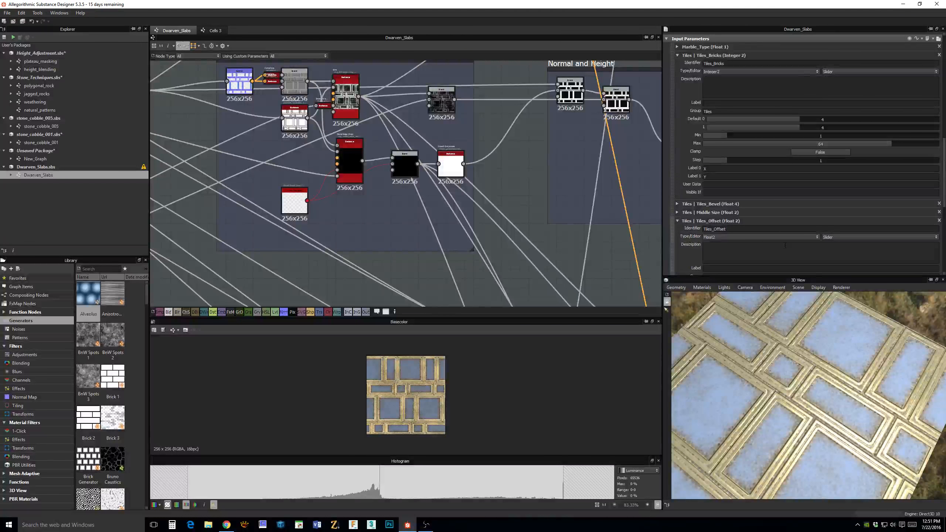
{"action": "scroll", "coordinate": [779, 237], "scroll_direction": "down", "scroll_amount": 8}
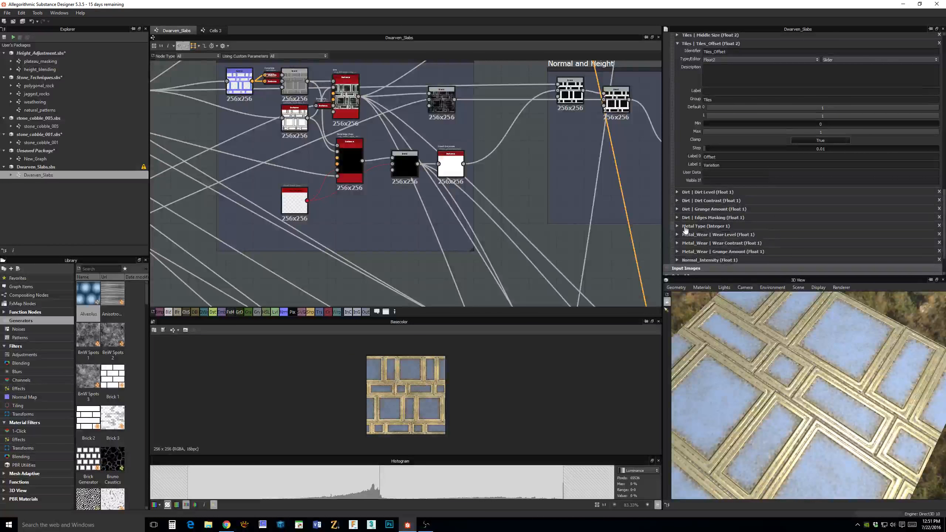
{"action": "left_click", "coordinate": [678, 219]}
{"action": "scroll", "coordinate": [802, 233], "scroll_direction": "down", "scroll_amount": 6}
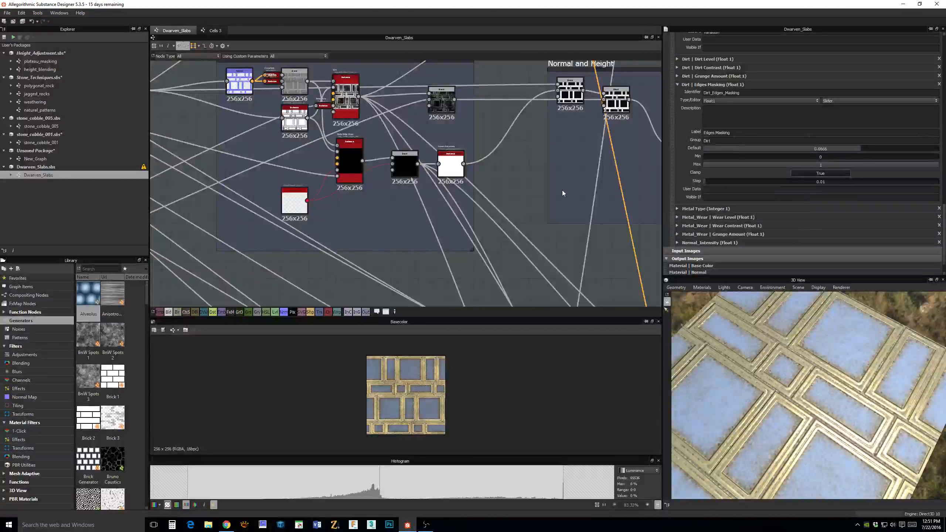
{"action": "middle_click_drag", "start_coordinate": [564, 194], "coordinate": [425, 196]}
{"action": "middle_click_drag", "start_coordinate": [620, 166], "coordinate": [538, 193]}
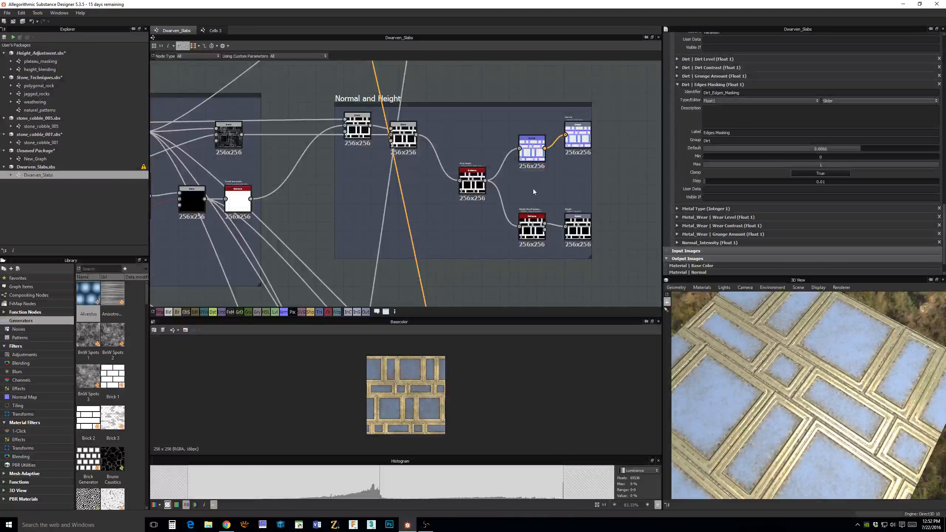
{"action": "scroll", "coordinate": [576, 192], "scroll_direction": "down", "scroll_amount": 5}
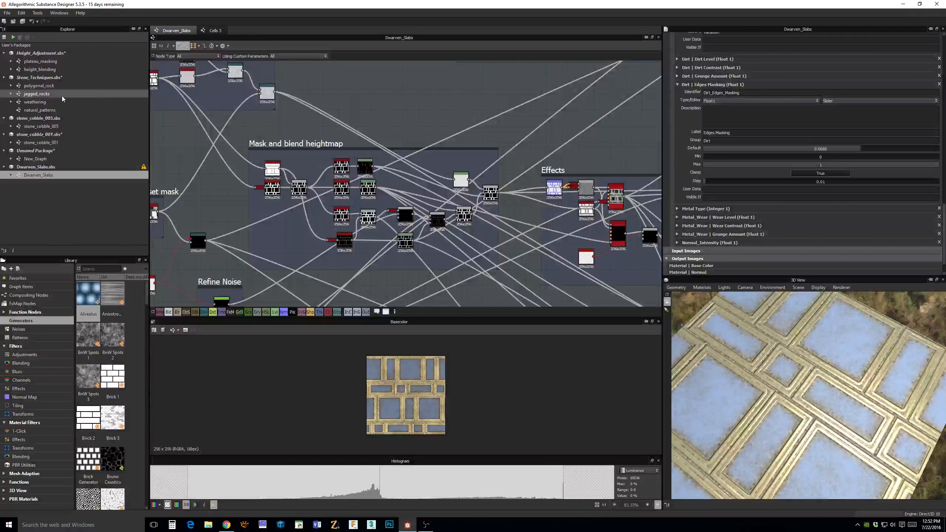
Close the Dwarven_Slabs.sbs package and open the stone_cobble_001 graph.
{"action": "left_click", "coordinate": [39, 167]}
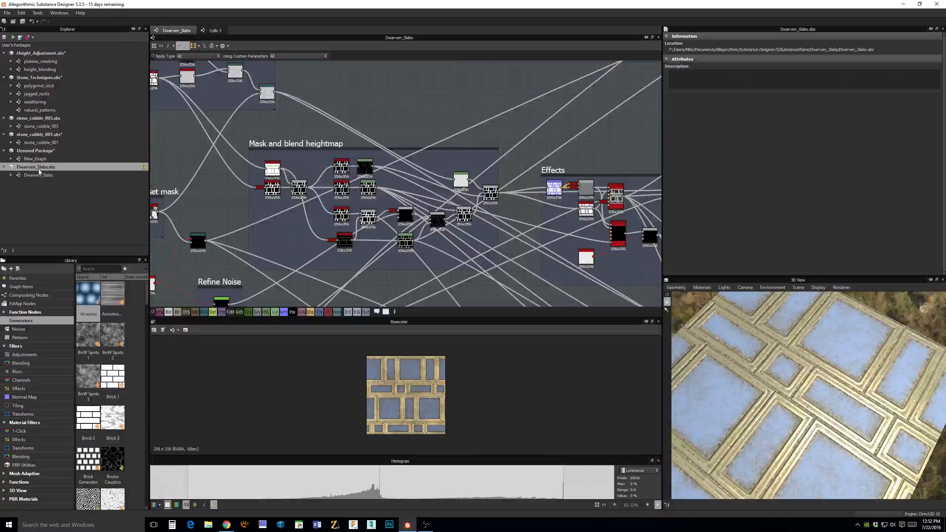
{"action": "right_click", "coordinate": [39, 168]}
{"action": "left_click", "coordinate": [65, 280]}
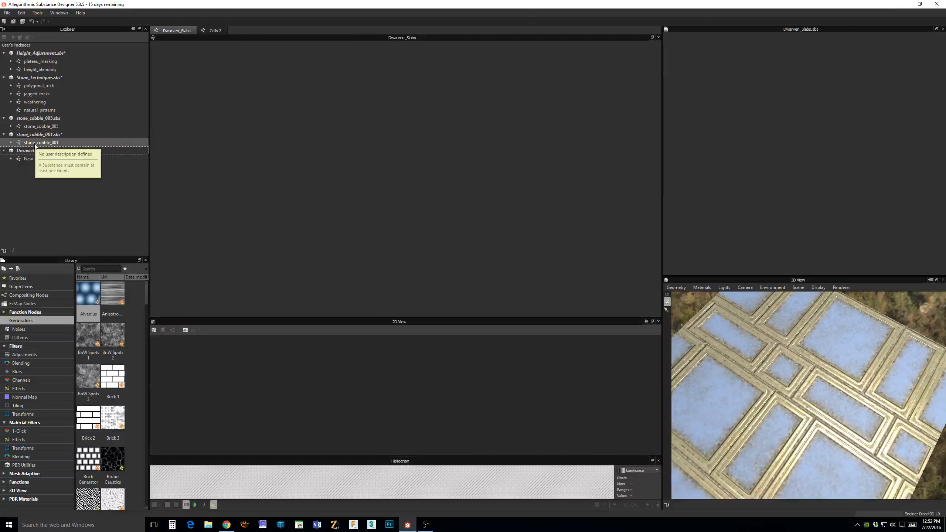
{"action": "double_click", "coordinate": [36, 143]}
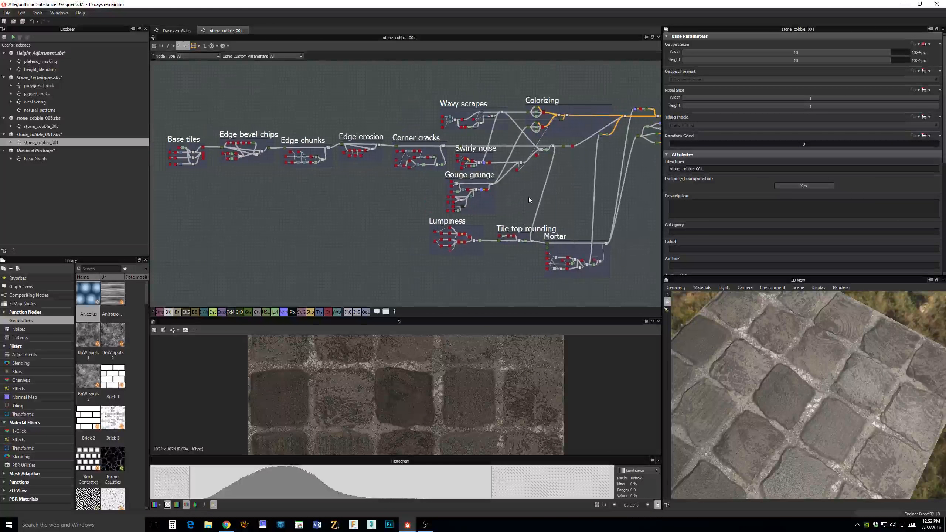
Examine the stone_cobble_001 graph's chain of node groups around Edge bevel chips, Edge chunks, Edge erosion and Corner cracks.
{"action": "scroll", "coordinate": [529, 200], "scroll_direction": "up", "scroll_amount": 3}
{"action": "middle_click_drag", "start_coordinate": [520, 199], "coordinate": [610, 201]}
{"action": "middle_click_drag", "start_coordinate": [389, 203], "coordinate": [434, 223]}
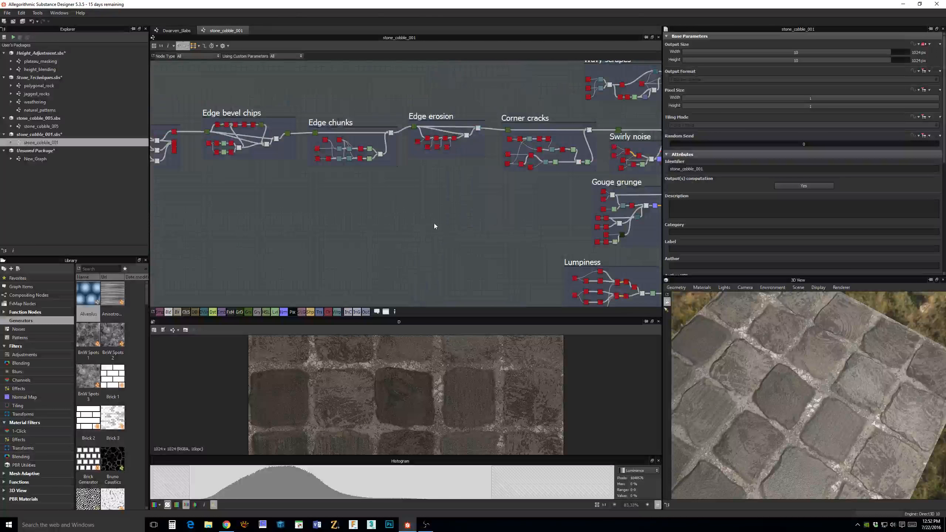
{"action": "scroll", "coordinate": [439, 222], "scroll_direction": "up", "scroll_amount": 3}
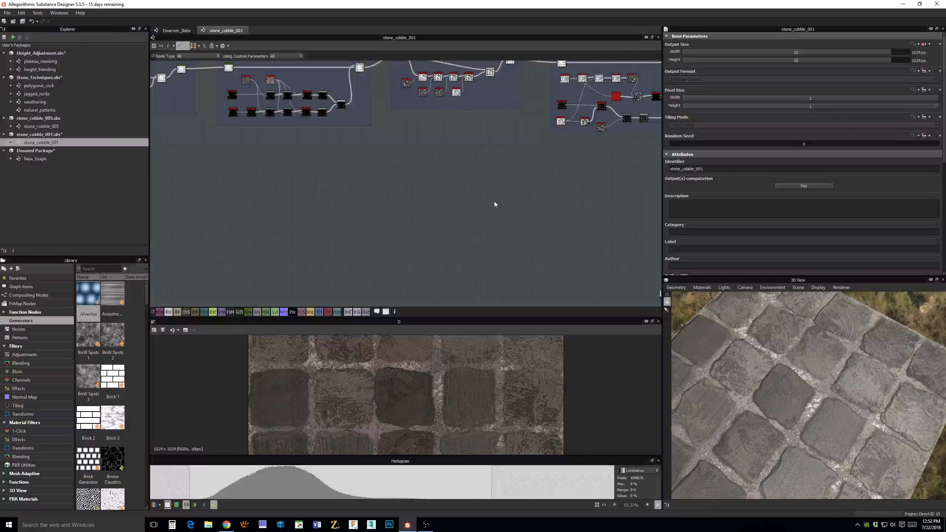
{"action": "middle_click_drag", "start_coordinate": [495, 205], "coordinate": [677, 251]}
{"action": "scroll", "coordinate": [504, 234], "scroll_direction": "down", "scroll_amount": 2}
{"action": "middle_click_drag", "start_coordinate": [504, 234], "coordinate": [439, 192]}
{"action": "scroll", "coordinate": [525, 217], "scroll_direction": "down", "scroll_amount": 2}
{"action": "scroll", "coordinate": [525, 218], "scroll_direction": "down", "scroll_amount": 2}
{"action": "middle_click_drag", "start_coordinate": [485, 218], "coordinate": [363, 220]}
{"action": "middle_click_drag", "start_coordinate": [416, 220], "coordinate": [387, 219]}
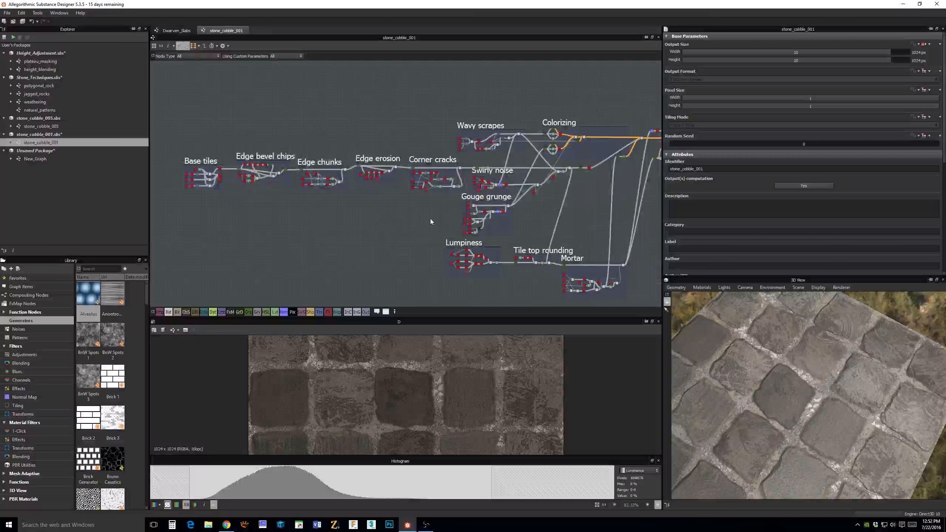
Trace the cobble graph from Edge chunks through Colorizing to the outputs and inspect the stones in the 3D view.
{"action": "scroll", "coordinate": [392, 220], "scroll_direction": "up", "scroll_amount": 3}
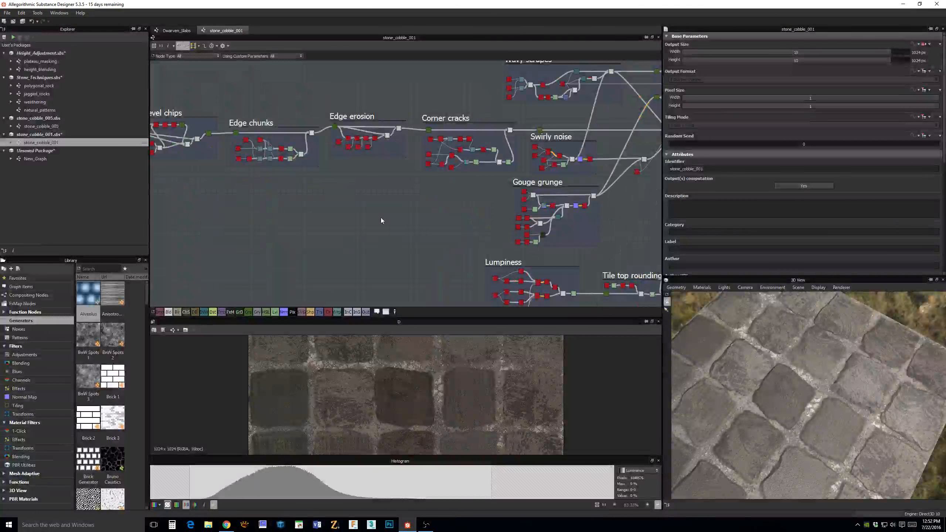
{"action": "middle_click_drag", "start_coordinate": [447, 201], "coordinate": [257, 226]}
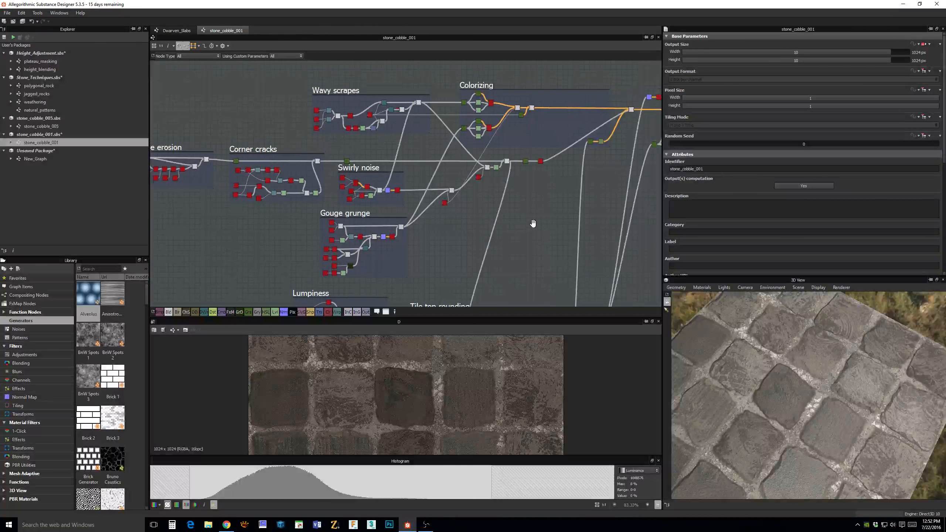
{"action": "middle_click_drag", "start_coordinate": [534, 220], "coordinate": [400, 226]}
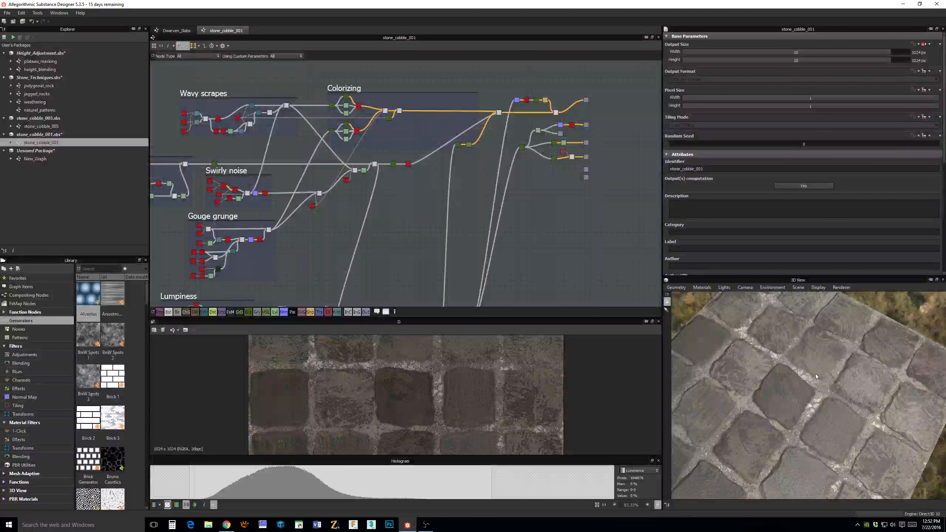
{"action": "left_click_drag", "start_coordinate": [816, 376], "coordinate": [721, 369]}
{"action": "middle_click_drag", "start_coordinate": [322, 167], "coordinate": [593, 166]}
{"action": "middle_click_drag", "start_coordinate": [156, 238], "coordinate": [411, 205]}
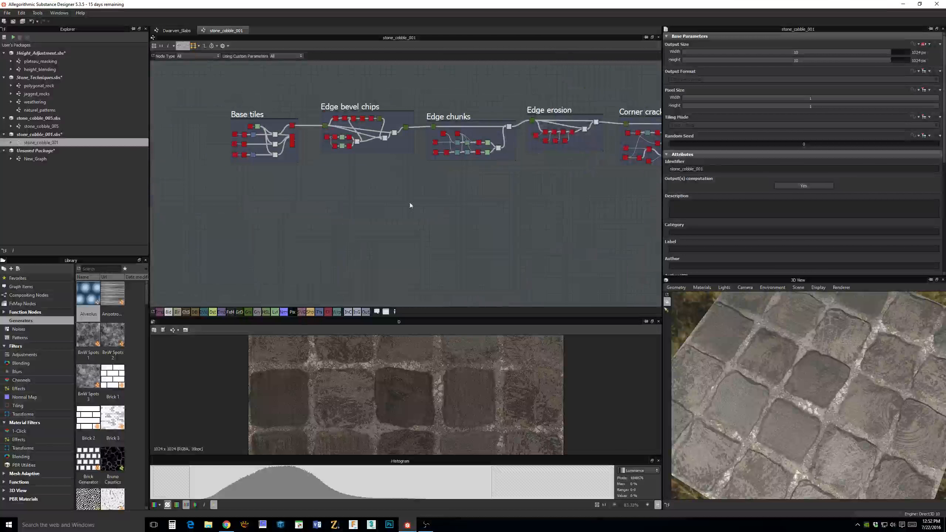
Delete the link between the Base tiles group and Edge bevel chips, and preview the Tile Generator node's output in 2D.
{"action": "scroll", "coordinate": [367, 205], "scroll_direction": "up", "scroll_amount": 5}
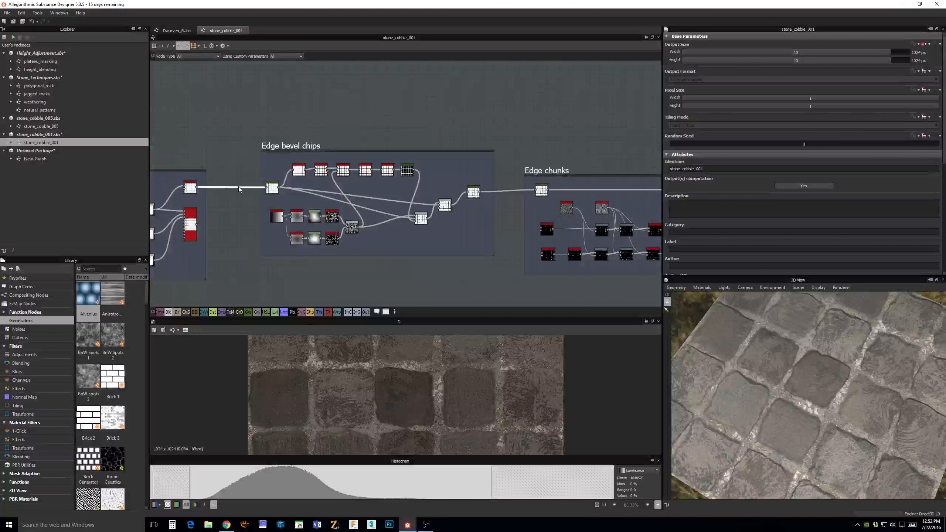
{"action": "key", "text": "Delete"}
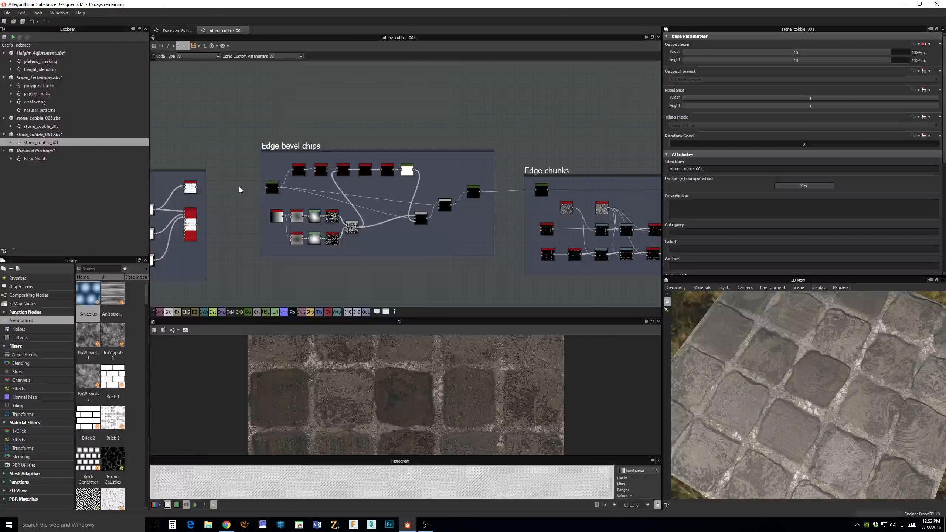
{"action": "middle_click_drag", "start_coordinate": [243, 185], "coordinate": [378, 118]}
{"action": "middle_click_drag", "start_coordinate": [359, 55], "coordinate": [413, 102]}
{"action": "scroll", "coordinate": [368, 170], "scroll_direction": "up", "scroll_amount": 6}
{"action": "double_click", "coordinate": [398, 161]}
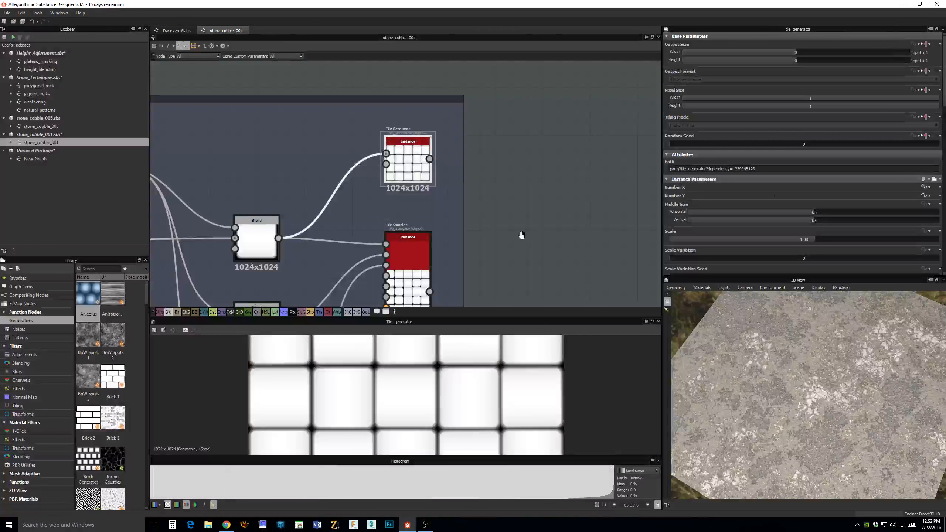
Examine how the shape, Histogram Scan and Blend nodes in the Base tiles group feed the Tile Generator and Tile Sampler.
{"action": "middle_click_drag", "start_coordinate": [522, 235], "coordinate": [541, 177]}
{"action": "scroll", "coordinate": [473, 412], "scroll_direction": "down", "scroll_amount": 3}
{"action": "middle_click_drag", "start_coordinate": [422, 191], "coordinate": [483, 177]}
{"action": "middle_click_drag", "start_coordinate": [364, 158], "coordinate": [489, 178]}
{"action": "middle_click_drag", "start_coordinate": [486, 214], "coordinate": [498, 148]}
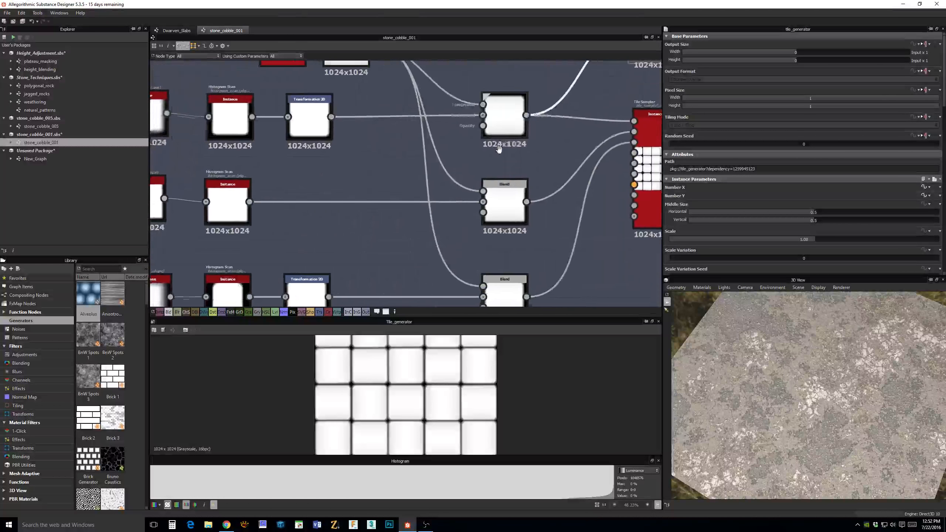
{"action": "scroll", "coordinate": [499, 154], "scroll_direction": "down", "scroll_amount": 2}
{"action": "middle_click_drag", "start_coordinate": [369, 162], "coordinate": [390, 233]}
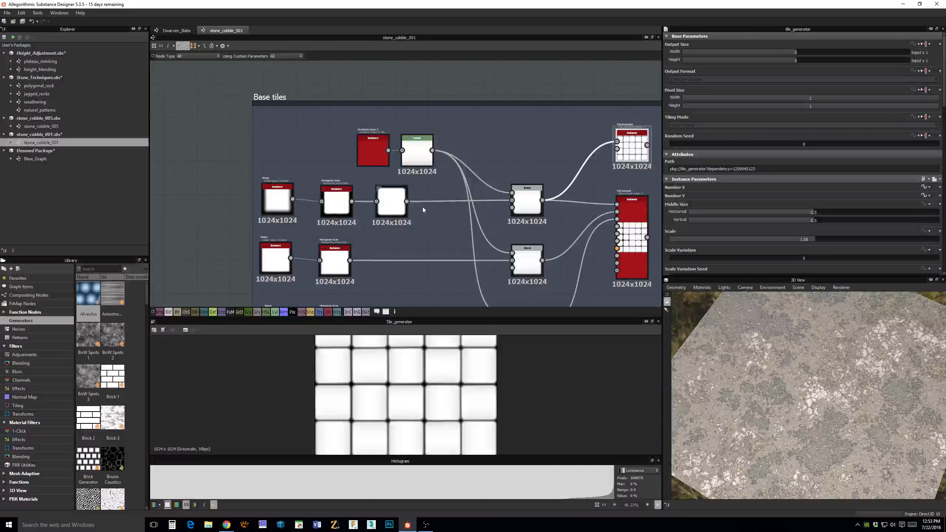
{"action": "middle_click_drag", "start_coordinate": [423, 207], "coordinate": [305, 214]}
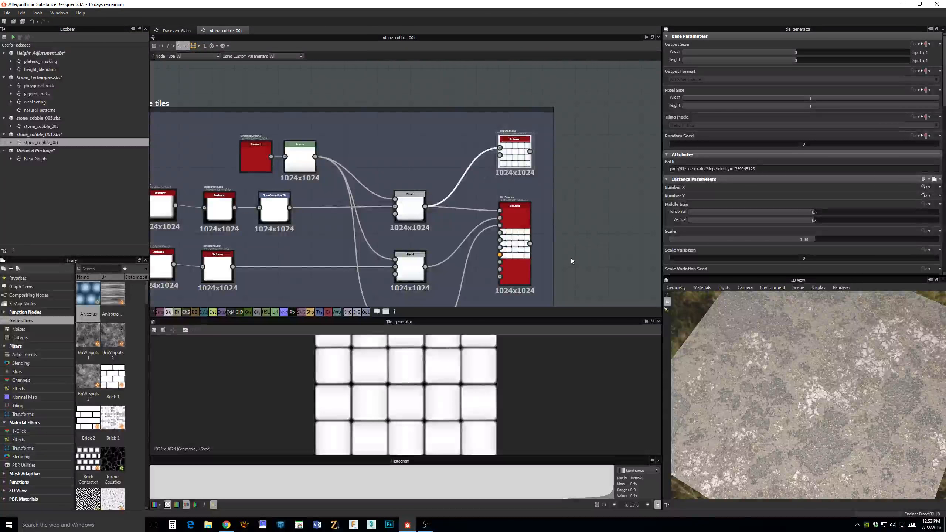
{"action": "scroll", "coordinate": [549, 211], "scroll_direction": "up", "scroll_amount": 4}
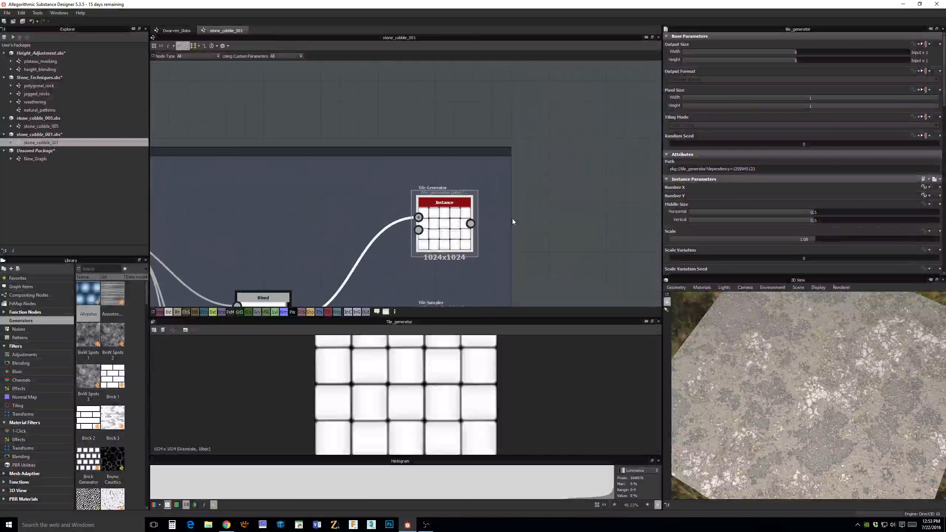
{"action": "middle_click_drag", "start_coordinate": [512, 218], "coordinate": [401, 148]}
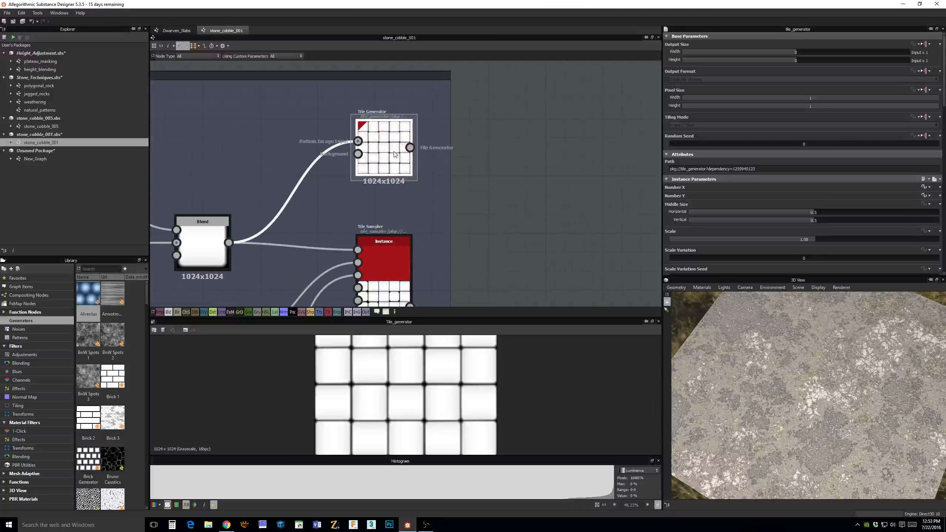
Look over the Edge bevel chips group and its neighbours, comparing them with the disconnected Base tiles group.
{"action": "scroll", "coordinate": [543, 174], "scroll_direction": "down", "scroll_amount": 4}
{"action": "middle_click_drag", "start_coordinate": [551, 170], "coordinate": [422, 174]}
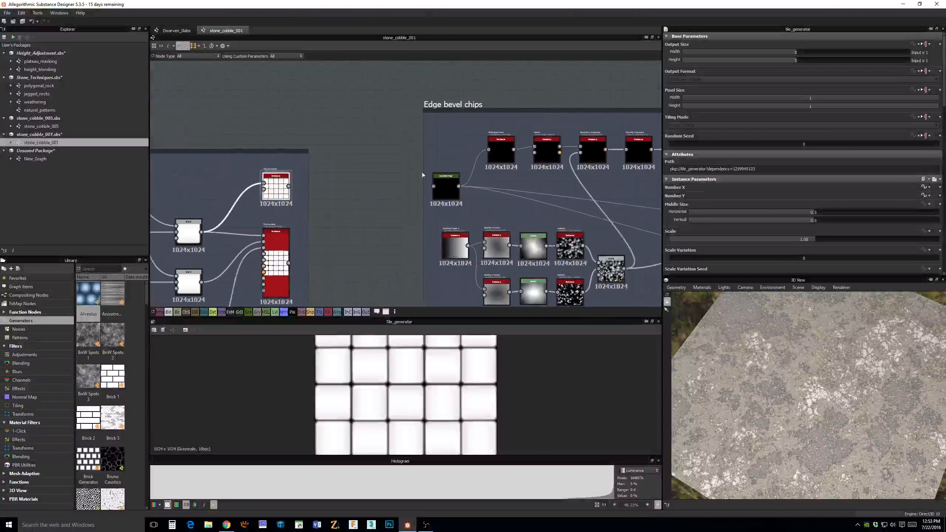
{"action": "scroll", "coordinate": [423, 174], "scroll_direction": "down", "scroll_amount": 5}
{"action": "middle_click_drag", "start_coordinate": [641, 148], "coordinate": [394, 150]}
{"action": "middle_click_drag", "start_coordinate": [533, 152], "coordinate": [571, 154]}
{"action": "middle_click_drag", "start_coordinate": [217, 143], "coordinate": [481, 141]}
{"action": "scroll", "coordinate": [466, 129], "scroll_direction": "up", "scroll_amount": 5}
{"action": "scroll", "coordinate": [503, 151], "scroll_direction": "up", "scroll_amount": 3}
{"action": "scroll", "coordinate": [467, 217], "scroll_direction": "up", "scroll_amount": 1}
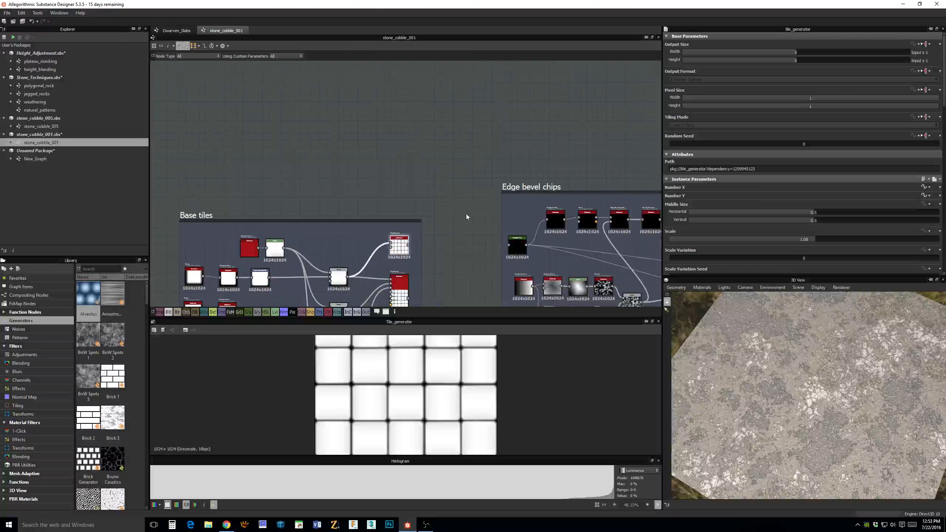
{"action": "mouse_move", "coordinate": [467, 217]}
{"action": "middle_mouse_down"}
{"action": "mouse_move", "coordinate": [469, 139]}
{"action": "mouse_move", "coordinate": [479, 232]}
{"action": "middle_mouse_up"}
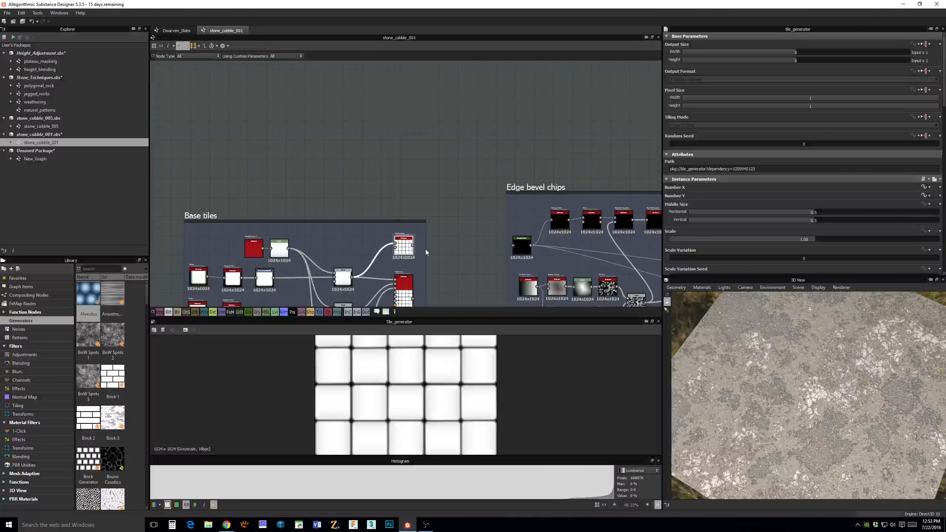
Reconnect the Base tiles Tile Generator output to the Gradient Map at the start of the Edge bevel chips group.
{"action": "left_click_drag", "start_coordinate": [414, 245], "coordinate": [515, 245]}
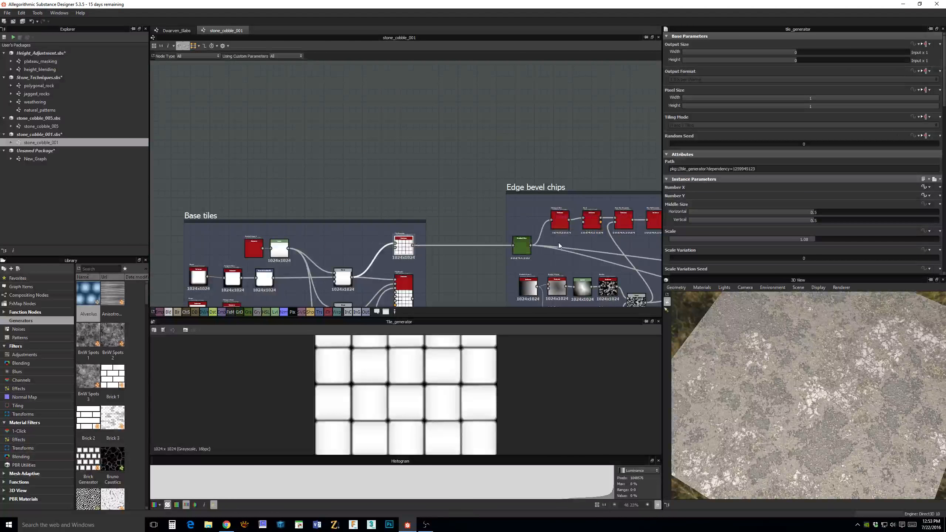
{"action": "middle_click_drag", "start_coordinate": [588, 246], "coordinate": [321, 141]}
{"action": "middle_click_drag", "start_coordinate": [458, 170], "coordinate": [463, 176]}
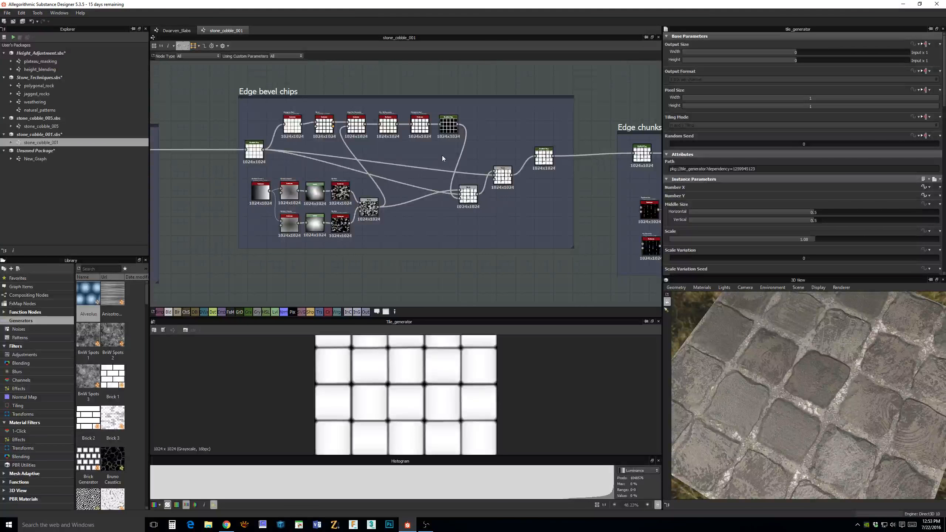
Examine the Histogram Scan, Bevel and Slope Blur nodes in Edge bevel chips, and inspect the stone edges in the 3D view.
{"action": "middle_click_drag", "start_coordinate": [355, 158], "coordinate": [461, 237]}
{"action": "scroll", "coordinate": [407, 170], "scroll_direction": "up", "scroll_amount": 5}
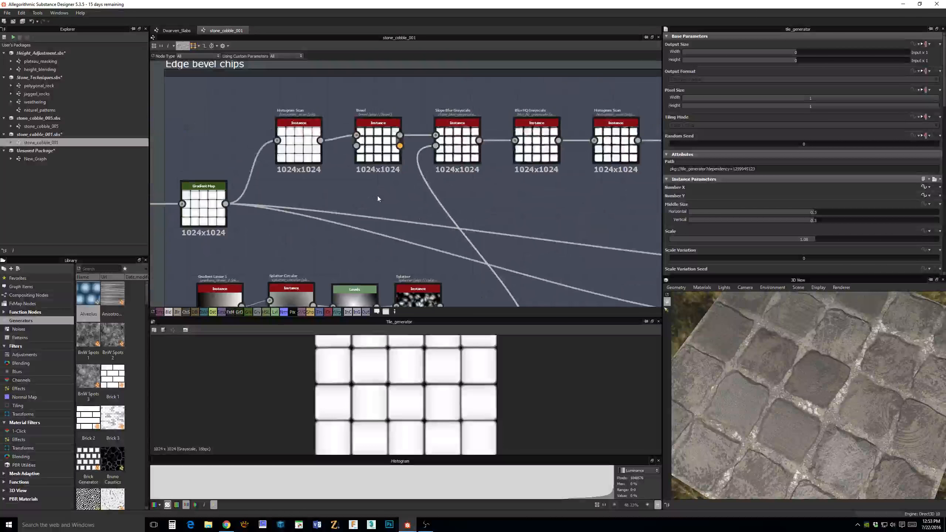
{"action": "scroll", "coordinate": [410, 187], "scroll_direction": "up", "scroll_amount": 4}
{"action": "mouse_move", "coordinate": [379, 193]}
{"action": "middle_mouse_down"}
{"action": "mouse_move", "coordinate": [412, 178]}
{"action": "mouse_move", "coordinate": [419, 160]}
{"action": "middle_mouse_up"}
{"action": "scroll", "coordinate": [419, 161], "scroll_direction": "down", "scroll_amount": 2}
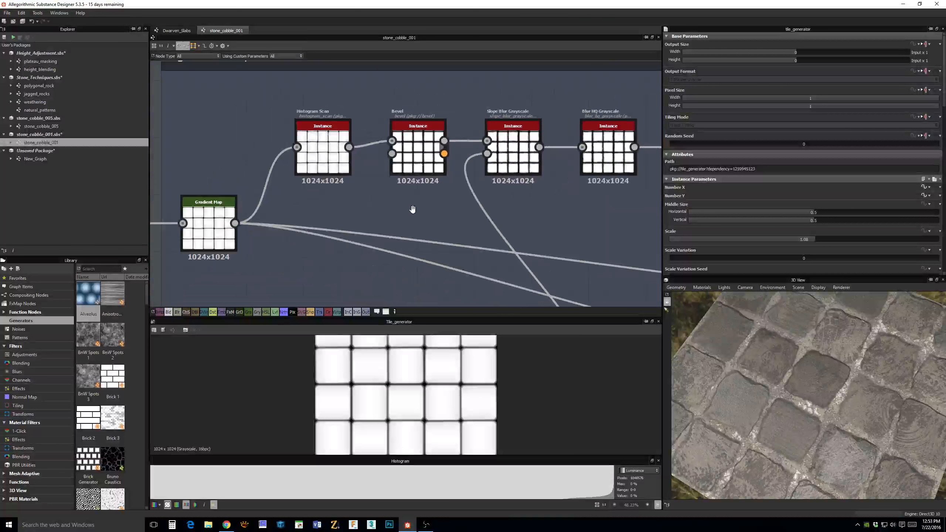
{"action": "middle_click_drag", "start_coordinate": [413, 209], "coordinate": [391, 134]}
{"action": "scroll", "coordinate": [397, 167], "scroll_direction": "down", "scroll_amount": 1}
{"action": "mouse_move", "coordinate": [437, 207]}
{"action": "middle_mouse_down"}
{"action": "mouse_move", "coordinate": [444, 169]}
{"action": "mouse_move", "coordinate": [383, 222]}
{"action": "mouse_move", "coordinate": [391, 144]}
{"action": "mouse_move", "coordinate": [445, 117]}
{"action": "mouse_move", "coordinate": [441, 219]}
{"action": "middle_mouse_up"}
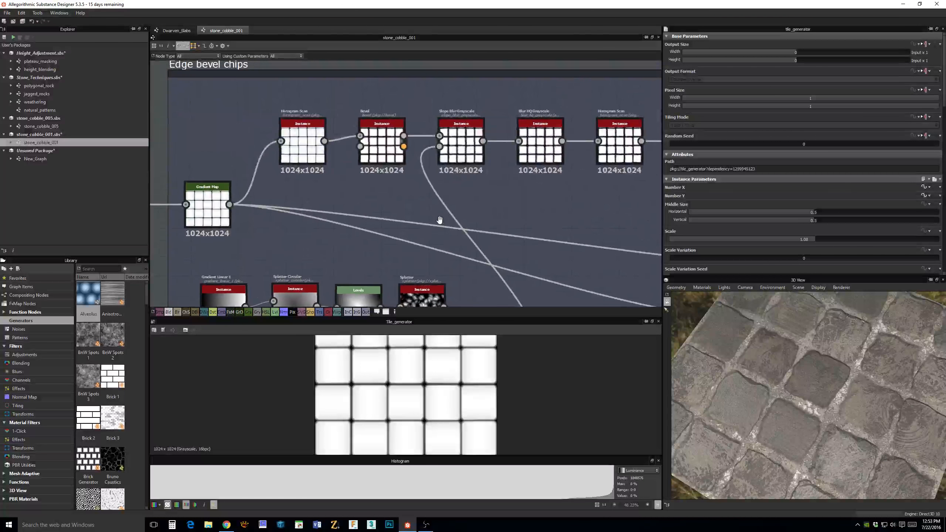
{"action": "scroll", "coordinate": [772, 371], "scroll_direction": "up", "scroll_amount": 5}
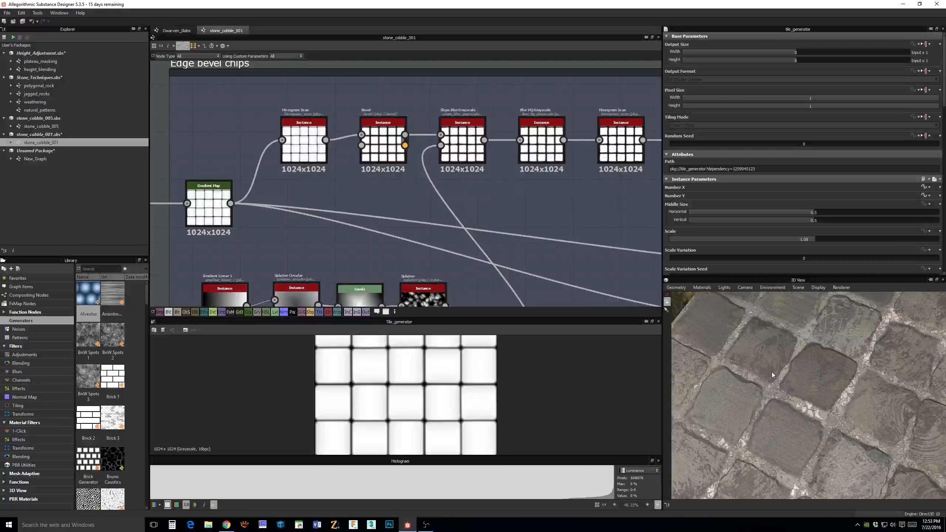
{"action": "left_click_drag", "start_coordinate": [747, 405], "coordinate": [780, 406]}
Delete the link between the Edge bevel chips and Edge chunks groups.
{"action": "scroll", "coordinate": [584, 216], "scroll_direction": "down", "scroll_amount": 2}
{"action": "scroll", "coordinate": [596, 188], "scroll_direction": "down", "scroll_amount": 4}
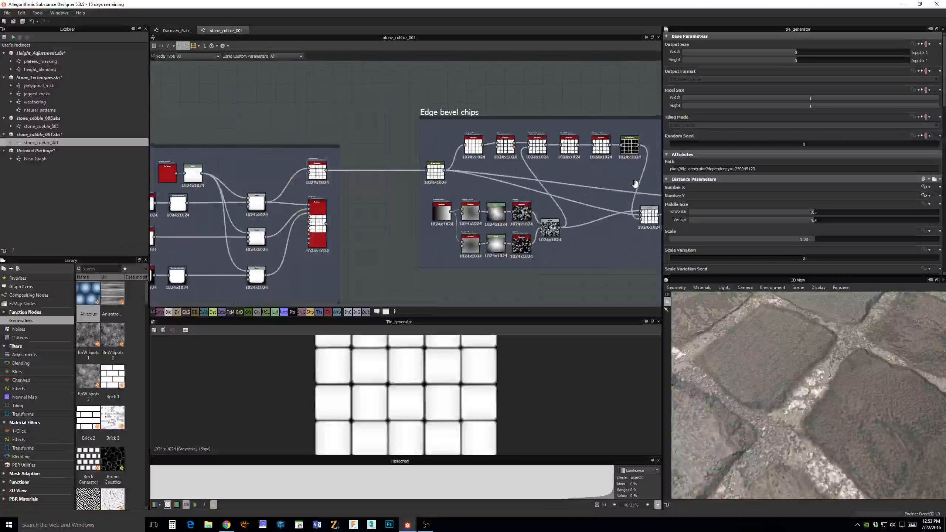
{"action": "middle_click_drag", "start_coordinate": [596, 188], "coordinate": [379, 183]}
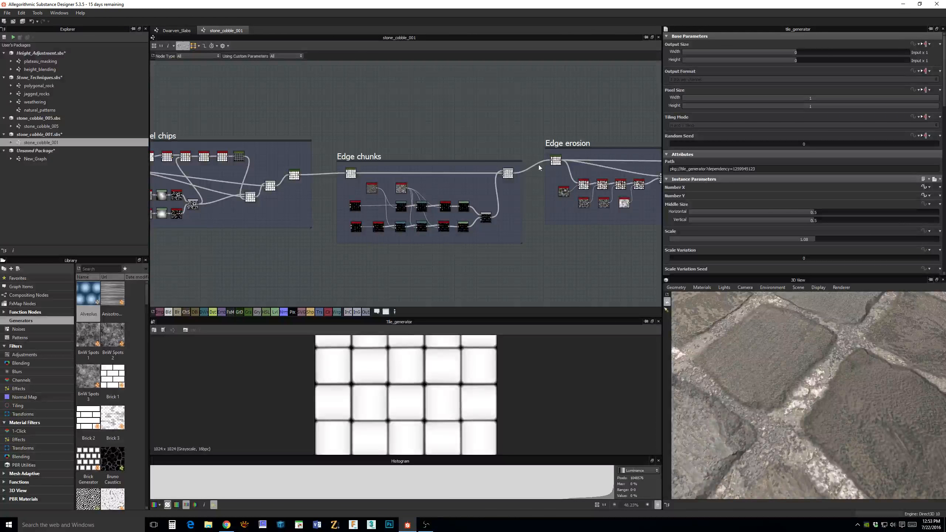
{"action": "key", "text": "Delete"}
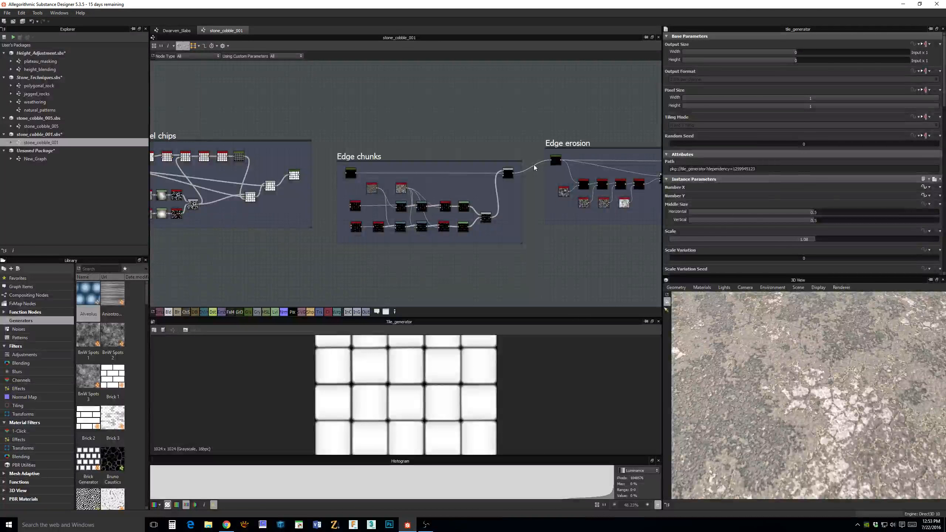
Follow the disconnected chain through Colorizing to the output nodes, and look back over the Edge bevel chips, chunks and erosion groups.
{"action": "scroll", "coordinate": [580, 269], "scroll_direction": "down", "scroll_amount": 1}
{"action": "mouse_move", "coordinate": [581, 269]}
{"action": "middle_mouse_down"}
{"action": "mouse_move", "coordinate": [344, 202]}
{"action": "mouse_move", "coordinate": [352, 214]}
{"action": "mouse_move", "coordinate": [202, 226]}
{"action": "middle_mouse_up"}
{"action": "middle_click_drag", "start_coordinate": [510, 204], "coordinate": [414, 227]}
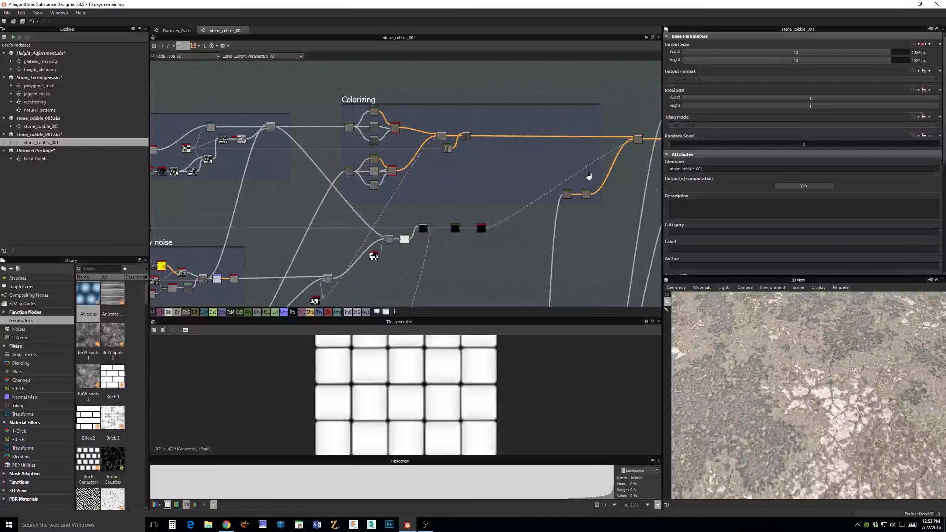
{"action": "scroll", "coordinate": [588, 176], "scroll_direction": "down", "scroll_amount": 1}
{"action": "middle_click_drag", "start_coordinate": [588, 176], "coordinate": [452, 192]}
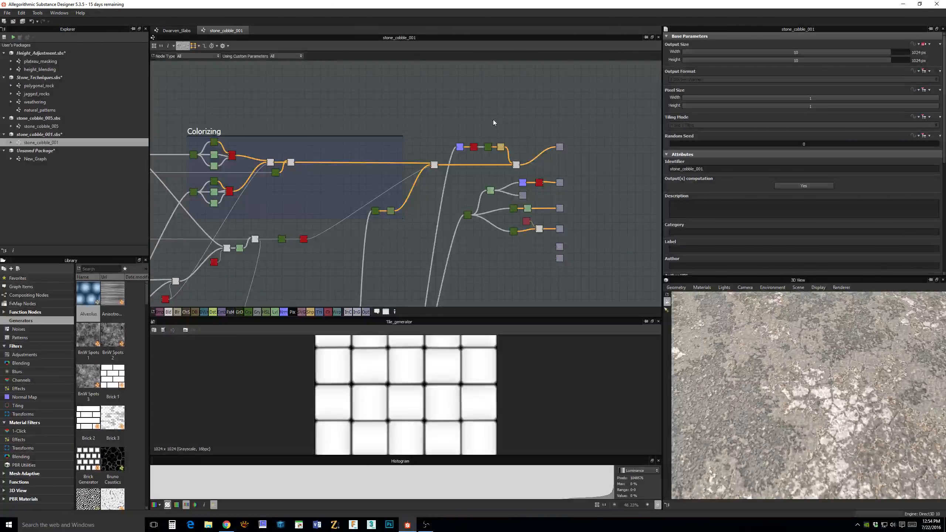
{"action": "middle_click_drag", "start_coordinate": [577, 156], "coordinate": [606, 158]}
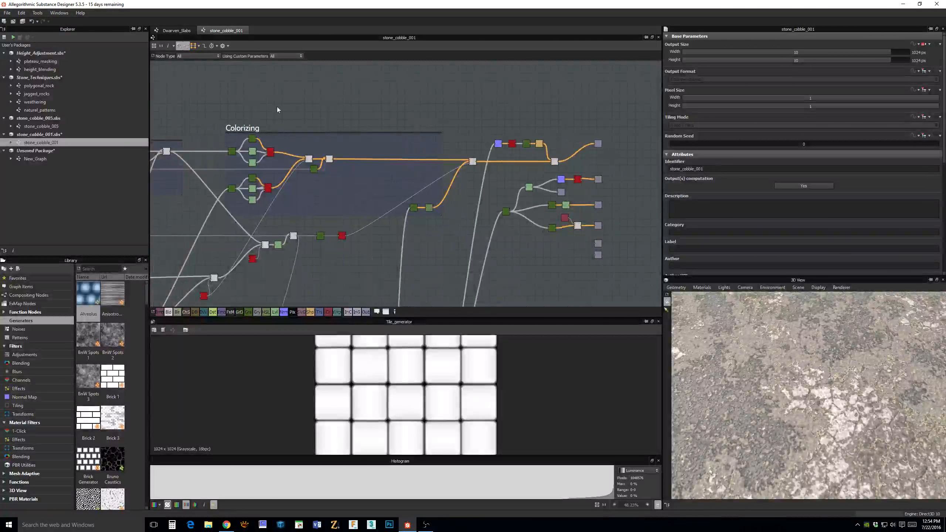
{"action": "scroll", "coordinate": [277, 110], "scroll_direction": "down", "scroll_amount": 3}
{"action": "mouse_move", "coordinate": [370, 191]}
{"action": "middle_mouse_down"}
{"action": "mouse_move", "coordinate": [402, 184]}
{"action": "mouse_move", "coordinate": [444, 155]}
{"action": "mouse_move", "coordinate": [457, 178]}
{"action": "mouse_move", "coordinate": [373, 185]}
{"action": "middle_mouse_up"}
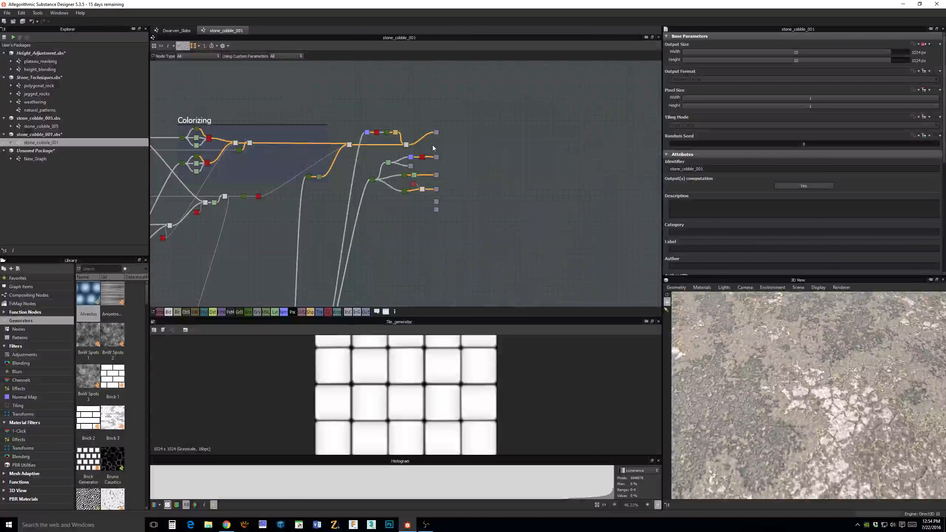
{"action": "middle_click_drag", "start_coordinate": [460, 163], "coordinate": [532, 165]}
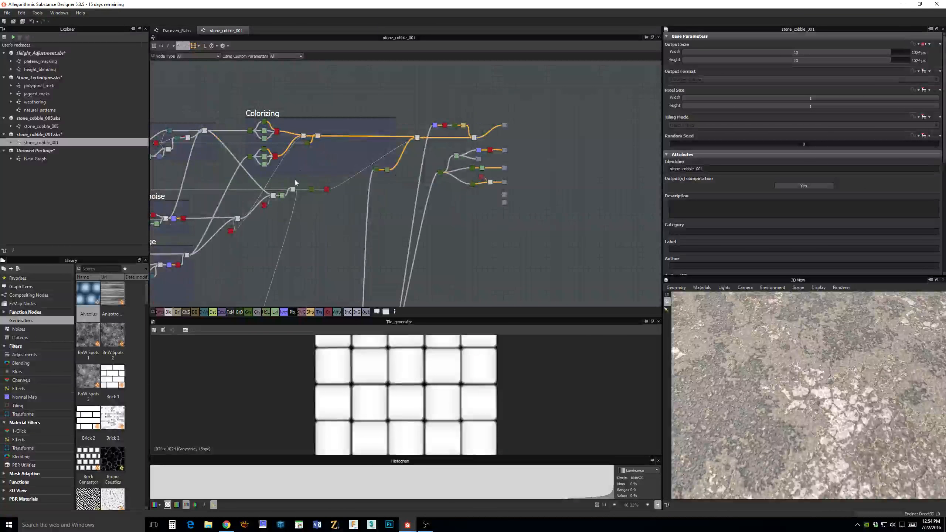
{"action": "middle_click_drag", "start_coordinate": [295, 183], "coordinate": [445, 171]}
{"action": "scroll", "coordinate": [523, 166], "scroll_direction": "up", "scroll_amount": 2}
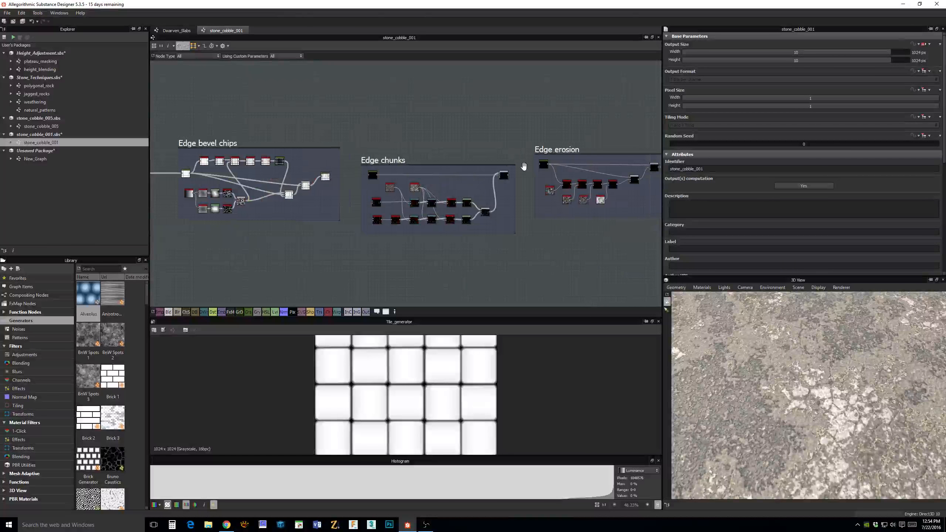
{"action": "middle_click_drag", "start_coordinate": [523, 165], "coordinate": [397, 177]}
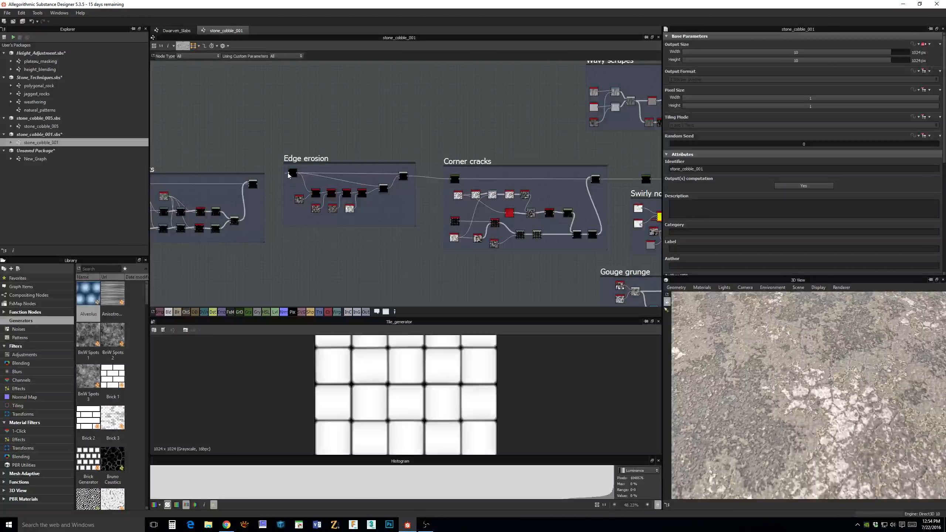
Move the Edge chunks group up and the Edge erosion and Corner cracks groups down, out of the main chain.
{"action": "middle_click_drag", "start_coordinate": [256, 188], "coordinate": [469, 174]}
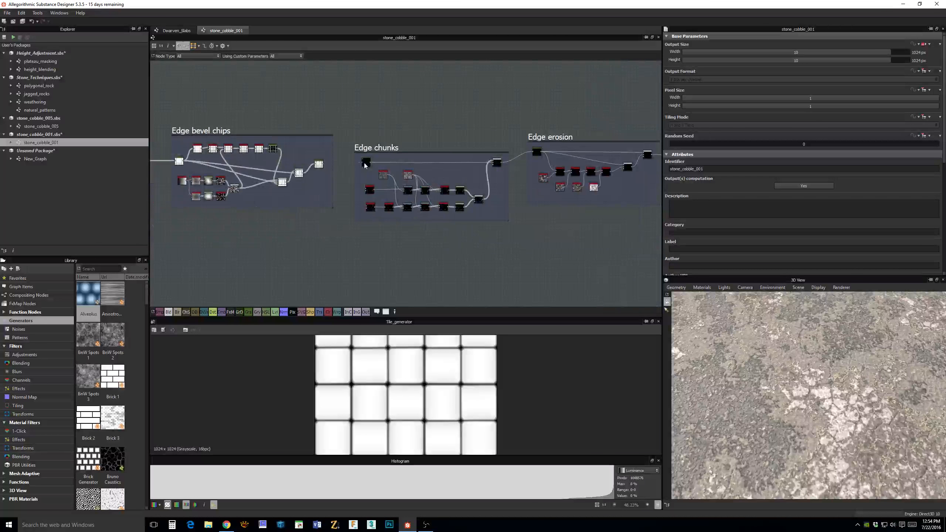
{"action": "left_click_drag", "start_coordinate": [377, 159], "coordinate": [372, 84]}
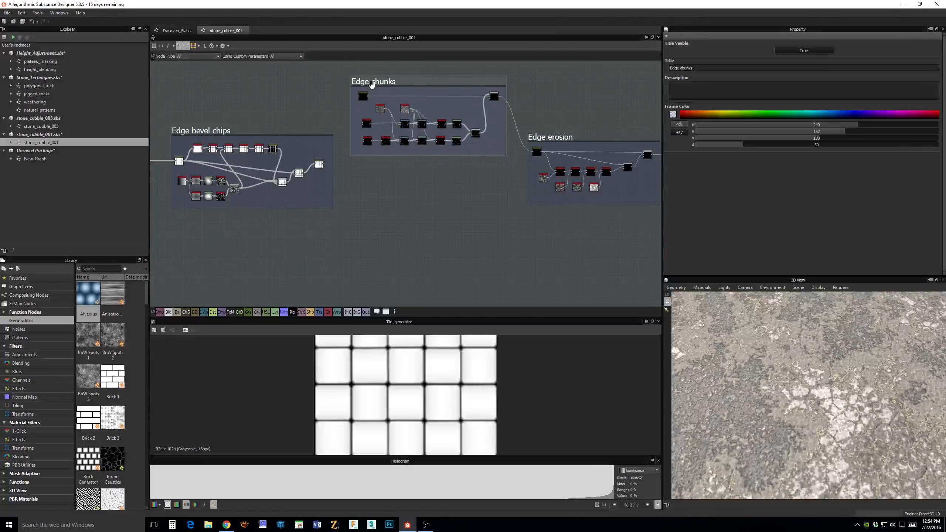
{"action": "middle_click_drag", "start_coordinate": [539, 101], "coordinate": [547, 135]}
{"action": "left_click_drag", "start_coordinate": [394, 114], "coordinate": [387, 102]}
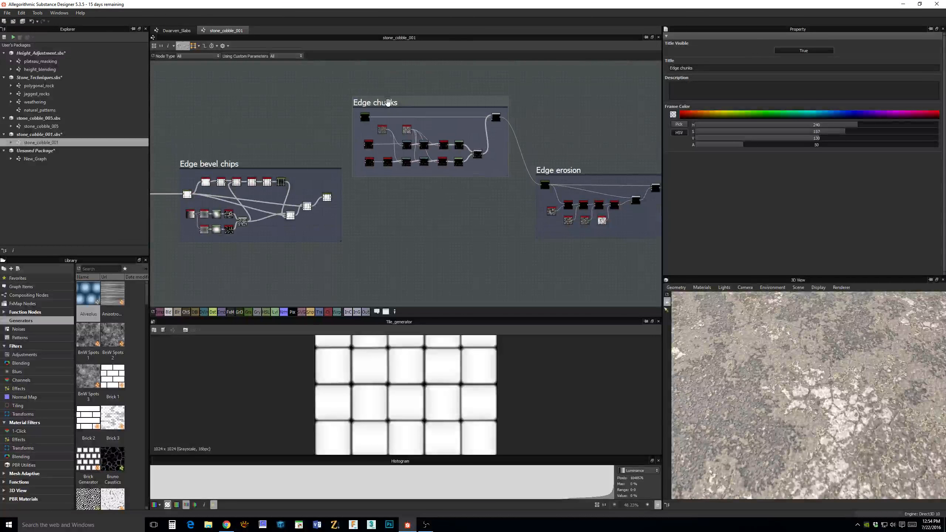
{"action": "middle_click_drag", "start_coordinate": [524, 162], "coordinate": [364, 167]}
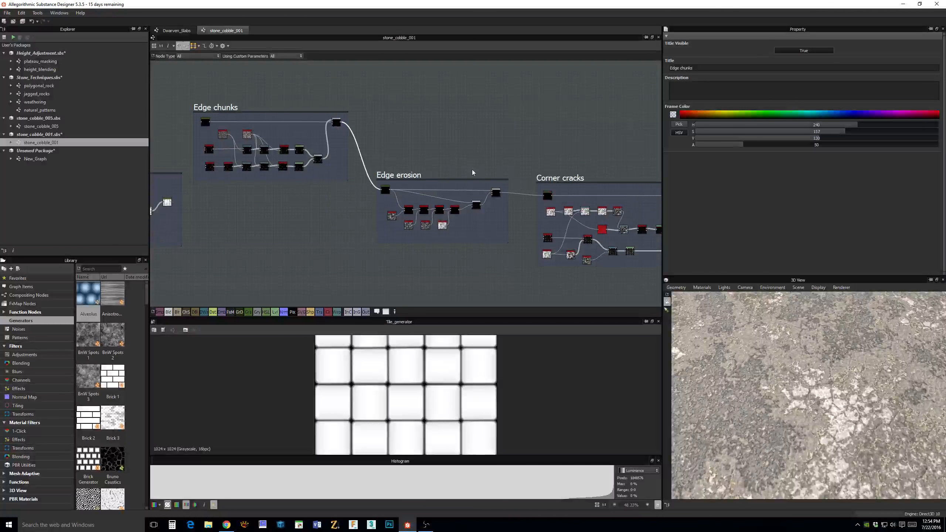
{"action": "left_click_drag", "start_coordinate": [412, 174], "coordinate": [392, 242]}
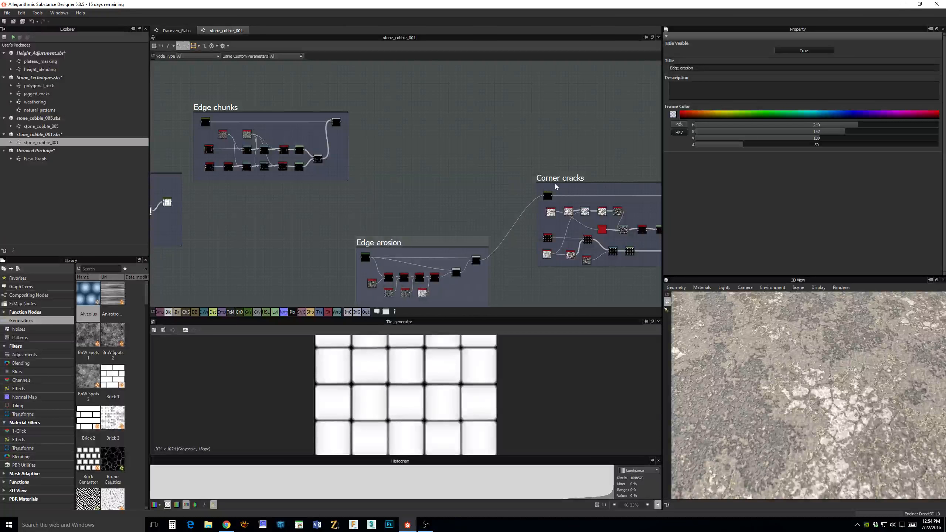
{"action": "left_click_drag", "start_coordinate": [545, 189], "coordinate": [541, 239]}
Link the Edge bevel chips output directly to the Gradient Map above Swirly noise, bypassing the moved groups, and check the stones in 3D.
{"action": "middle_click_drag", "start_coordinate": [541, 239], "coordinate": [282, 215]}
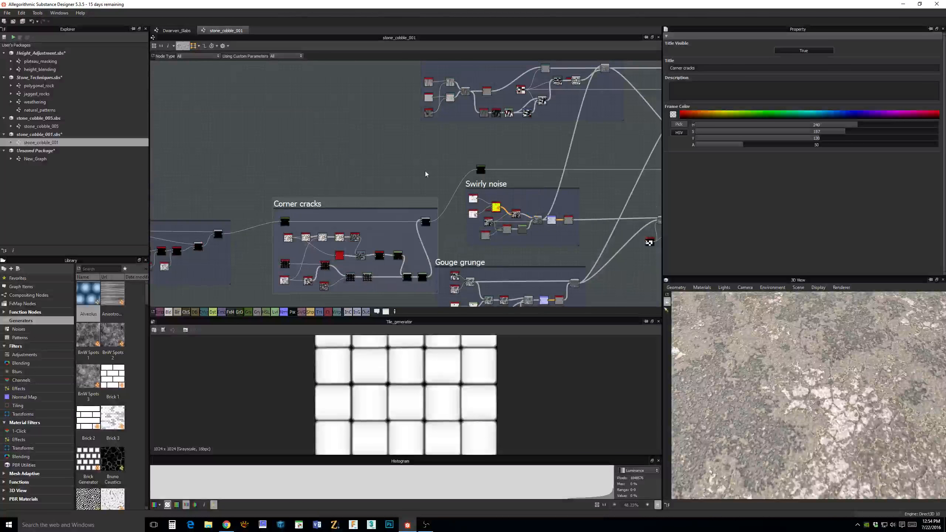
{"action": "scroll", "coordinate": [425, 174], "scroll_direction": "down", "scroll_amount": 2}
{"action": "middle_click_drag", "start_coordinate": [382, 138], "coordinate": [401, 132]}
{"action": "middle_click_drag", "start_coordinate": [463, 151], "coordinate": [543, 146]}
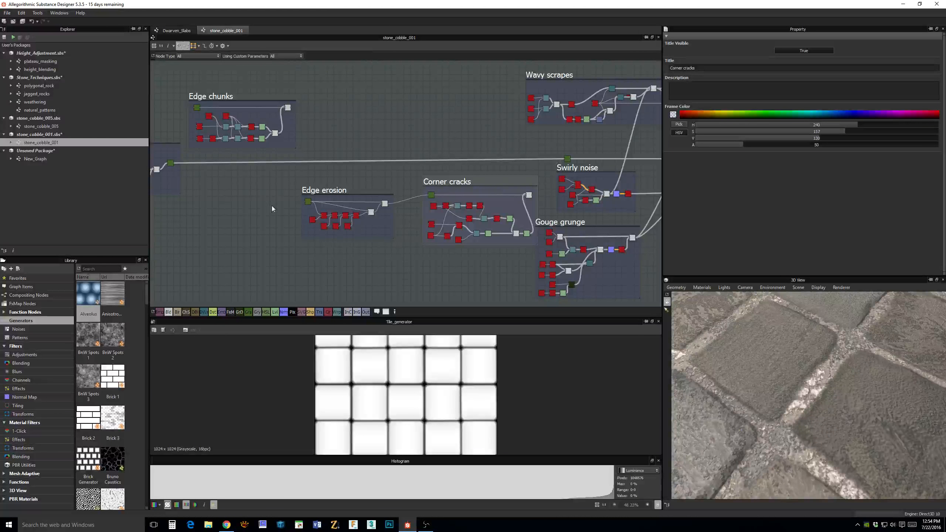
{"action": "left_click_drag", "start_coordinate": [833, 401], "coordinate": [829, 398]}
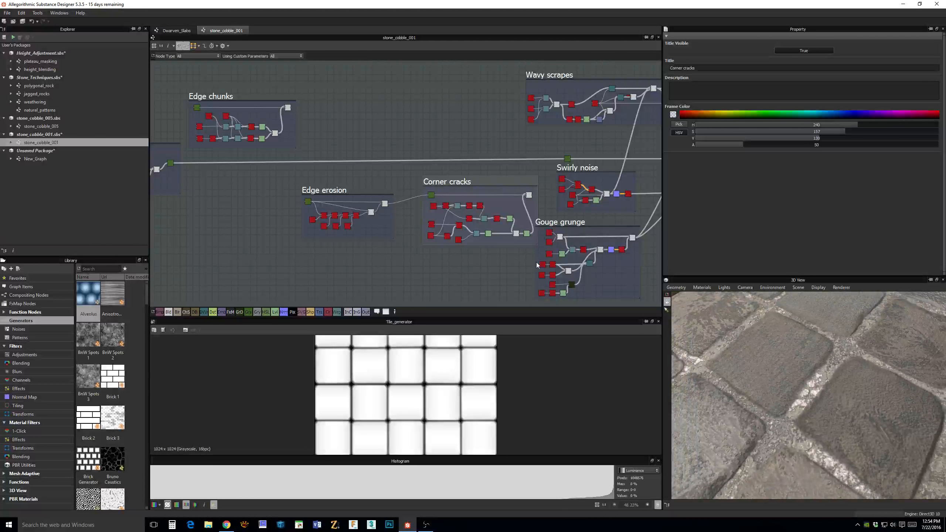
Shift the Edge erosion and Corner cracks groups farther down and away from the Gouge grunge group.
{"action": "middle_click_drag", "start_coordinate": [536, 265], "coordinate": [524, 229]}
{"action": "left_click_drag", "start_coordinate": [296, 161], "coordinate": [229, 197]}
{"action": "left_click_drag", "start_coordinate": [437, 146], "coordinate": [363, 191]}
Edit the 3D view's default material, set its height Scale to 1, and orbit around the displaced stones.
{"action": "middle_click_drag", "start_coordinate": [463, 173], "coordinate": [684, 163]}
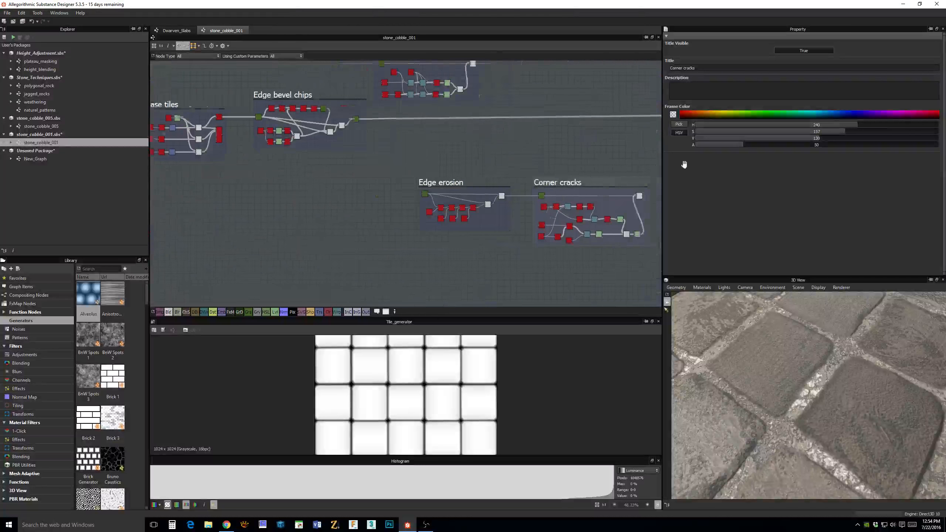
{"action": "middle_click_drag", "start_coordinate": [391, 159], "coordinate": [474, 179]}
{"action": "scroll", "coordinate": [442, 176], "scroll_direction": "up", "scroll_amount": 2}
{"action": "left_click_drag", "start_coordinate": [827, 396], "coordinate": [774, 287]}
{"action": "left_click", "coordinate": [702, 287]}
{"action": "mouse_move", "coordinate": [706, 296]}
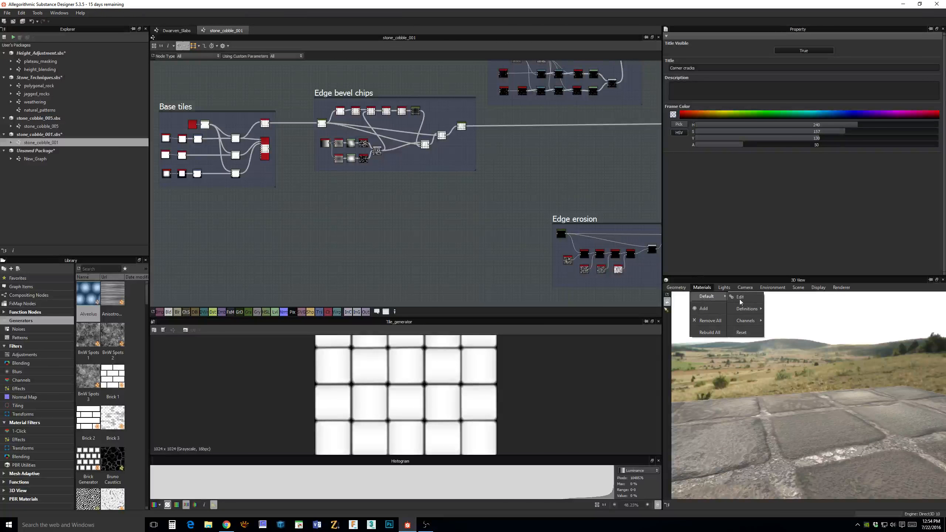
{"action": "left_click", "coordinate": [751, 301]}
{"action": "left_click_drag", "start_coordinate": [683, 69], "coordinate": [945, 92]}
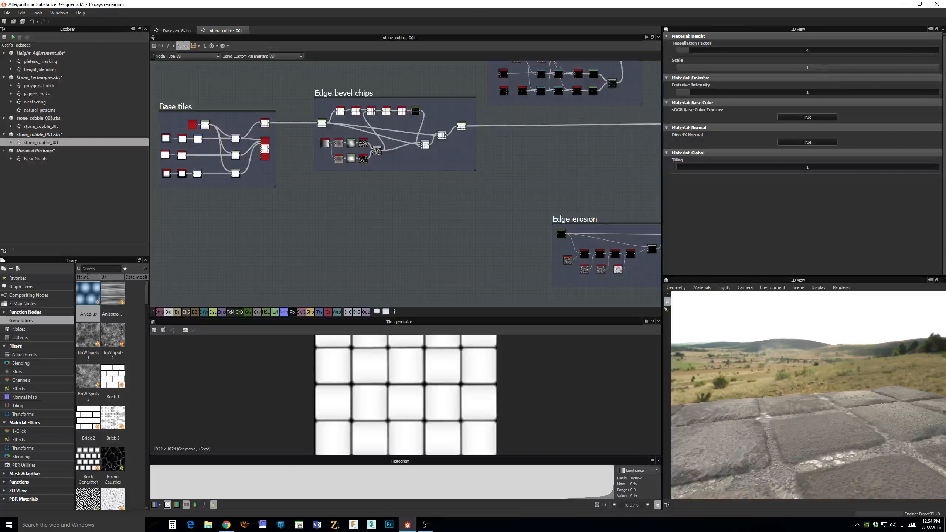
{"action": "left_click_drag", "start_coordinate": [854, 419], "coordinate": [912, 447]}
Trace the direct link from Edge bevel chips past Swirly noise towards Colorizing, and inspect the chipped stones in the 3D view.
{"action": "middle_click_drag", "start_coordinate": [380, 260], "coordinate": [397, 258]}
{"action": "middle_click_drag", "start_coordinate": [569, 165], "coordinate": [492, 168]}
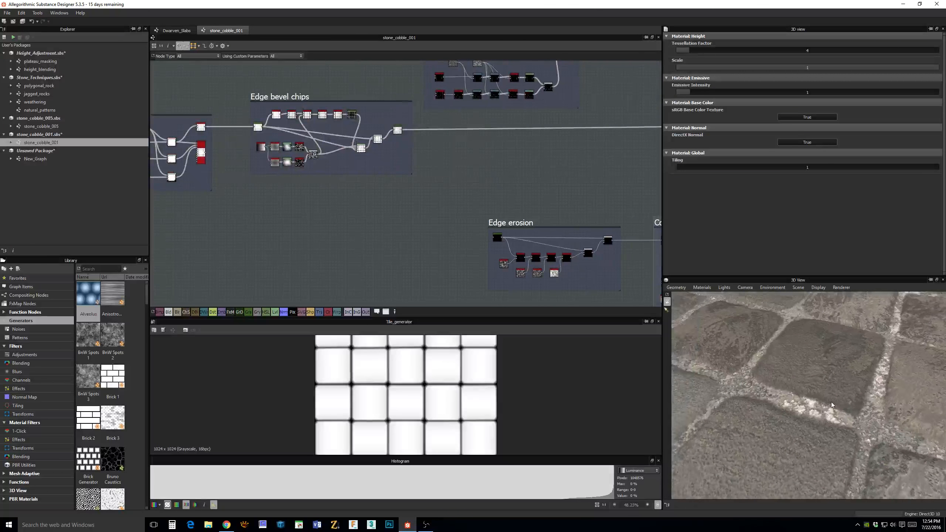
{"action": "middle_click_drag", "start_coordinate": [589, 194], "coordinate": [388, 169]}
{"action": "mouse_move", "coordinate": [576, 198]}
{"action": "middle_mouse_down"}
{"action": "mouse_move", "coordinate": [410, 209]}
{"action": "mouse_move", "coordinate": [479, 194]}
{"action": "mouse_move", "coordinate": [413, 193]}
{"action": "mouse_move", "coordinate": [396, 220]}
{"action": "mouse_move", "coordinate": [342, 222]}
{"action": "mouse_move", "coordinate": [319, 256]}
{"action": "middle_mouse_up"}
{"action": "middle_click_drag", "start_coordinate": [525, 216], "coordinate": [477, 223]}
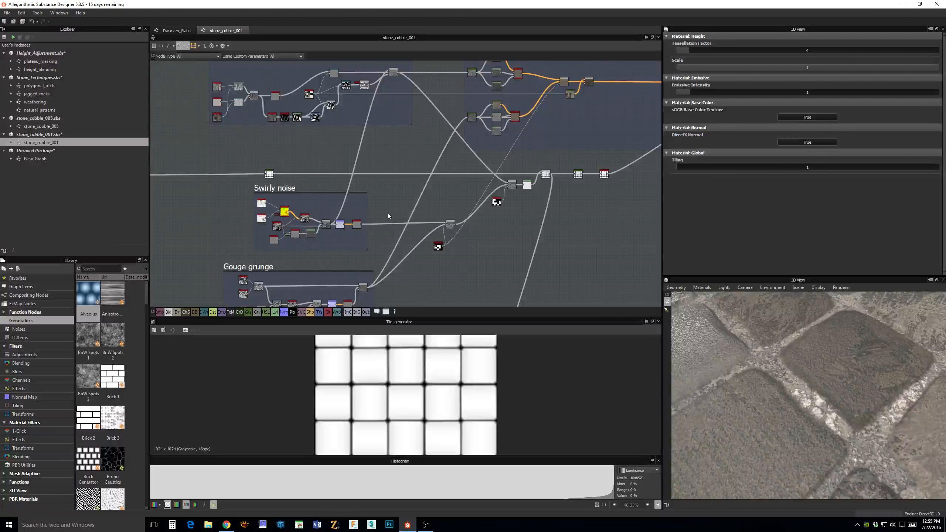
{"action": "left_click_drag", "start_coordinate": [842, 337], "coordinate": [724, 323]}
{"action": "middle_click_drag", "start_coordinate": [238, 152], "coordinate": [393, 197]}
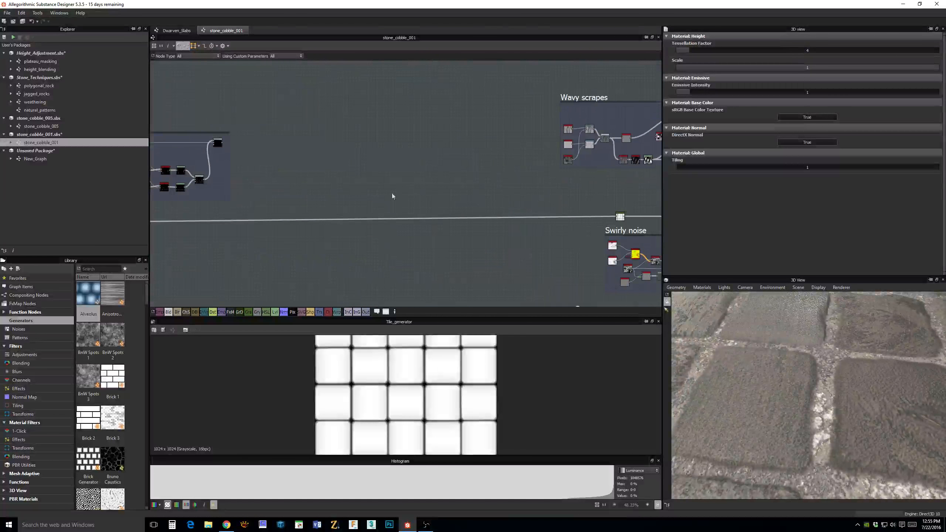
Move the Edge chunks group back beside Edge bevel chips, just below the direct link.
{"action": "middle_click_drag", "start_coordinate": [223, 202], "coordinate": [544, 145]}
{"action": "left_click_drag", "start_coordinate": [483, 65], "coordinate": [509, 173]}
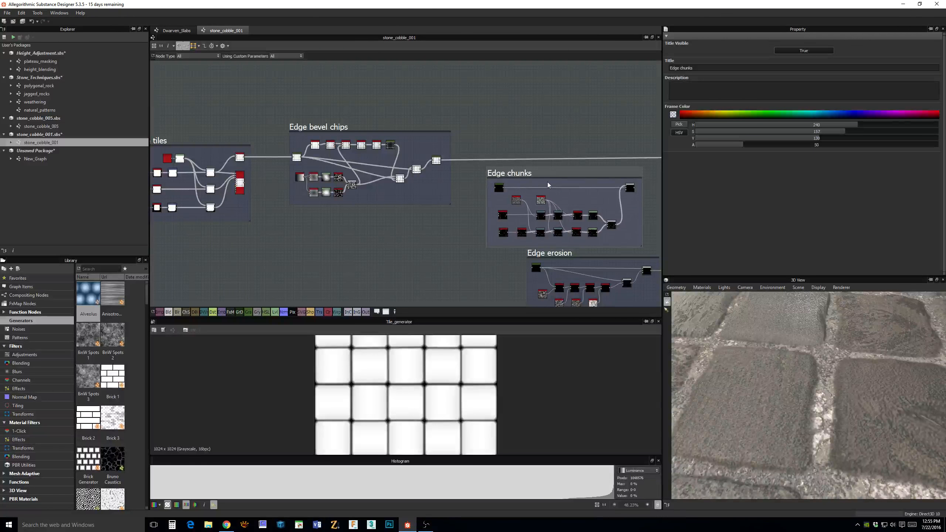
{"action": "middle_click_drag", "start_coordinate": [521, 139], "coordinate": [504, 125]}
Link the Edge bevel chips output Gradient Map to the first Gradient Map in Edge chunks, and preview that node in 2D.
{"action": "scroll", "coordinate": [518, 115], "scroll_direction": "up", "scroll_amount": 4}
{"action": "scroll", "coordinate": [542, 167], "scroll_direction": "up", "scroll_amount": 1}
{"action": "middle_click_drag", "start_coordinate": [416, 138], "coordinate": [535, 165]}
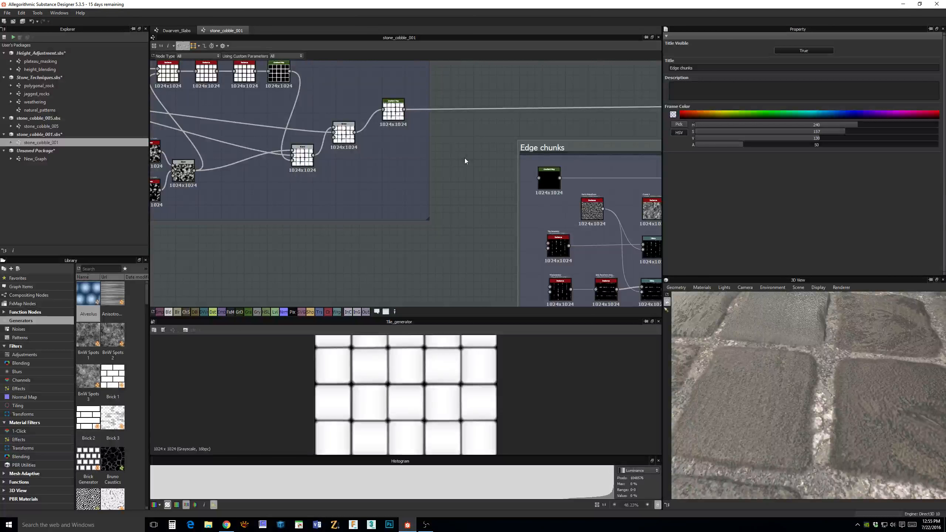
{"action": "middle_click_drag", "start_coordinate": [466, 159], "coordinate": [404, 147]}
{"action": "left_click_drag", "start_coordinate": [342, 98], "coordinate": [476, 168]}
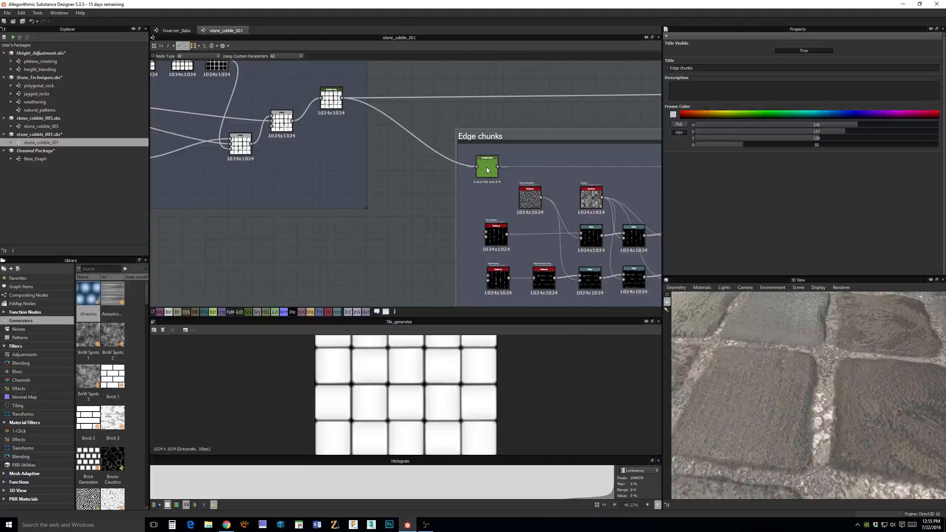
{"action": "double_click", "coordinate": [486, 168]}
Examine how the Tile Generator, Perlin Noise Zoom and Clouds 3 nodes feed the Warp nodes in the Edge chunks group.
{"action": "mouse_move", "coordinate": [603, 236]}
{"action": "middle_mouse_down"}
{"action": "mouse_move", "coordinate": [472, 154]}
{"action": "mouse_move", "coordinate": [468, 201]}
{"action": "mouse_move", "coordinate": [491, 201]}
{"action": "mouse_move", "coordinate": [490, 222]}
{"action": "mouse_move", "coordinate": [609, 227]}
{"action": "middle_mouse_up"}
{"action": "scroll", "coordinate": [471, 163], "scroll_direction": "up", "scroll_amount": 2}
{"action": "scroll", "coordinate": [465, 200], "scroll_direction": "up", "scroll_amount": 3}
{"action": "scroll", "coordinate": [529, 165], "scroll_direction": "up", "scroll_amount": 2}
{"action": "scroll", "coordinate": [302, 248], "scroll_direction": "up", "scroll_amount": 2}
{"action": "middle_click_drag", "start_coordinate": [301, 248], "coordinate": [515, 193]}
{"action": "scroll", "coordinate": [437, 228], "scroll_direction": "up", "scroll_amount": 1}
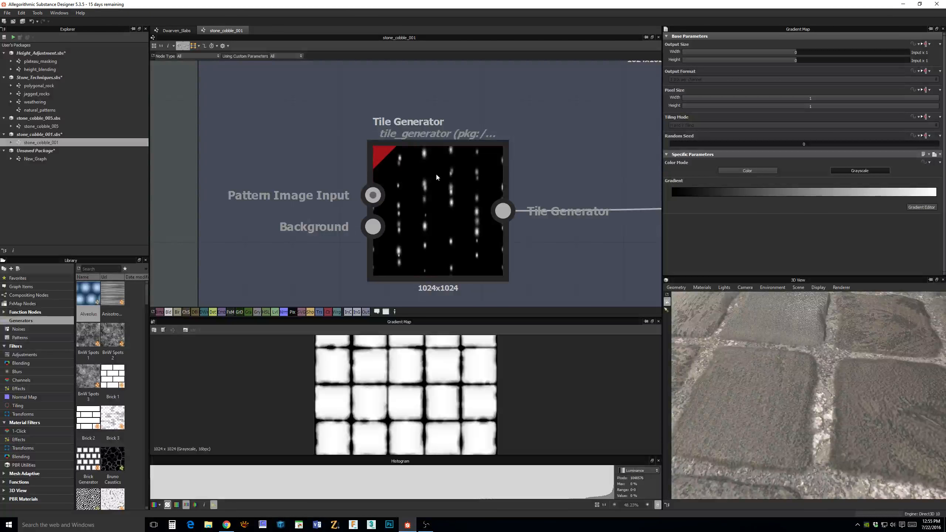
{"action": "middle_click_drag", "start_coordinate": [451, 188], "coordinate": [400, 197]}
{"action": "scroll", "coordinate": [397, 224], "scroll_direction": "down", "scroll_amount": 2}
{"action": "scroll", "coordinate": [471, 173], "scroll_direction": "down", "scroll_amount": 3}
{"action": "middle_click_drag", "start_coordinate": [467, 176], "coordinate": [282, 179]}
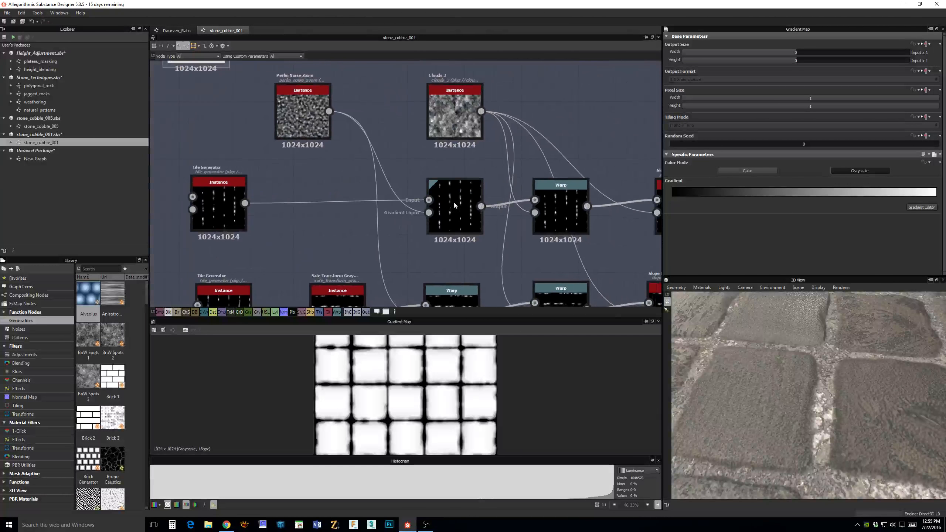
Link the Edge chunks group's output node to the node above Swirly noise, replacing the direct link from Edge bevel chips.
{"action": "middle_click_drag", "start_coordinate": [461, 196], "coordinate": [303, 157]}
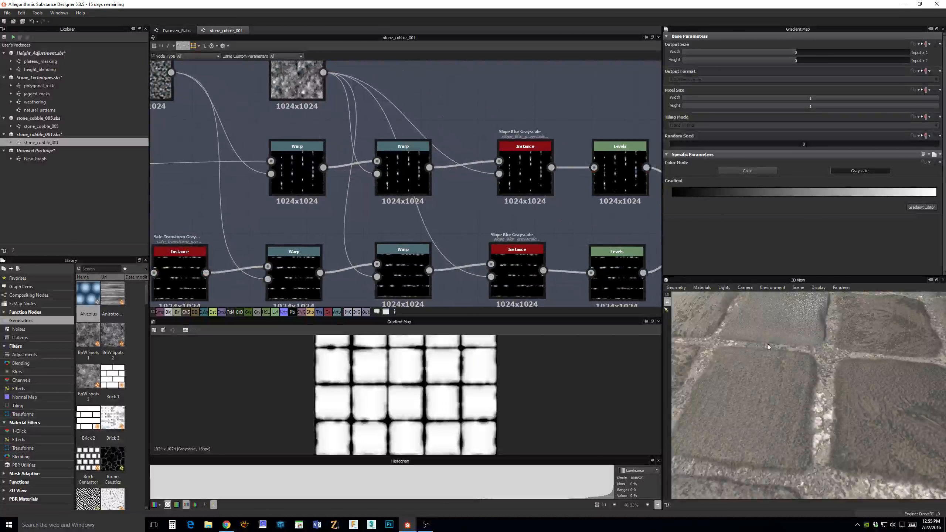
{"action": "scroll", "coordinate": [562, 172], "scroll_direction": "down", "scroll_amount": 4}
{"action": "middle_click_drag", "start_coordinate": [526, 139], "coordinate": [327, 190]}
{"action": "scroll", "coordinate": [510, 184], "scroll_direction": "down", "scroll_amount": 2}
{"action": "middle_click_drag", "start_coordinate": [509, 184], "coordinate": [252, 224]}
{"action": "scroll", "coordinate": [495, 202], "scroll_direction": "down", "scroll_amount": 2}
{"action": "scroll", "coordinate": [505, 198], "scroll_direction": "down", "scroll_amount": 2}
{"action": "middle_click_drag", "start_coordinate": [496, 203], "coordinate": [379, 148]}
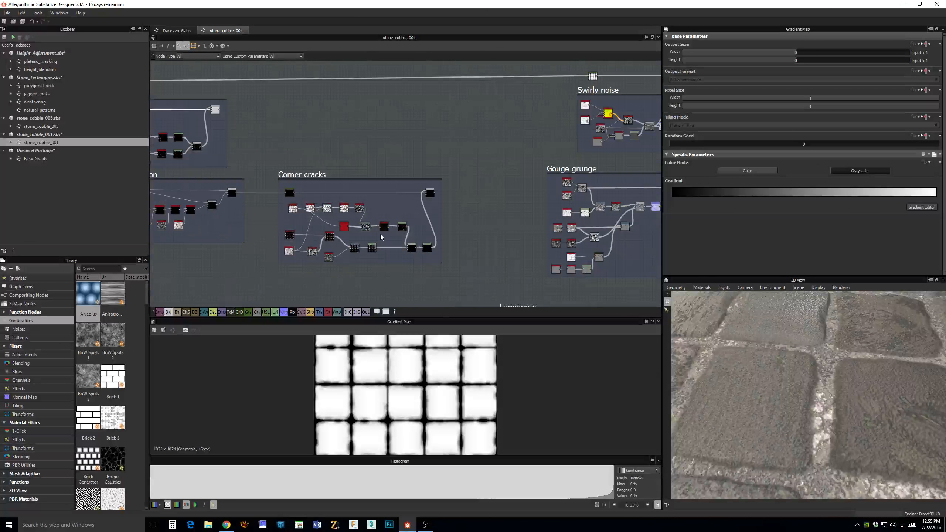
{"action": "middle_click_drag", "start_coordinate": [545, 138], "coordinate": [548, 174]}
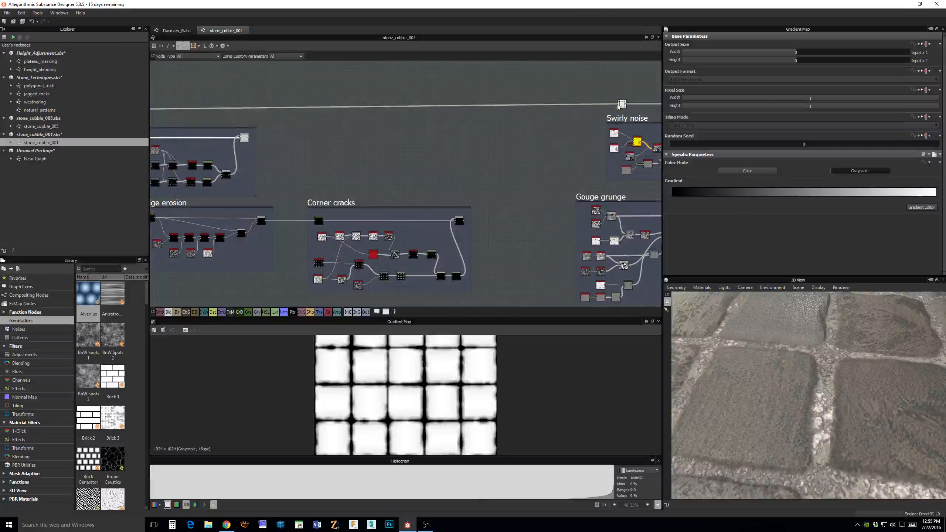
{"action": "left_click_drag", "start_coordinate": [252, 140], "coordinate": [245, 137]}
Inspect the chunks broken out of the stone edges from several angles in the 3D view.
{"action": "left_click_drag", "start_coordinate": [828, 384], "coordinate": [855, 407]}
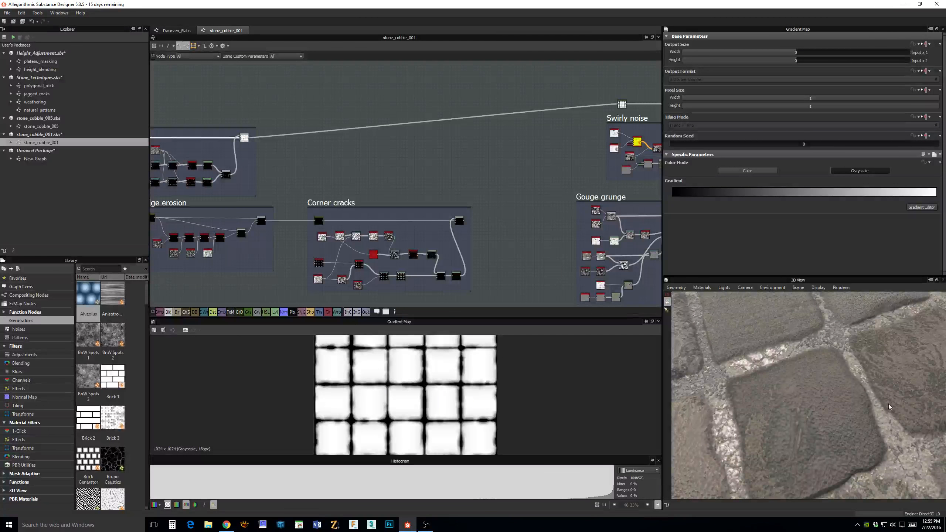
{"action": "left_click_drag", "start_coordinate": [841, 418], "coordinate": [757, 361]}
{"action": "left_click_drag", "start_coordinate": [858, 389], "coordinate": [863, 412]}
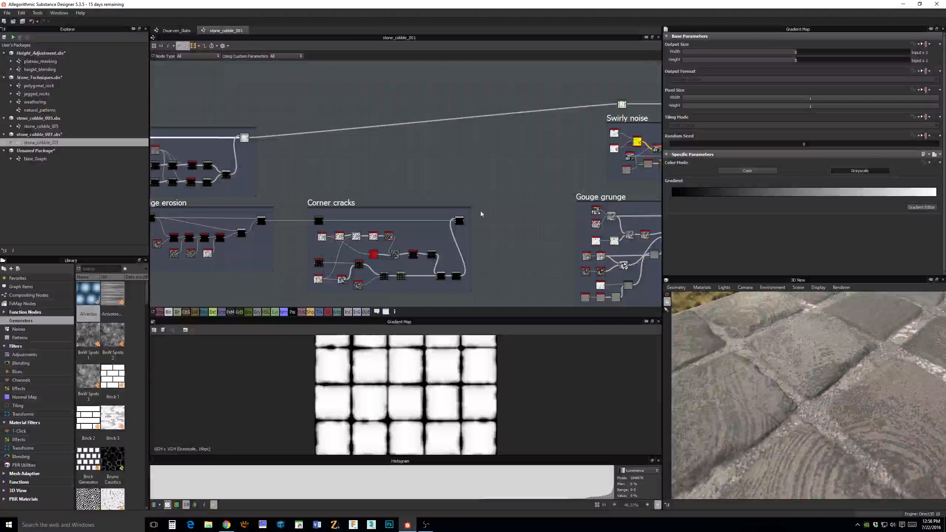
Move the Edge chunks group up in line with the main link, and bring Corner cracks and Edge erosion up beneath it.
{"action": "middle_click_drag", "start_coordinate": [479, 205], "coordinate": [655, 206]}
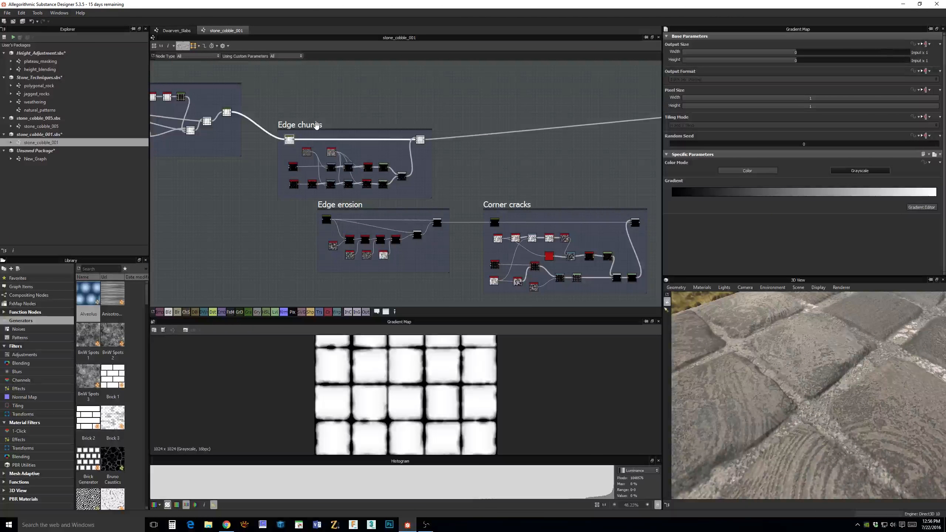
{"action": "left_click_drag", "start_coordinate": [316, 125], "coordinate": [354, 94]}
{"action": "middle_click_drag", "start_coordinate": [601, 173], "coordinate": [501, 133]}
{"action": "scroll", "coordinate": [536, 149], "scroll_direction": "up", "scroll_amount": 3}
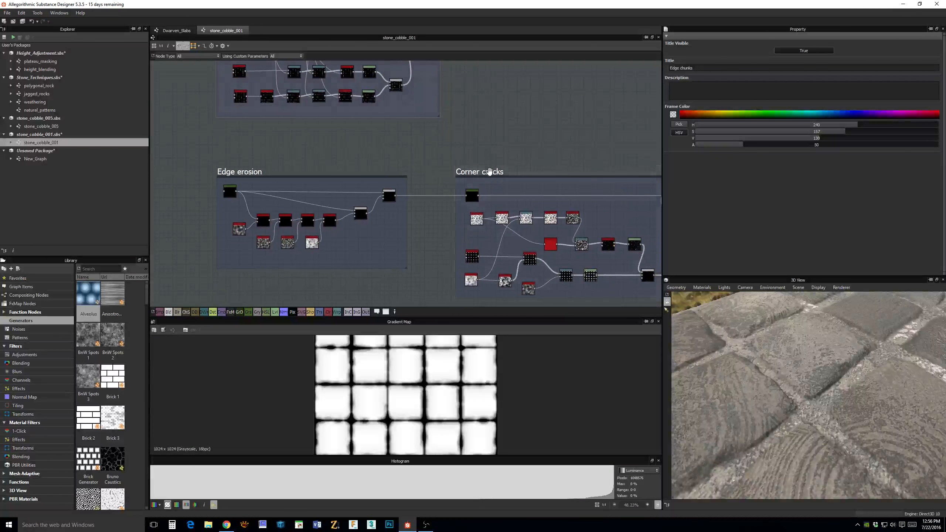
{"action": "left_click_drag", "start_coordinate": [489, 172], "coordinate": [517, 93]}
{"action": "middle_click_drag", "start_coordinate": [300, 197], "coordinate": [324, 185]}
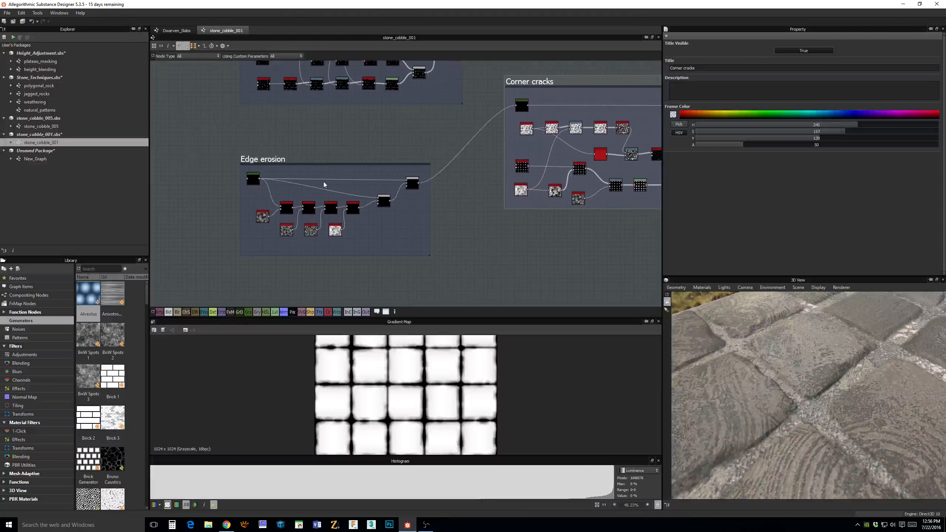
{"action": "left_click_drag", "start_coordinate": [269, 160], "coordinate": [313, 121]}
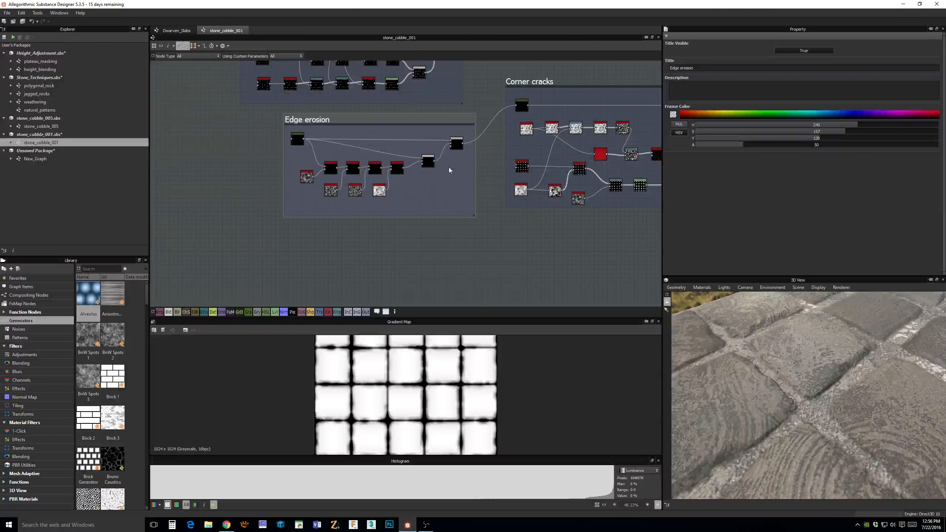
Check the Edge erosion group's node layout and inspect the stones from other angles in the 3D view.
{"action": "middle_click_drag", "start_coordinate": [448, 170], "coordinate": [493, 295]}
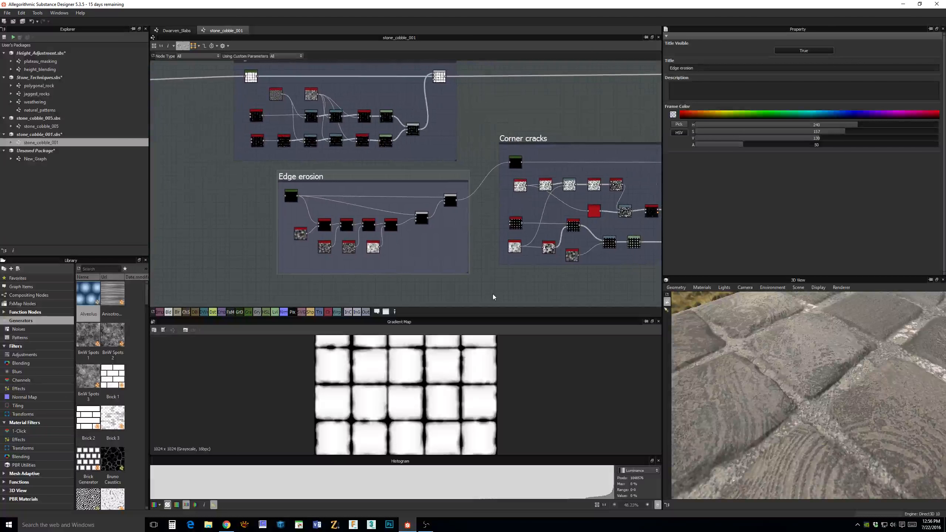
{"action": "scroll", "coordinate": [494, 296], "scroll_direction": "up", "scroll_amount": 1}
{"action": "left_click_drag", "start_coordinate": [813, 403], "coordinate": [635, 376]}
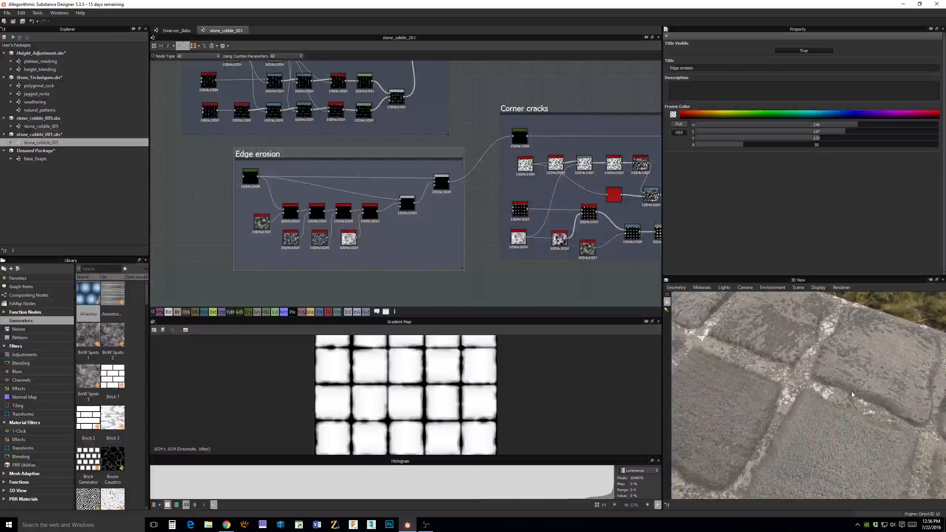
{"action": "left_click_drag", "start_coordinate": [852, 392], "coordinate": [888, 399]}
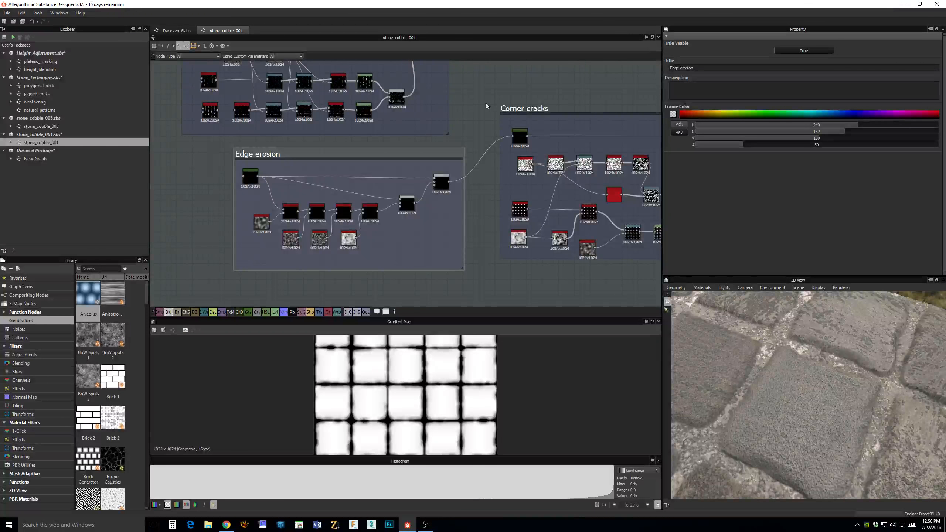
Move the Corner cracks and Edge erosion groups back down, side by side and clear of the Edge chunks group.
{"action": "middle_click_drag", "start_coordinate": [473, 97], "coordinate": [389, 148]}
{"action": "middle_click_drag", "start_coordinate": [490, 152], "coordinate": [448, 120]}
{"action": "scroll", "coordinate": [540, 141], "scroll_direction": "down", "scroll_amount": 3}
{"action": "left_click_drag", "start_coordinate": [454, 113], "coordinate": [539, 195]}
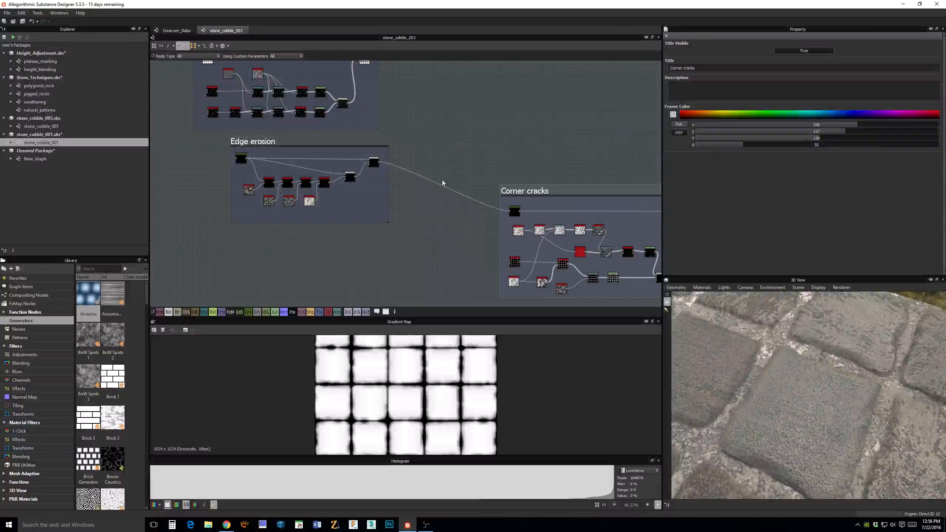
{"action": "left_click_drag", "start_coordinate": [262, 144], "coordinate": [344, 198]}
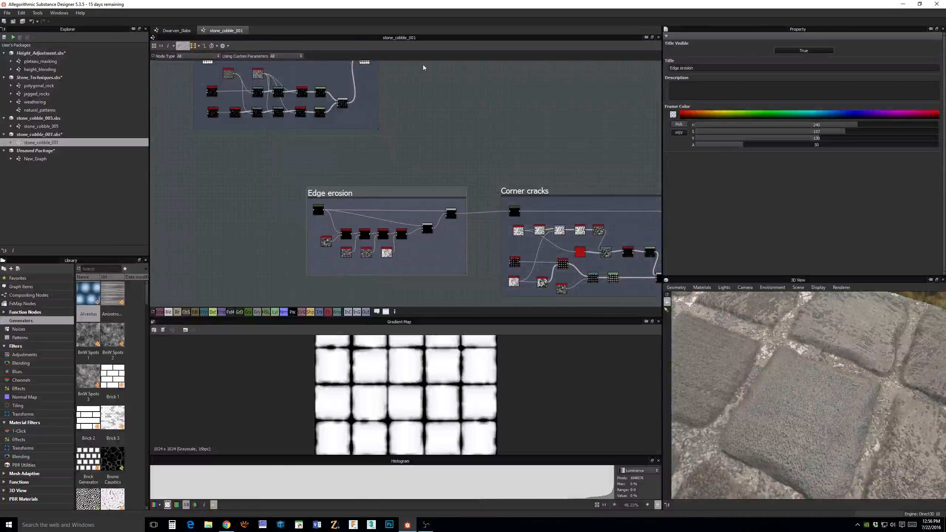
Link the Edge chunks output to the first Gradient Map in Edge erosion, and the Edge erosion output to the node above Swirly noise.
{"action": "middle_click_drag", "start_coordinate": [436, 82], "coordinate": [485, 133]}
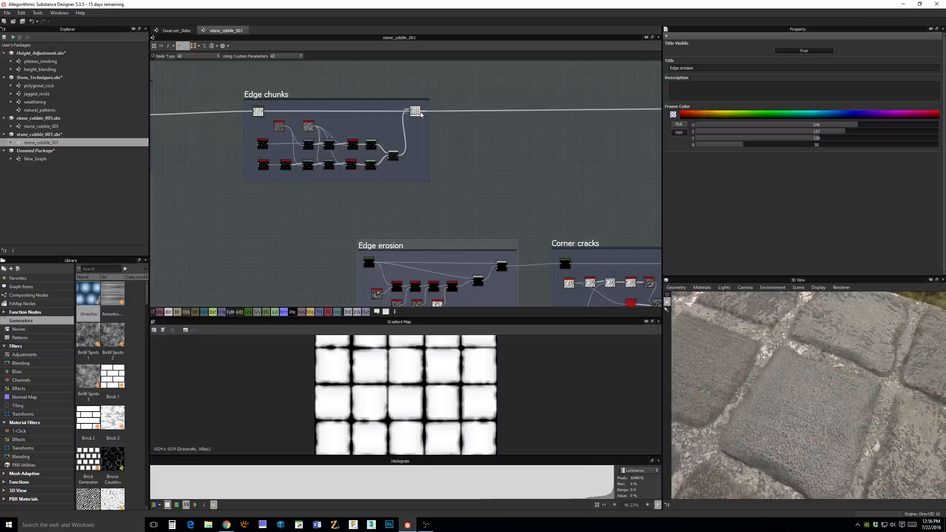
{"action": "left_click_drag", "start_coordinate": [449, 161], "coordinate": [356, 262]}
{"action": "middle_click_drag", "start_coordinate": [519, 241], "coordinate": [470, 210]}
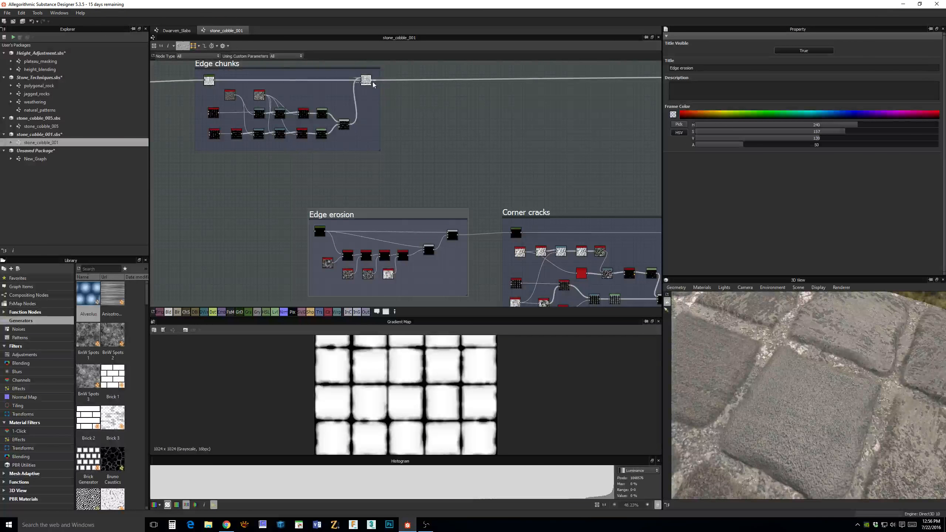
{"action": "left_click_drag", "start_coordinate": [288, 208], "coordinate": [314, 234]}
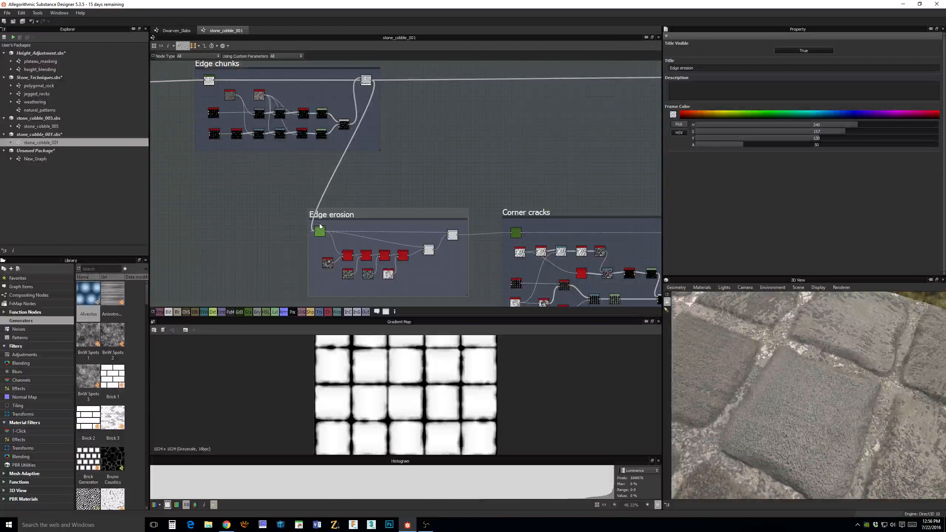
{"action": "middle_click_drag", "start_coordinate": [314, 234], "coordinate": [363, 178]}
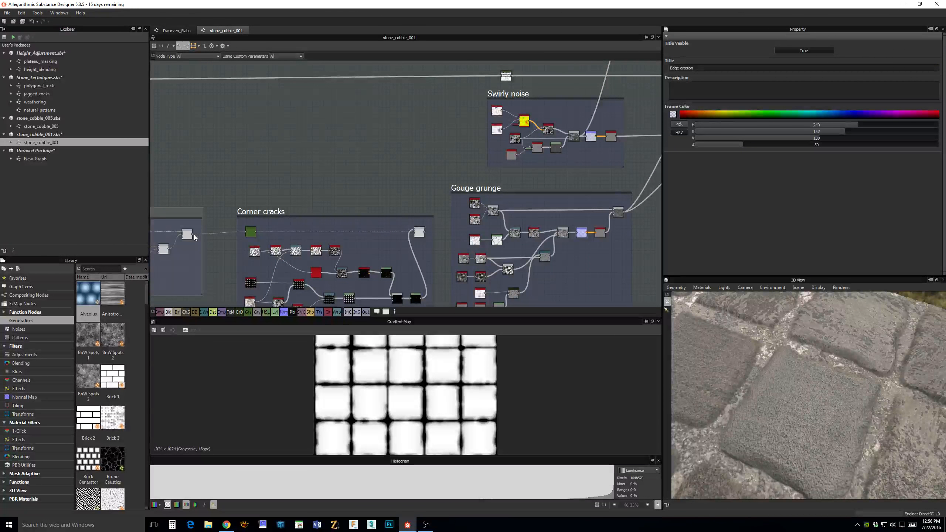
{"action": "left_click_drag", "start_coordinate": [505, 79], "coordinate": [506, 78]}
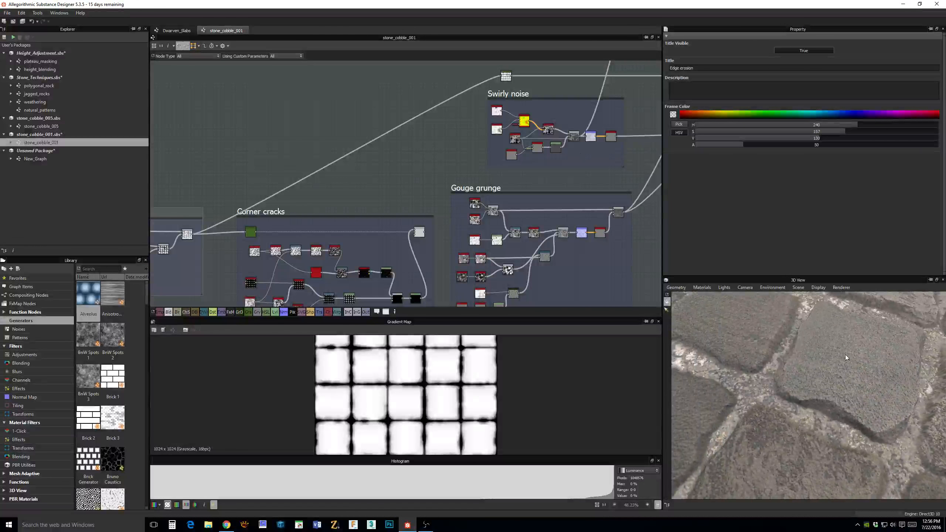
Examine how Perlin Noise Zoom and Clouds 2 drive the Slope Blur Grayscale chain and its Blend nodes in Edge erosion.
{"action": "middle_click_drag", "start_coordinate": [345, 159], "coordinate": [548, 117]}
{"action": "scroll", "coordinate": [408, 197], "scroll_direction": "up", "scroll_amount": 5}
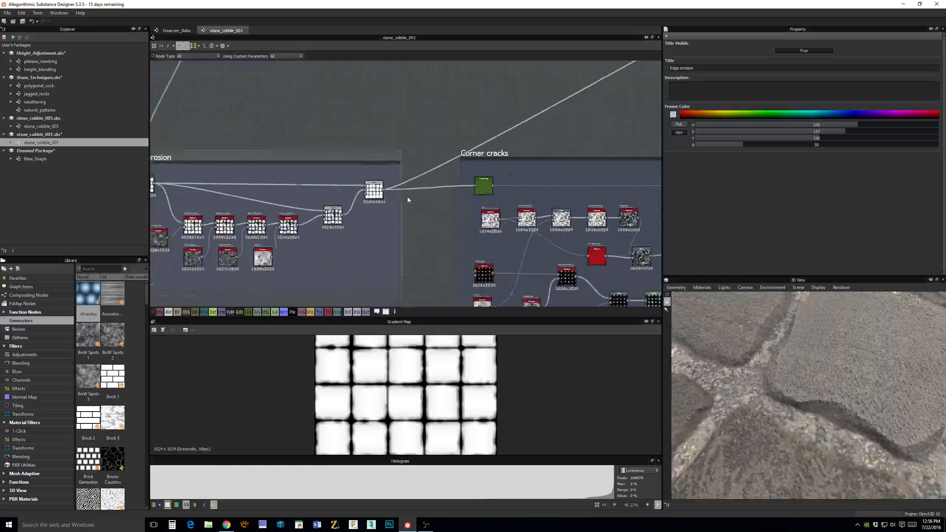
{"action": "middle_click_drag", "start_coordinate": [465, 197], "coordinate": [534, 180]}
{"action": "scroll", "coordinate": [522, 222], "scroll_direction": "up", "scroll_amount": 5}
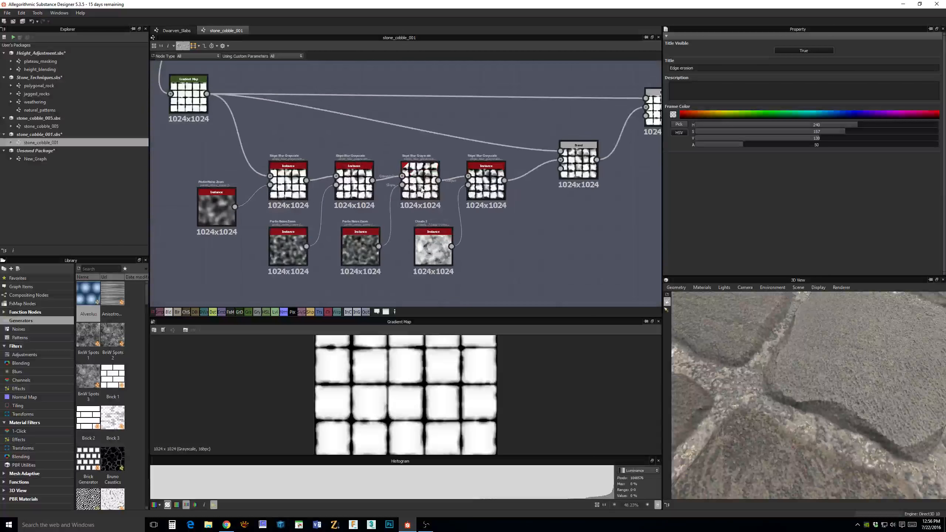
{"action": "middle_click_drag", "start_coordinate": [523, 222], "coordinate": [469, 186]}
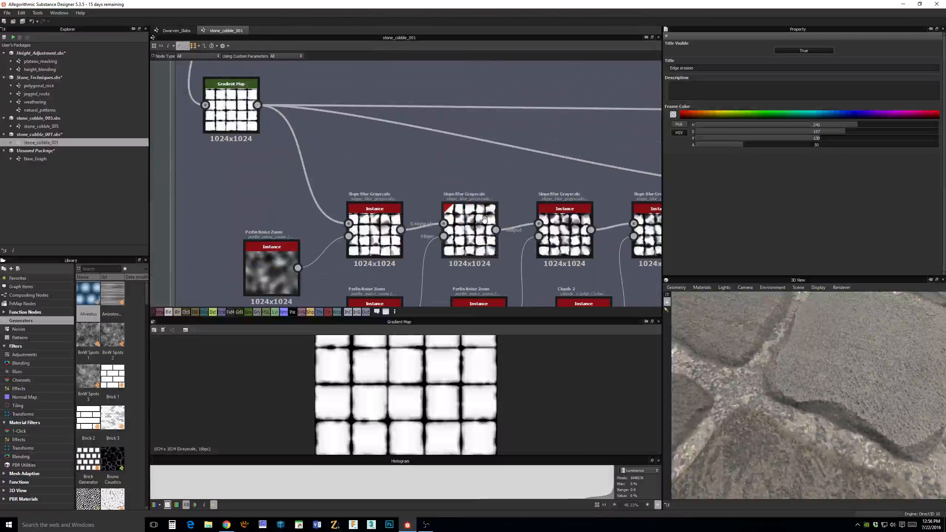
{"action": "scroll", "coordinate": [424, 214], "scroll_direction": "up", "scroll_amount": 4}
{"action": "scroll", "coordinate": [422, 212], "scroll_direction": "up", "scroll_amount": 3}
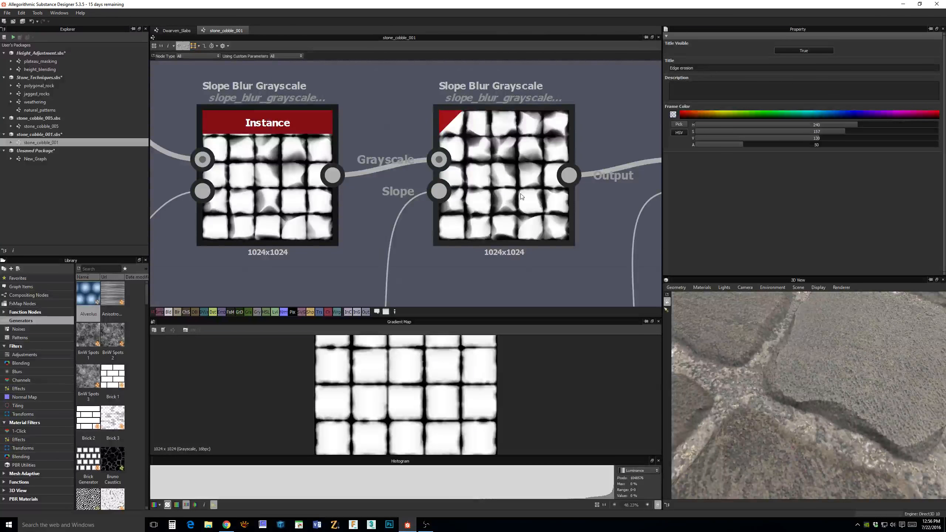
{"action": "middle_click_drag", "start_coordinate": [400, 175], "coordinate": [507, 166]}
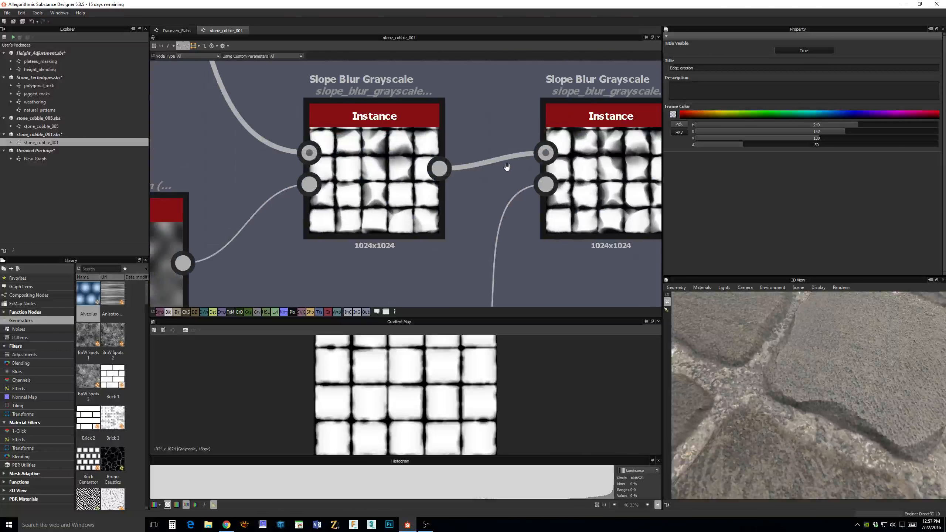
{"action": "scroll", "coordinate": [513, 169], "scroll_direction": "down", "scroll_amount": 3}
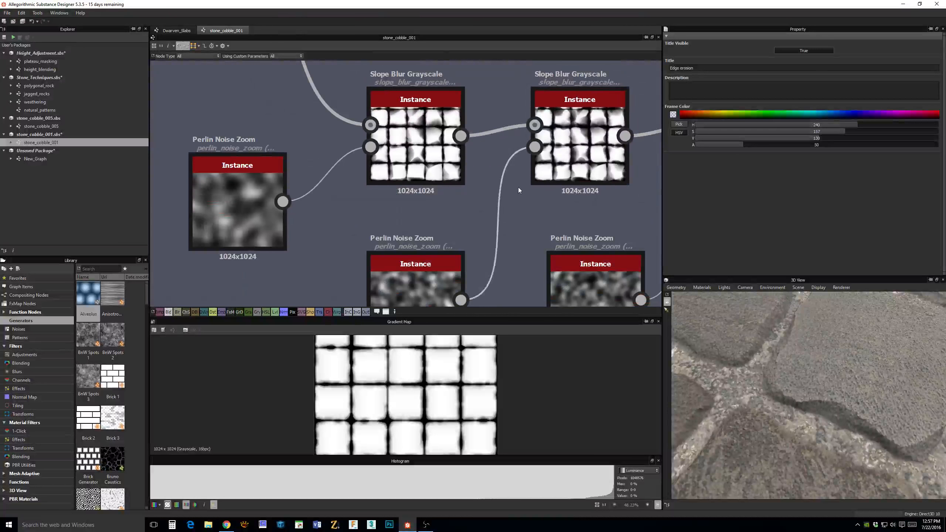
{"action": "middle_click_drag", "start_coordinate": [574, 158], "coordinate": [369, 163]}
{"action": "scroll", "coordinate": [429, 171], "scroll_direction": "down", "scroll_amount": 2}
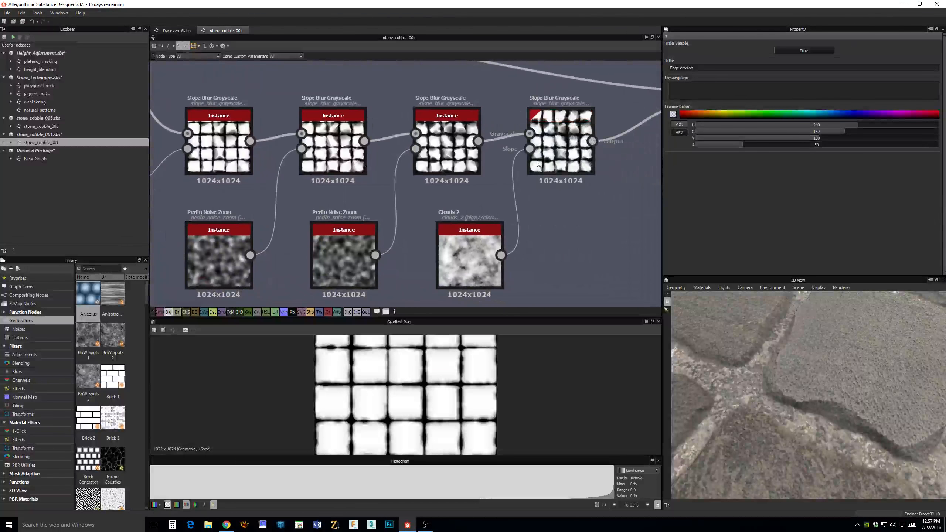
{"action": "middle_click_drag", "start_coordinate": [573, 153], "coordinate": [456, 214]}
{"action": "scroll", "coordinate": [593, 137], "scroll_direction": "down", "scroll_amount": 5}
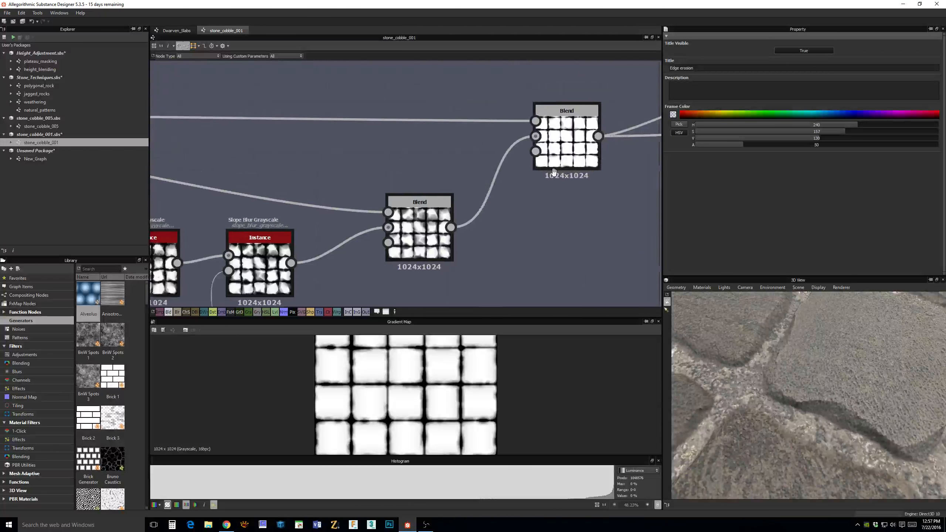
{"action": "middle_click_drag", "start_coordinate": [588, 137], "coordinate": [476, 159]}
Trace the Corner cracks chain from Cells 4 through Blur HQ Grayscale, Warp and Quantize Grayscale to Edge Detect.
{"action": "middle_click_drag", "start_coordinate": [380, 174], "coordinate": [330, 177]}
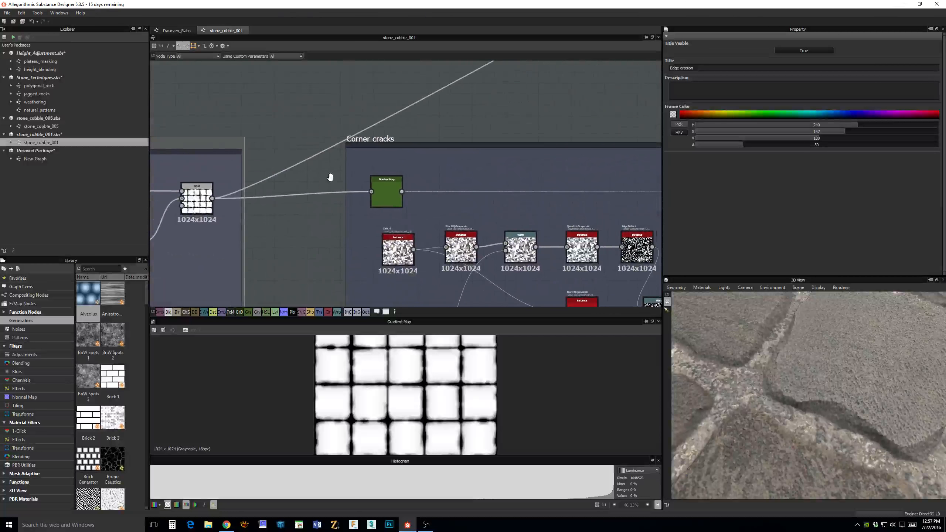
{"action": "scroll", "coordinate": [485, 156], "scroll_direction": "down", "scroll_amount": 1}
{"action": "middle_click_drag", "start_coordinate": [485, 156], "coordinate": [359, 114]}
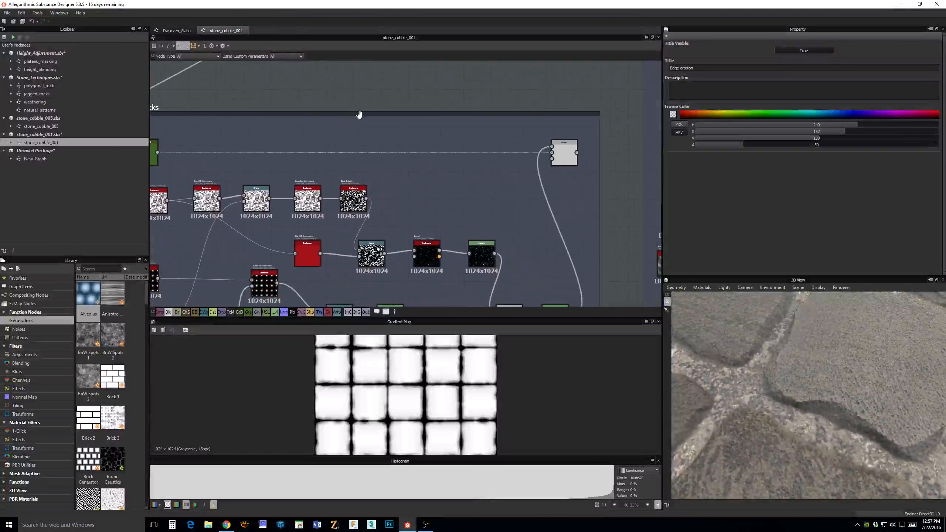
{"action": "middle_click_drag", "start_coordinate": [388, 174], "coordinate": [643, 93]}
{"action": "scroll", "coordinate": [469, 152], "scroll_direction": "up", "scroll_amount": 5}
{"action": "middle_click_drag", "start_coordinate": [519, 151], "coordinate": [521, 256]}
{"action": "middle_click_drag", "start_coordinate": [450, 154], "coordinate": [441, 216]}
{"action": "scroll", "coordinate": [479, 165], "scroll_direction": "down", "scroll_amount": 3}
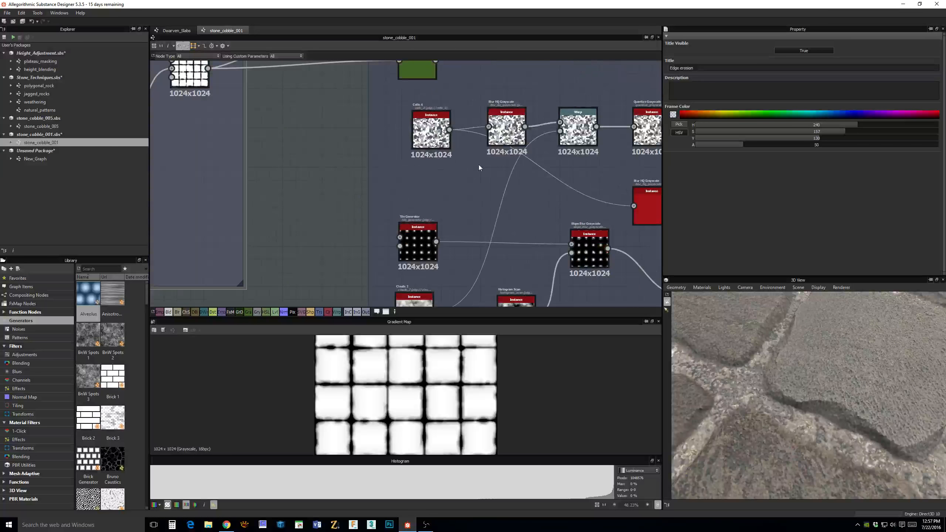
{"action": "middle_click_drag", "start_coordinate": [506, 152], "coordinate": [446, 205]}
{"action": "middle_click_drag", "start_coordinate": [540, 198], "coordinate": [501, 142]}
{"action": "scroll", "coordinate": [348, 152], "scroll_direction": "up", "scroll_amount": 5}
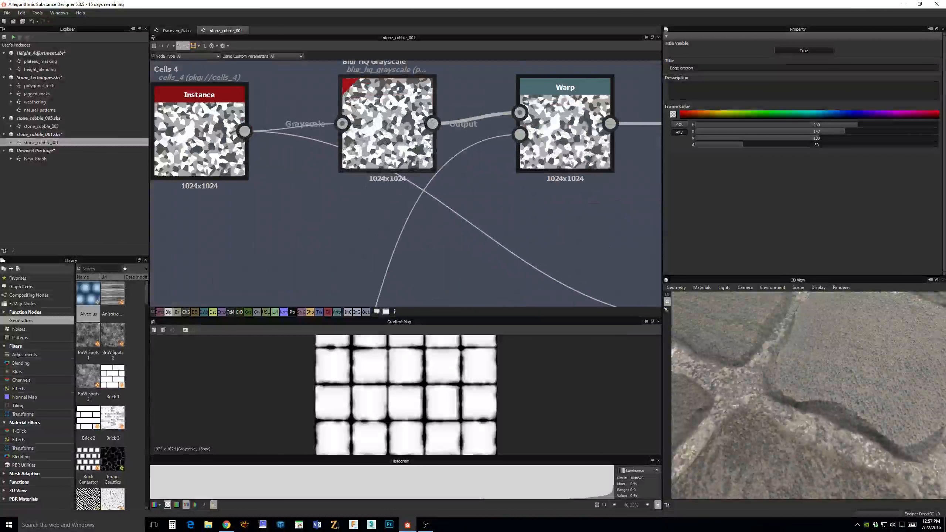
{"action": "middle_click_drag", "start_coordinate": [573, 134], "coordinate": [316, 161]}
{"action": "middle_click_drag", "start_coordinate": [654, 152], "coordinate": [421, 172]}
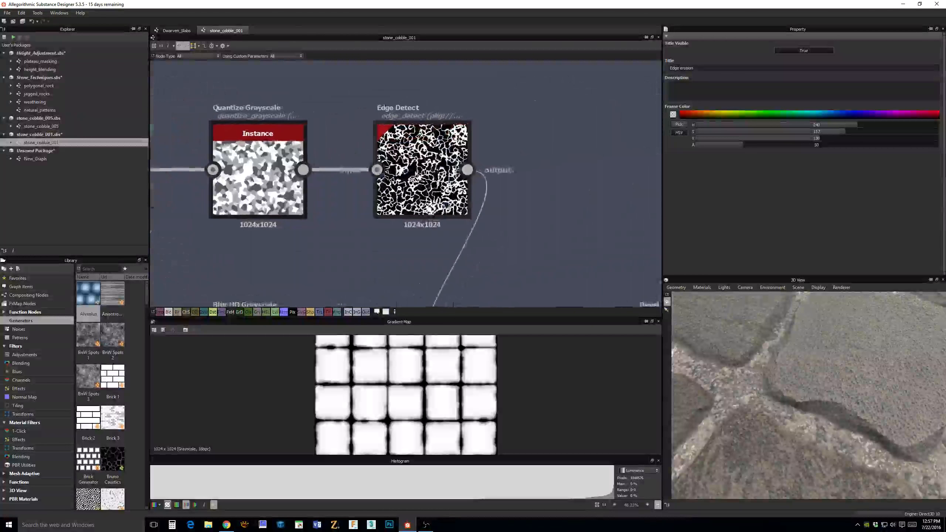
{"action": "scroll", "coordinate": [422, 172], "scroll_direction": "up", "scroll_amount": 2}
{"action": "middle_click_drag", "start_coordinate": [486, 275], "coordinate": [495, 179]}
{"action": "scroll", "coordinate": [495, 186], "scroll_direction": "down", "scroll_amount": 6}
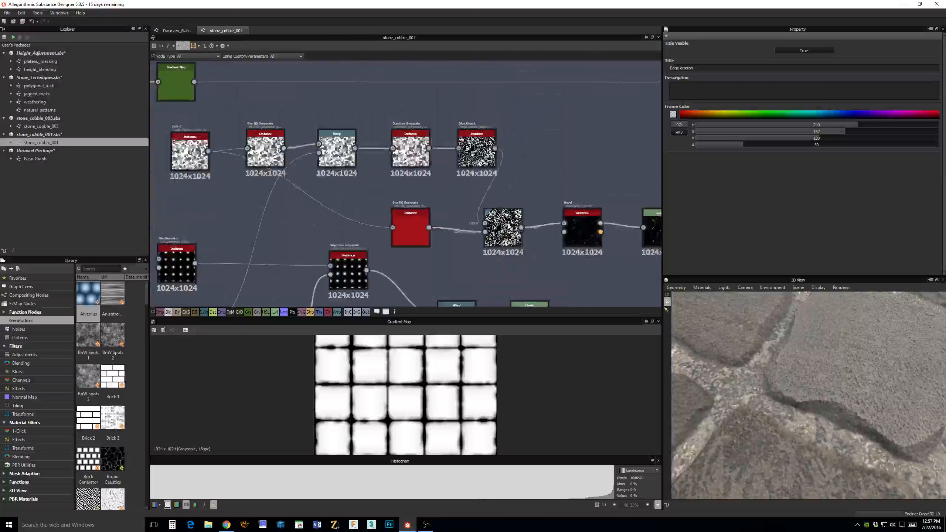
Examine how Tile Generator, Clouds 2 and Histogram Scan feed Slope Blur Grayscale in Corner cracks, and show the Tile Generator's parameters.
{"action": "middle_click_drag", "start_coordinate": [498, 258], "coordinate": [566, 177]}
{"action": "left_click_drag", "start_coordinate": [566, 177], "coordinate": [575, 160]}
{"action": "scroll", "coordinate": [546, 184], "scroll_direction": "up", "scroll_amount": 4}
{"action": "middle_click_drag", "start_coordinate": [455, 159], "coordinate": [619, 159]}
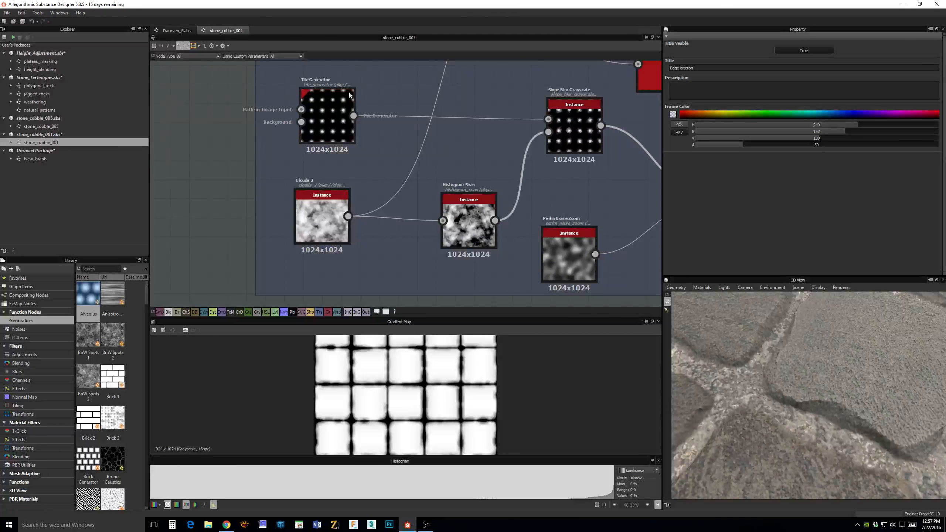
{"action": "left_click", "coordinate": [322, 105]}
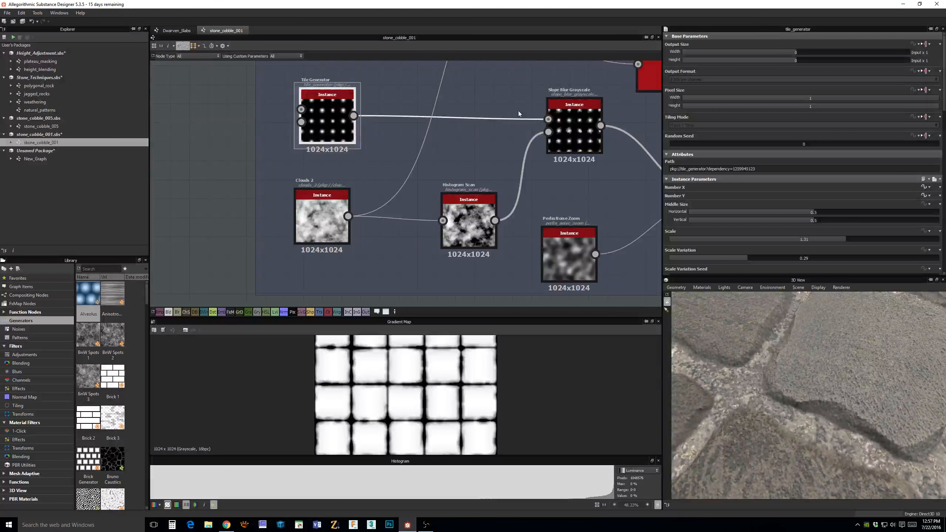
Examine the Slope Blur Grayscale result in Corner cracks and show the parameters of the Warp between Blur HQ Grayscale and Bevel.
{"action": "middle_click_drag", "start_coordinate": [579, 117], "coordinate": [395, 149]}
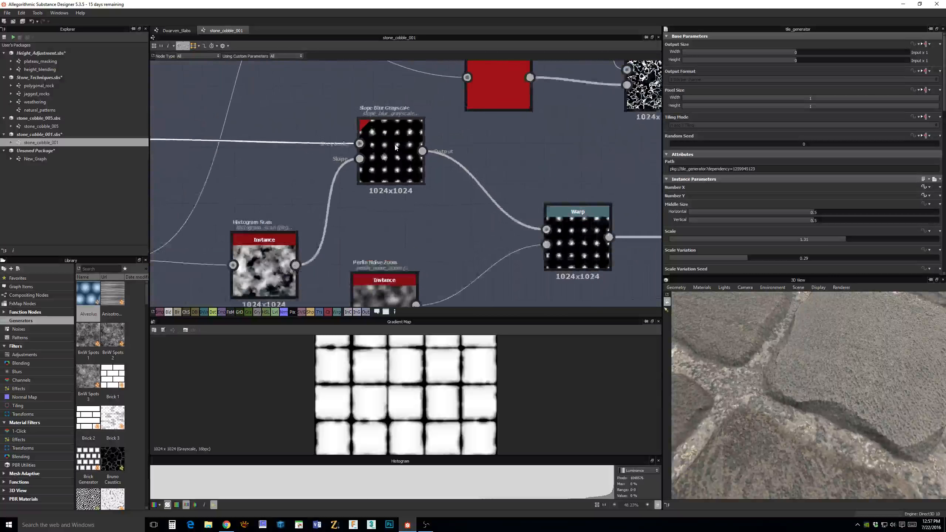
{"action": "scroll", "coordinate": [393, 146], "scroll_direction": "up", "scroll_amount": 4}
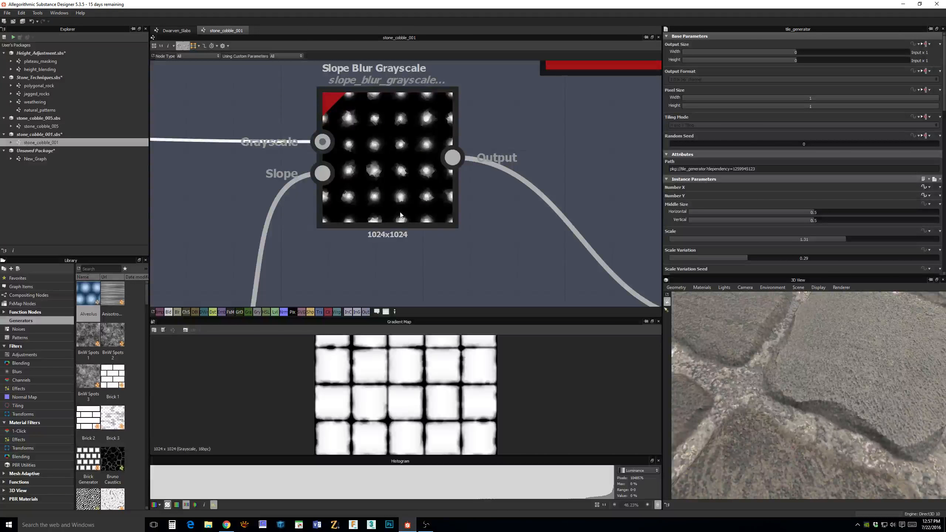
{"action": "scroll", "coordinate": [417, 179], "scroll_direction": "down", "scroll_amount": 5}
{"action": "middle_click_drag", "start_coordinate": [548, 157], "coordinate": [260, 253]}
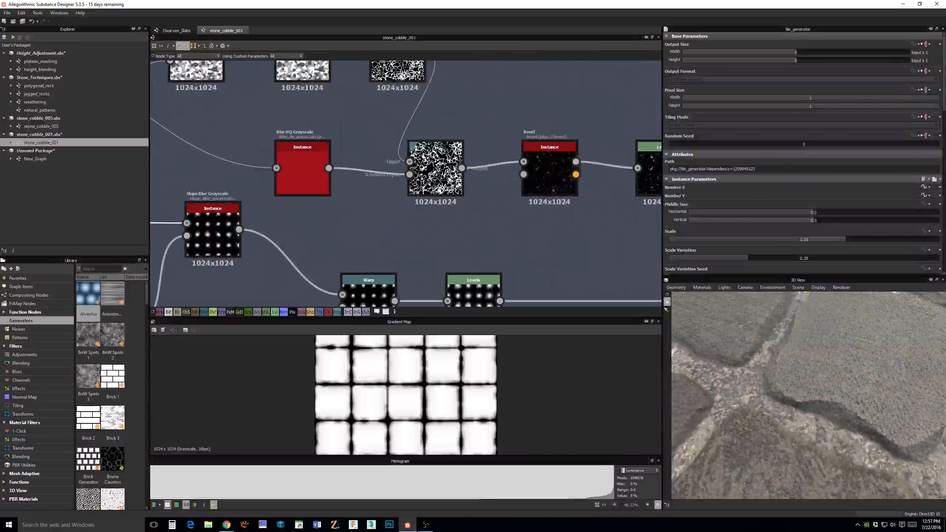
{"action": "scroll", "coordinate": [425, 171], "scroll_direction": "up", "scroll_amount": 4}
{"action": "left_click", "coordinate": [425, 171]}
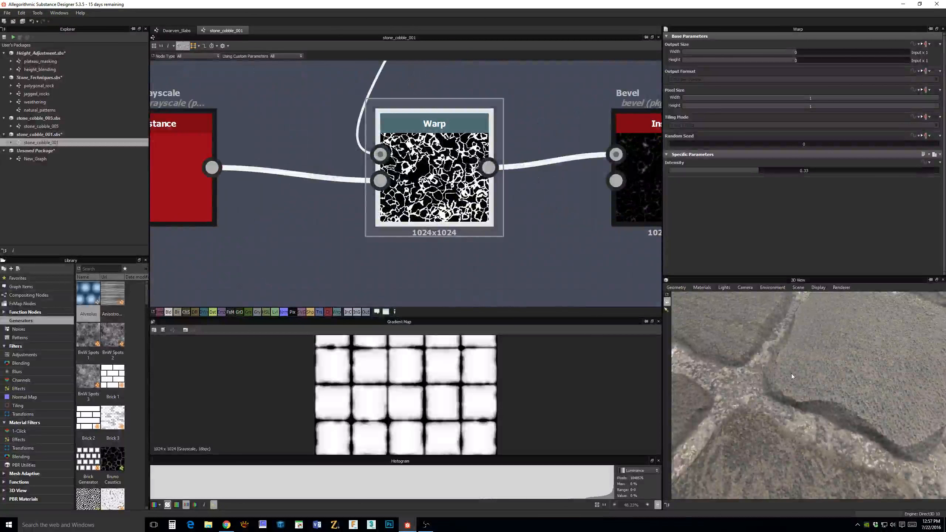
Link the Corner cracks Blend output to the node above Swirly noise, and inspect the cobbles in 3D.
{"action": "scroll", "coordinate": [794, 376], "scroll_direction": "down", "scroll_amount": 1}
{"action": "scroll", "coordinate": [538, 130], "scroll_direction": "down", "scroll_amount": 5}
{"action": "middle_click_drag", "start_coordinate": [562, 104], "coordinate": [447, 179]}
{"action": "scroll", "coordinate": [454, 146], "scroll_direction": "down", "scroll_amount": 3}
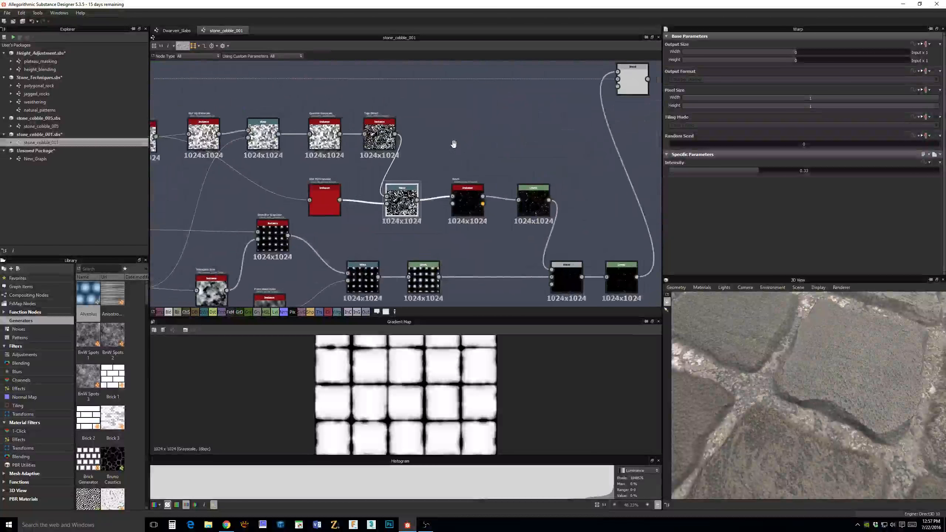
{"action": "middle_click_drag", "start_coordinate": [413, 143], "coordinate": [268, 160]}
{"action": "middle_click_drag", "start_coordinate": [444, 128], "coordinate": [491, 237]}
{"action": "scroll", "coordinate": [491, 235], "scroll_direction": "down", "scroll_amount": 5}
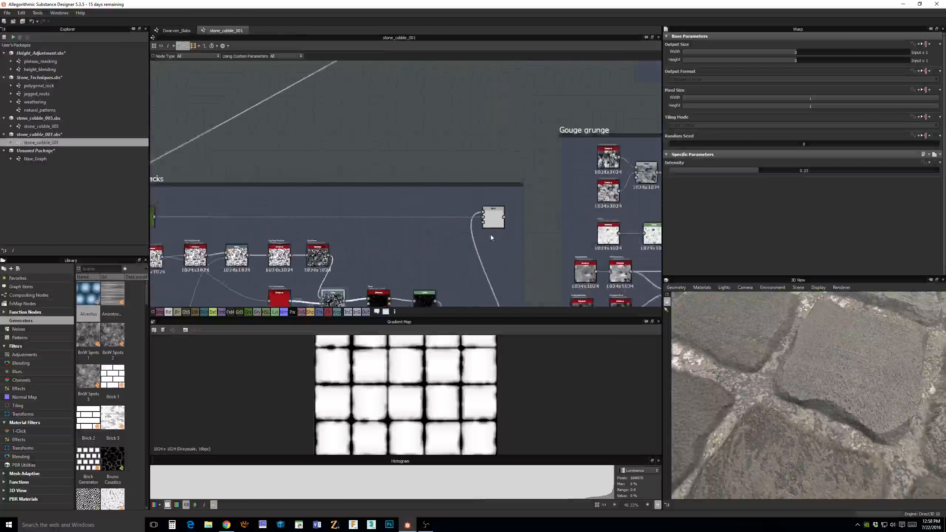
{"action": "middle_click_drag", "start_coordinate": [524, 200], "coordinate": [480, 246]}
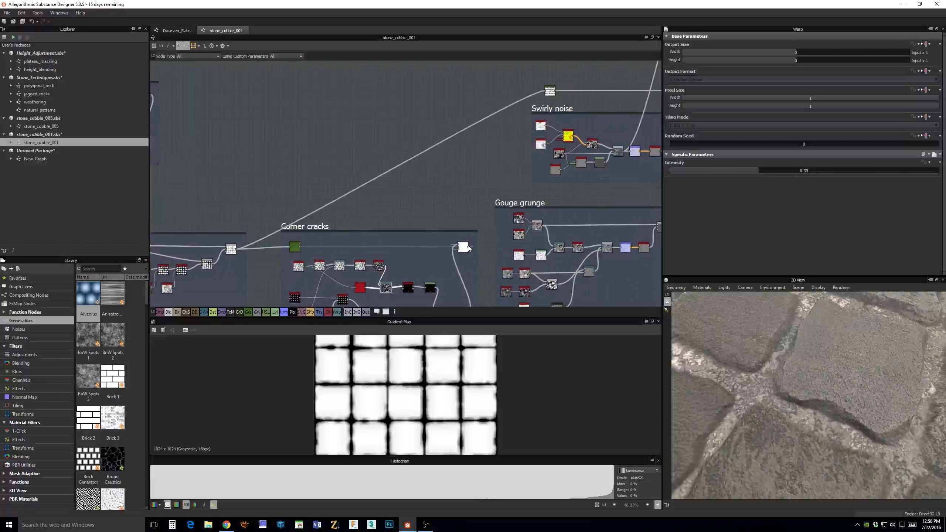
{"action": "mouse_move", "coordinate": [468, 246]}
{"action": "left_mouse_down"}
{"action": "mouse_move", "coordinate": [508, 124]}
{"action": "mouse_move", "coordinate": [466, 250]}
{"action": "left_mouse_up"}
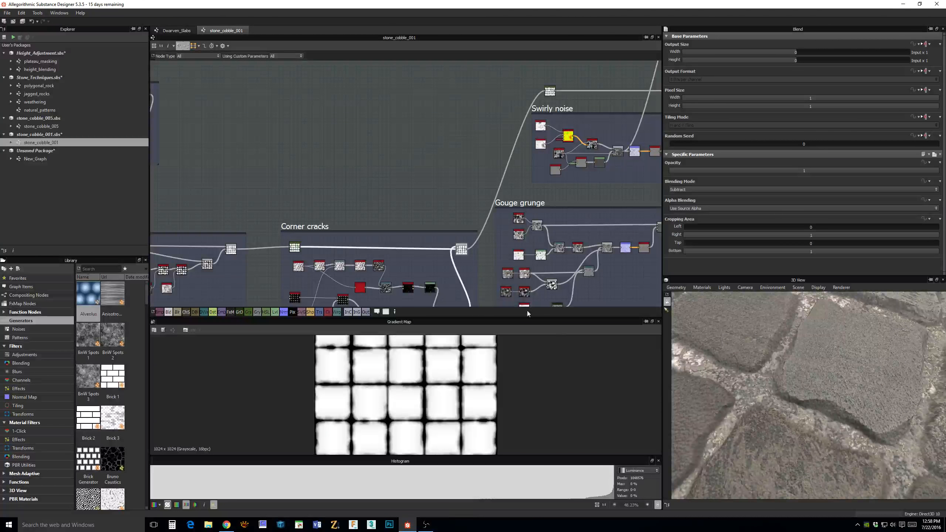
{"action": "scroll", "coordinate": [812, 384], "scroll_direction": "down", "scroll_amount": 5}
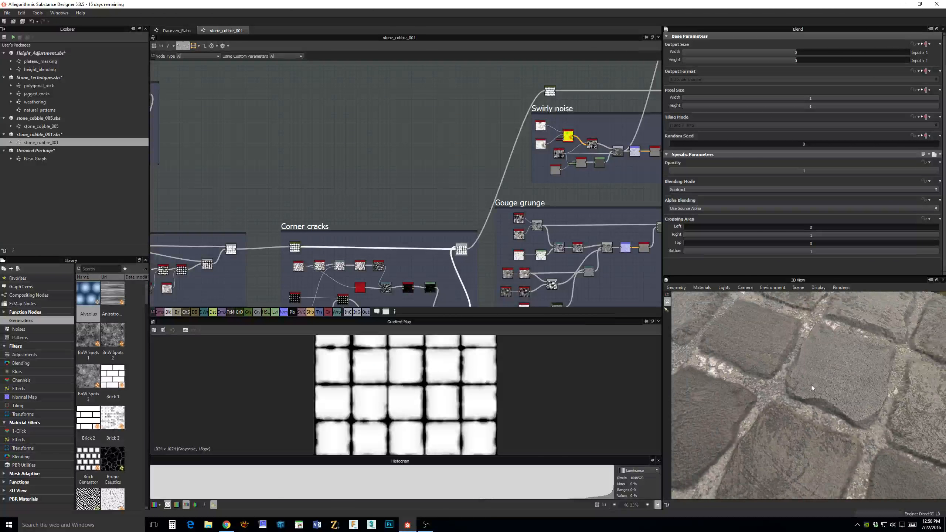
{"action": "left_click_drag", "start_coordinate": [812, 385], "coordinate": [785, 373]}
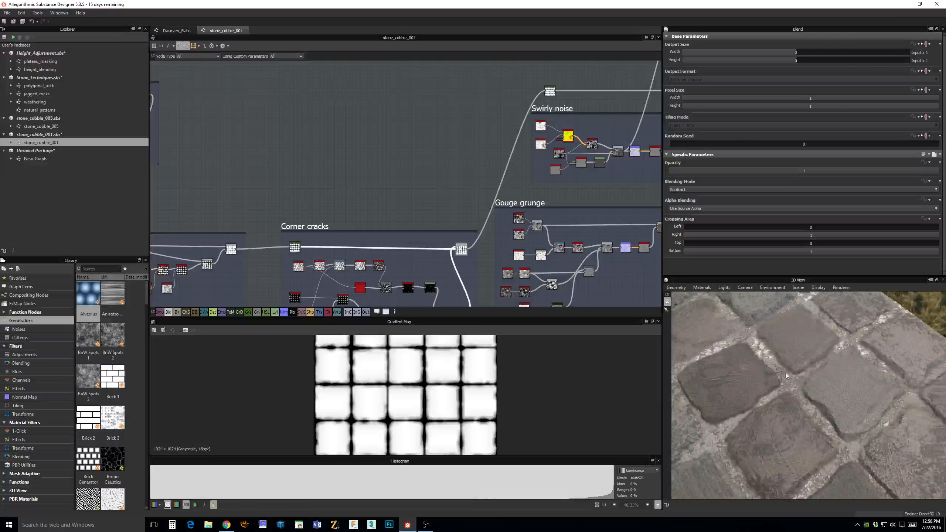
Move the Corner cracks frame up to sit beside Gouge grunge, and preview its output Blend in 2D.
{"action": "middle_click_drag", "start_coordinate": [452, 224], "coordinate": [473, 127]}
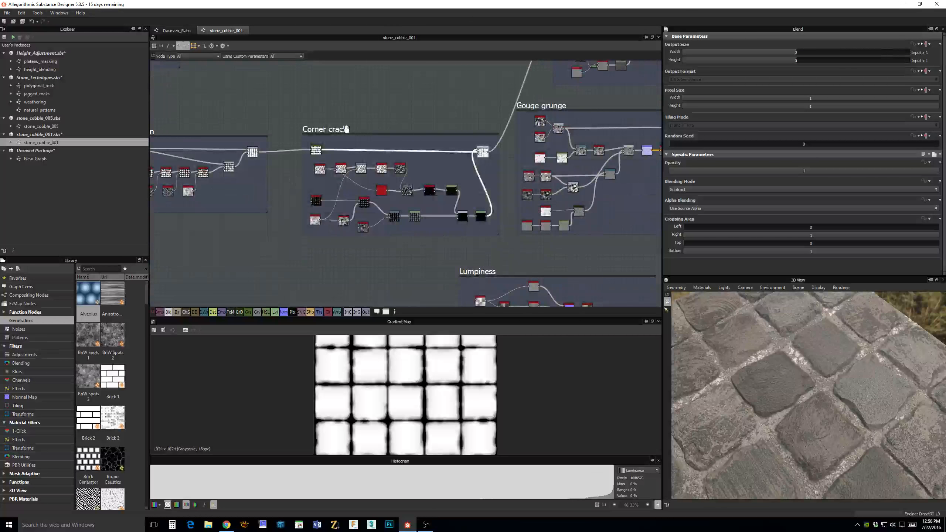
{"action": "left_click_drag", "start_coordinate": [346, 129], "coordinate": [335, 81]}
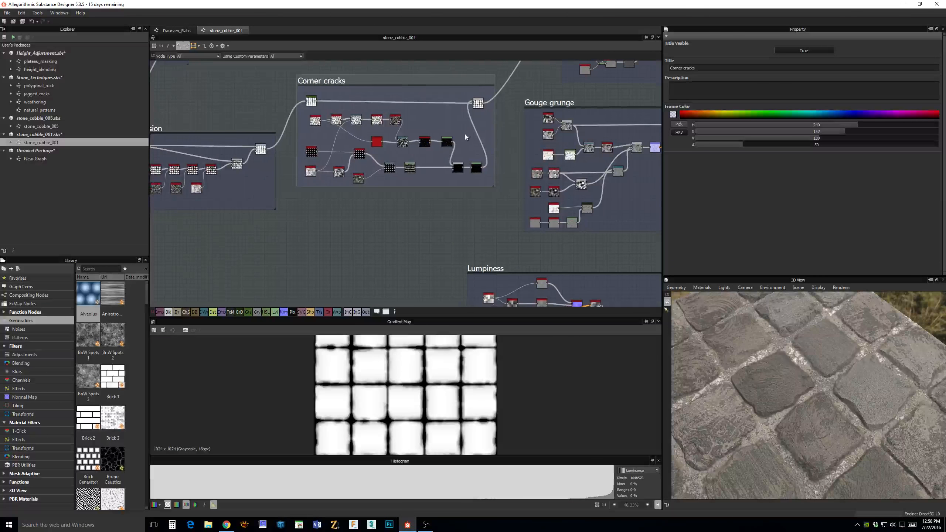
{"action": "scroll", "coordinate": [465, 134], "scroll_direction": "up", "scroll_amount": 5}
{"action": "left_click", "coordinate": [495, 157]}
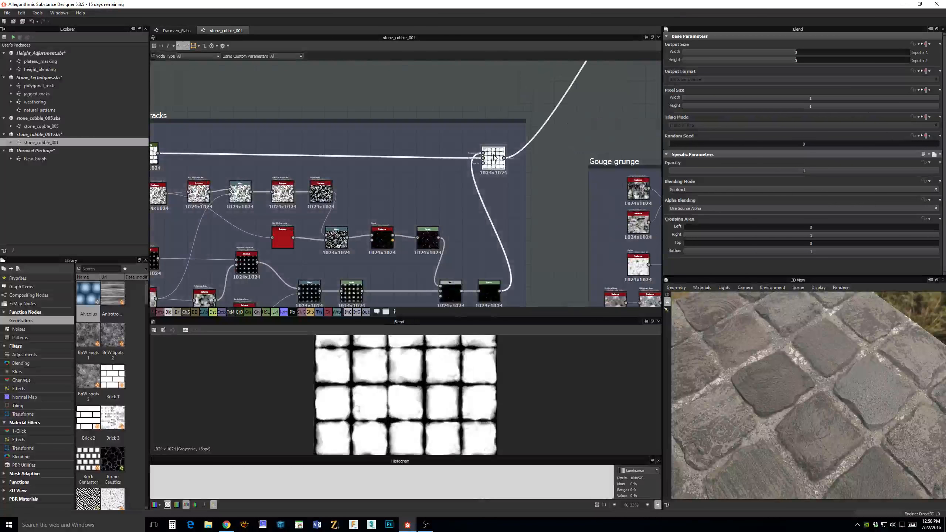
Preview the final Levels of Corner cracks enlarged in 2D and compare its crack pattern with the stones in 3D.
{"action": "middle_click_drag", "start_coordinate": [416, 193], "coordinate": [462, 145]}
{"action": "scroll", "coordinate": [462, 147], "scroll_direction": "up", "scroll_amount": 1}
{"action": "middle_click_drag", "start_coordinate": [513, 207], "coordinate": [477, 134]}
{"action": "scroll", "coordinate": [481, 130], "scroll_direction": "up", "scroll_amount": 2}
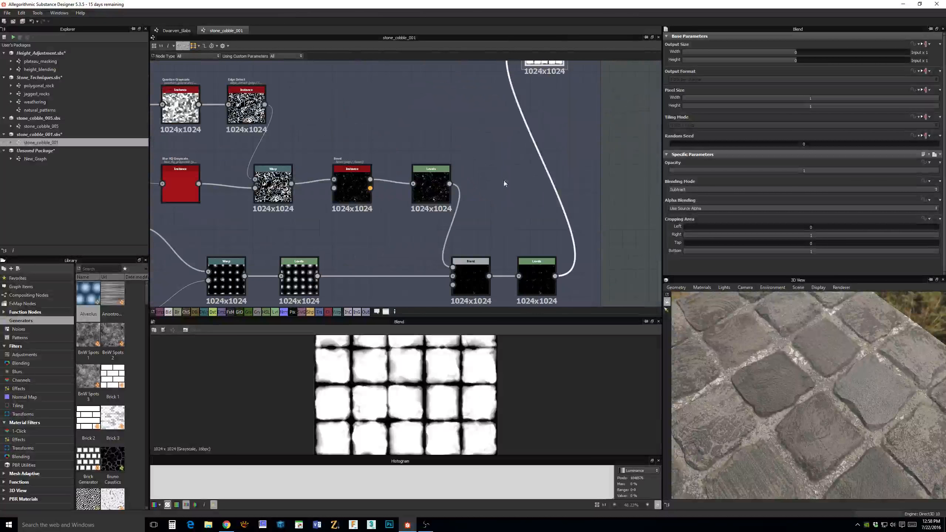
{"action": "middle_click_drag", "start_coordinate": [551, 226], "coordinate": [482, 115]}
{"action": "scroll", "coordinate": [467, 161], "scroll_direction": "up", "scroll_amount": 2}
{"action": "left_click", "coordinate": [466, 169]}
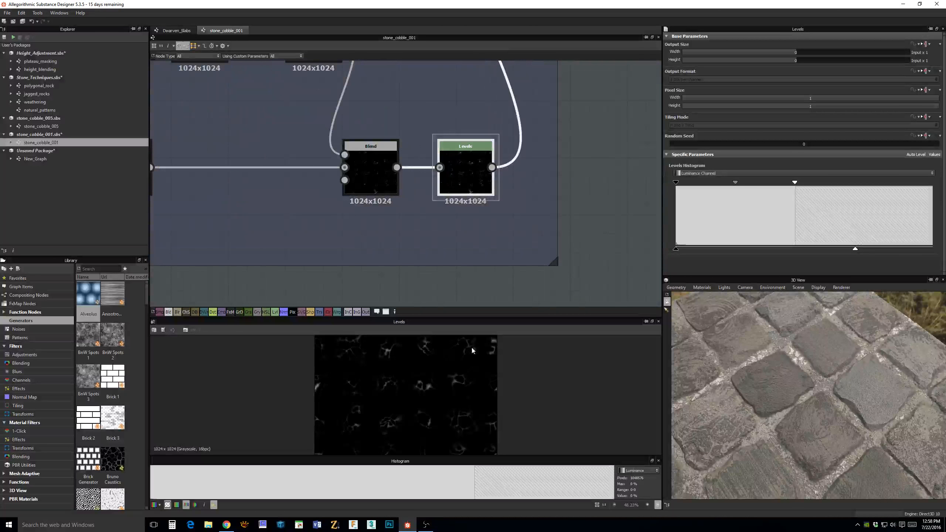
{"action": "scroll", "coordinate": [443, 416], "scroll_direction": "up", "scroll_amount": 2}
{"action": "scroll", "coordinate": [443, 416], "scroll_direction": "up", "scroll_amount": 2}
{"action": "middle_click_drag", "start_coordinate": [475, 383], "coordinate": [435, 430]}
{"action": "scroll", "coordinate": [812, 343], "scroll_direction": "up", "scroll_amount": 2}
{"action": "left_click_drag", "start_coordinate": [812, 343], "coordinate": [802, 413]}
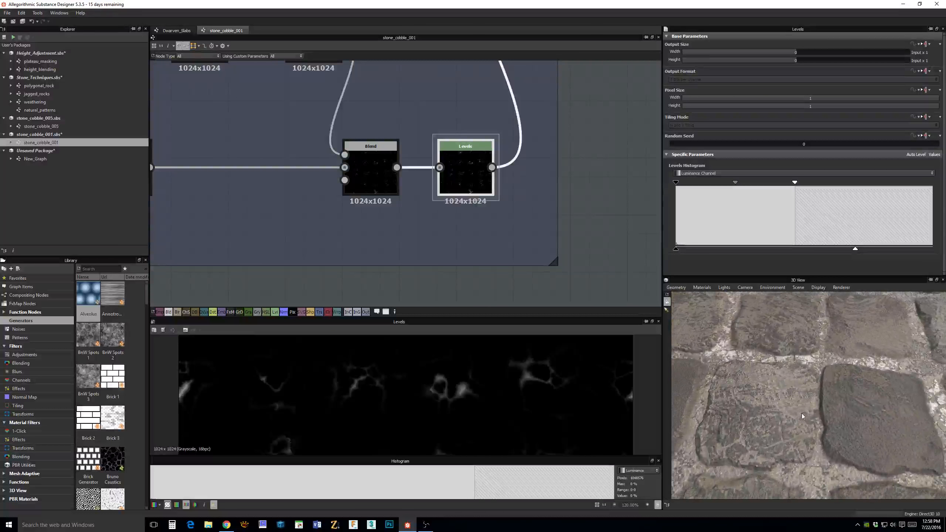
Preview the Levels after Bevel, the dot-pattern Levels and the Multiply Blend that combines them in Corner cracks.
{"action": "middle_click_drag", "start_coordinate": [475, 180], "coordinate": [563, 259]}
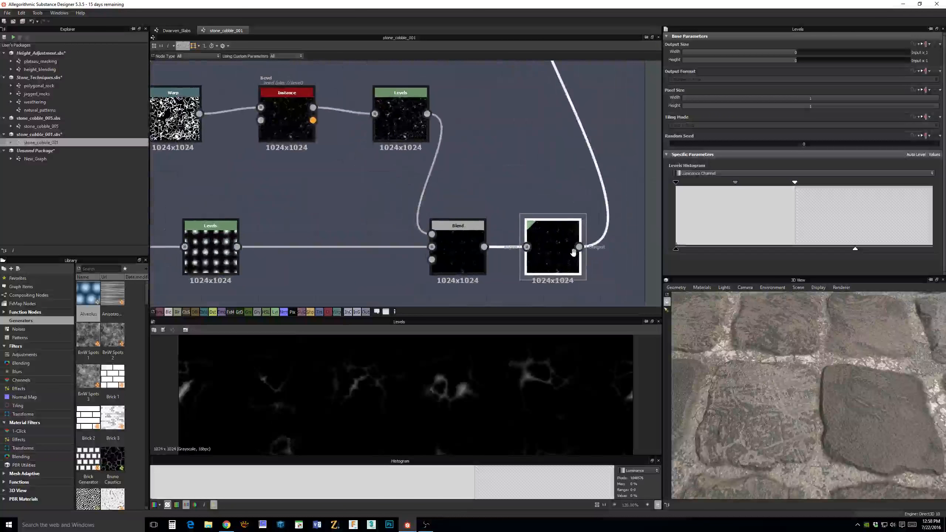
{"action": "left_click", "coordinate": [395, 122]}
{"action": "middle_click_drag", "start_coordinate": [480, 385], "coordinate": [520, 433]}
{"action": "scroll", "coordinate": [509, 422], "scroll_direction": "up", "scroll_amount": 1}
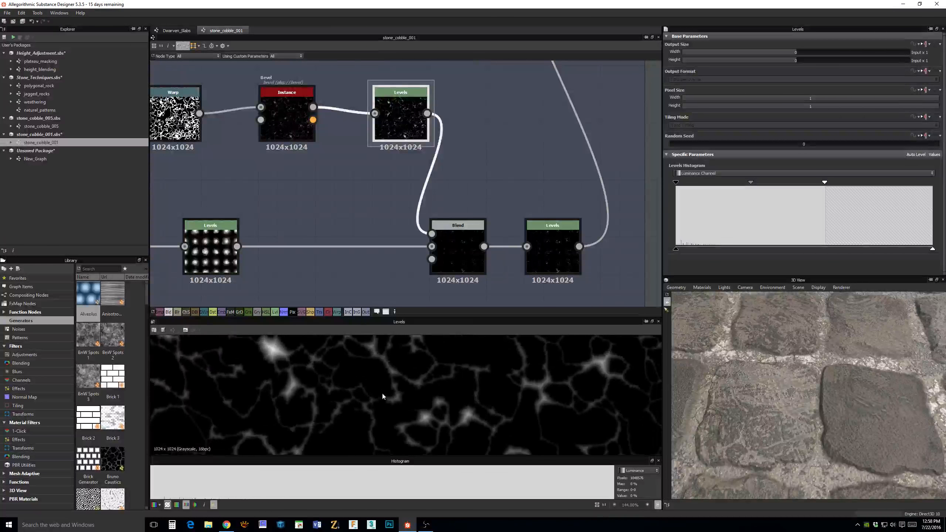
{"action": "left_click", "coordinate": [211, 248]}
{"action": "scroll", "coordinate": [513, 426], "scroll_direction": "down", "scroll_amount": 3}
{"action": "scroll", "coordinate": [475, 363], "scroll_direction": "down", "scroll_amount": 2}
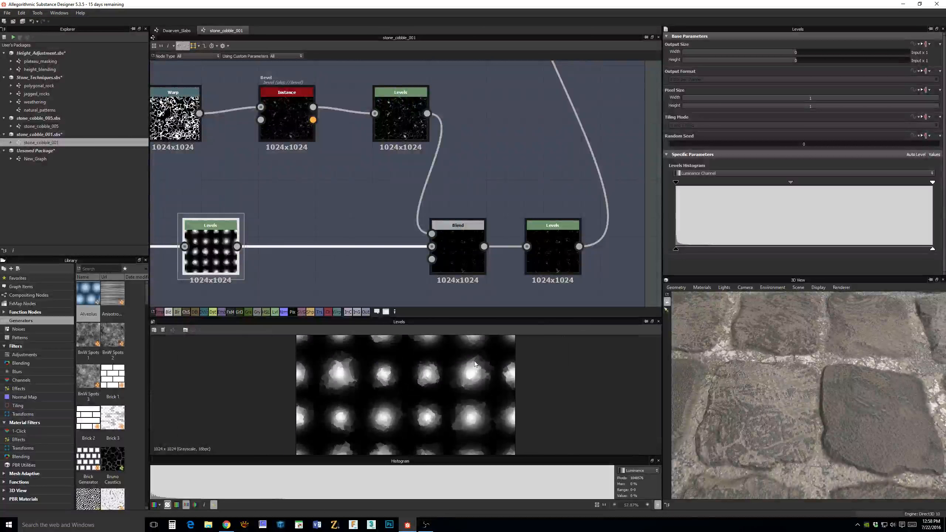
{"action": "left_click", "coordinate": [463, 245]}
{"action": "scroll", "coordinate": [479, 432], "scroll_direction": "up", "scroll_amount": 4}
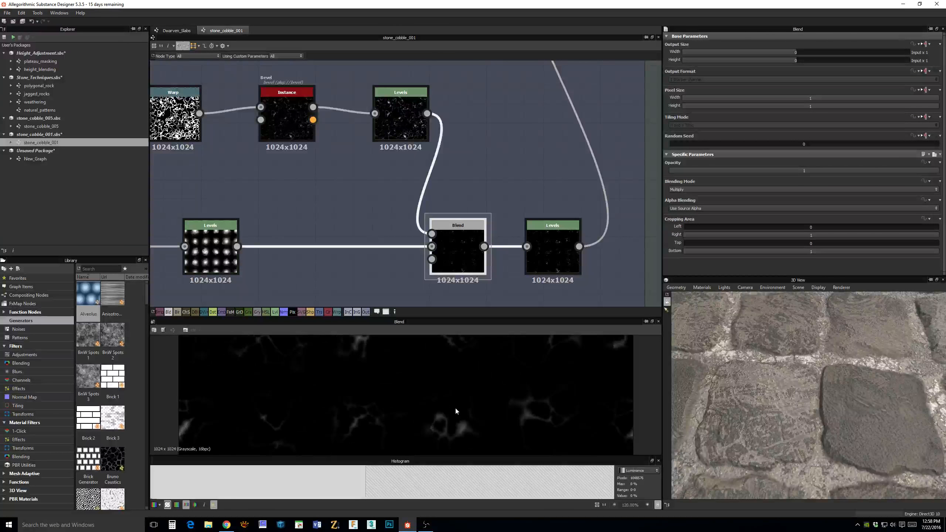
Try raising the input black and white points of the final Levels in Corner cracks.
{"action": "left_click", "coordinate": [553, 248]}
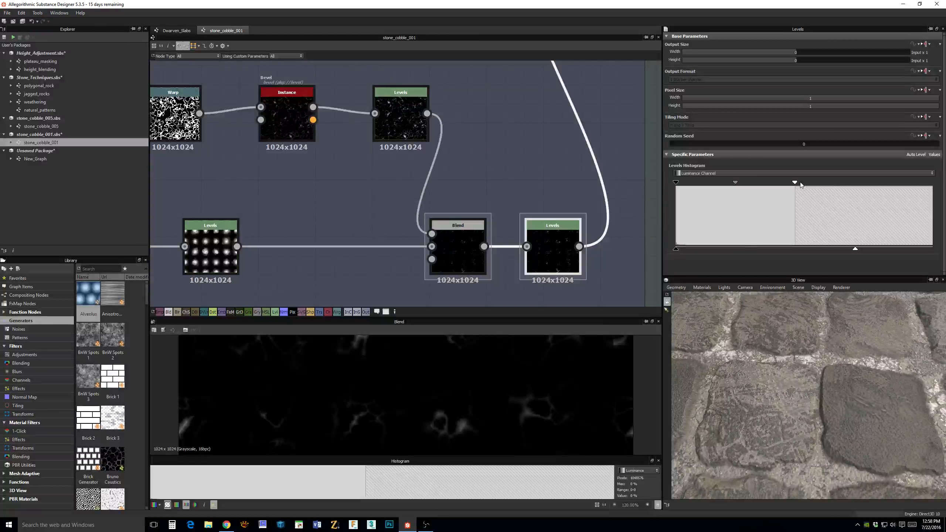
{"action": "left_click_drag", "start_coordinate": [801, 184], "coordinate": [863, 188]}
{"action": "left_click_drag", "start_coordinate": [677, 184], "coordinate": [720, 185]}
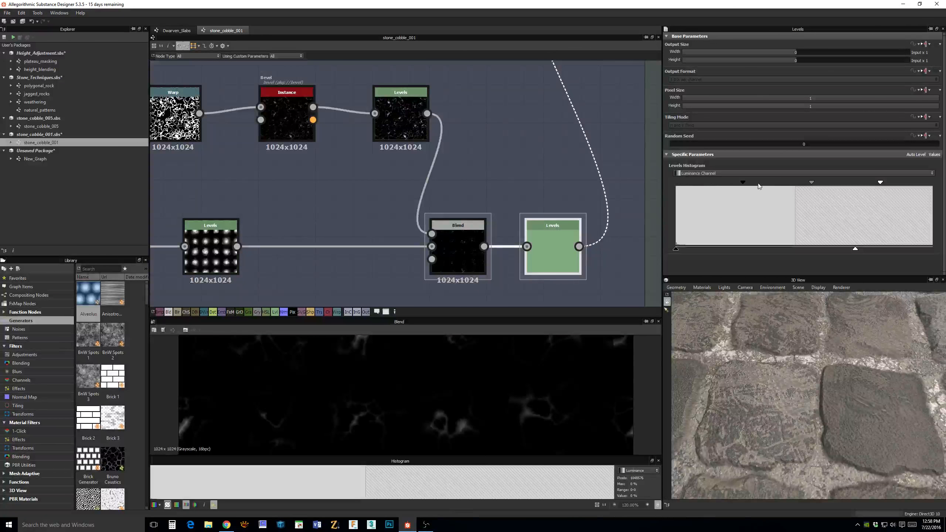
{"action": "left_click_drag", "start_coordinate": [882, 184], "coordinate": [872, 186]}
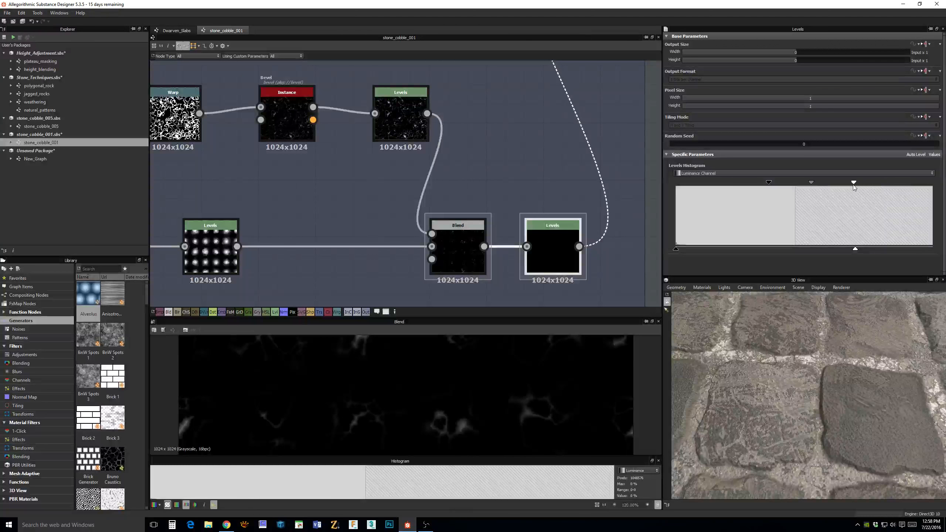
{"action": "mouse_move", "coordinate": [679, 250]}
{"action": "left_mouse_down"}
{"action": "mouse_move", "coordinate": [747, 250]}
{"action": "mouse_move", "coordinate": [663, 255]}
{"action": "left_mouse_up"}
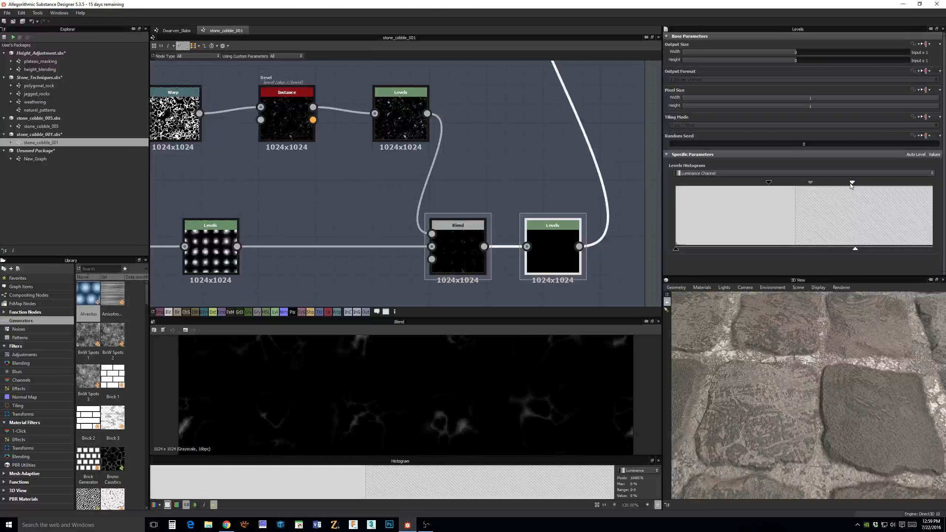
Lower the final Levels' input black, white and midpoints, and reduce its output white point to just under half.
{"action": "left_click_drag", "start_coordinate": [851, 183], "coordinate": [831, 184]}
{"action": "left_click_drag", "start_coordinate": [768, 183], "coordinate": [720, 185]}
{"action": "left_click_drag", "start_coordinate": [832, 183], "coordinate": [794, 183]}
{"action": "scroll", "coordinate": [594, 407], "scroll_direction": "up", "scroll_amount": 3}
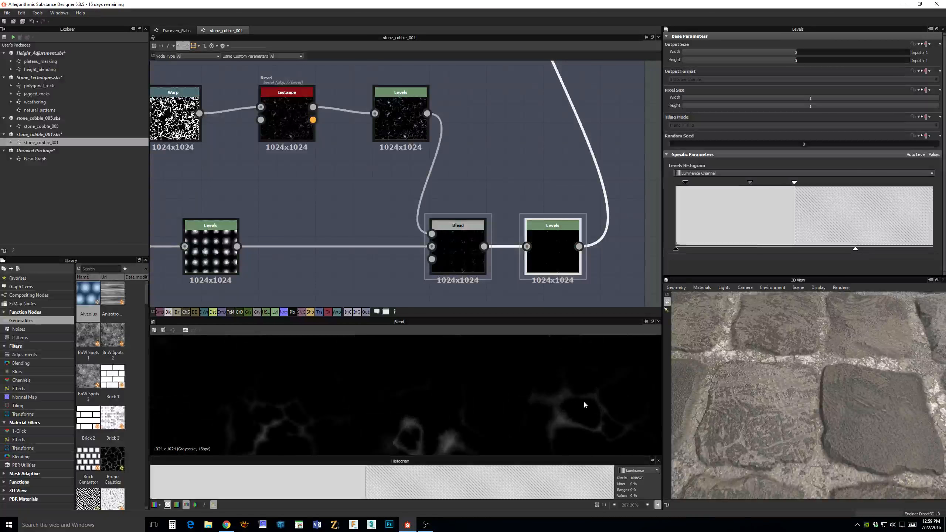
{"action": "left_click_drag", "start_coordinate": [856, 250], "coordinate": [793, 249]}
{"action": "left_click_drag", "start_coordinate": [749, 182], "coordinate": [728, 200]}
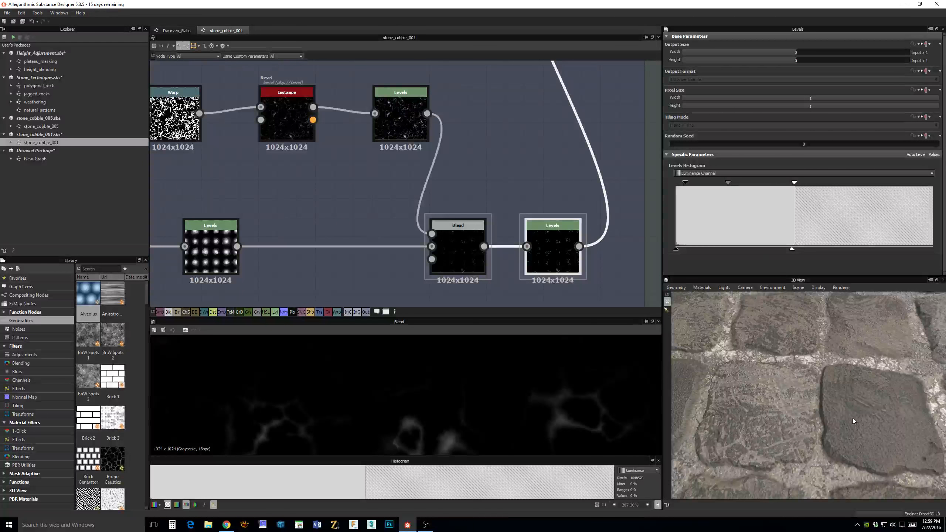
Inspect a stone corner closely in 3D and lower the final Levels' input midpoint and black point further to strengthen the cracks.
{"action": "middle_click_drag", "start_coordinate": [853, 418], "coordinate": [809, 392]}
{"action": "scroll", "coordinate": [808, 393], "scroll_direction": "up", "scroll_amount": 5}
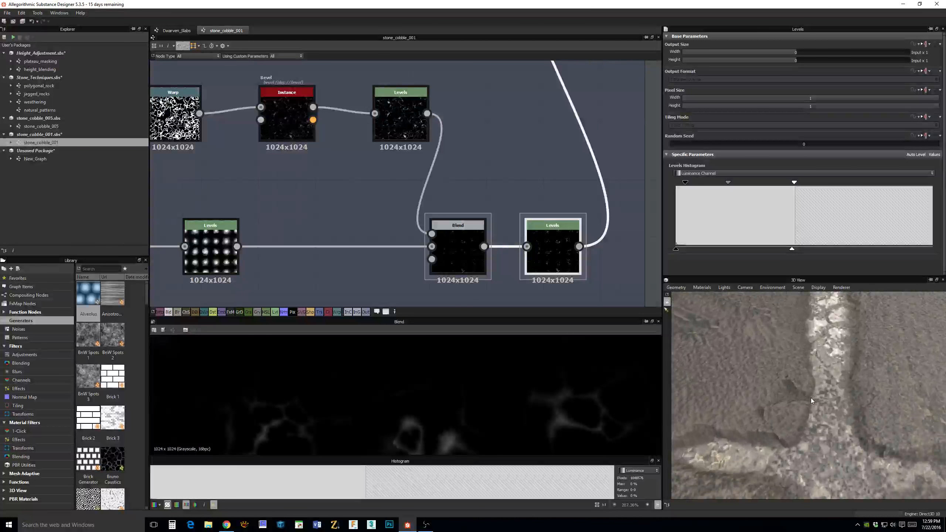
{"action": "scroll", "coordinate": [794, 401], "scroll_direction": "down", "scroll_amount": 4}
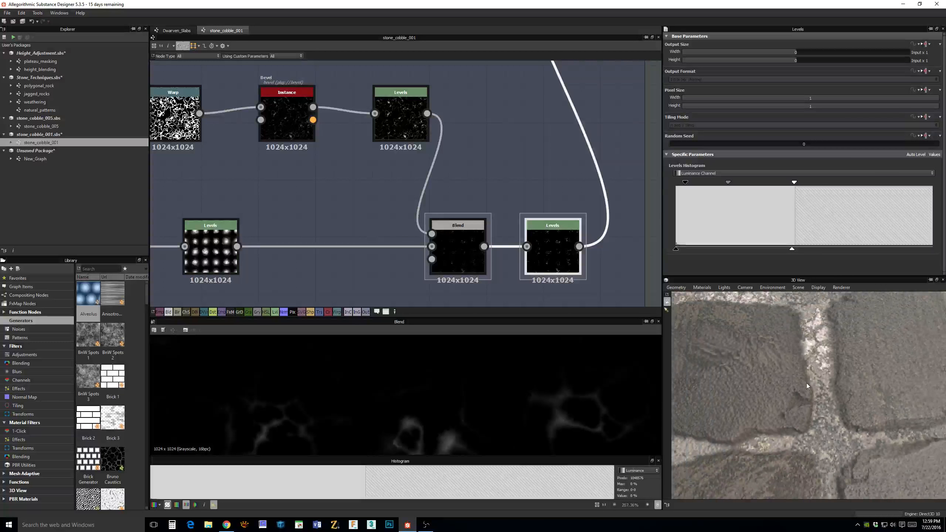
{"action": "left_click_drag", "start_coordinate": [807, 383], "coordinate": [794, 335]}
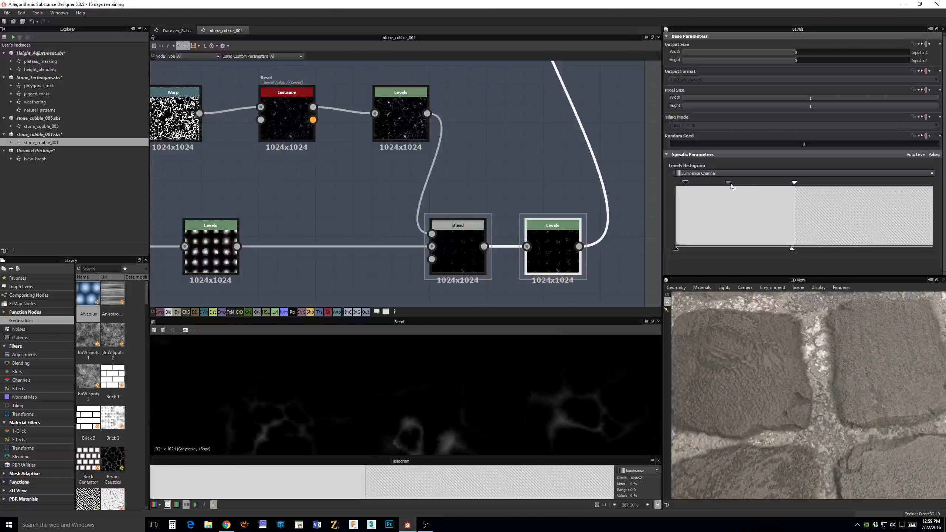
{"action": "left_click_drag", "start_coordinate": [728, 183], "coordinate": [677, 184]}
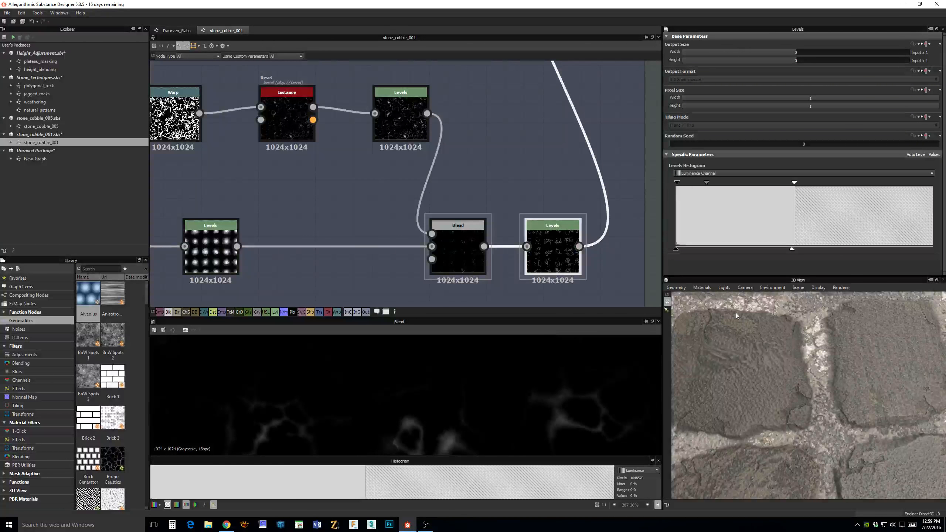
Examine how the Corner cracks output continues past Swirly noise and Gouge grunge, and inspect the cracked cobbles in 3D.
{"action": "scroll", "coordinate": [592, 243], "scroll_direction": "down", "scroll_amount": 2}
{"action": "scroll", "coordinate": [570, 186], "scroll_direction": "down", "scroll_amount": 2}
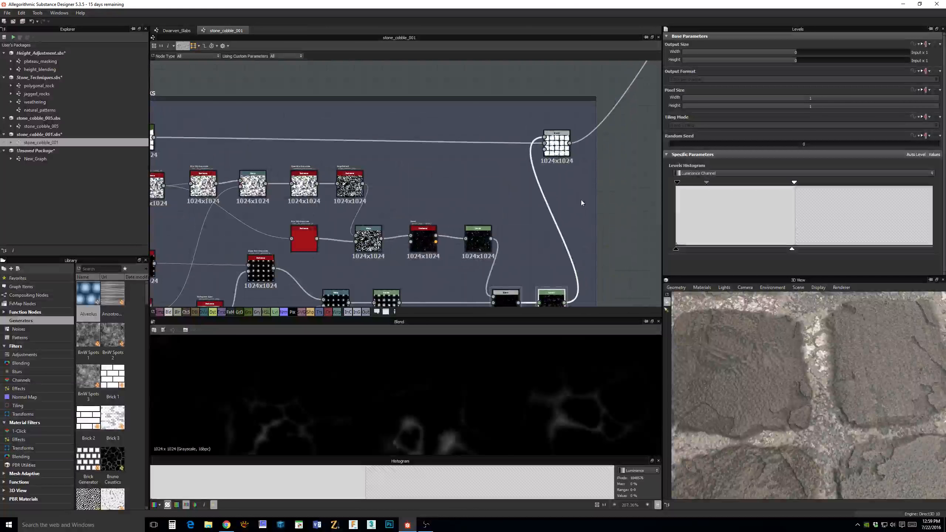
{"action": "middle_click_drag", "start_coordinate": [592, 212], "coordinate": [490, 217]}
{"action": "scroll", "coordinate": [490, 217], "scroll_direction": "down", "scroll_amount": 6}
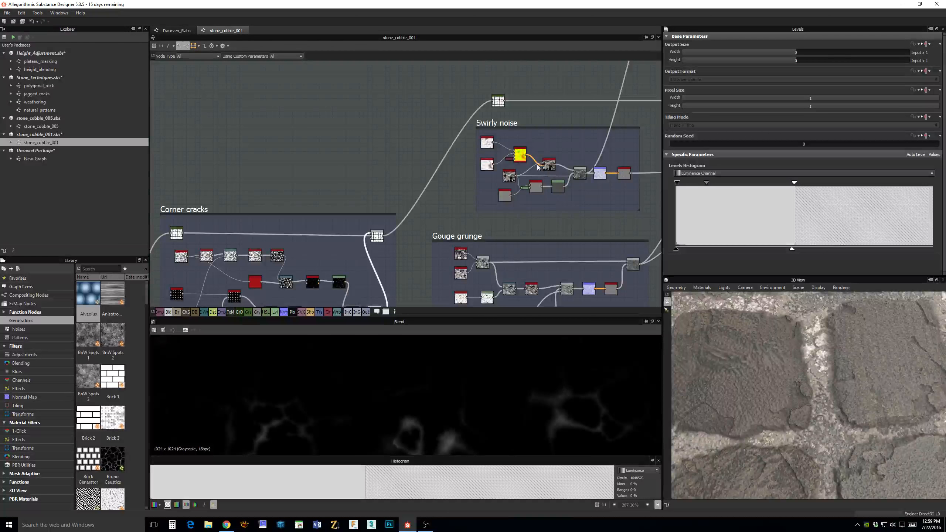
{"action": "middle_click_drag", "start_coordinate": [559, 216], "coordinate": [459, 212]}
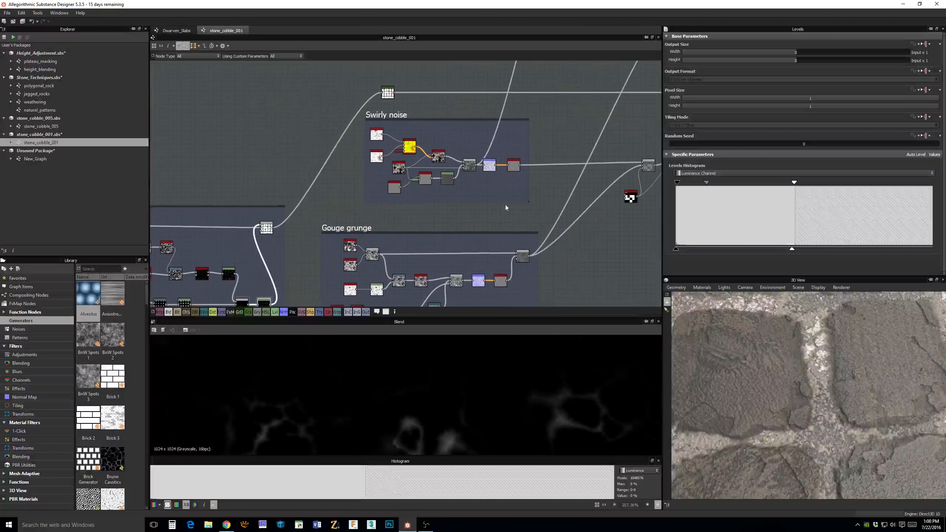
{"action": "left_click_drag", "start_coordinate": [855, 426], "coordinate": [745, 418]}
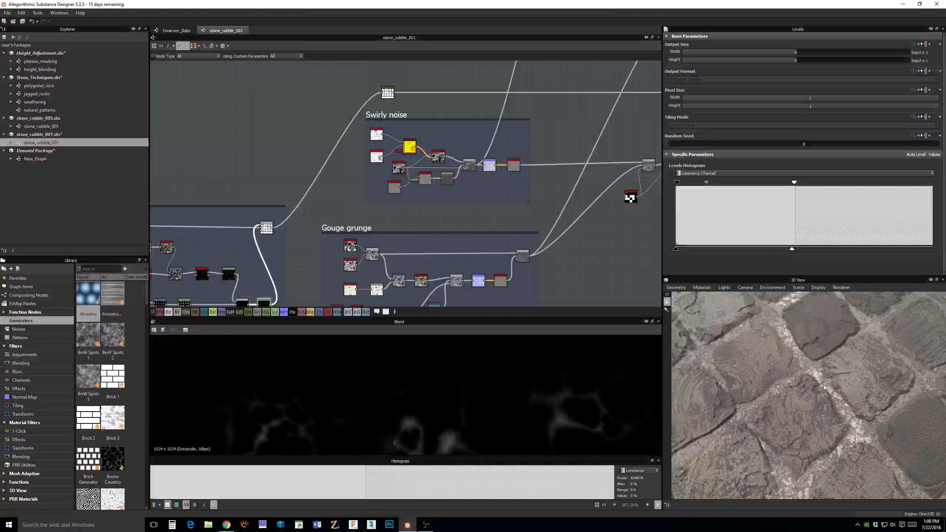
{"action": "left_click_drag", "start_coordinate": [824, 388], "coordinate": [768, 437]}
{"action": "middle_click_drag", "start_coordinate": [627, 294], "coordinate": [515, 299]}
{"action": "scroll", "coordinate": [574, 228], "scroll_direction": "down", "scroll_amount": 2}
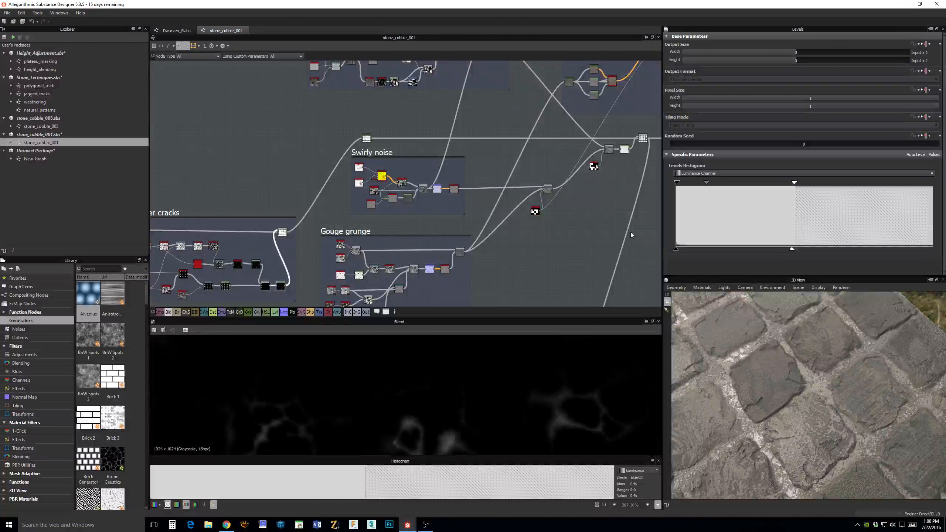
Examine how the cobble graph continues past Swirly noise and Colorizing to the final output nodes.
{"action": "middle_click_drag", "start_coordinate": [631, 235], "coordinate": [518, 249]}
{"action": "left_click_drag", "start_coordinate": [752, 410], "coordinate": [788, 421]}
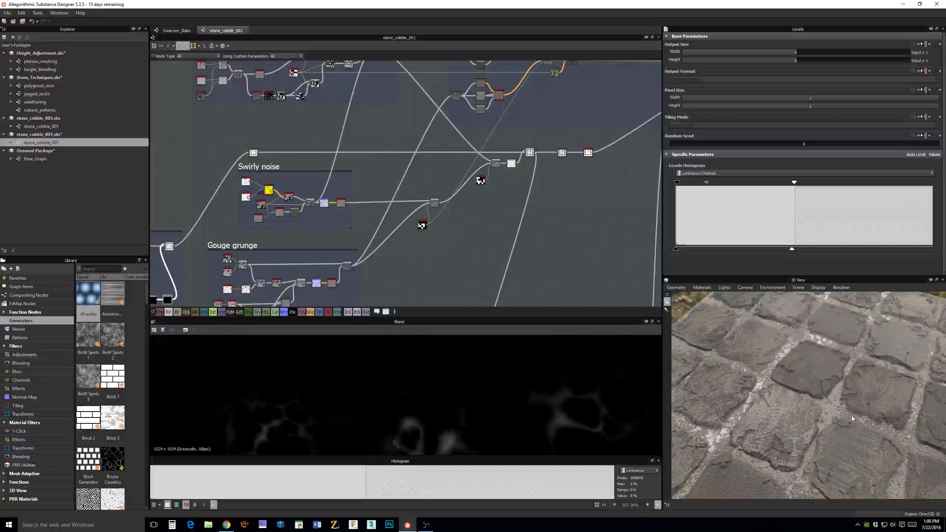
{"action": "middle_click_drag", "start_coordinate": [853, 419], "coordinate": [835, 437]}
{"action": "middle_click_drag", "start_coordinate": [573, 243], "coordinate": [414, 257]}
{"action": "scroll", "coordinate": [588, 192], "scroll_direction": "down", "scroll_amount": 3}
{"action": "middle_click_drag", "start_coordinate": [588, 192], "coordinate": [470, 210]}
{"action": "scroll", "coordinate": [488, 207], "scroll_direction": "up", "scroll_amount": 3}
Inspect the finished cobblestone material in 3D from several angles, both up close and across multiple stones.
{"action": "left_click_drag", "start_coordinate": [758, 429], "coordinate": [880, 429]}
{"action": "scroll", "coordinate": [800, 416], "scroll_direction": "up", "scroll_amount": 3}
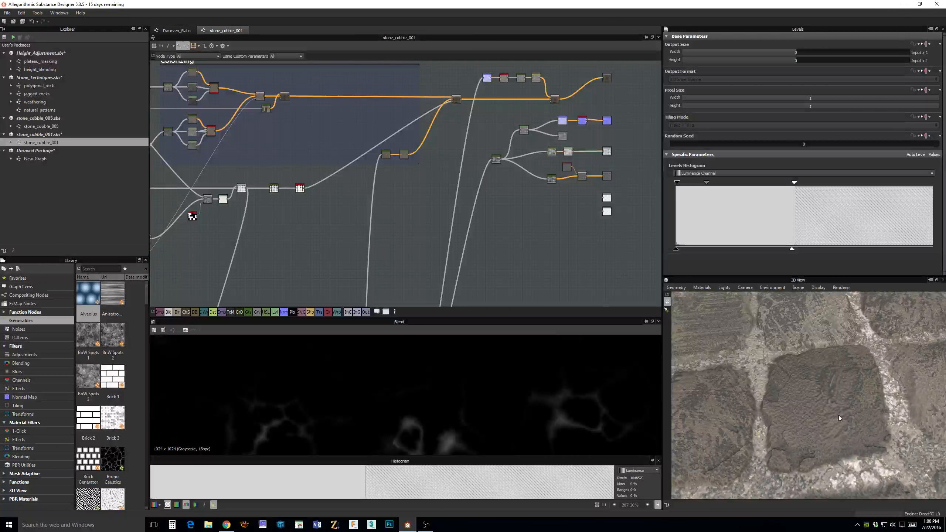
{"action": "left_click_drag", "start_coordinate": [838, 415], "coordinate": [917, 410]}
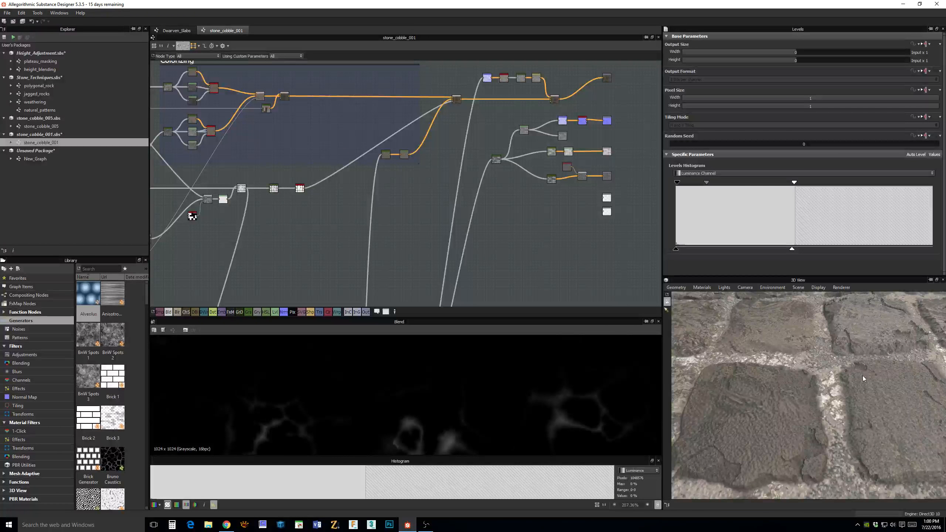
{"action": "left_click_drag", "start_coordinate": [863, 376], "coordinate": [884, 399]}
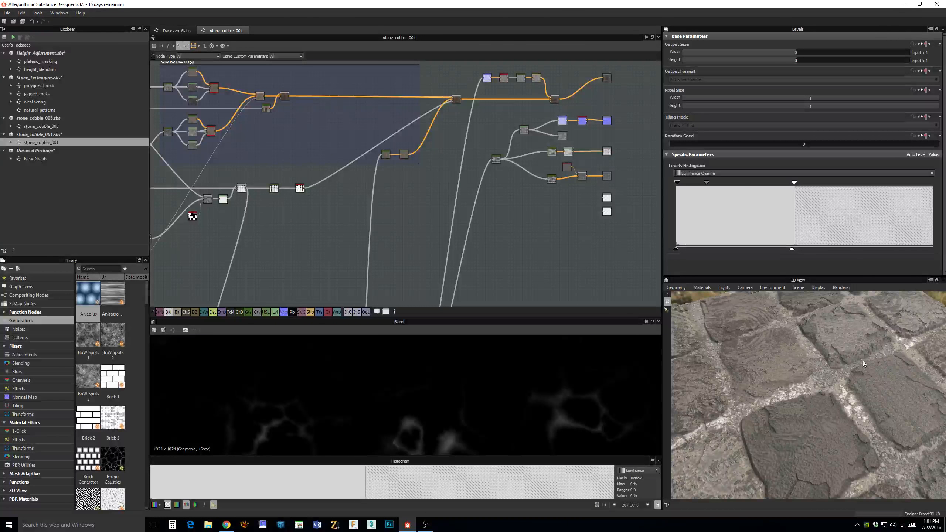
{"action": "left_click_drag", "start_coordinate": [857, 362], "coordinate": [906, 343]}
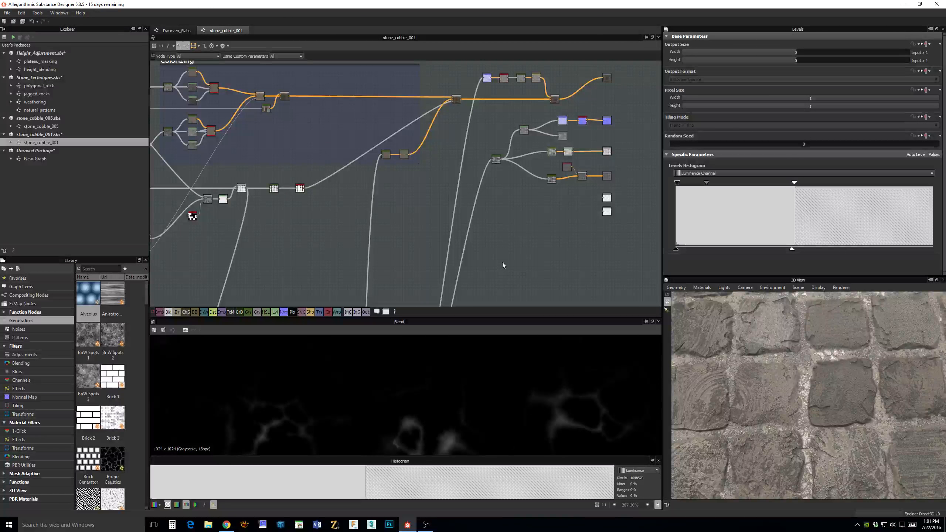
{"action": "left_click_drag", "start_coordinate": [847, 393], "coordinate": [792, 389]}
{"action": "scroll", "coordinate": [831, 393], "scroll_direction": "up", "scroll_amount": 5}
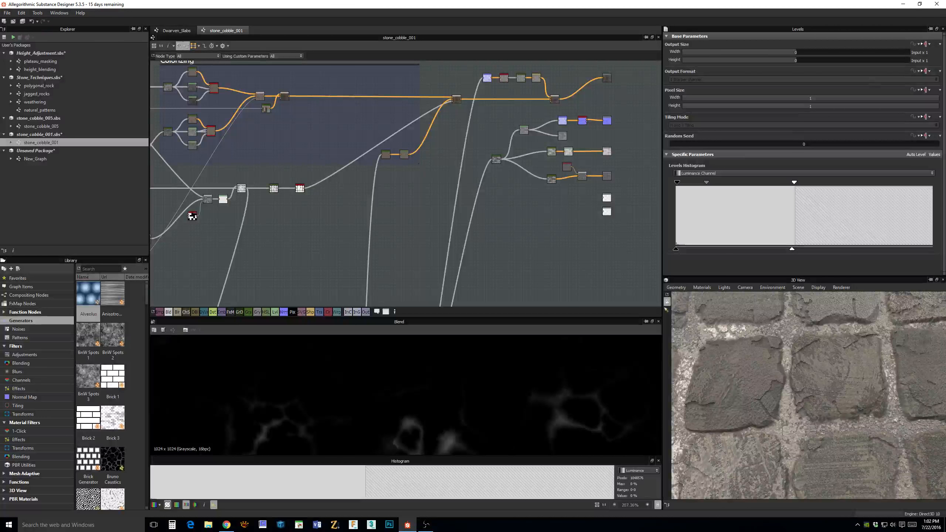
{"action": "left_click", "coordinate": [425, 525]}
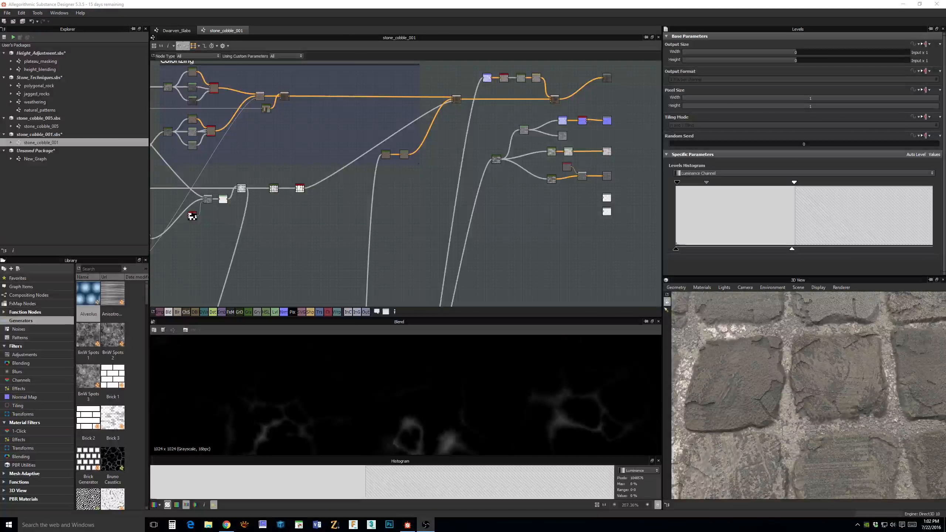
{"action": "left_click", "coordinate": [226, 524]}
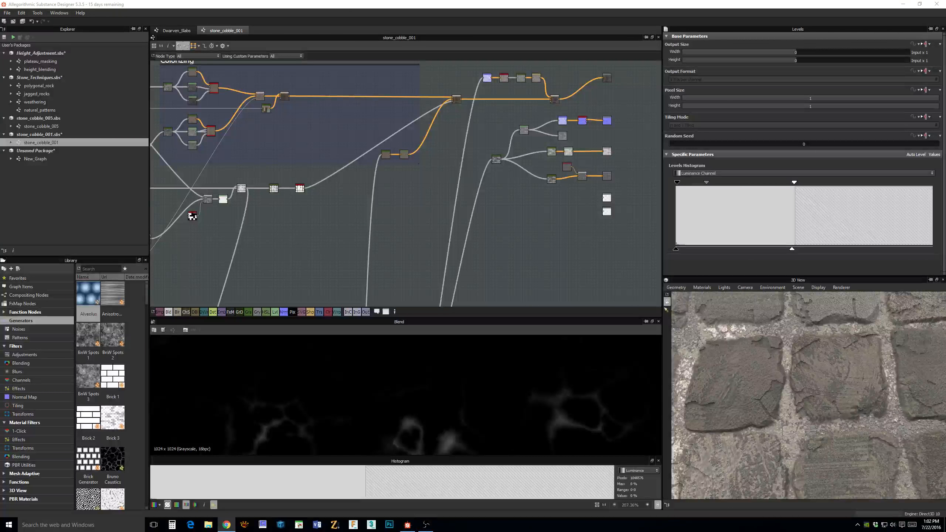